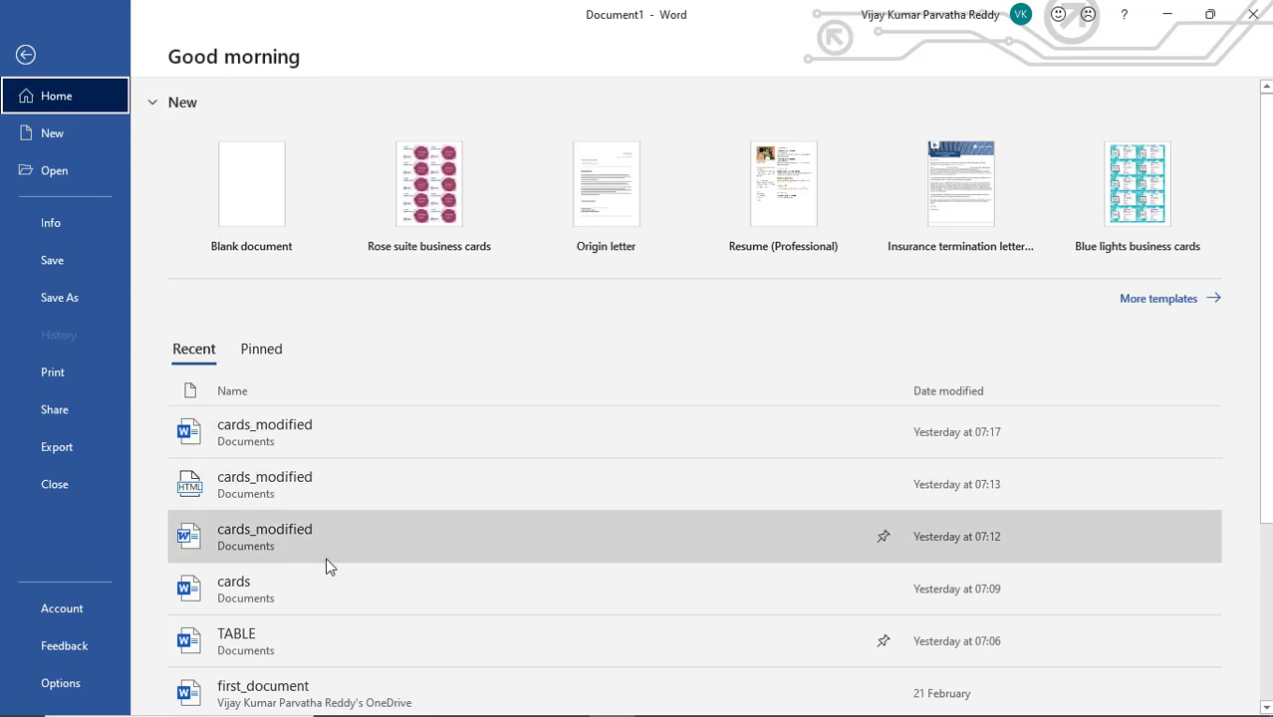
- Return to the blank document and fill it with sample paragraphs using the =rand() function
scroll(326, 566, "down", 1)
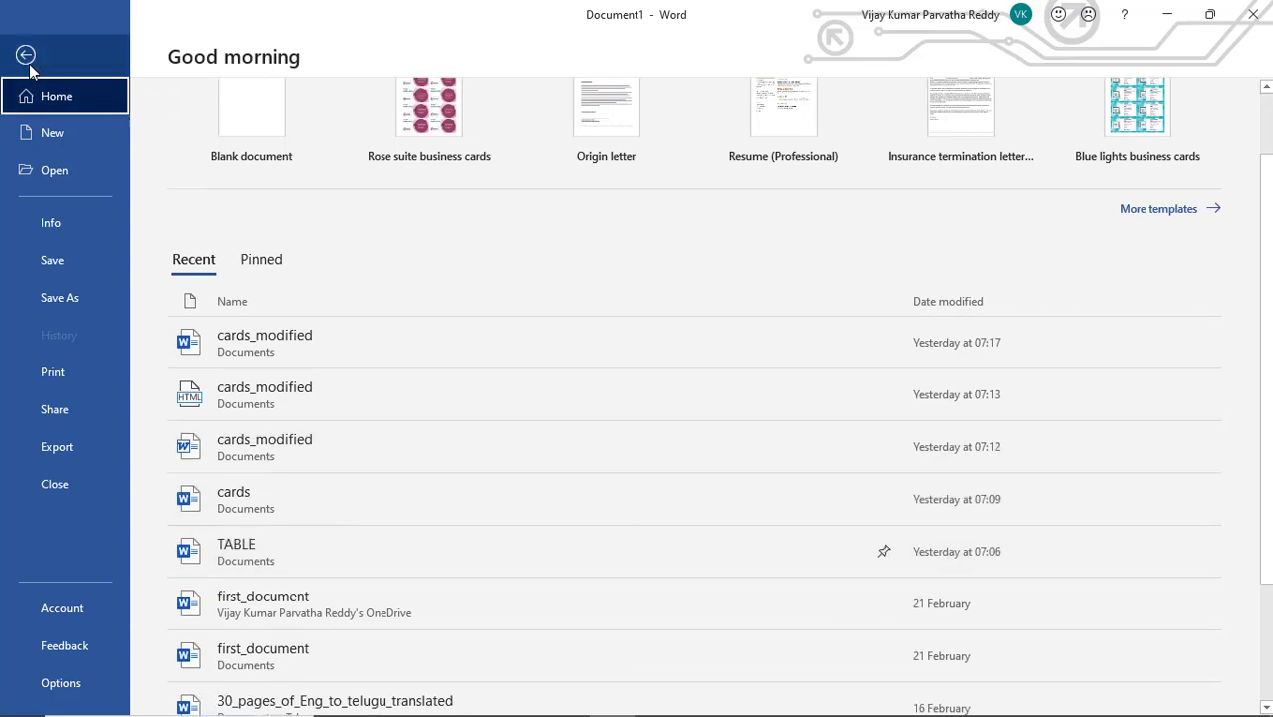
left_click(27, 56)
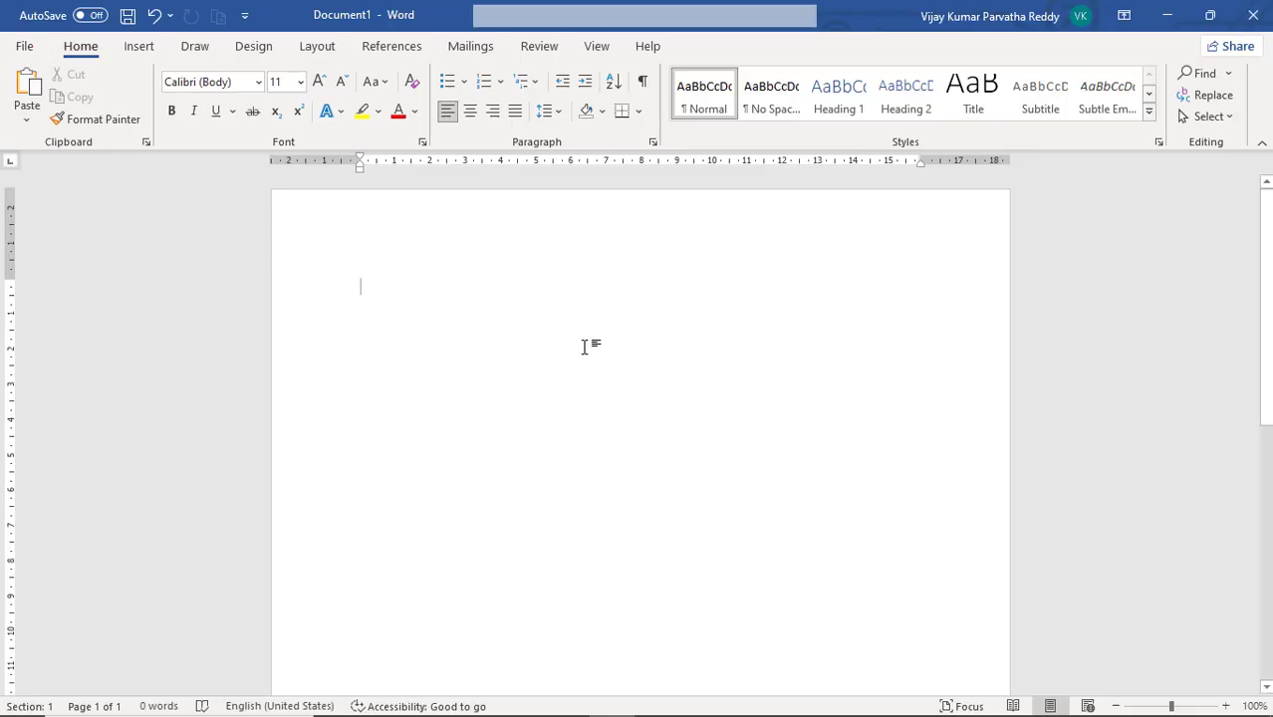
type("=ra")
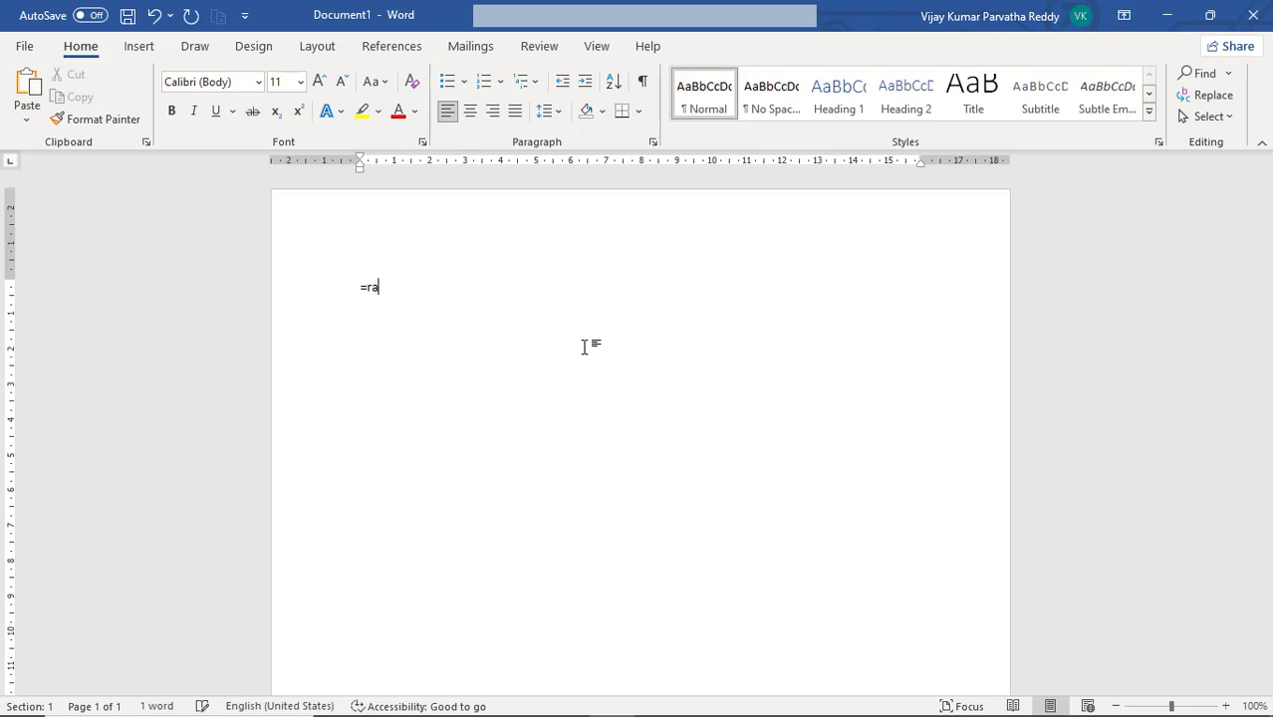
type("nd()")
key("Return")
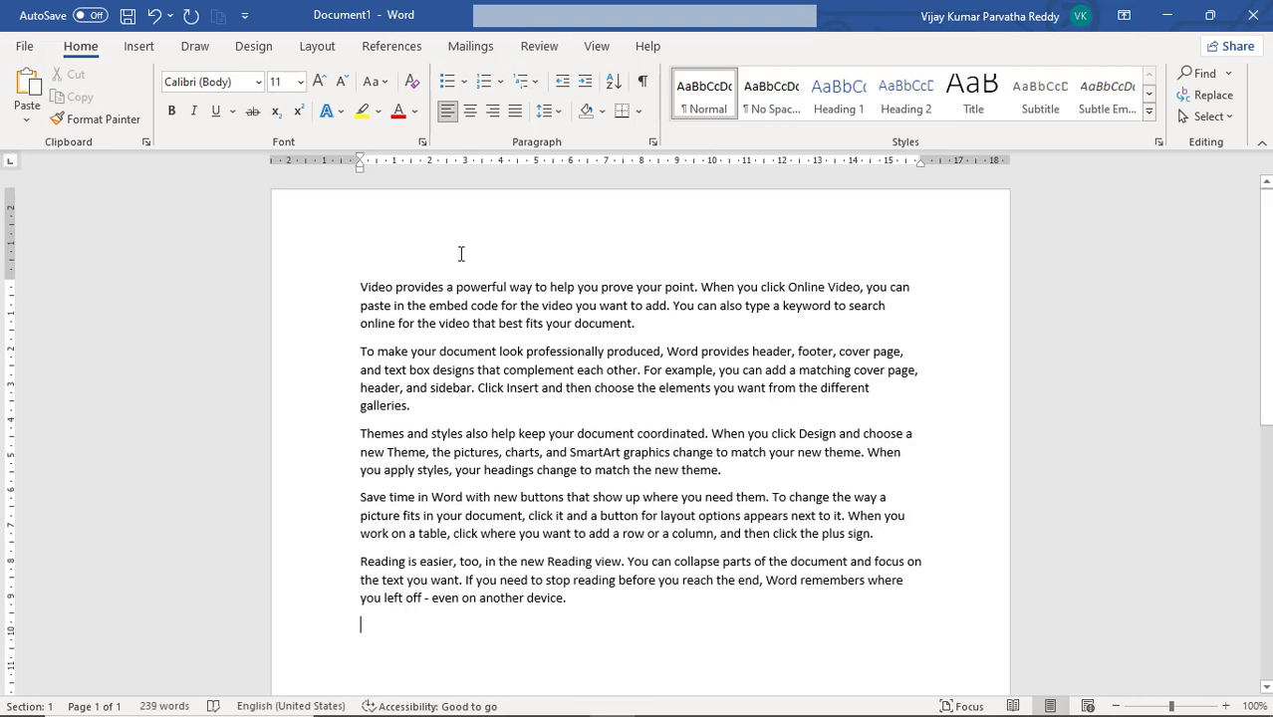
- Save the document as abcd in the Telugu folder under Documents
key("ctrl+s")
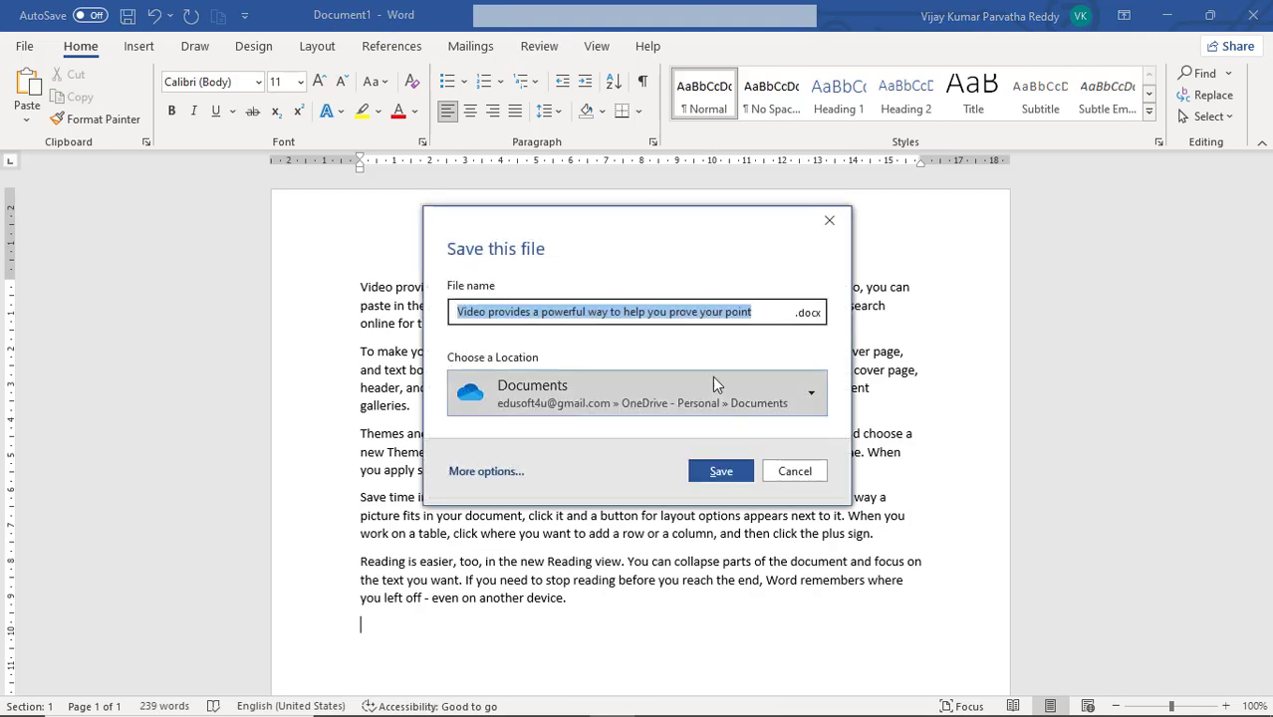
left_click(810, 395)
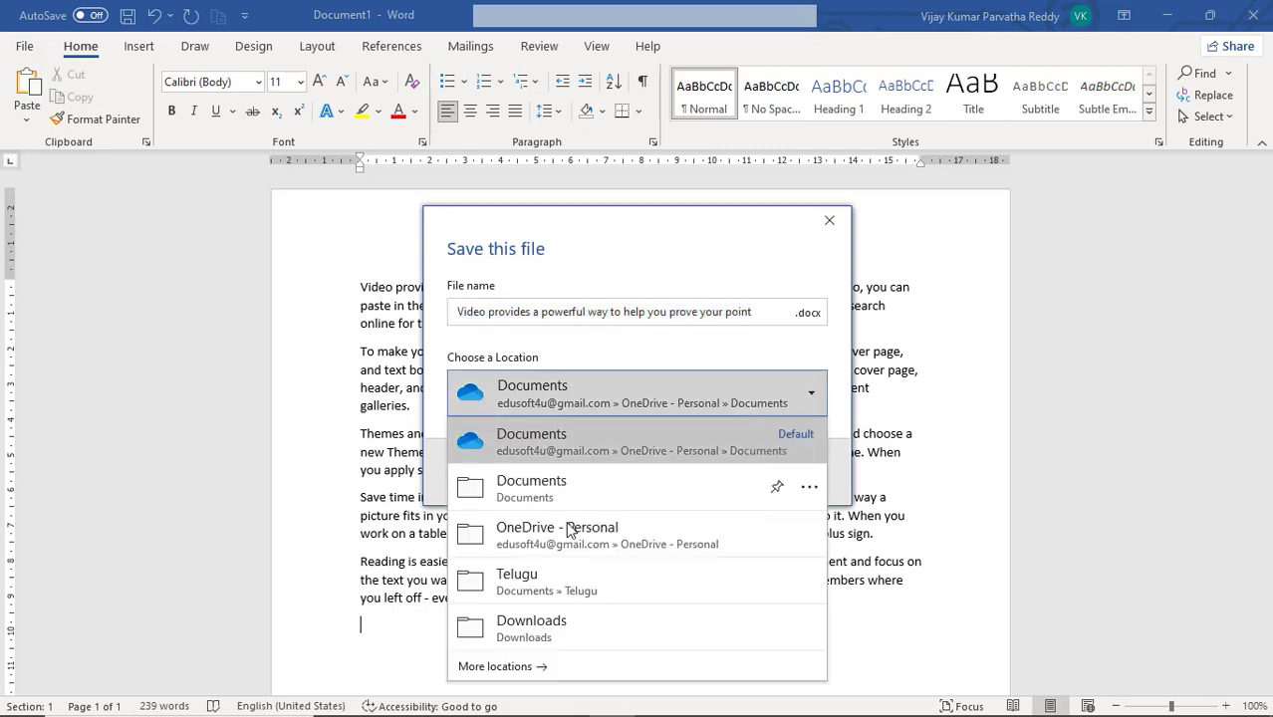
left_click(547, 592)
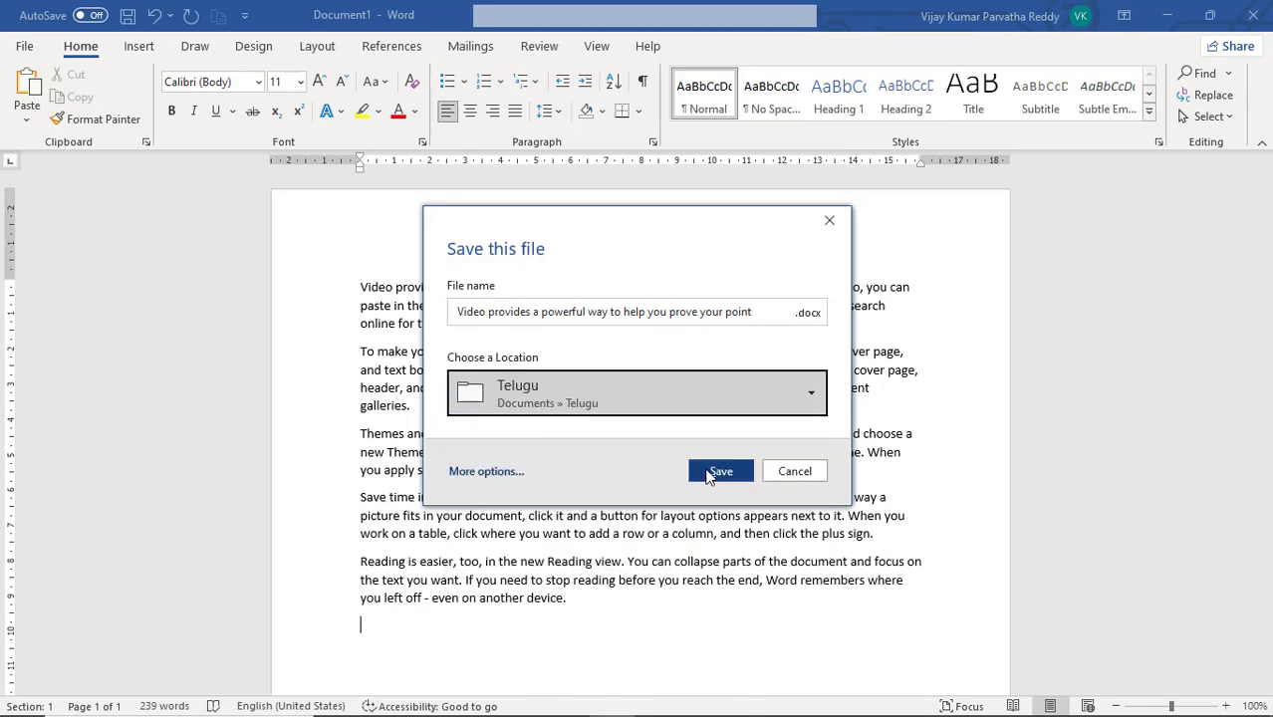
left_click(754, 311)
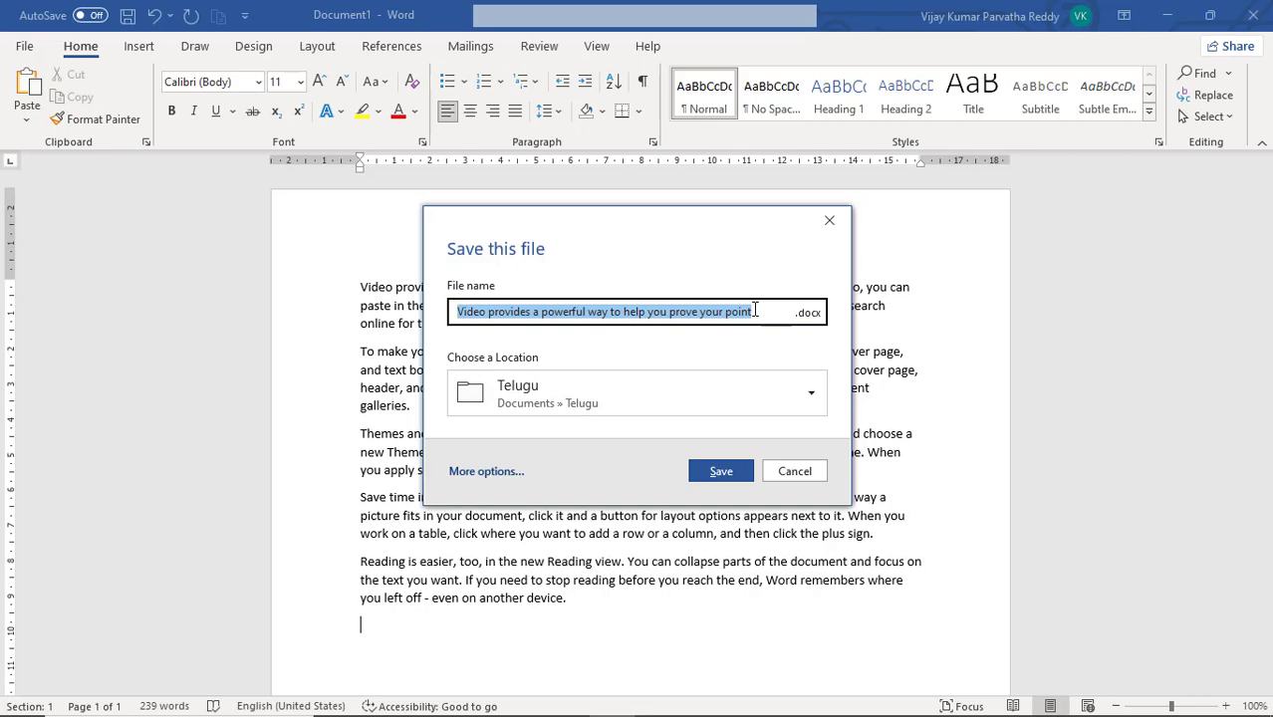
type("abced")
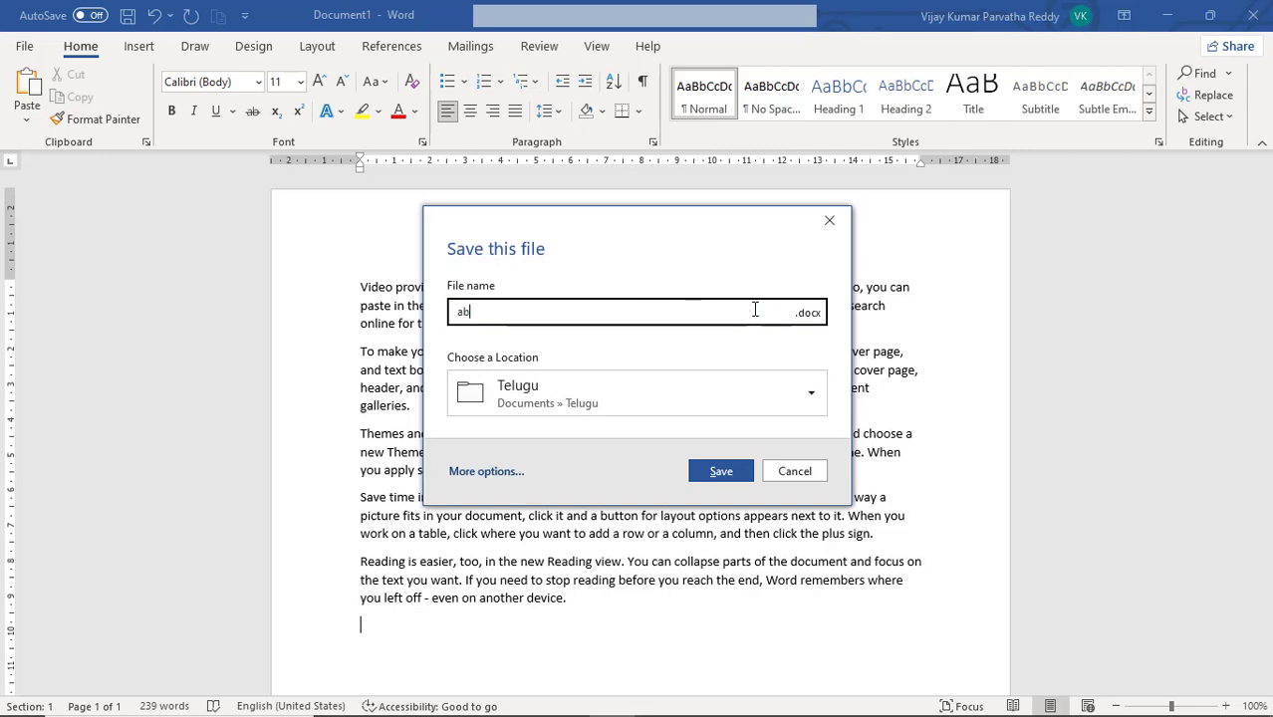
key("BackSpace")
key("BackSpace")
type("d")
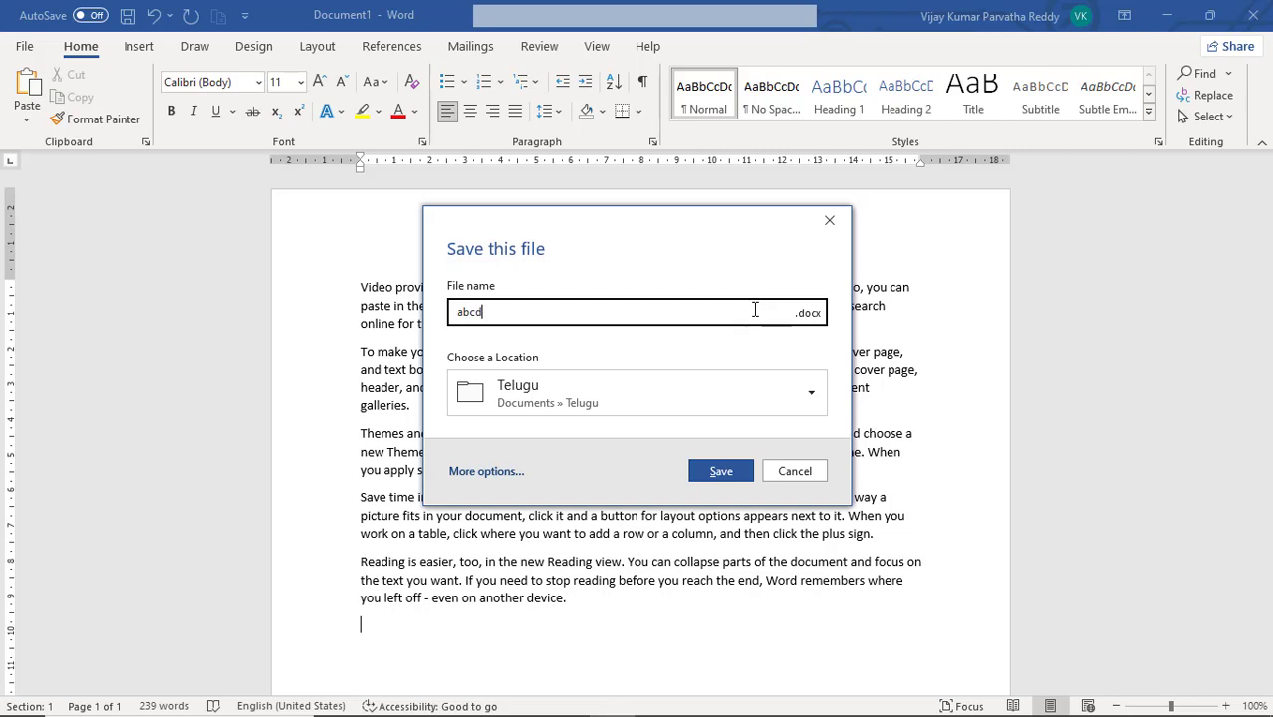
left_click(724, 472)
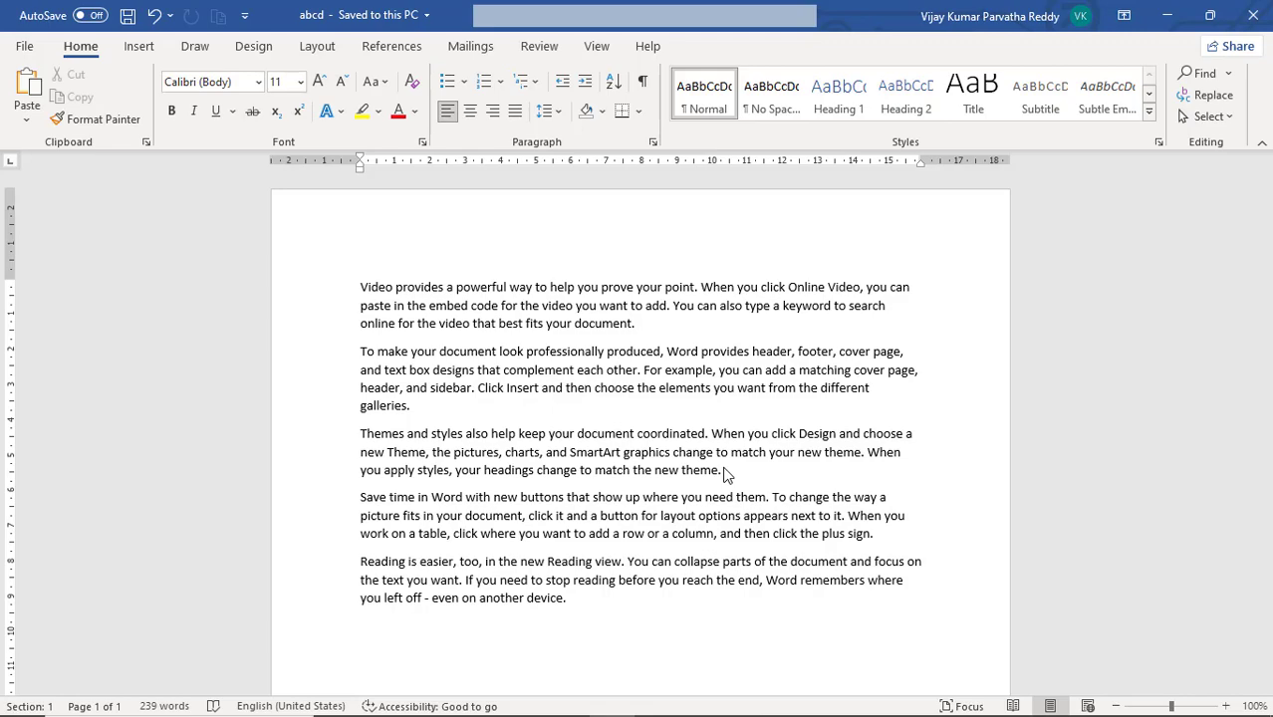
- Examine the sharing options for the locally saved document, including Share with People, Save to Cloud and Email
left_click(25, 47)
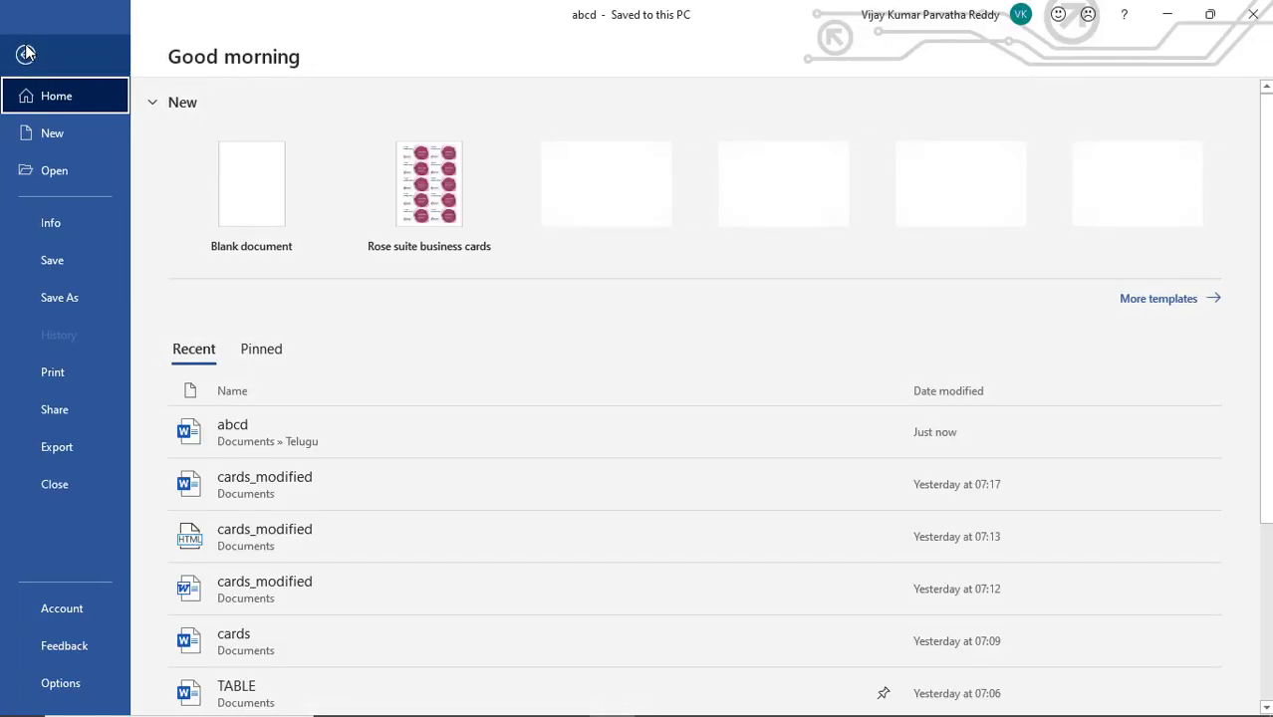
left_click(71, 412)
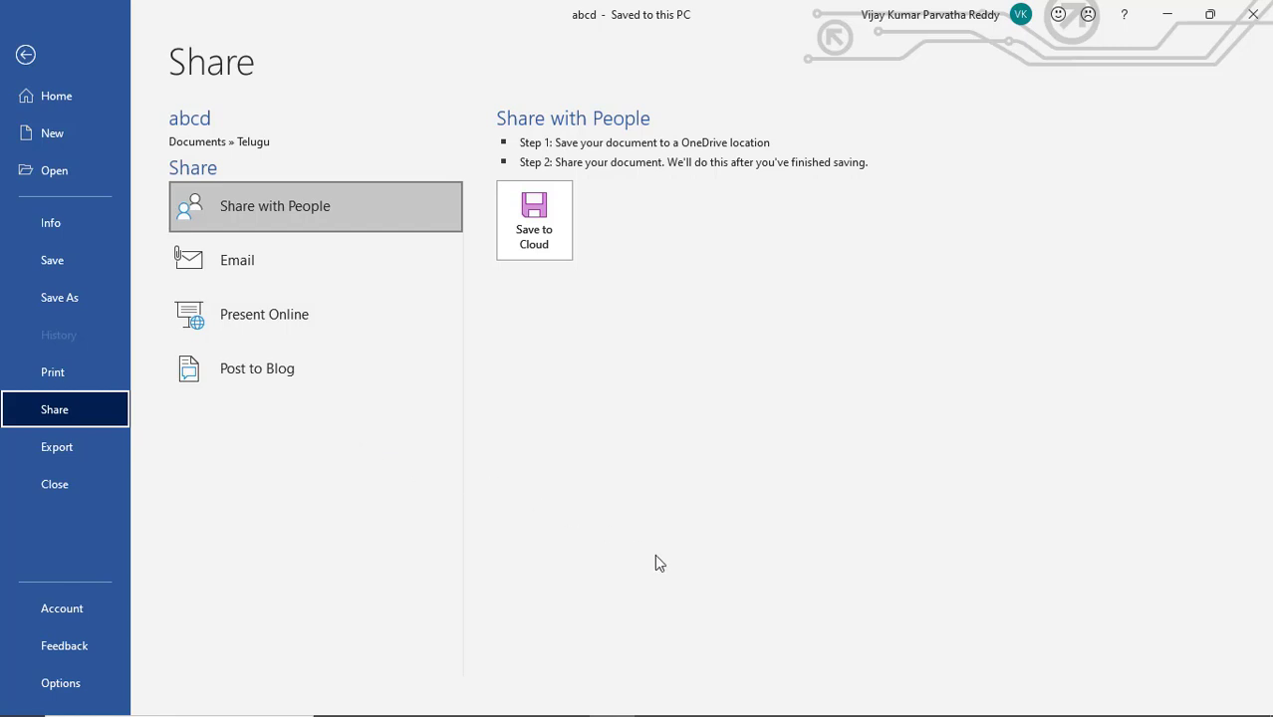
mouse_move(971, 714)
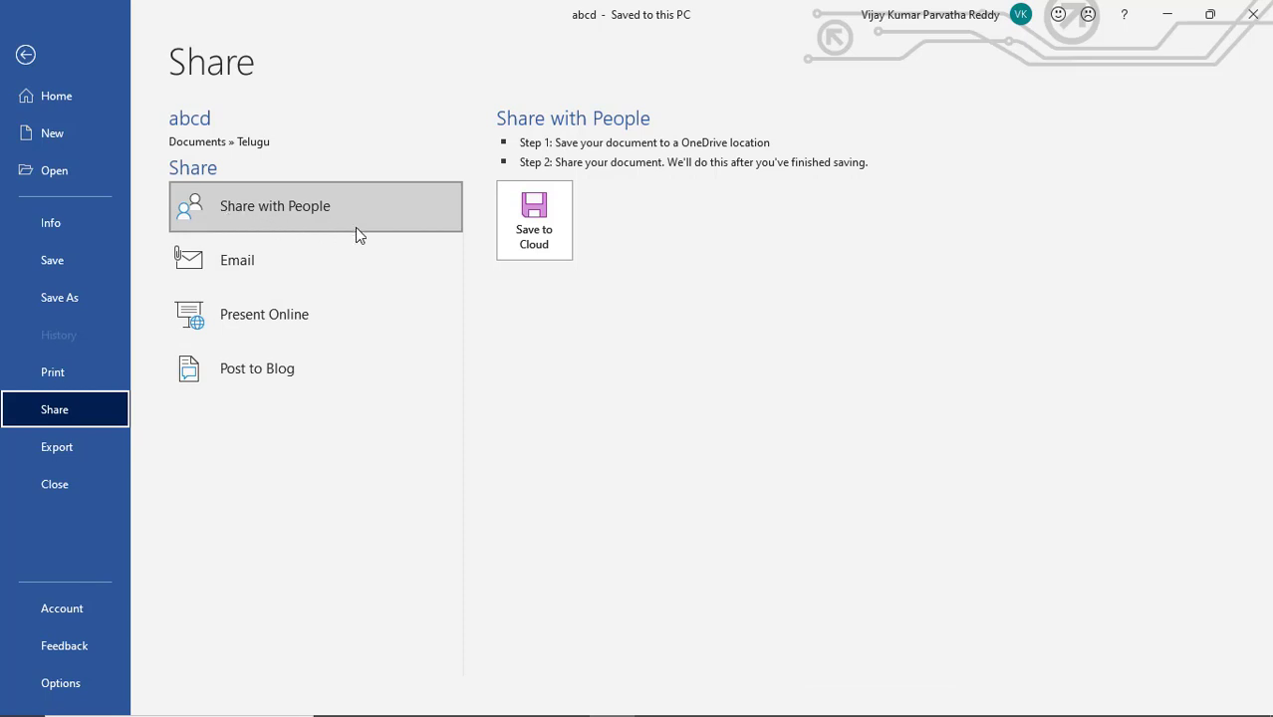
left_click(532, 242)
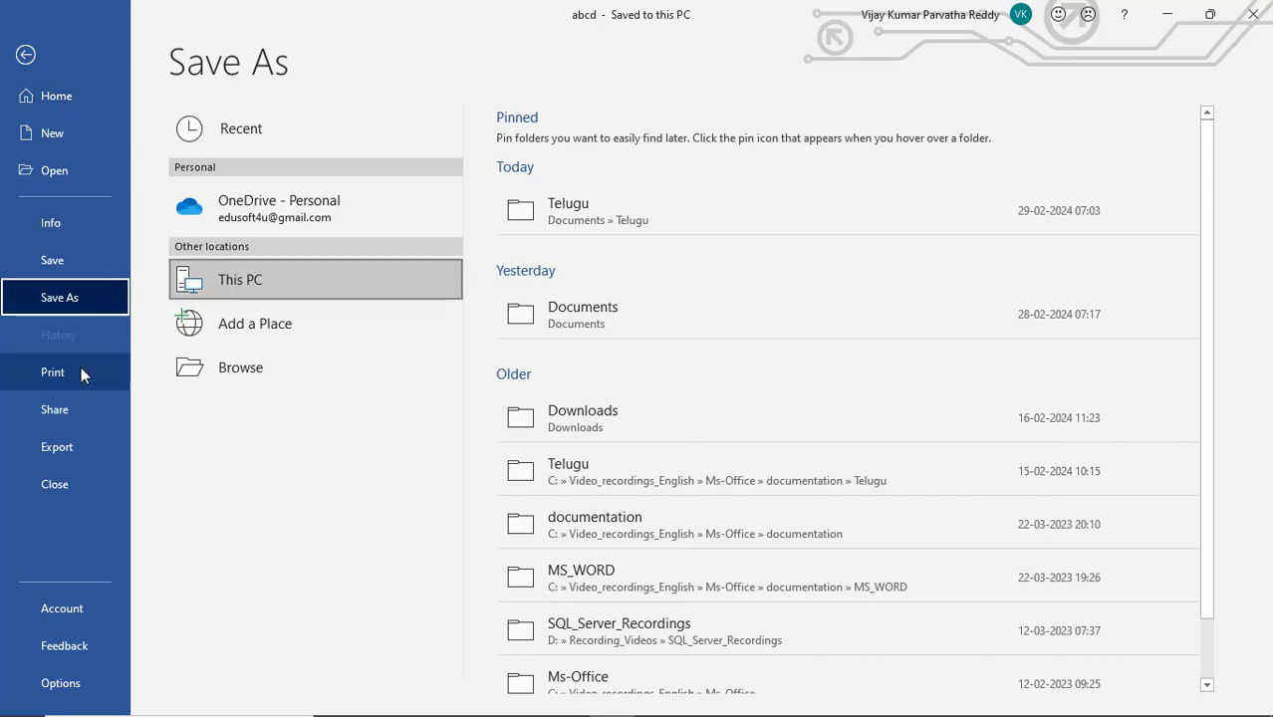
left_click(70, 404)
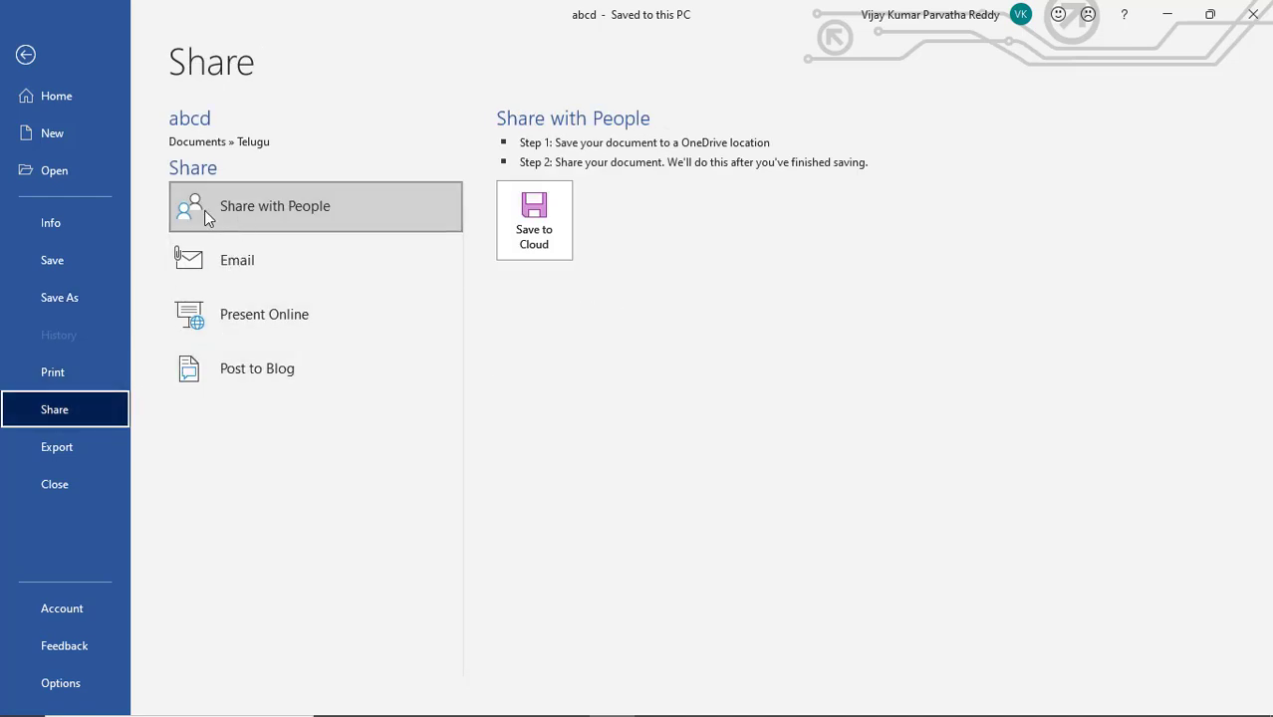
left_click(280, 222)
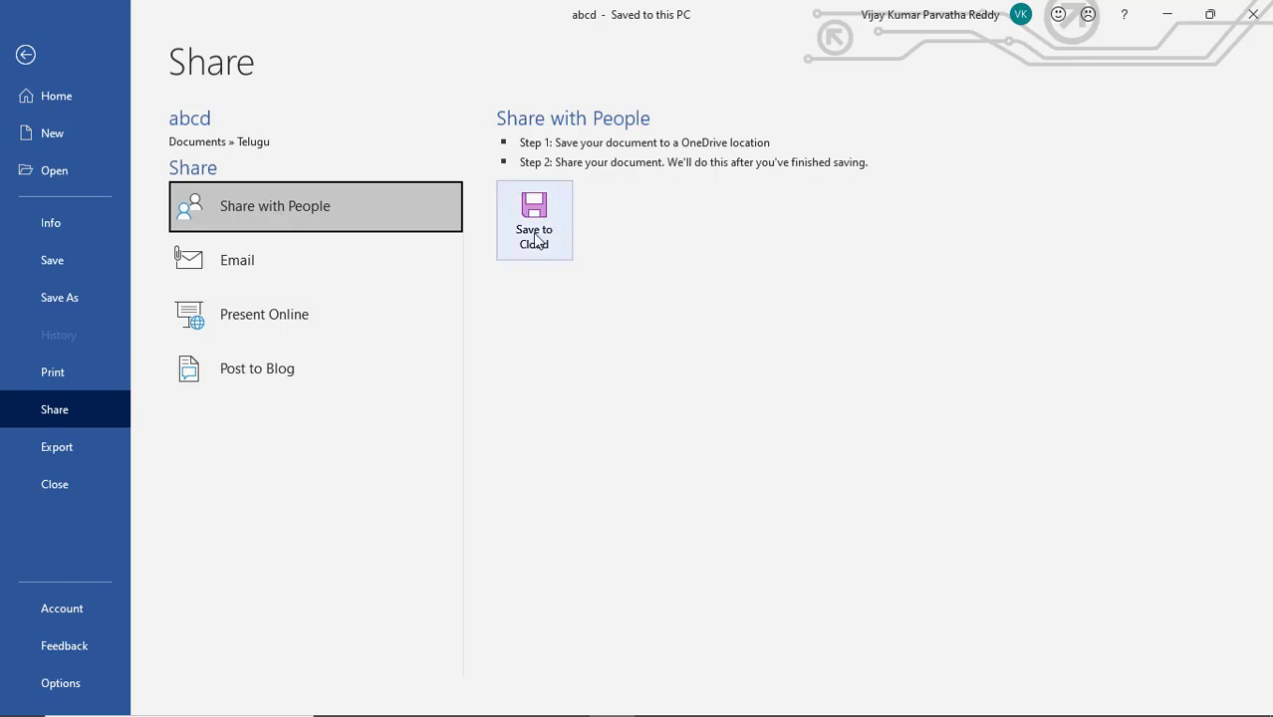
left_click(265, 264)
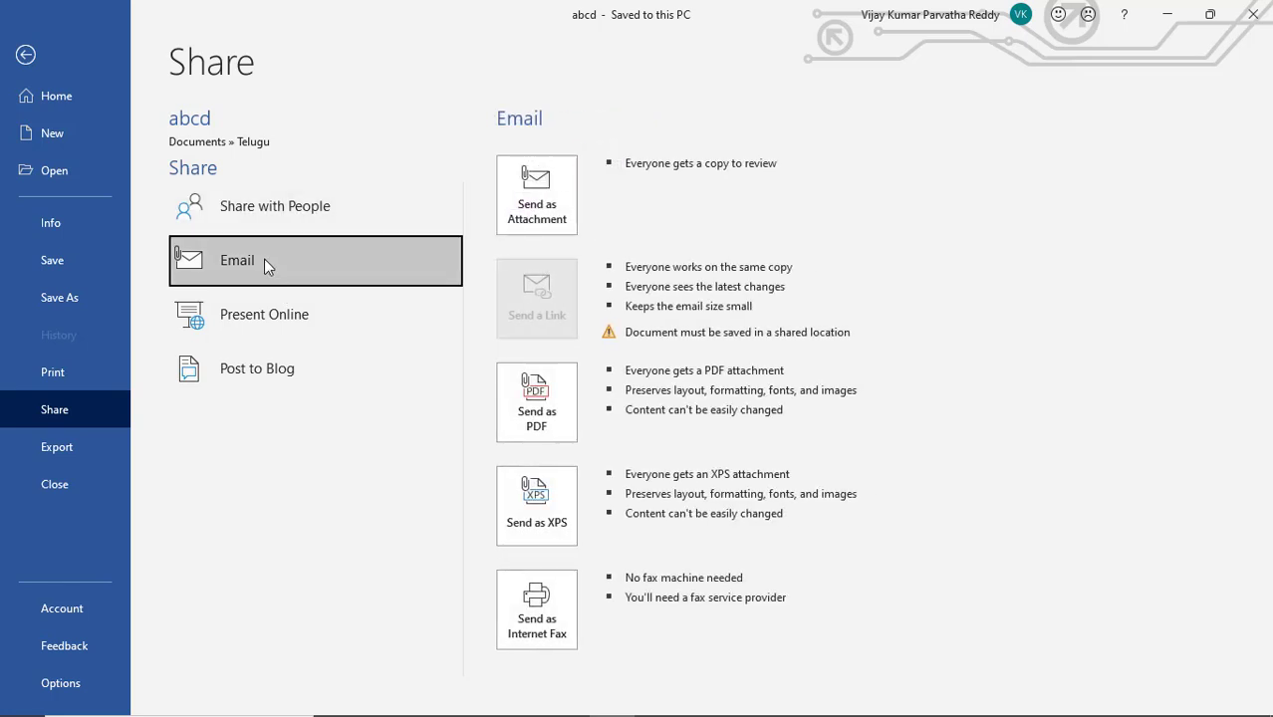
left_click(271, 212)
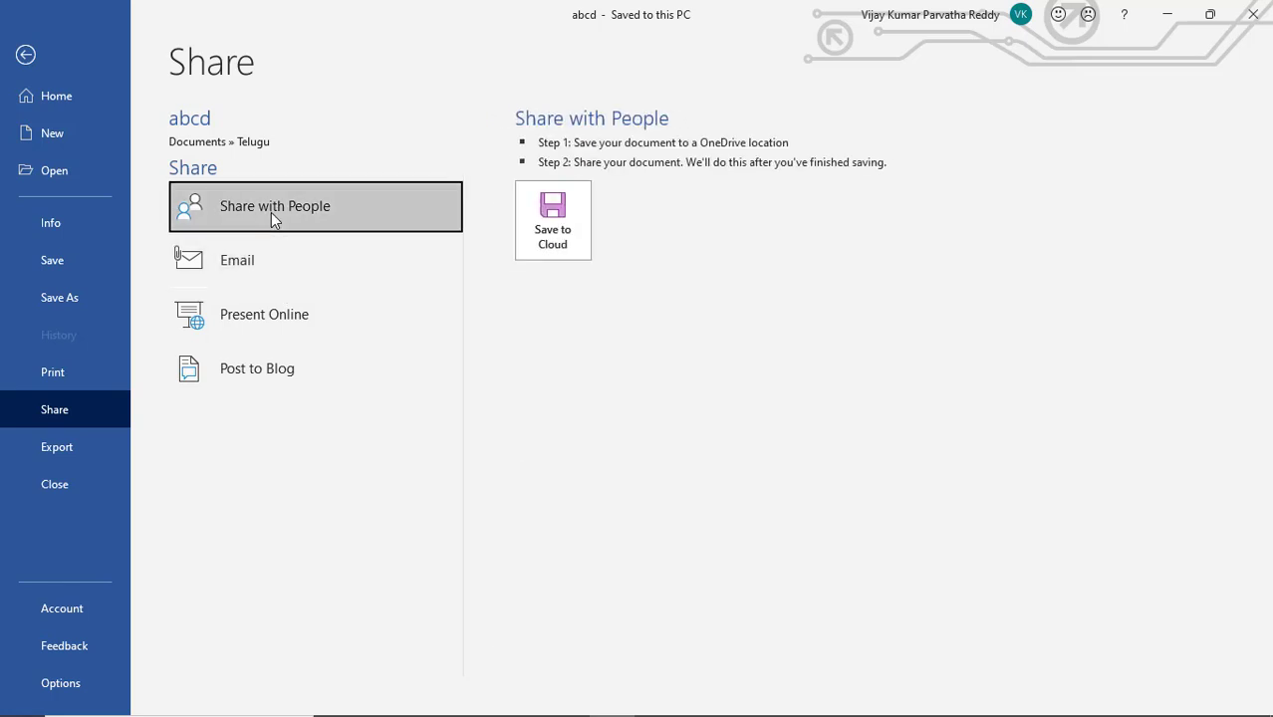
- Save the document to the cloud in the personal OneDrive's main folder as a Word Document named abcd, and dismiss the version history tip
left_click(553, 234)
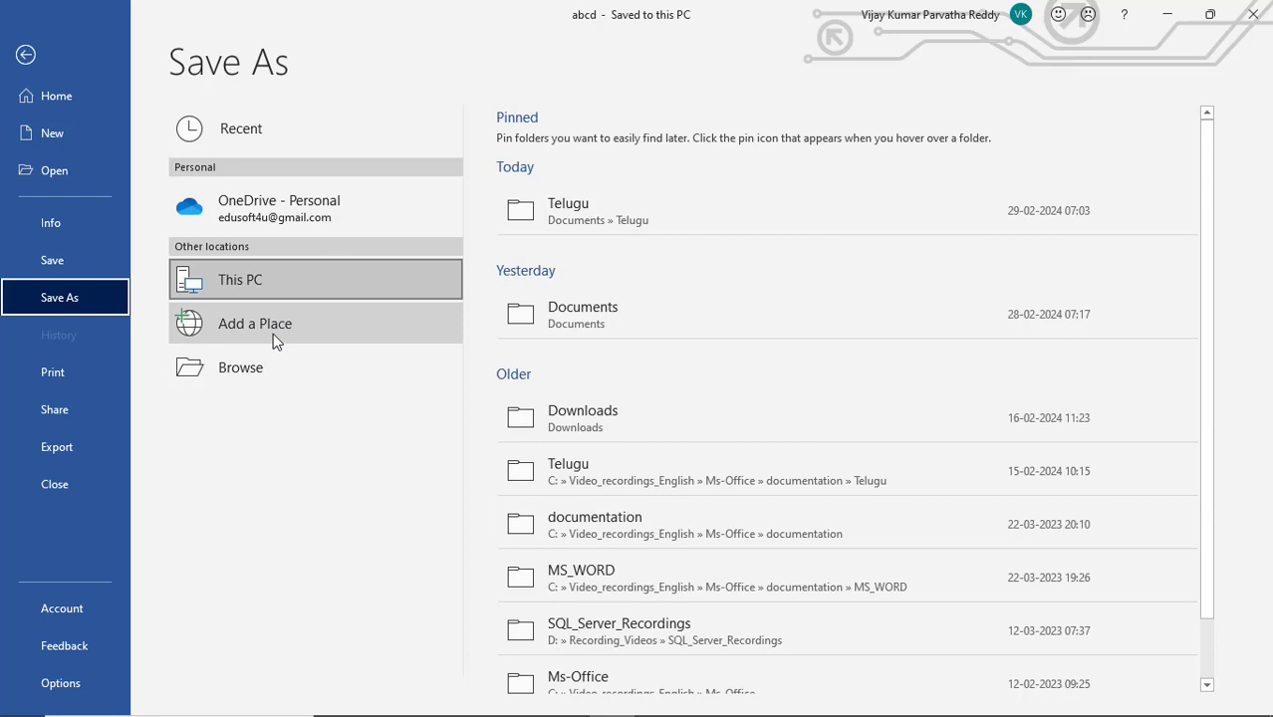
left_click(278, 219)
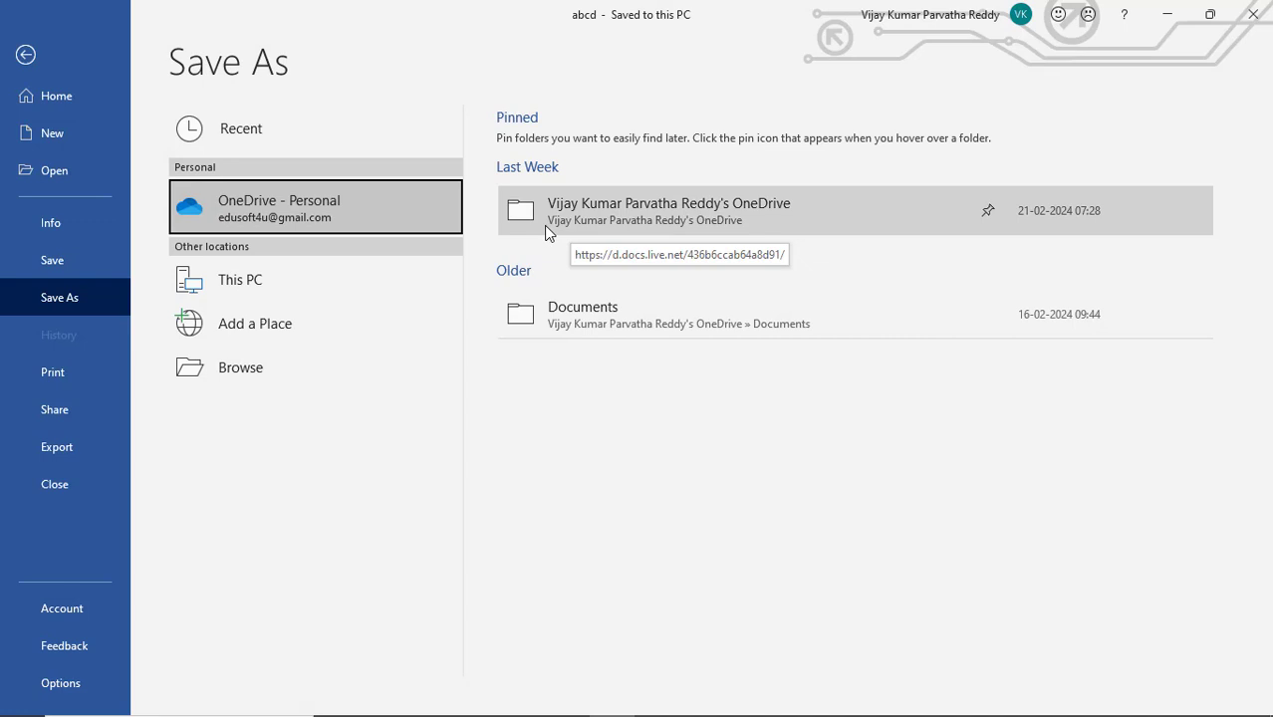
left_click(545, 227)
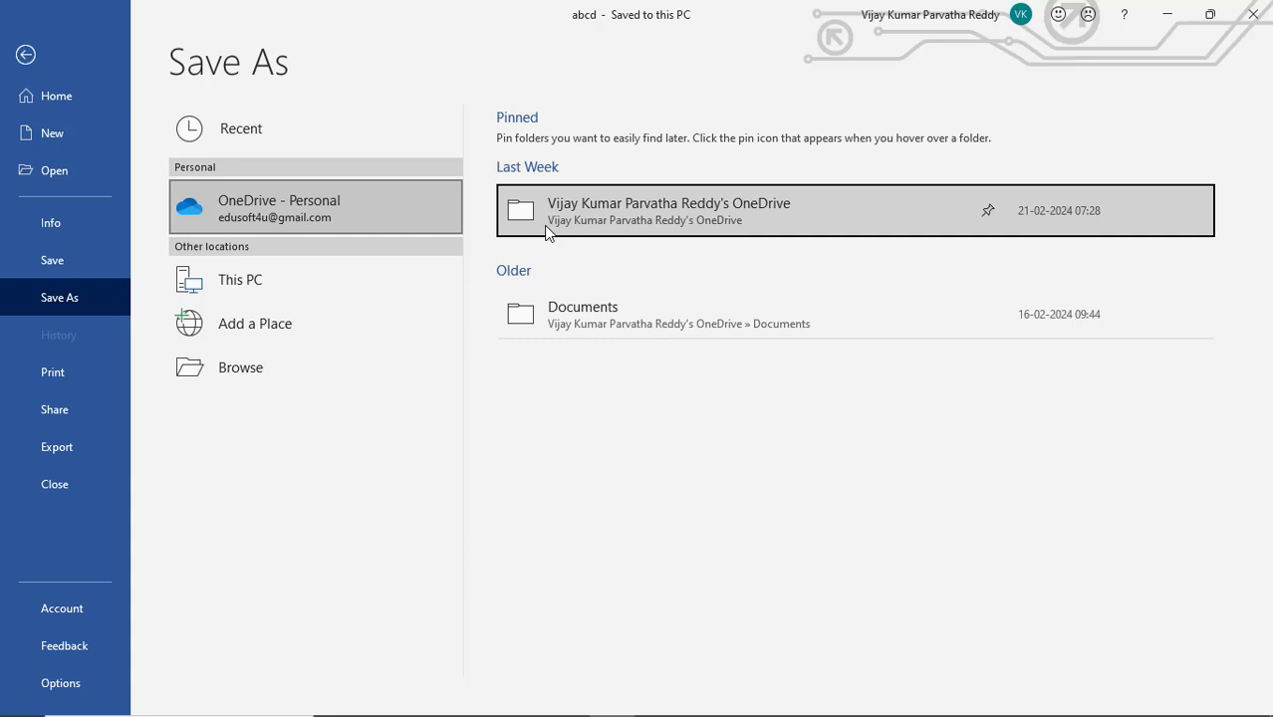
left_click(584, 327)
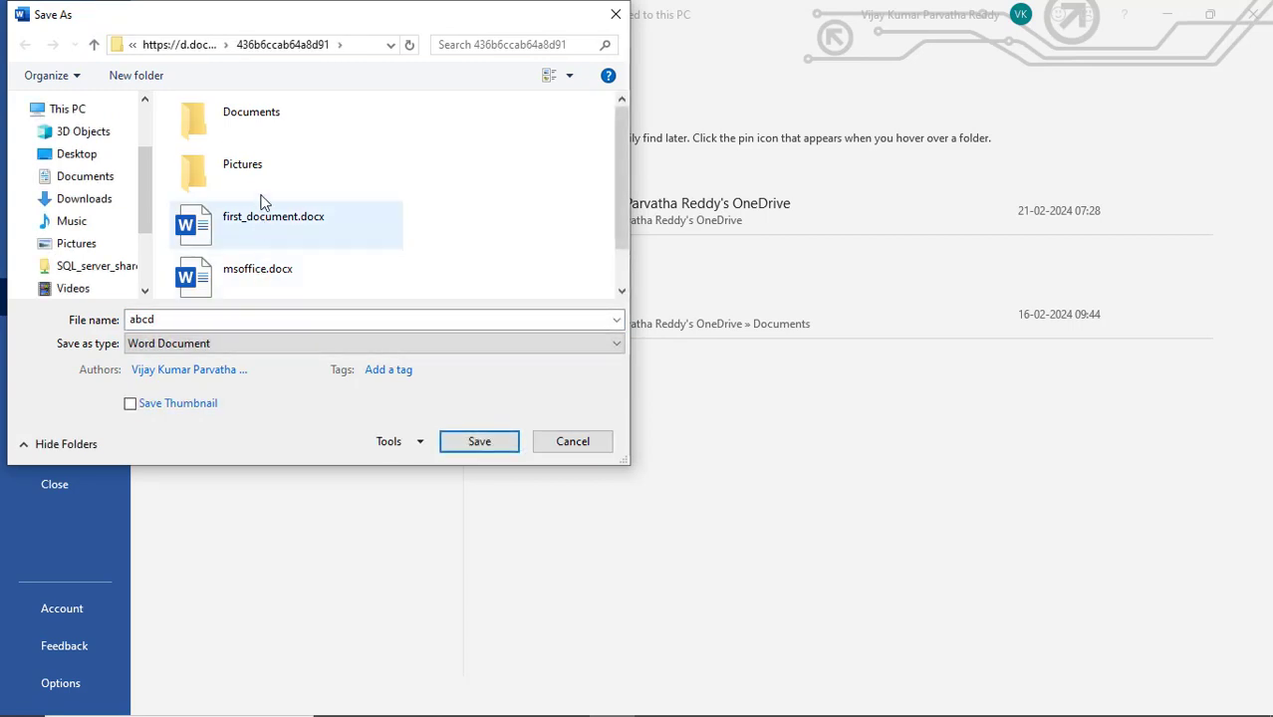
left_click(269, 319)
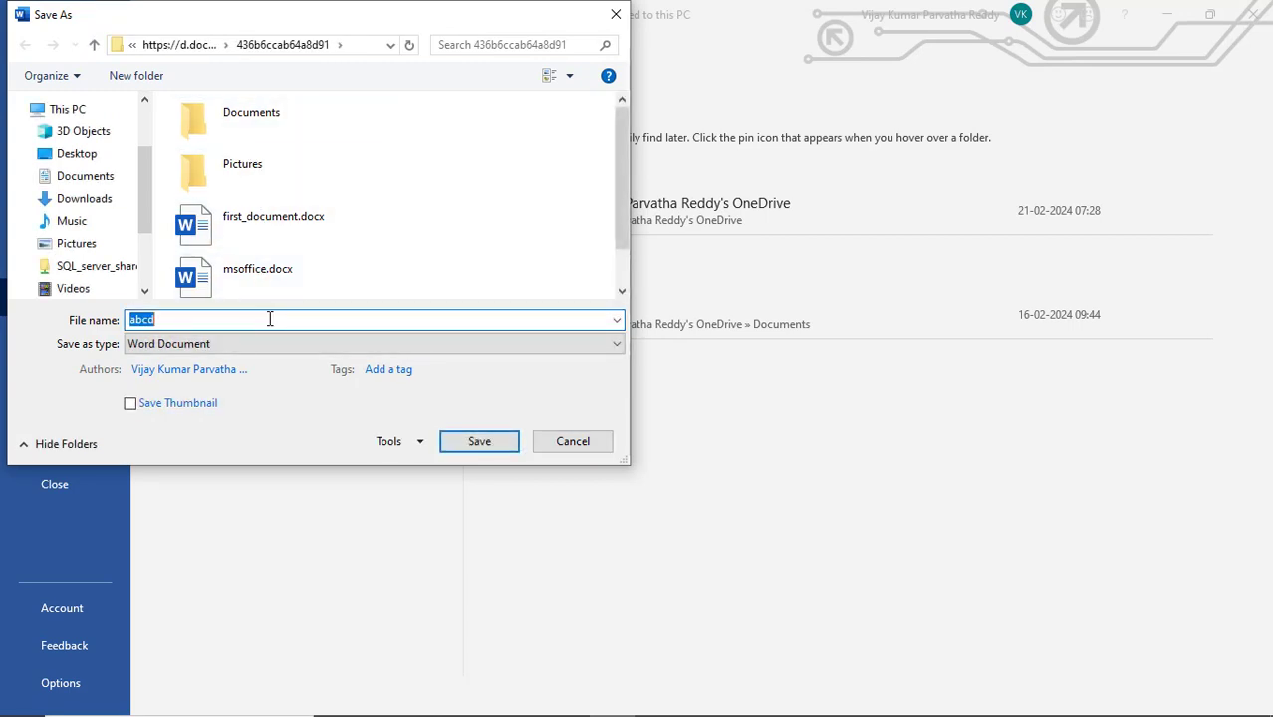
left_click(269, 318)
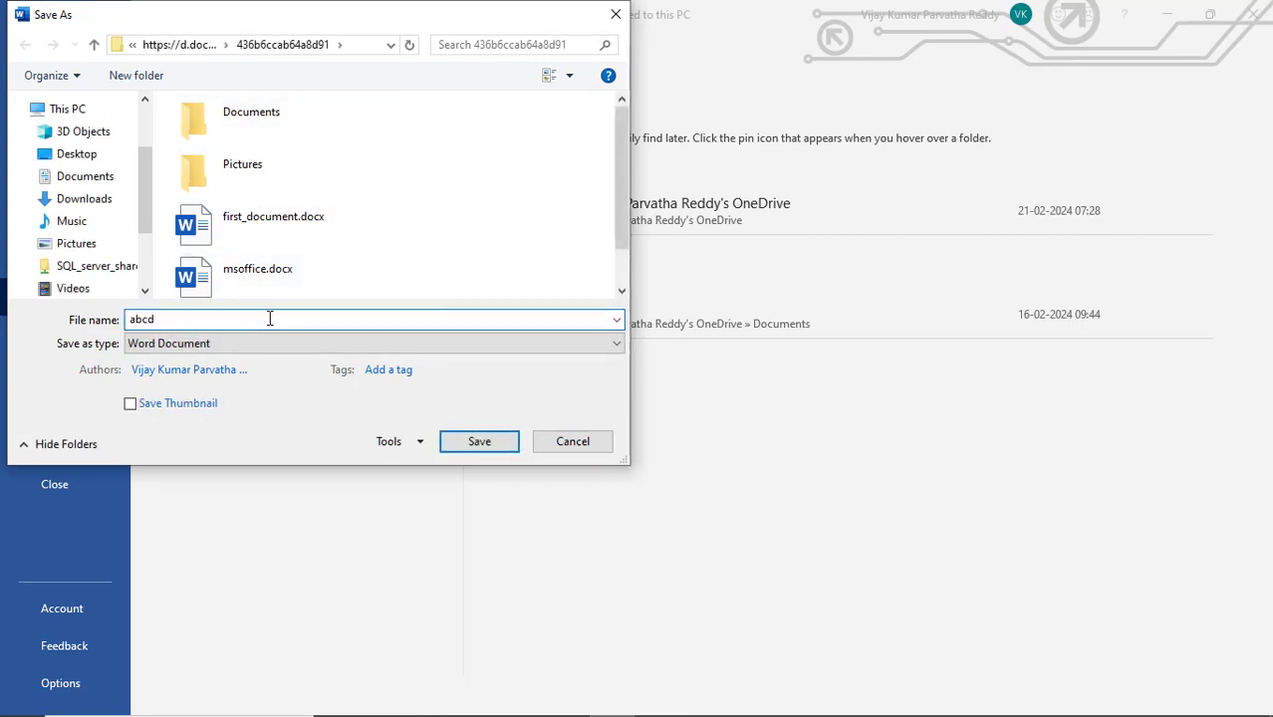
left_click(472, 445)
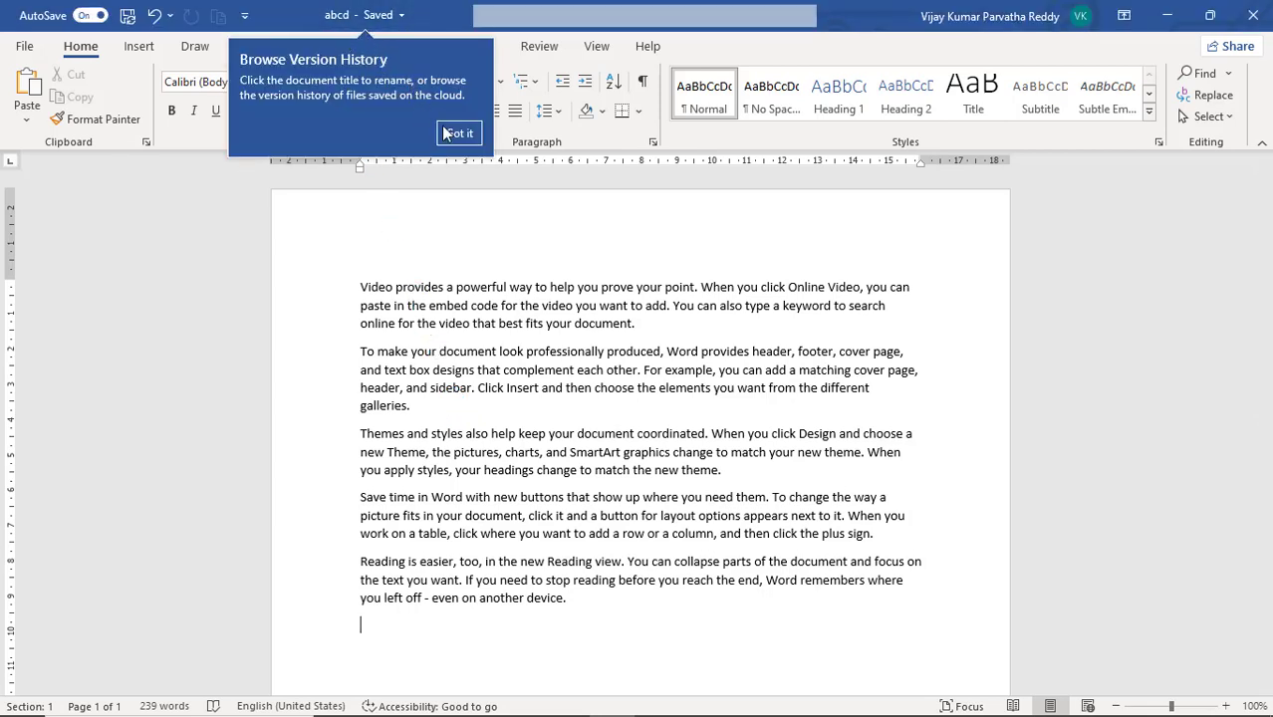
left_click(451, 134)
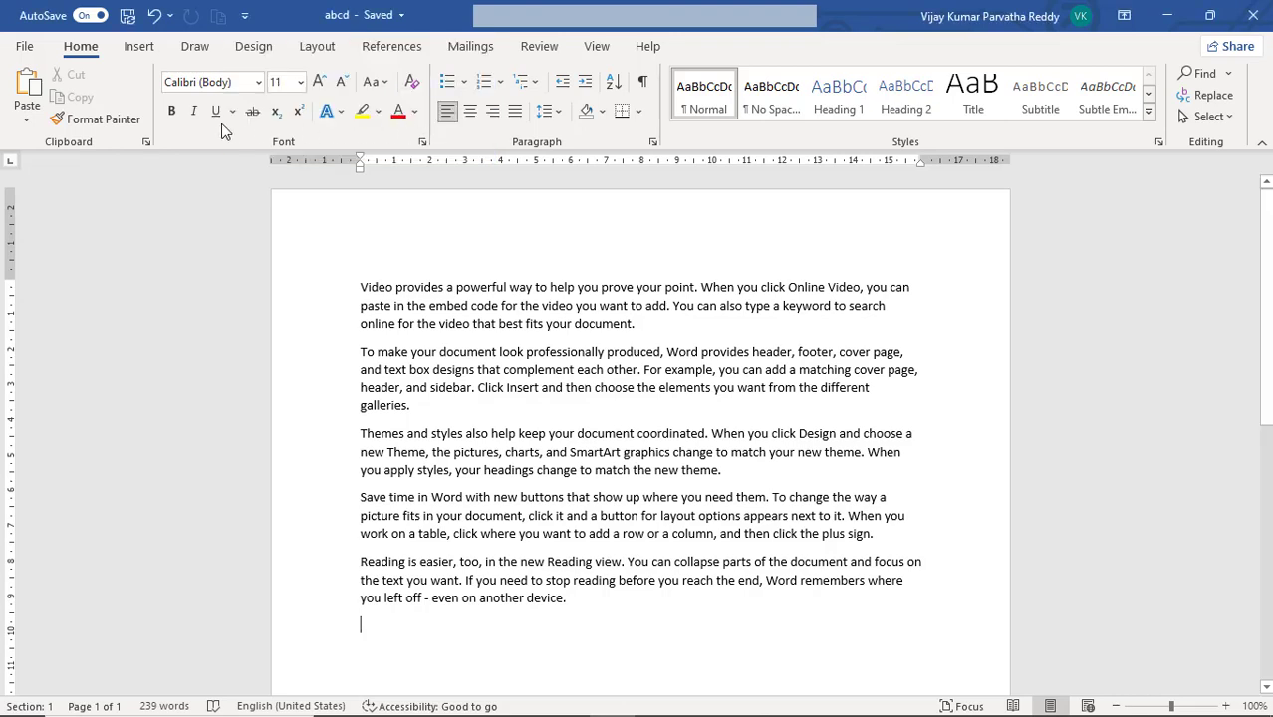
- Share the OneDrive copy by email, sending it as an attachment in a new message
left_click(24, 47)
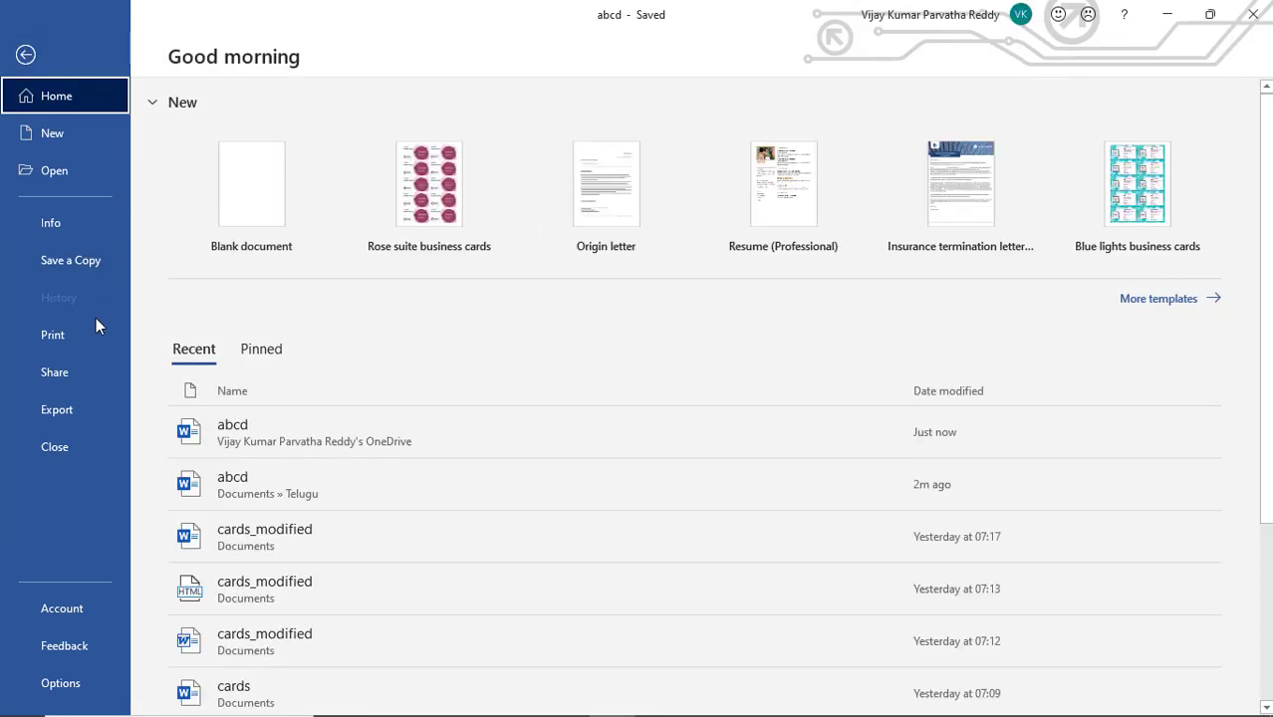
left_click(80, 376)
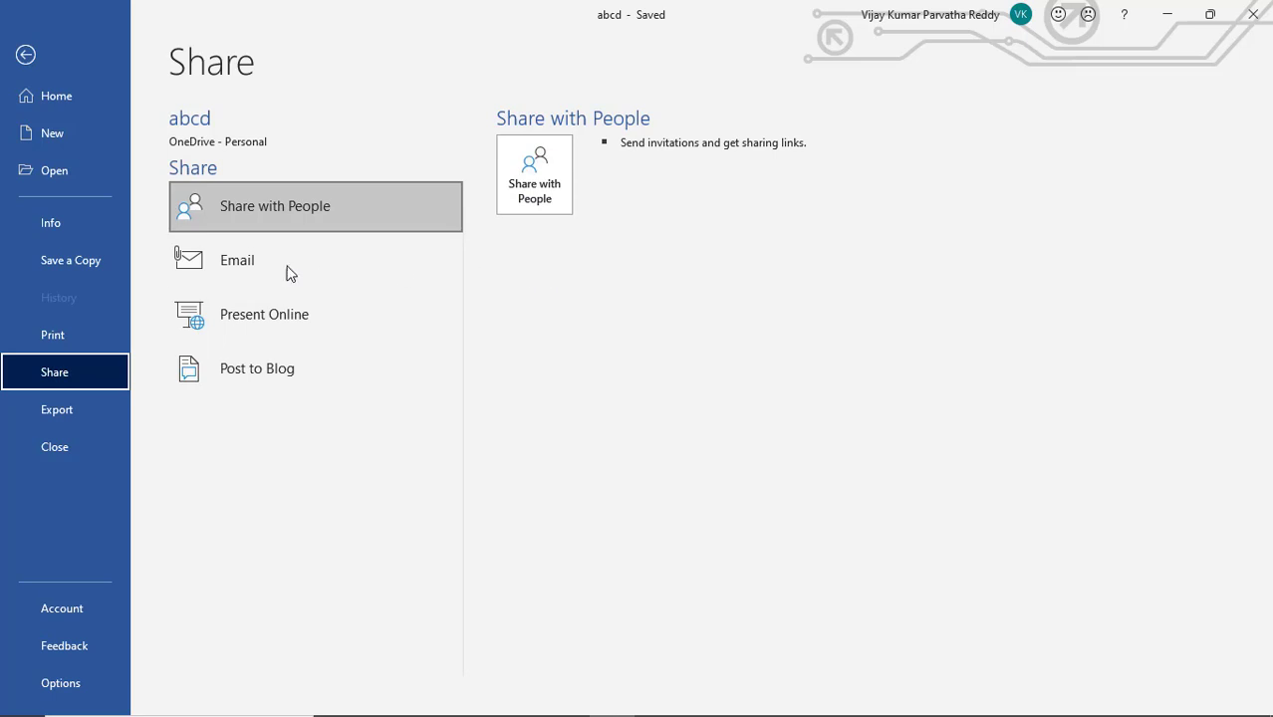
left_click(239, 283)
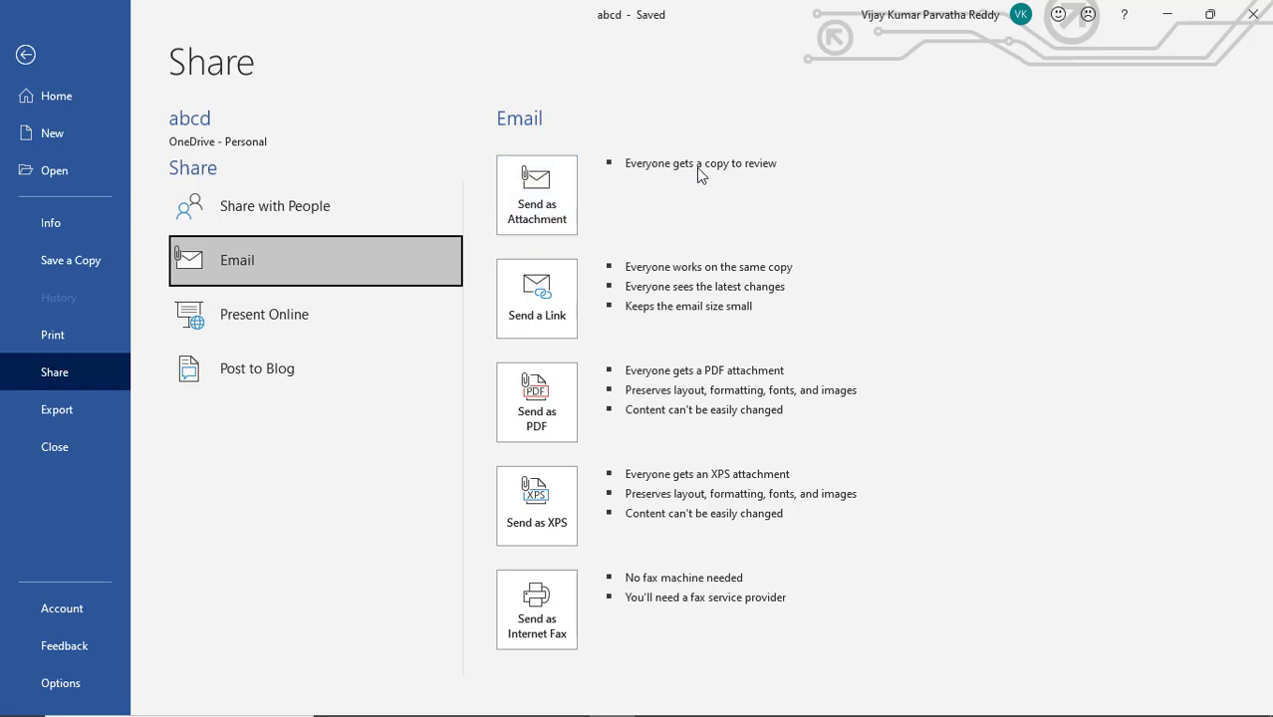
left_click(557, 221)
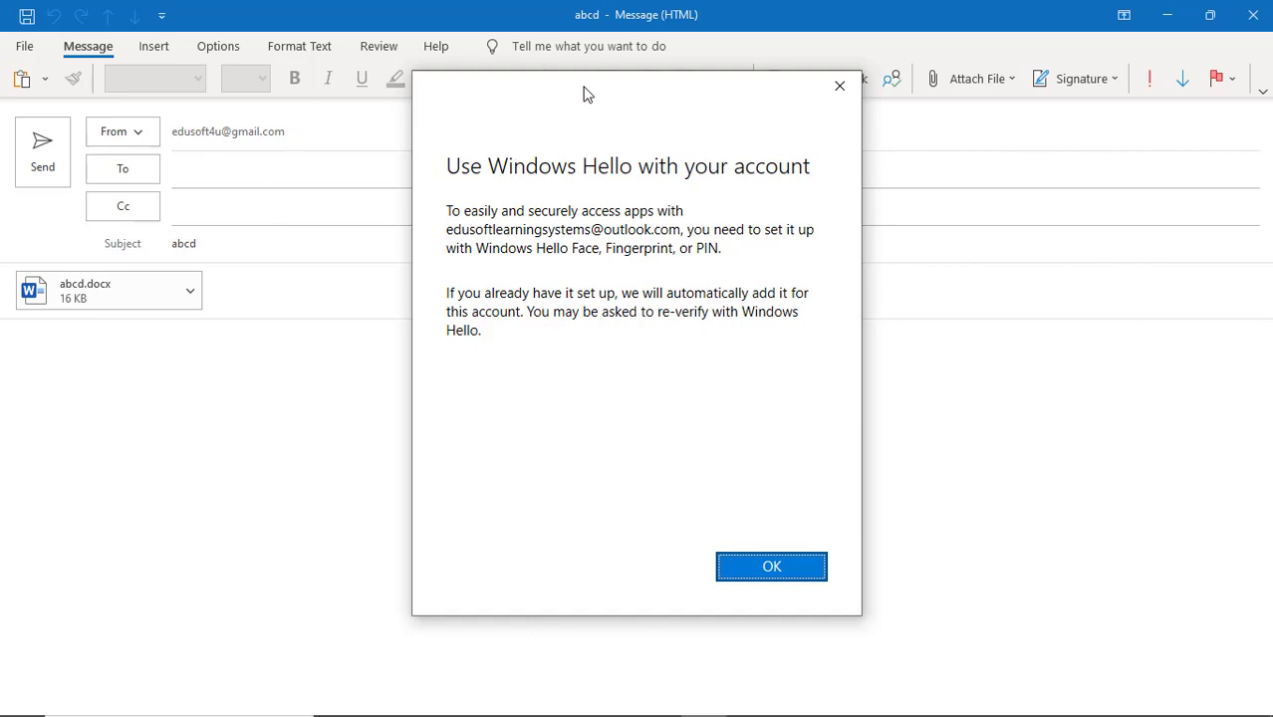
- Acknowledge the Windows Hello notice and close the account sign-in dialog without entering a password
left_click_drag(581, 91, 757, 171)
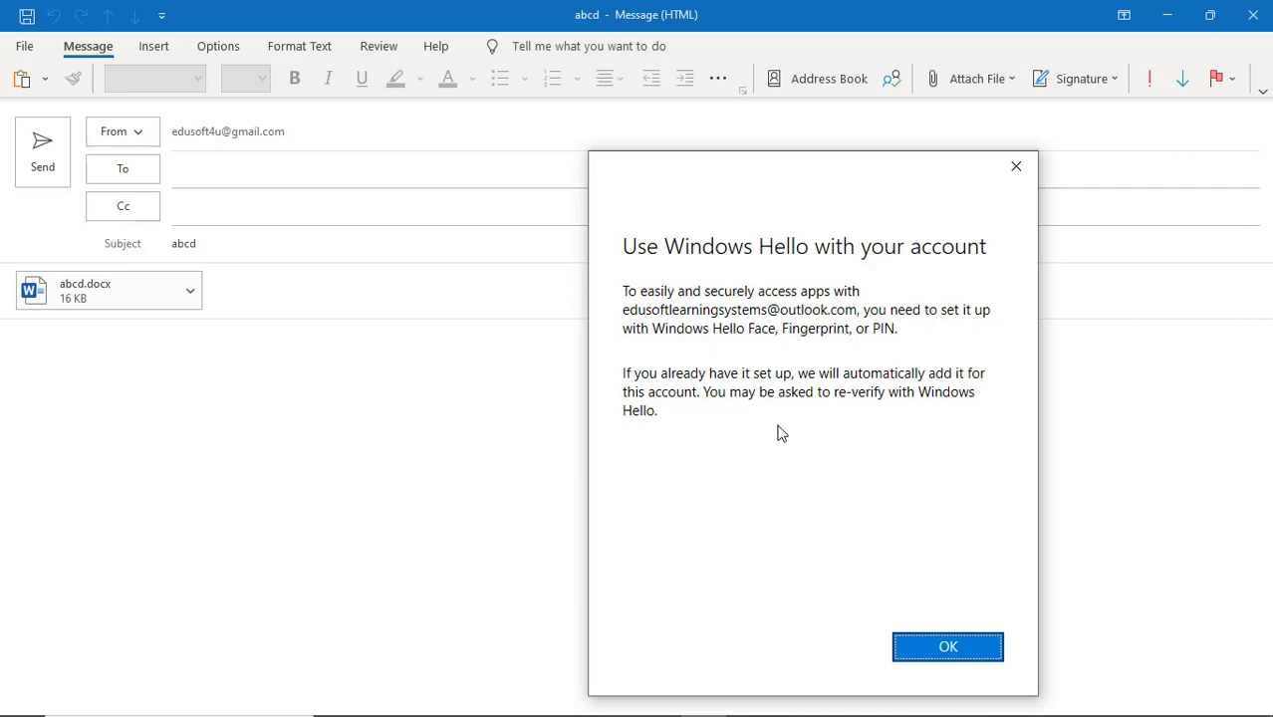
left_click(947, 648)
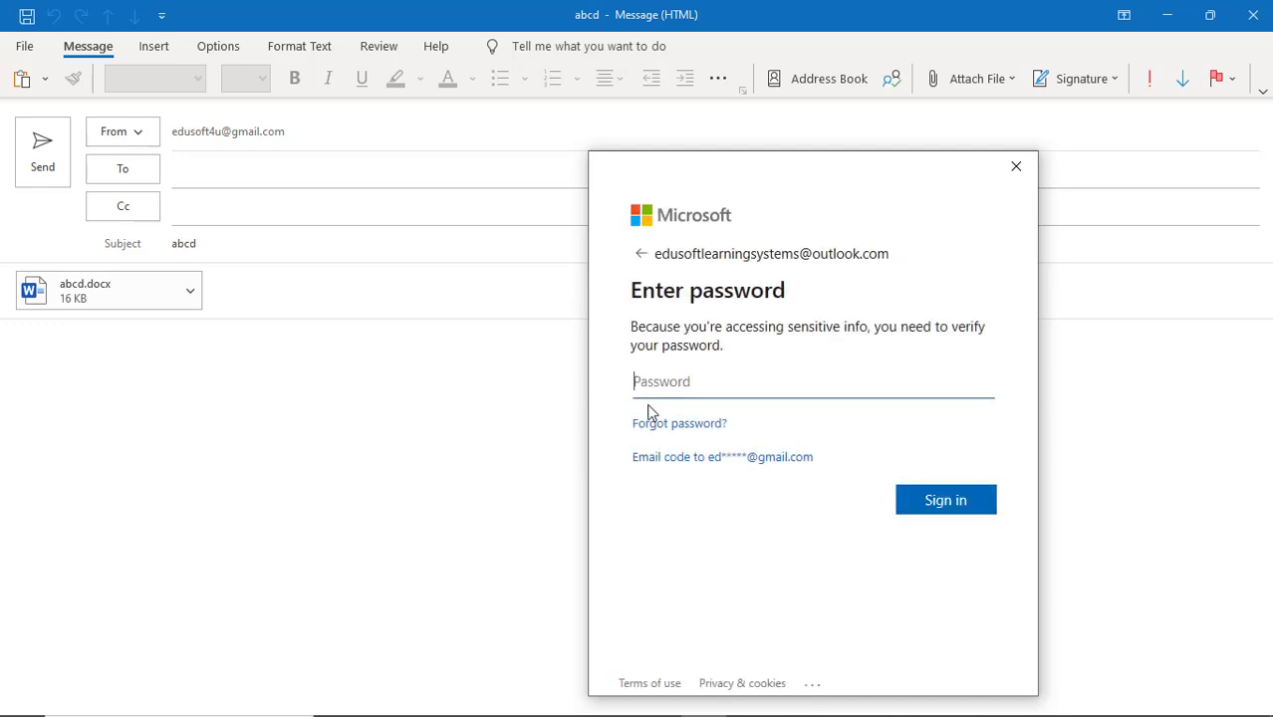
left_click(694, 394)
left_click(1016, 169)
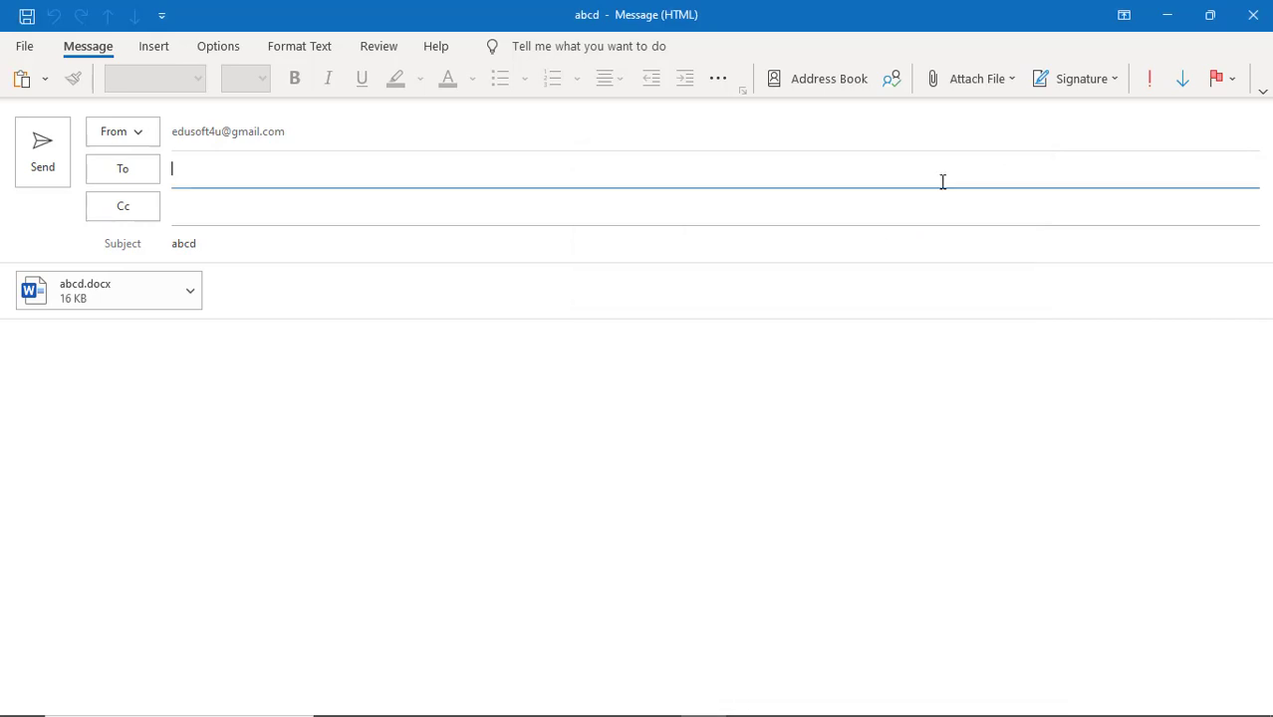
- Start entering the recipient's email address in the attachment message, and close the recurring Google sign-in dialogs without signing in
left_click(219, 170)
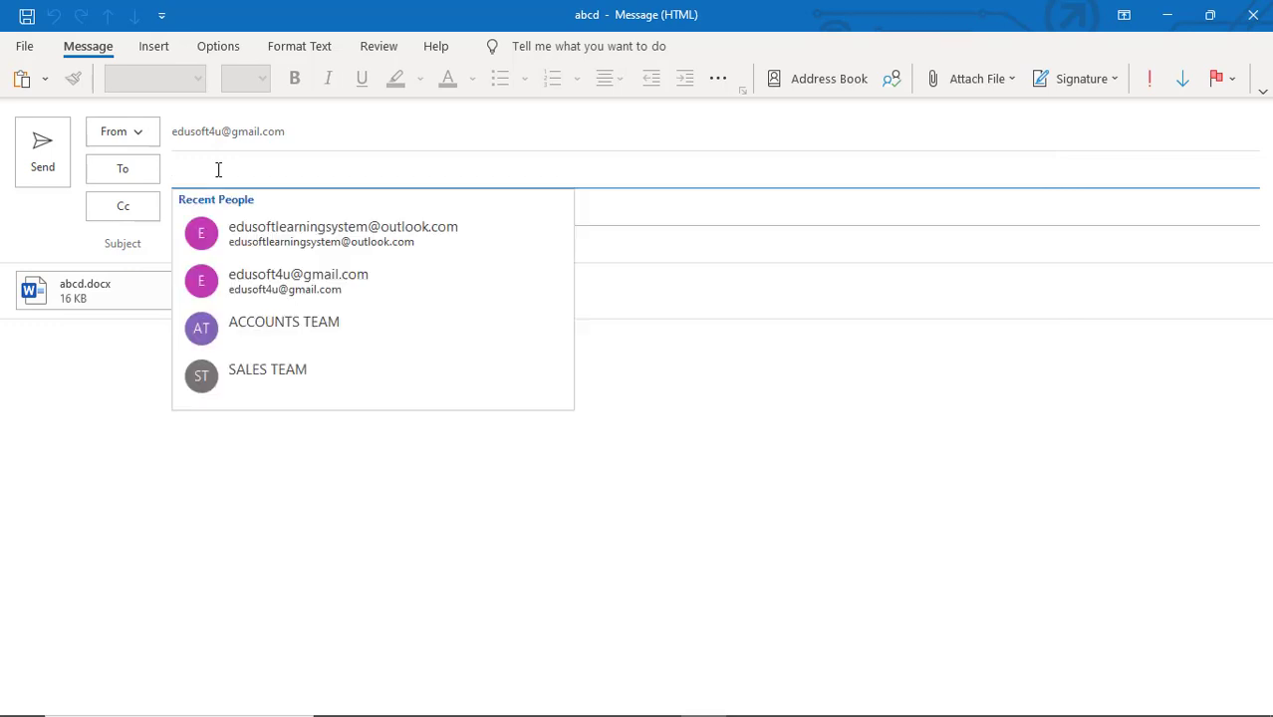
type("pvk.ya")
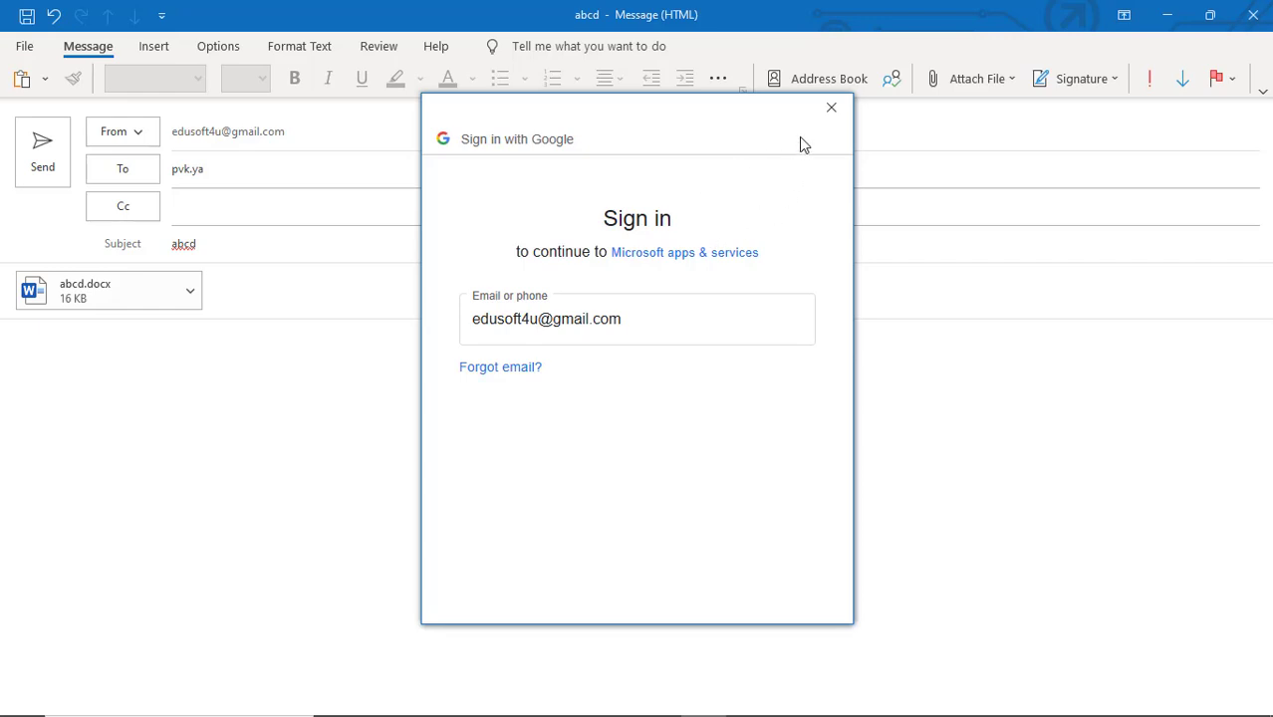
left_click(831, 108)
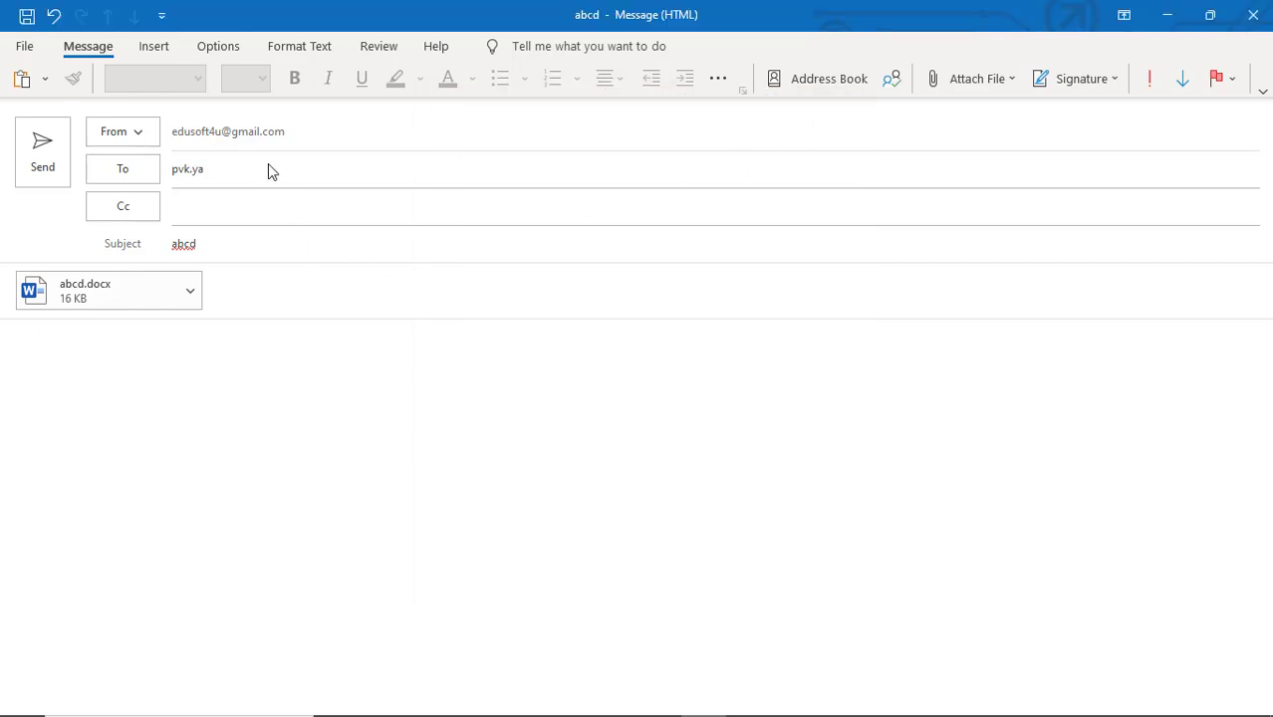
left_click(831, 108)
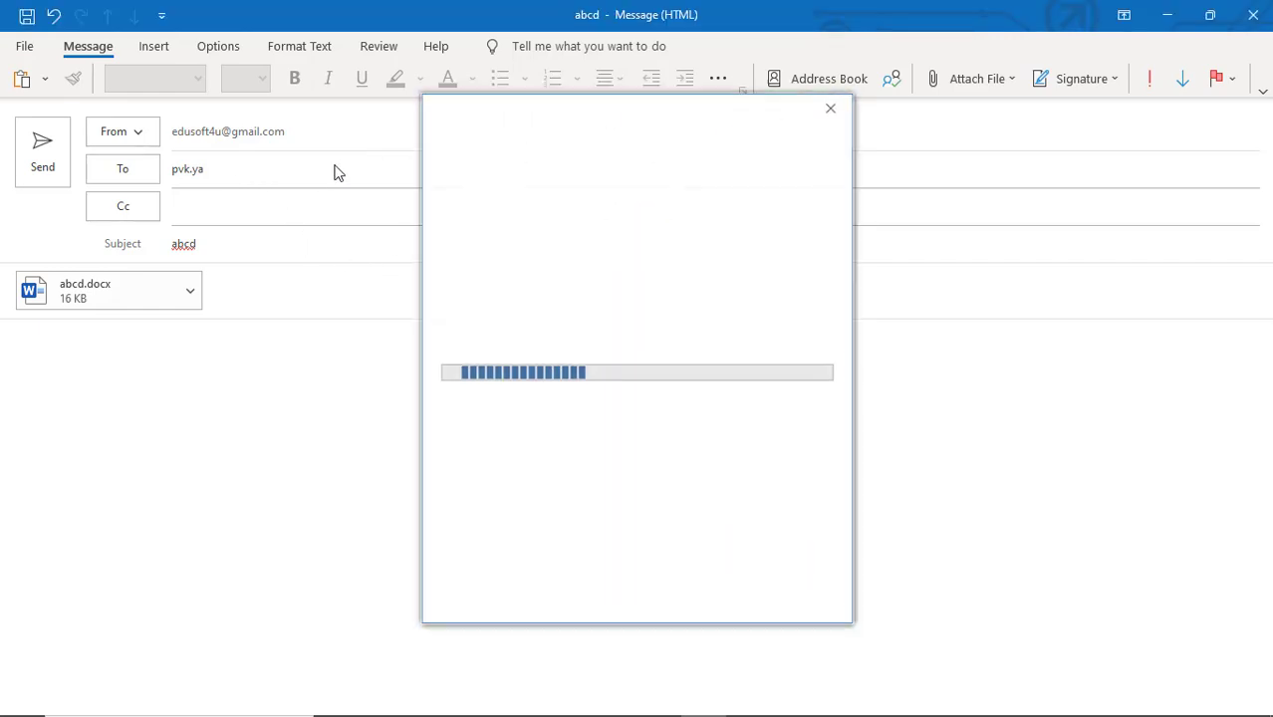
left_click(832, 109)
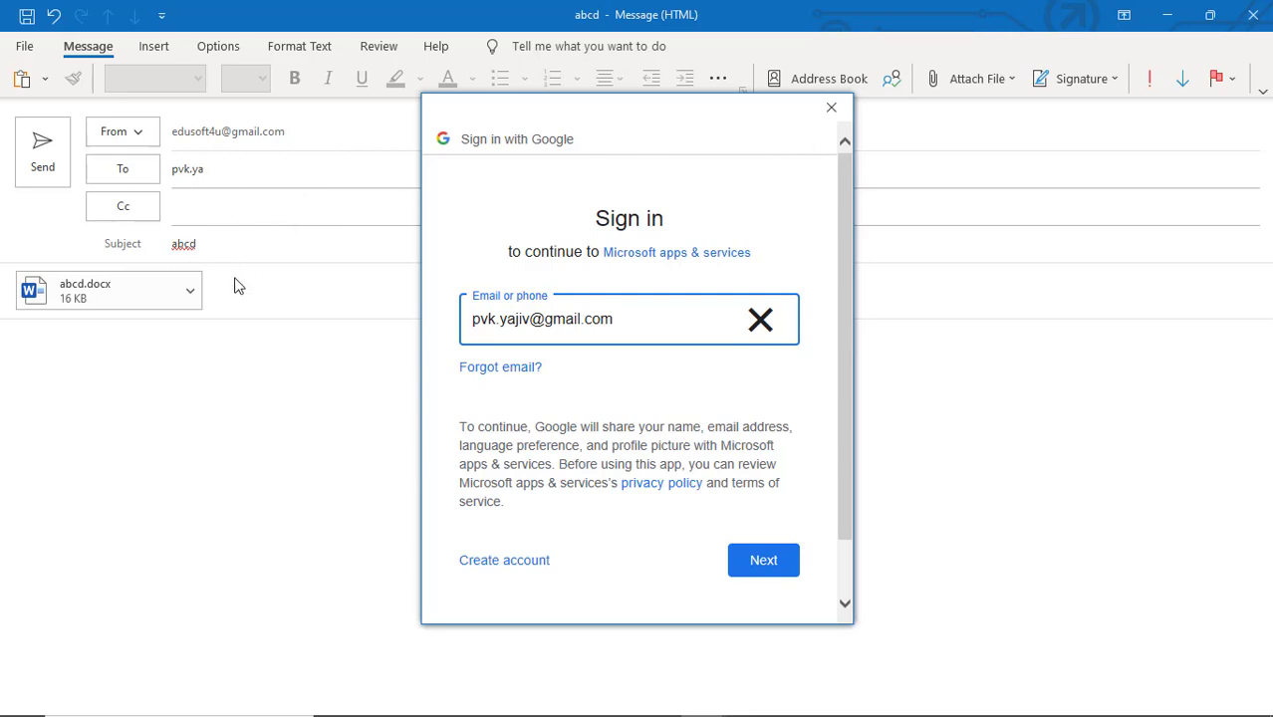
left_click(828, 112)
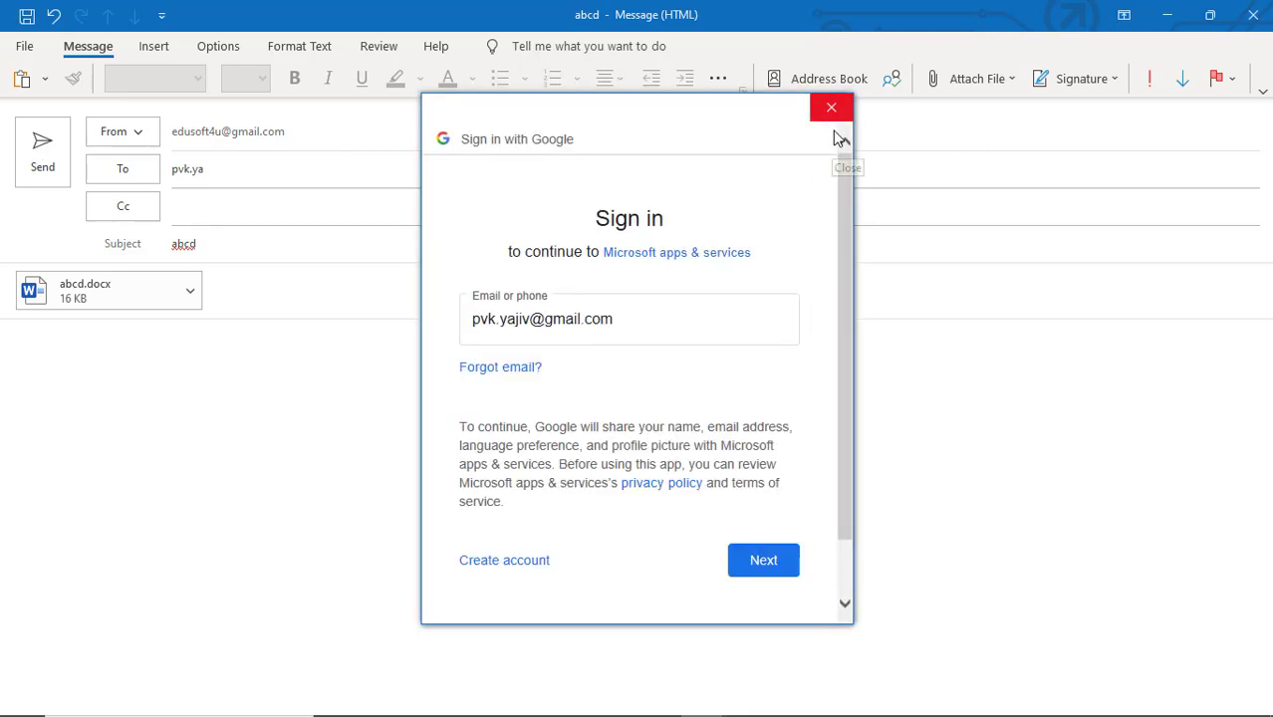
left_click(835, 112)
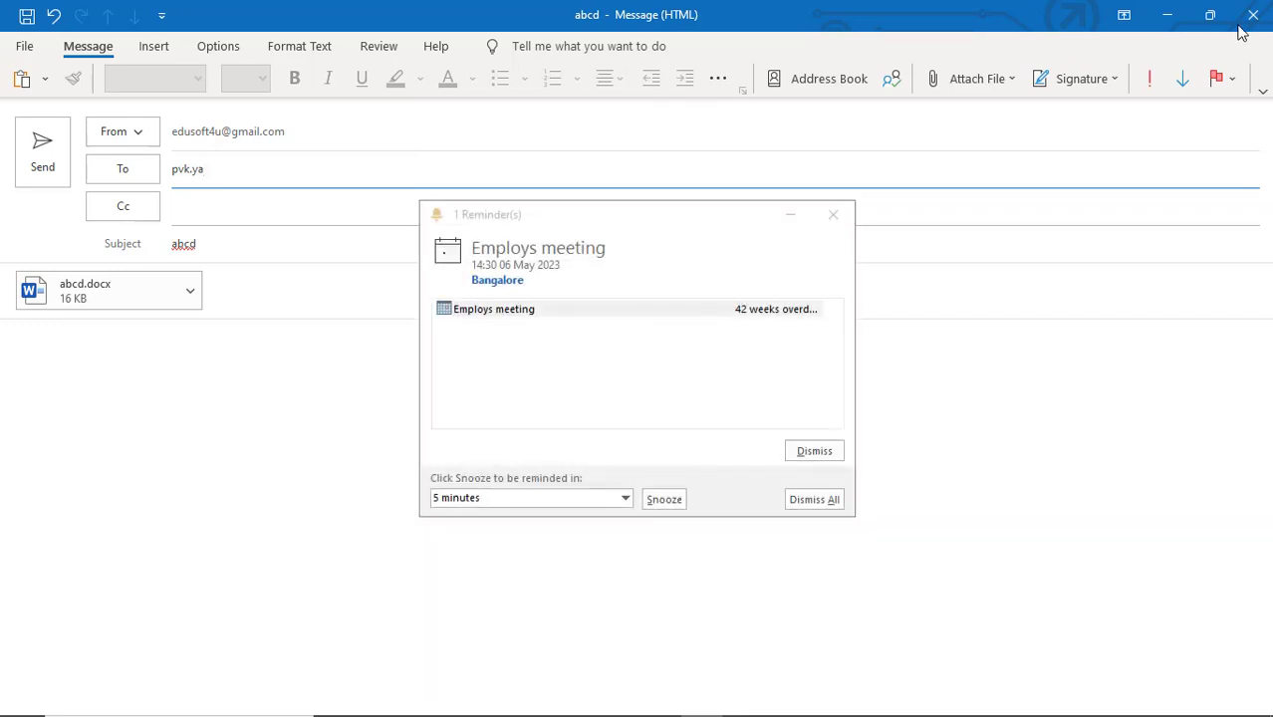
- Dismiss all calendar reminders and close the attachment message without saving its changes
left_click(822, 501)
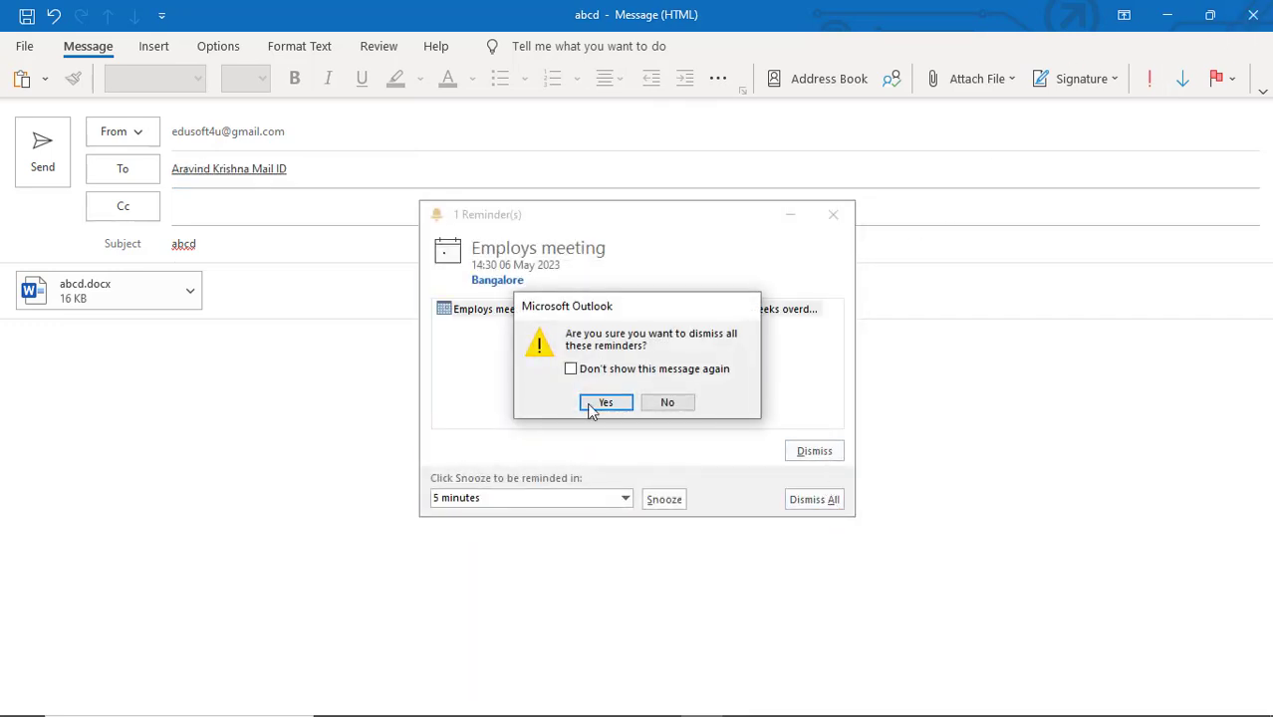
left_click(602, 402)
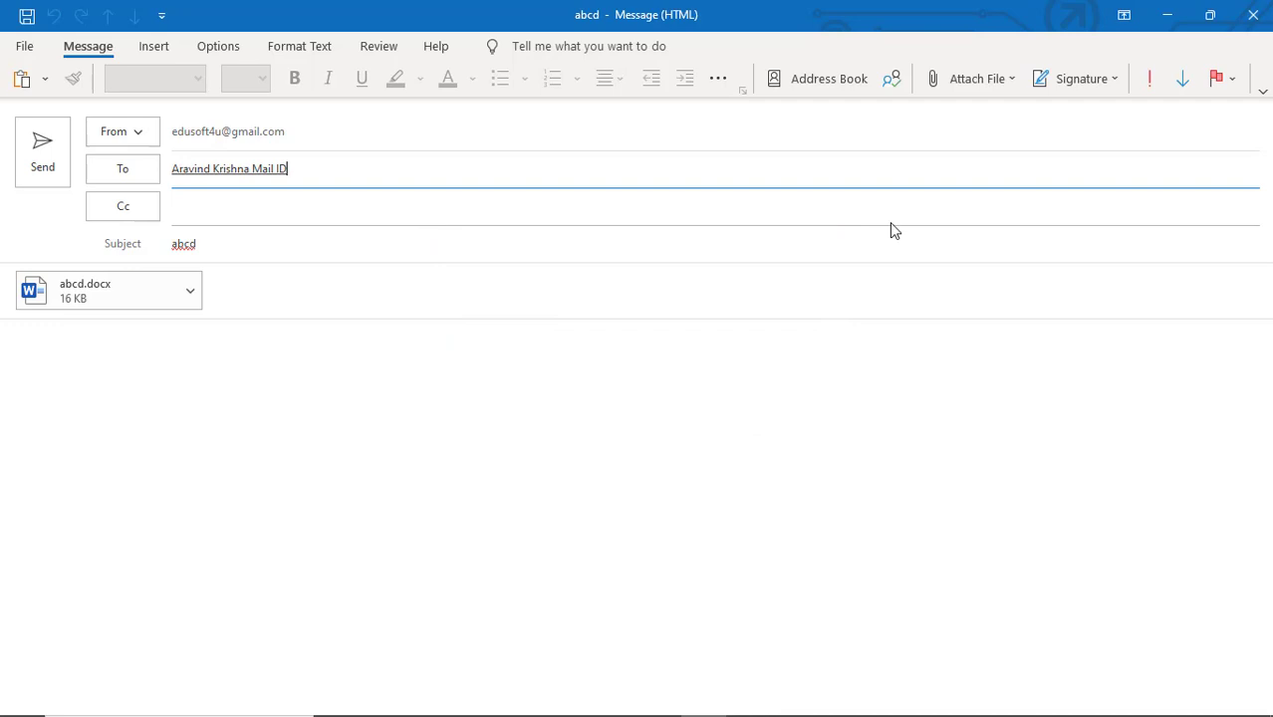
left_click(1251, 15)
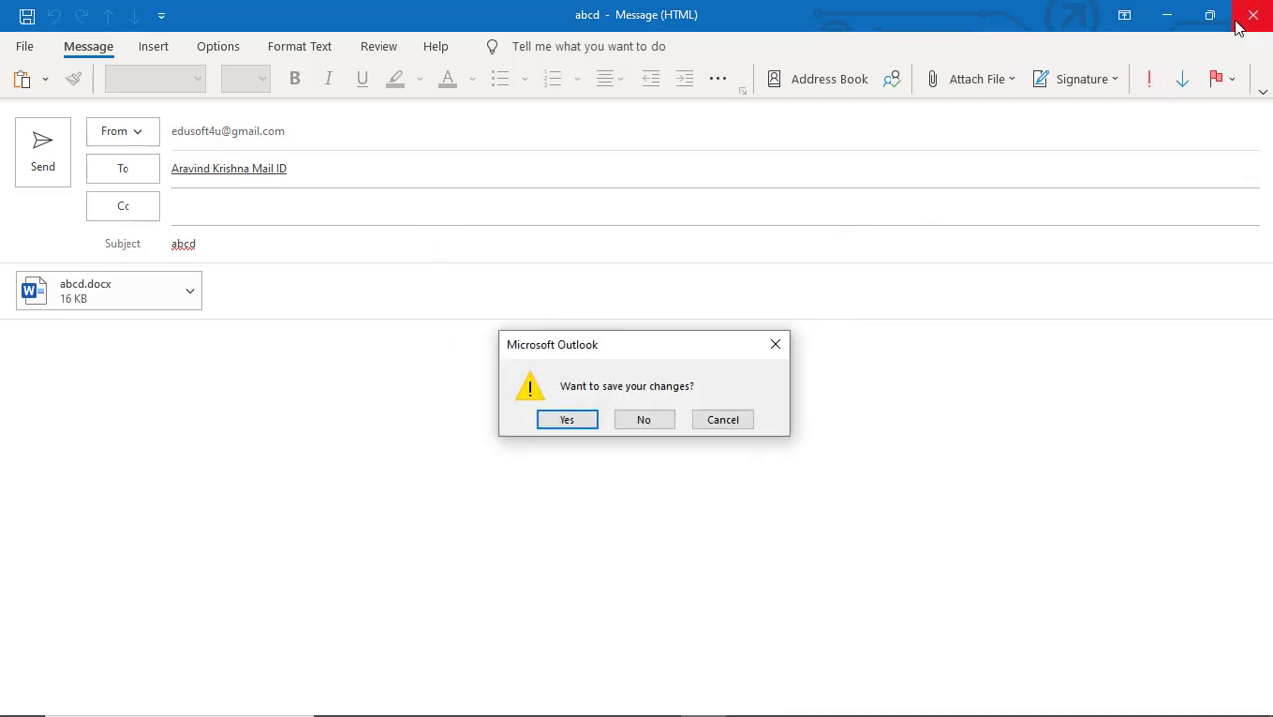
left_click(646, 426)
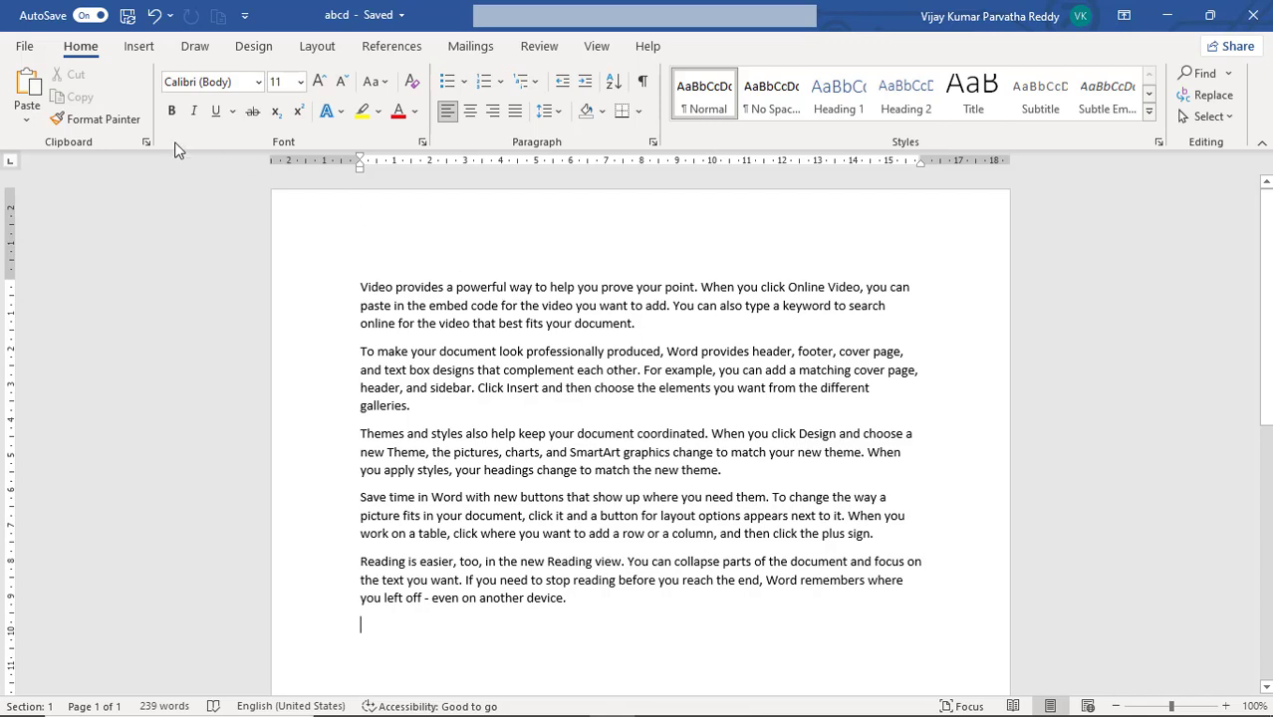
- Share the OneDrive document abcd by email, sending it as a link in a new message
left_click(25, 48)
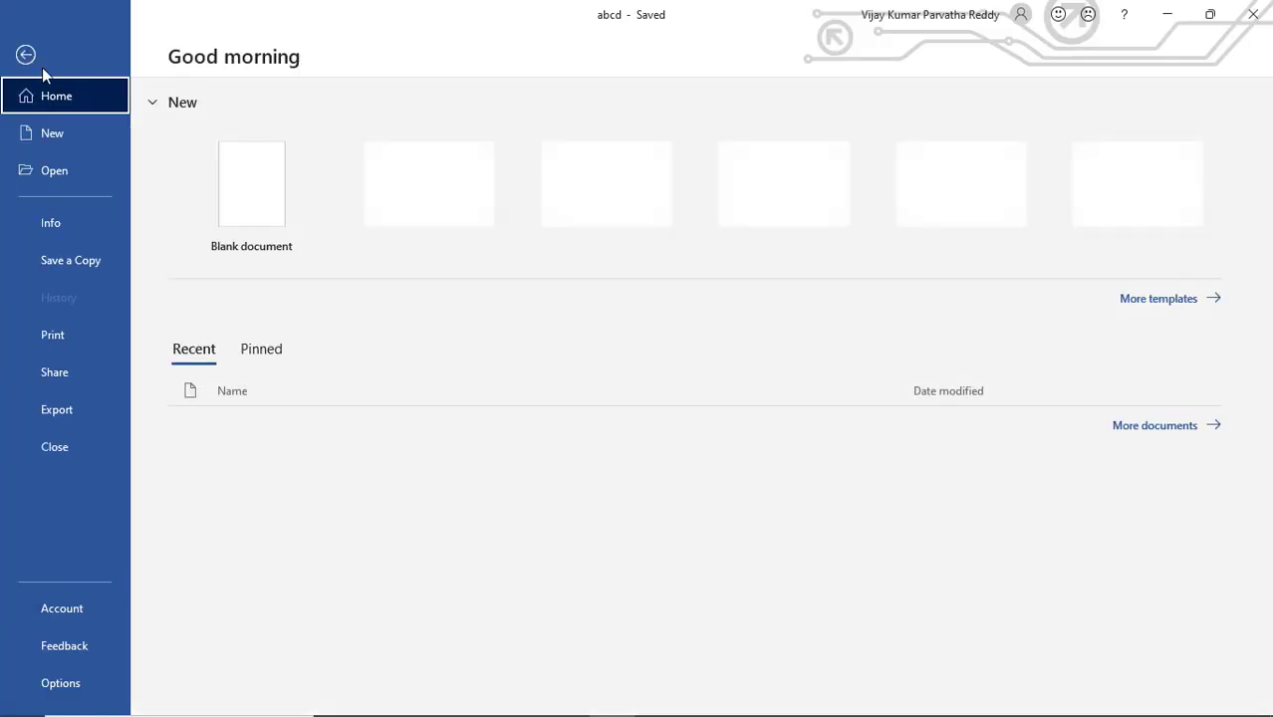
left_click(85, 379)
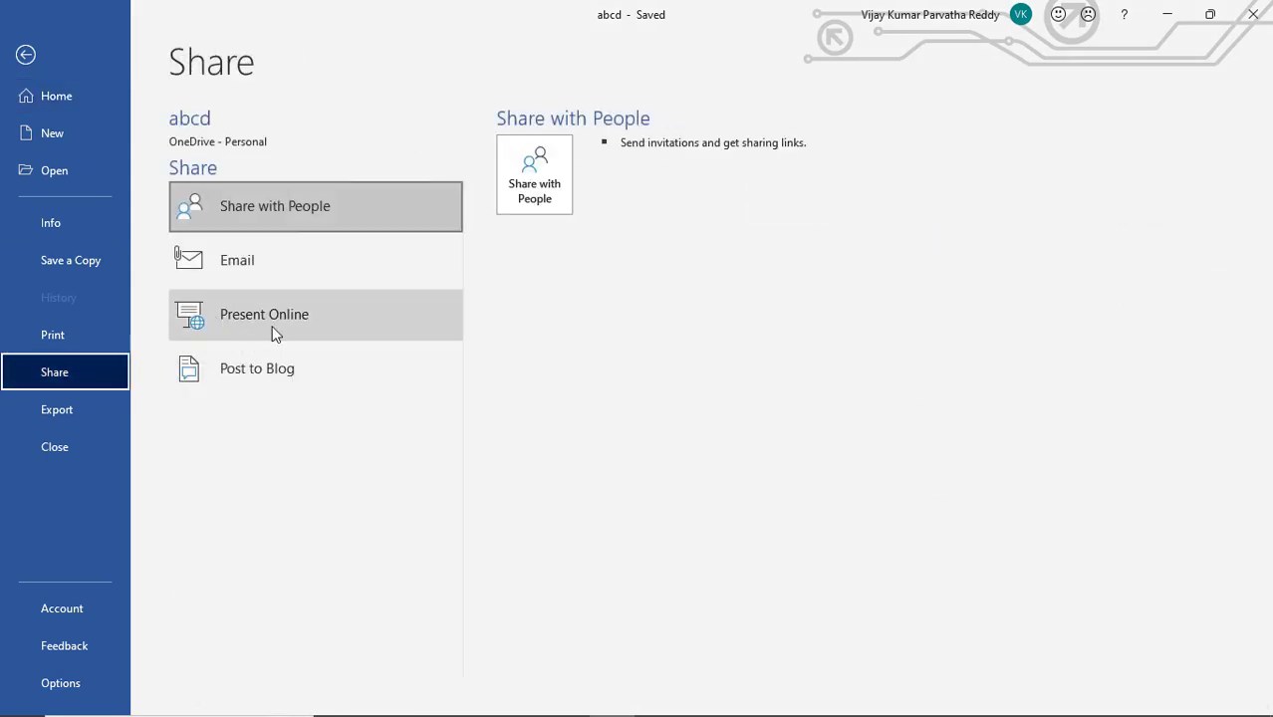
left_click(248, 261)
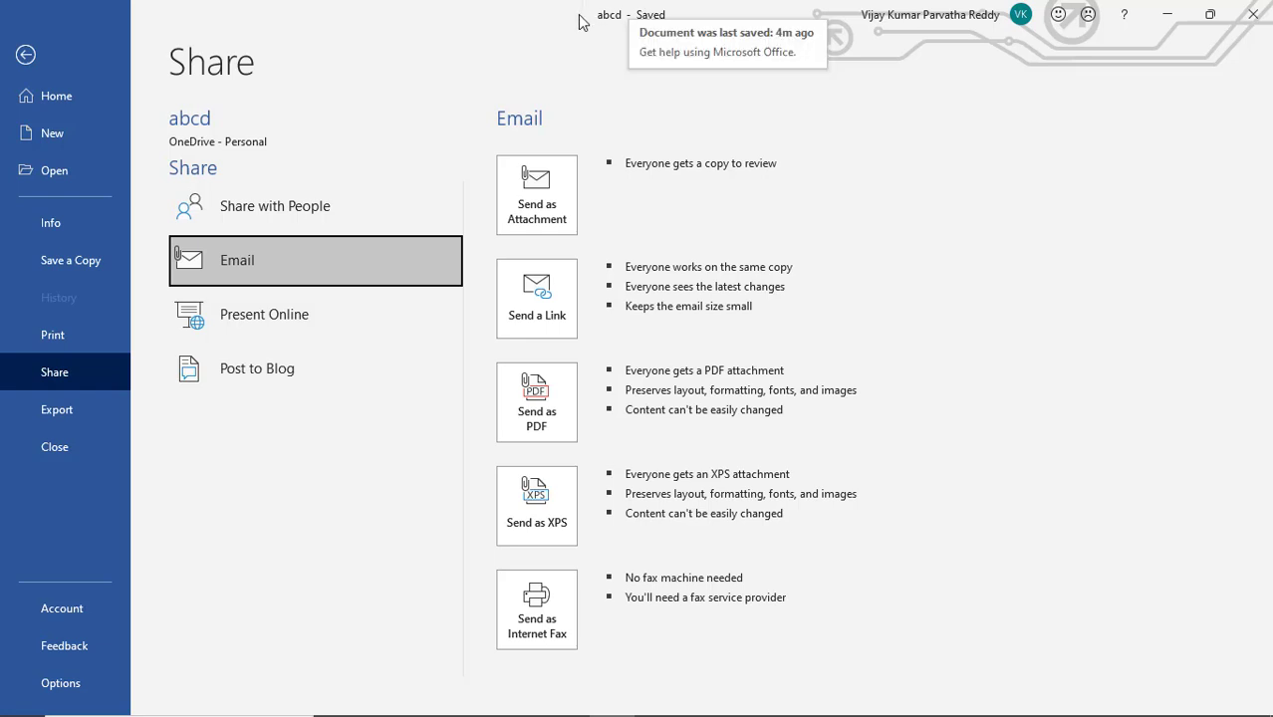
left_click(553, 334)
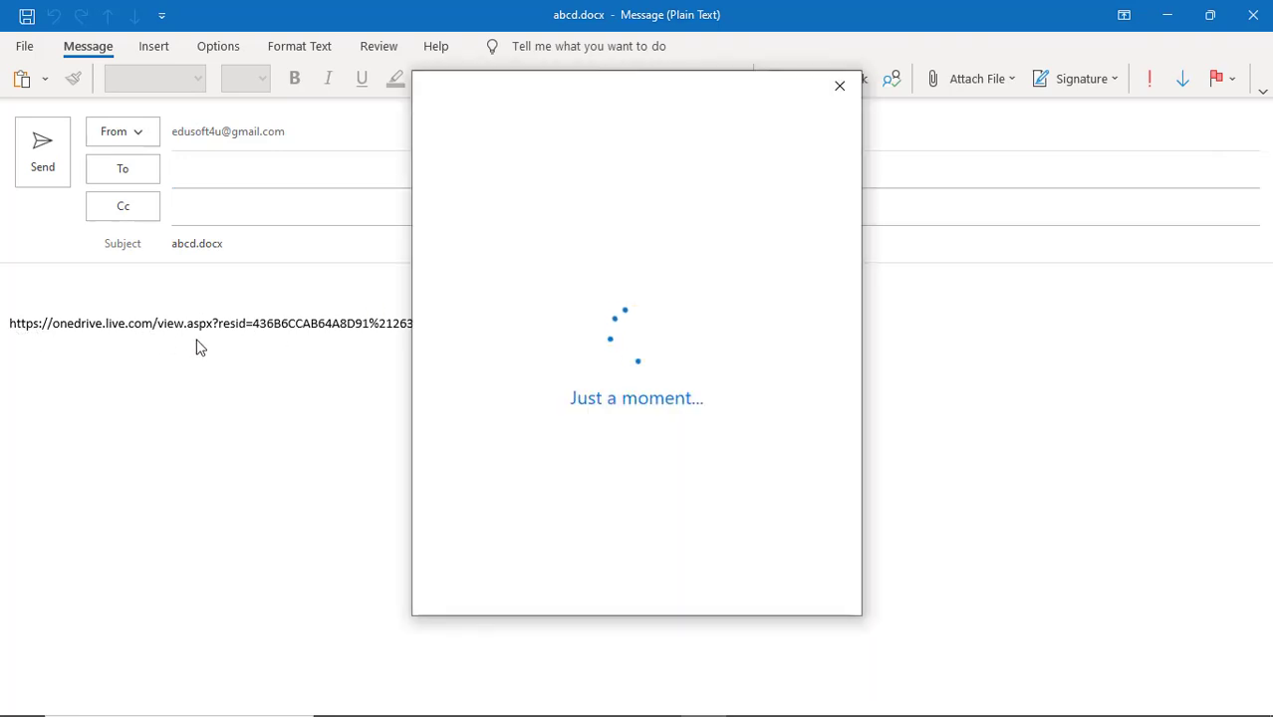
- Dismiss the account sign-in dialogs without signing in and close the unsent link message
left_click(841, 85)
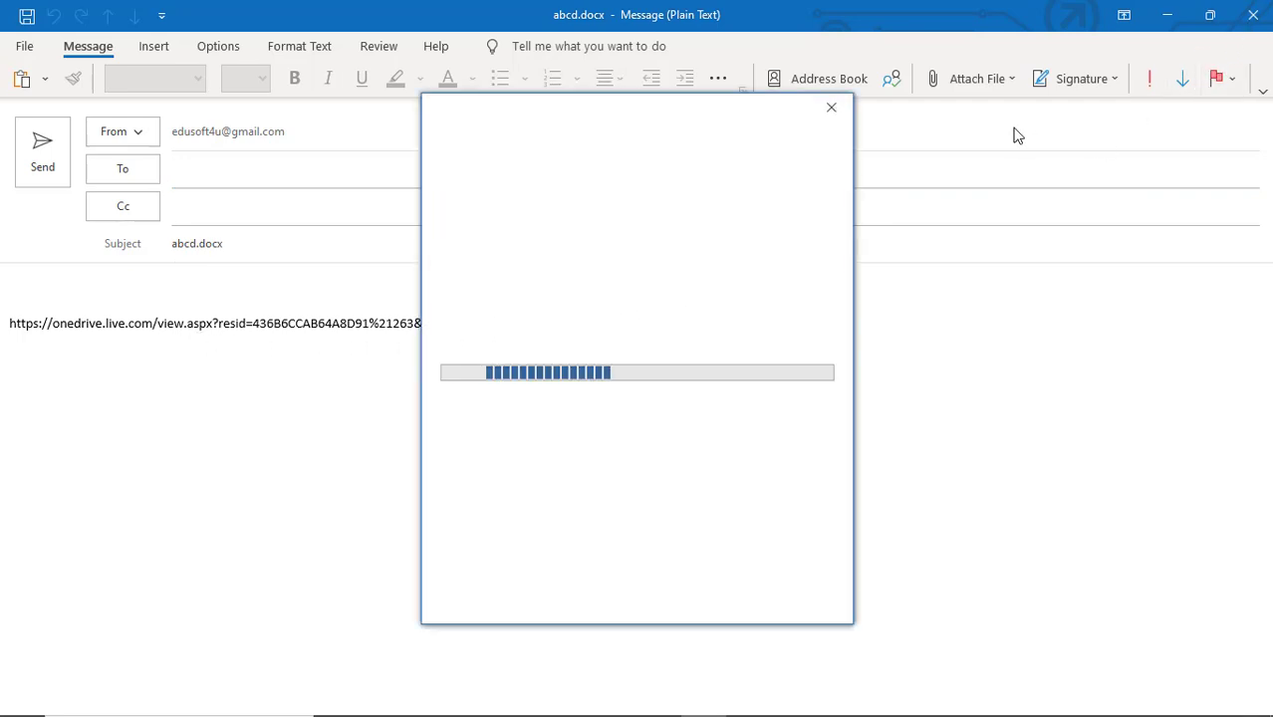
left_click(832, 109)
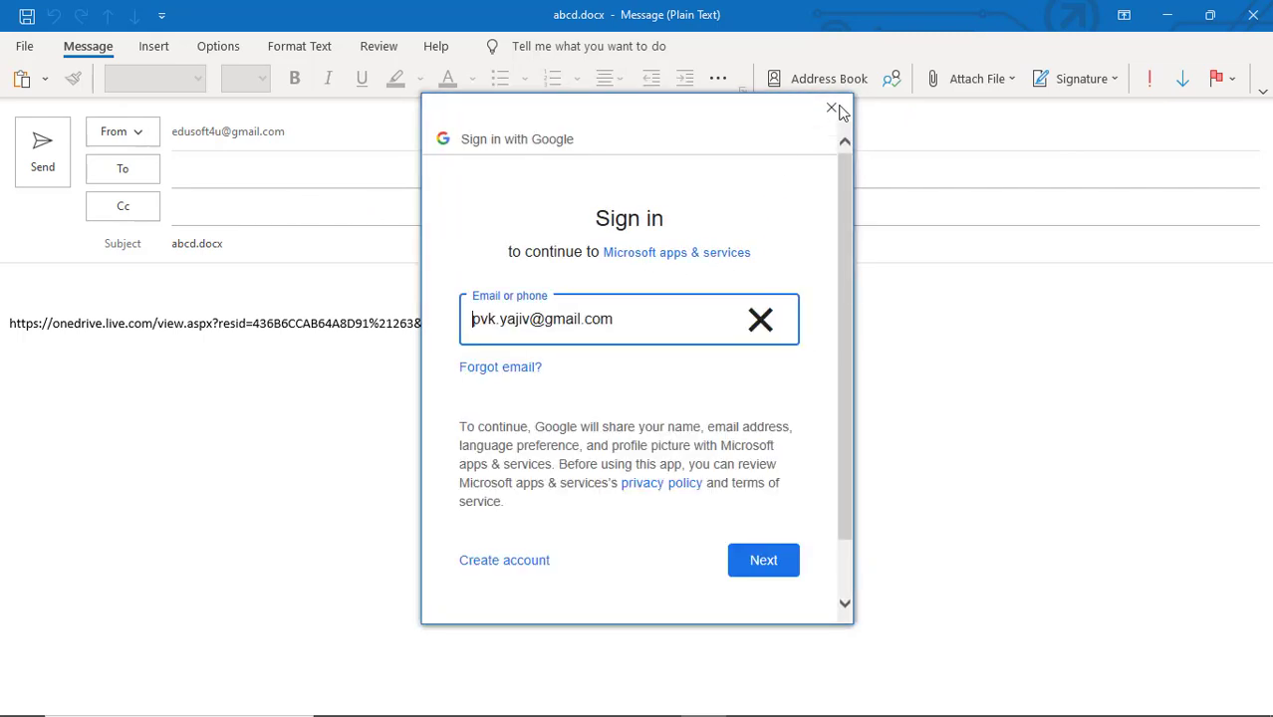
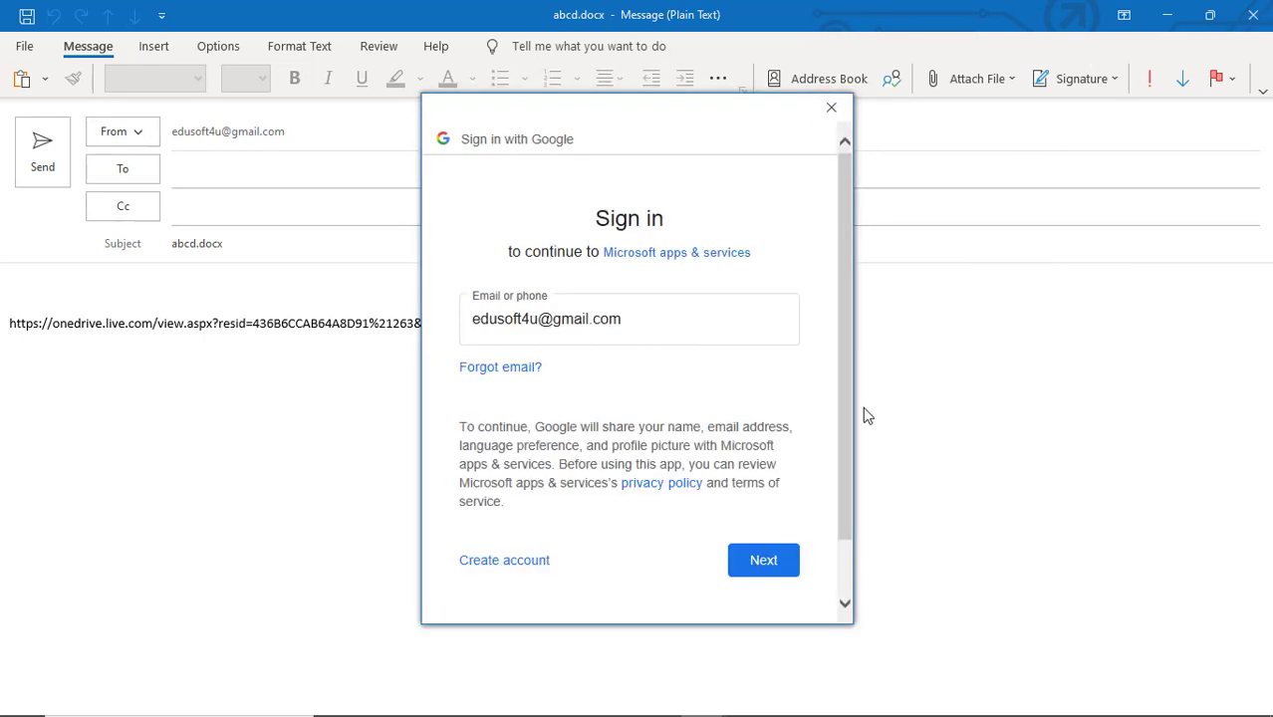
left_click(832, 112)
left_click(1253, 15)
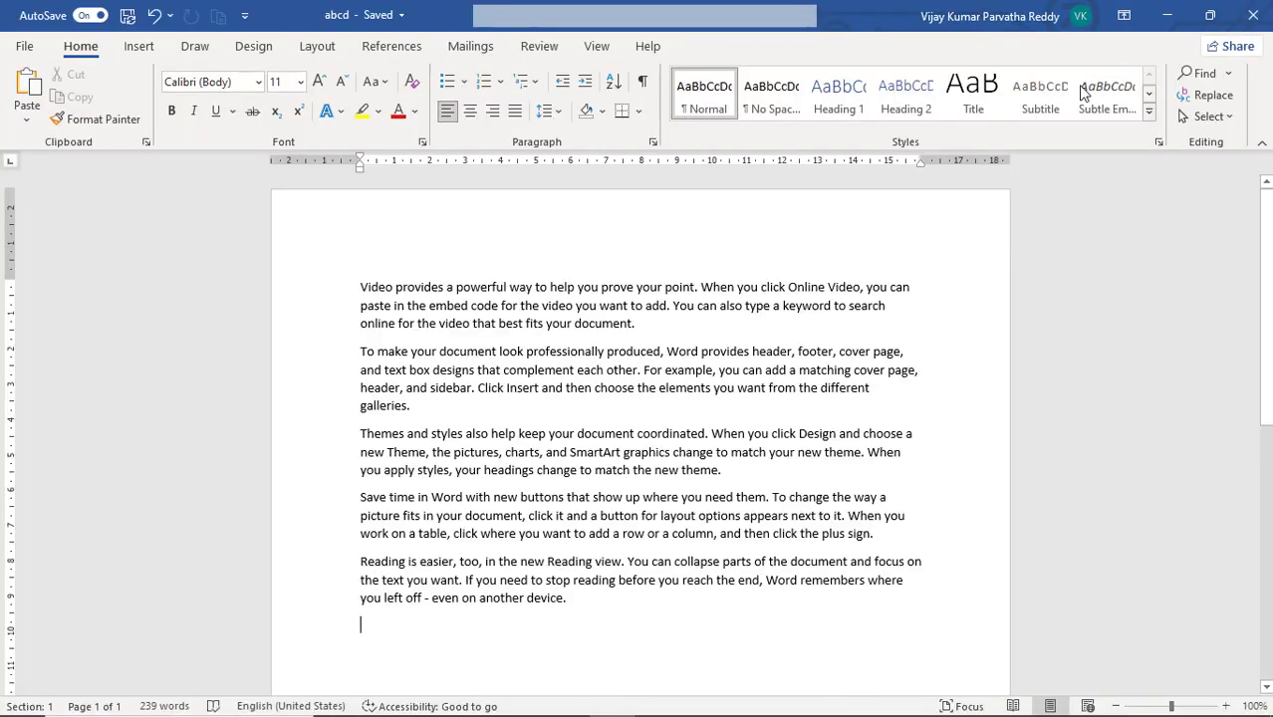
- Create a new email with the document attached as a PDF, then close the sign-in dialog and the unsent message
left_click(25, 47)
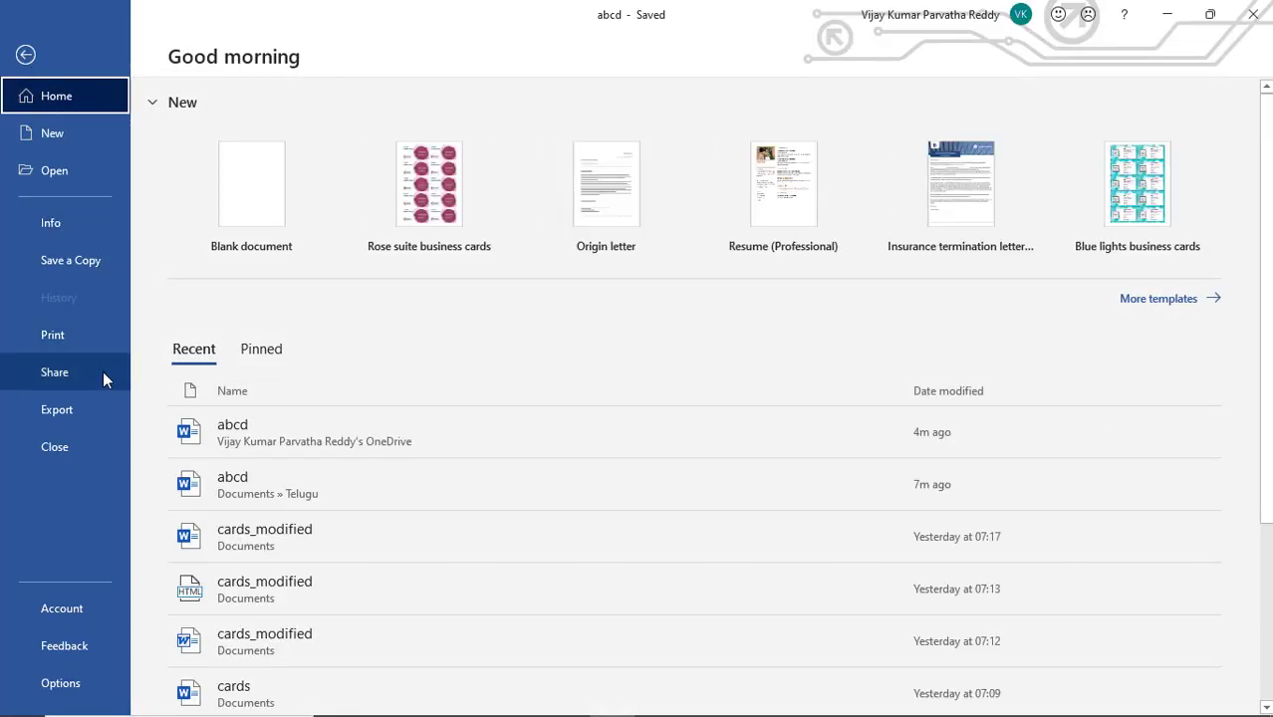
left_click(103, 371)
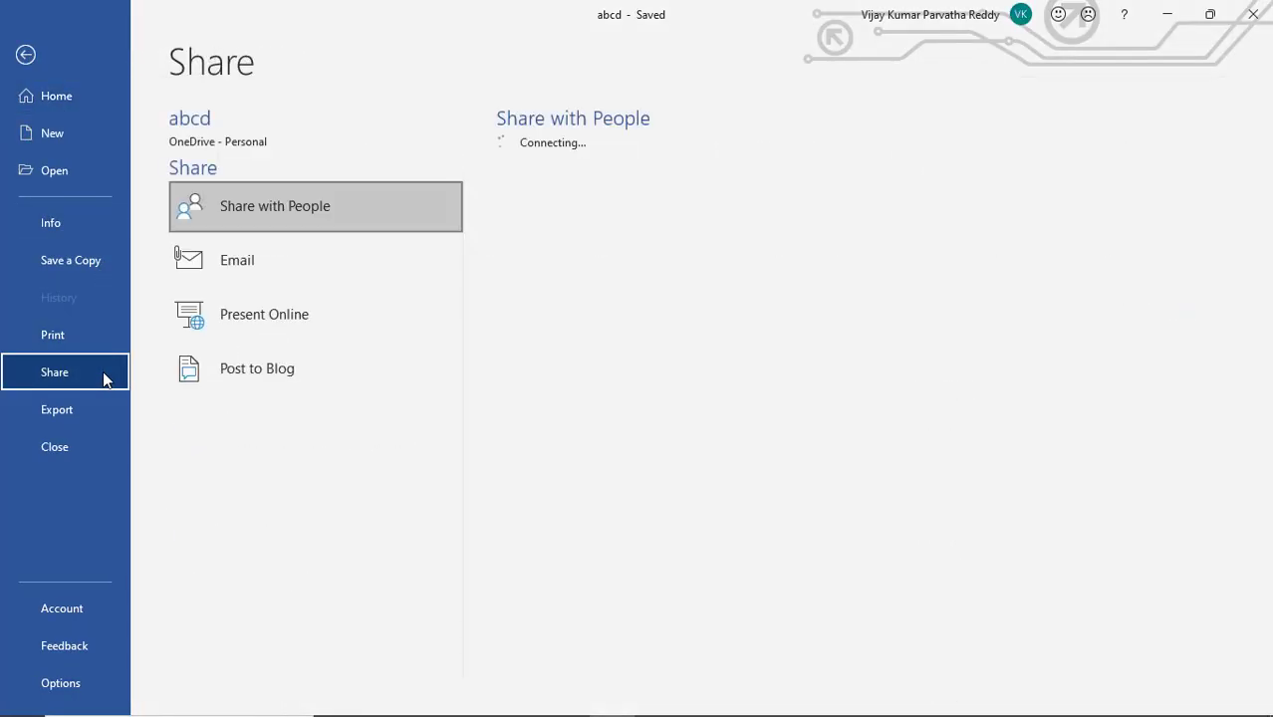
left_click(272, 266)
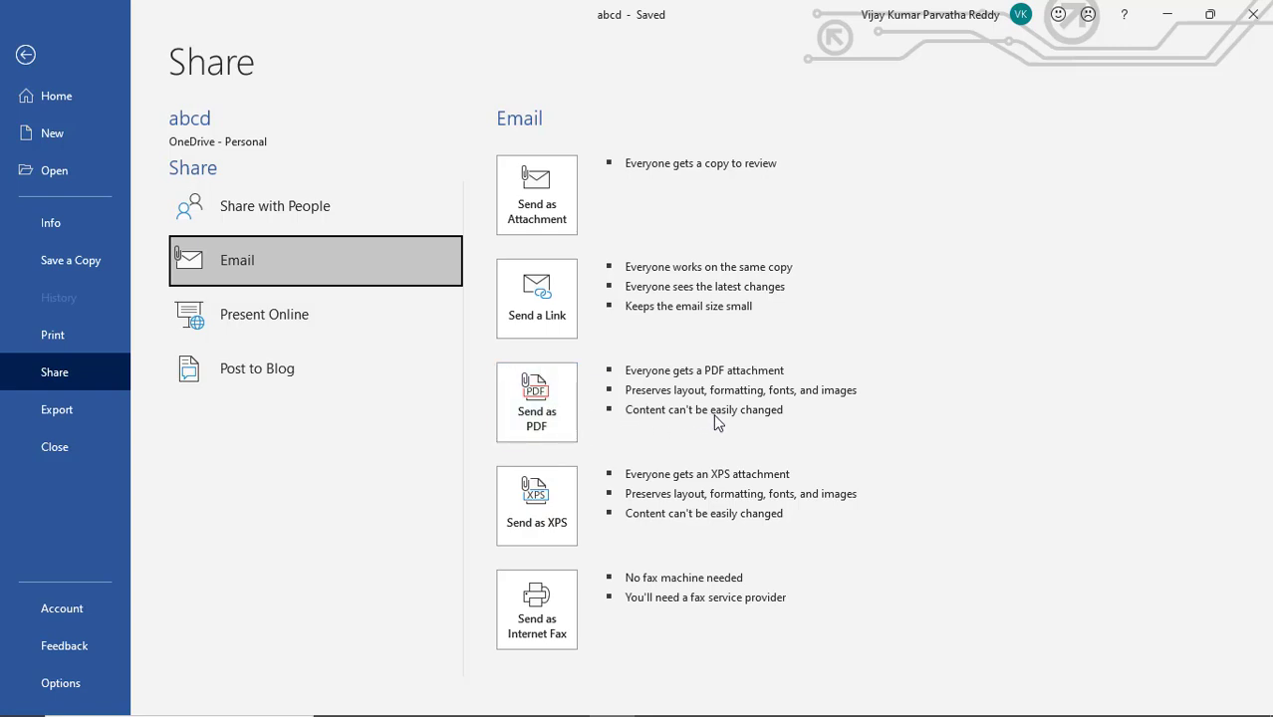
left_click(541, 401)
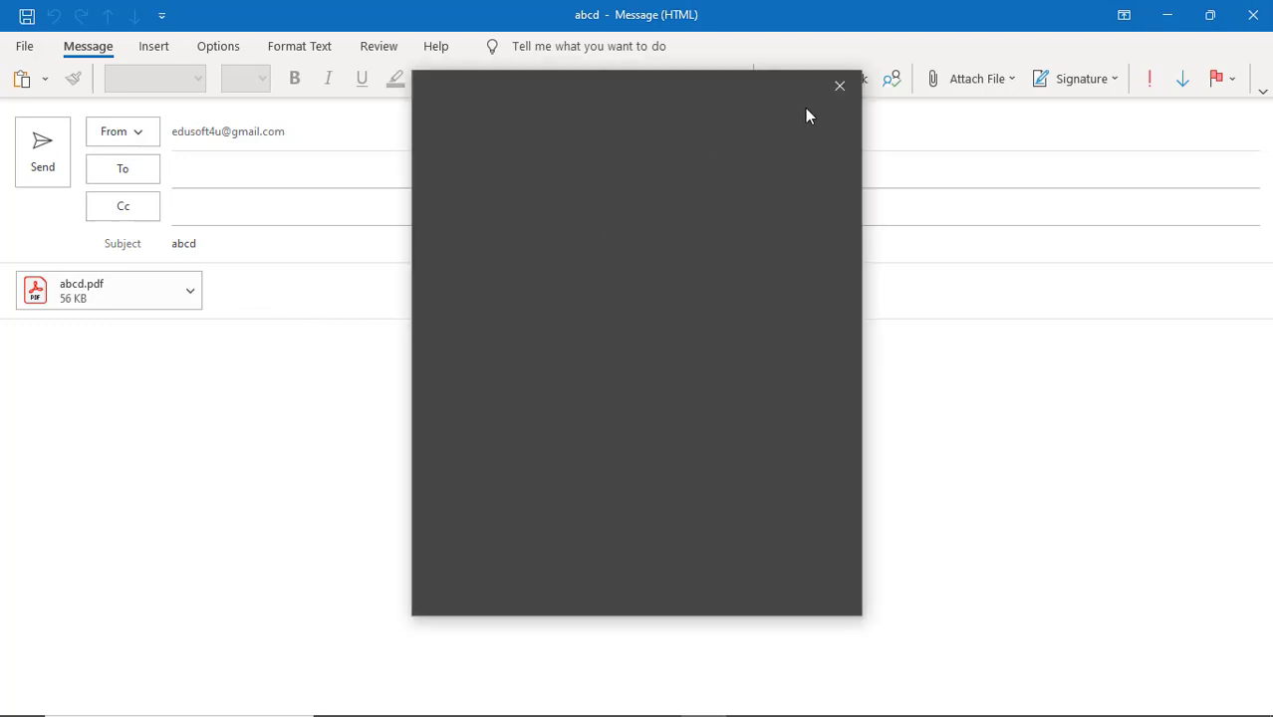
left_click(837, 94)
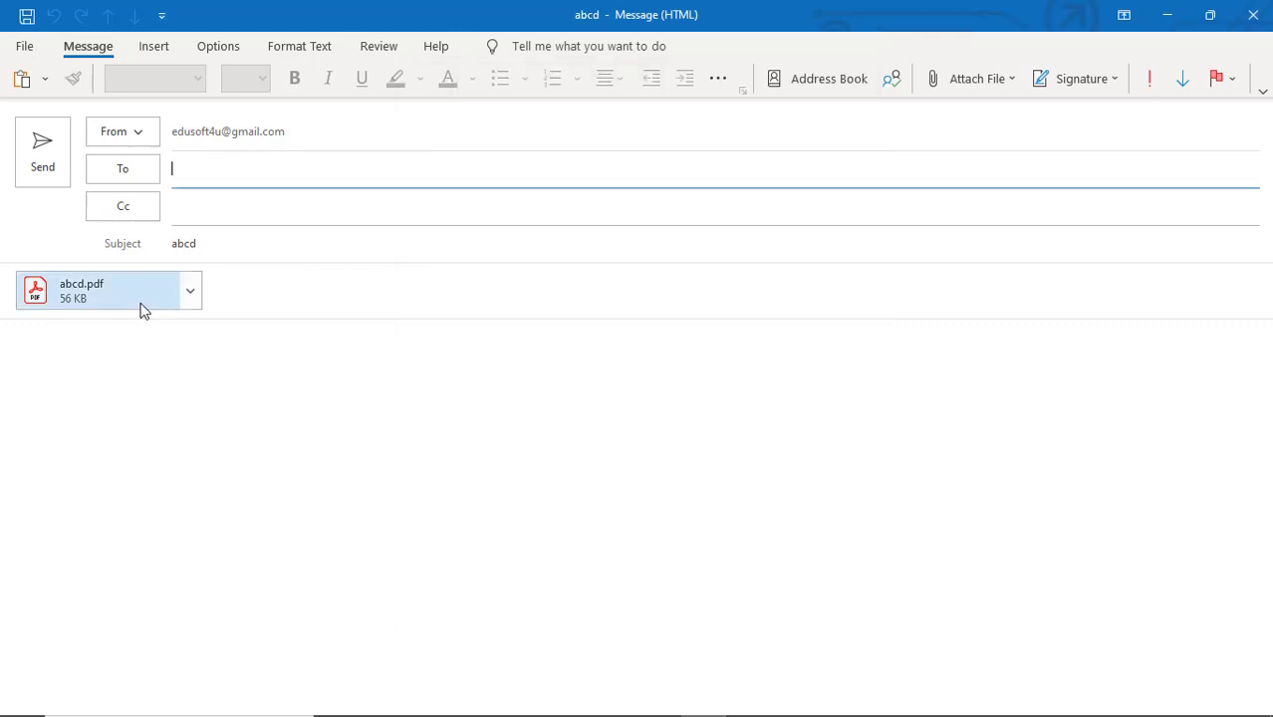
left_click(1253, 14)
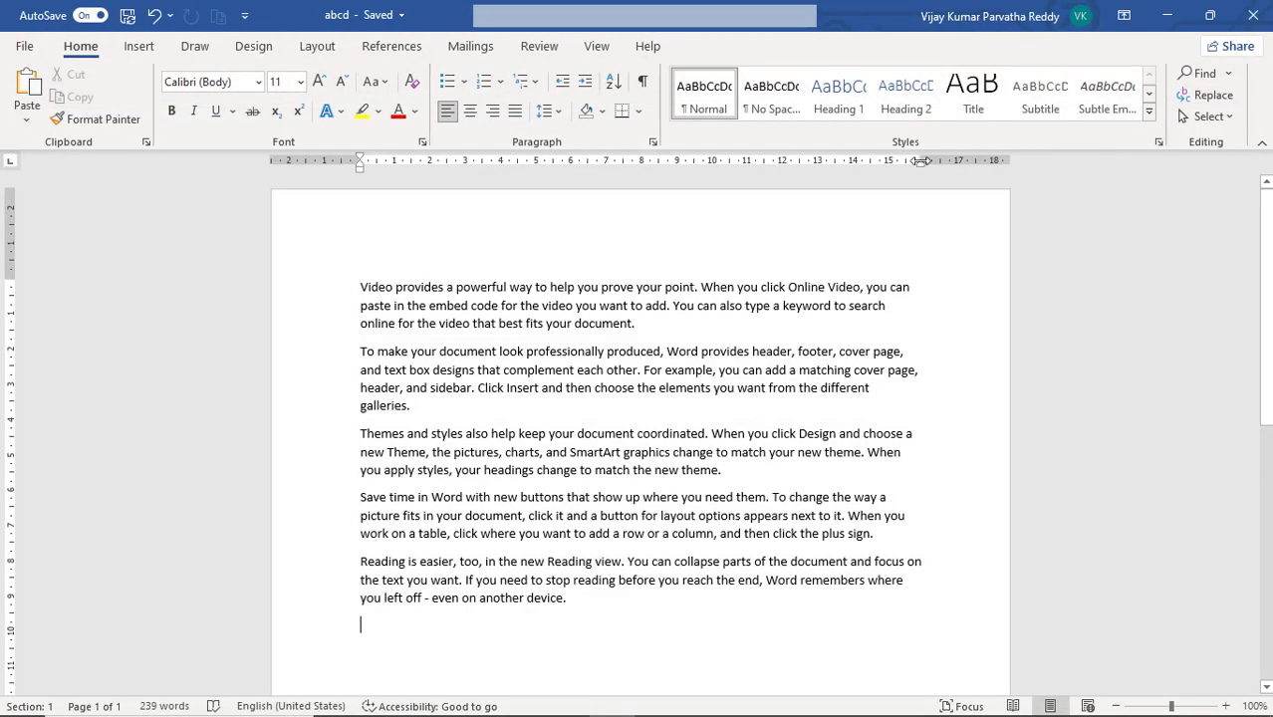
- Try to present the document online from the sharing options, enabling remote viewers to download it
left_click(27, 45)
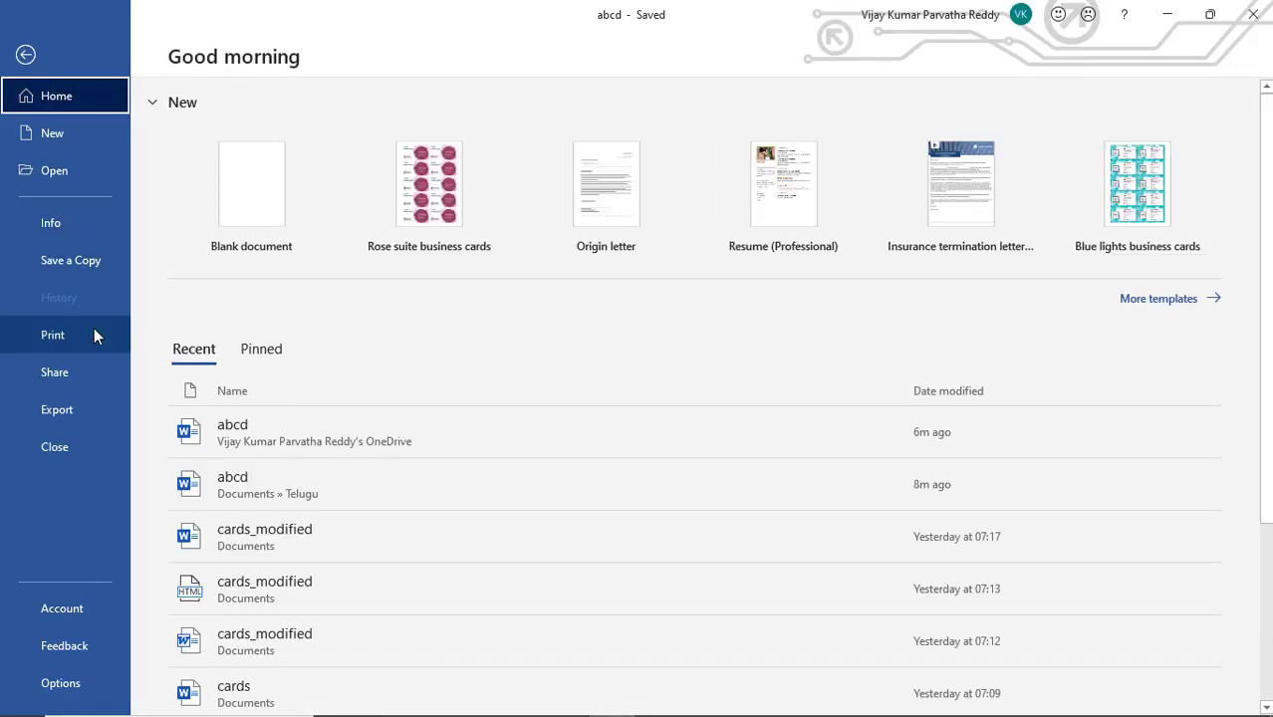
left_click(93, 371)
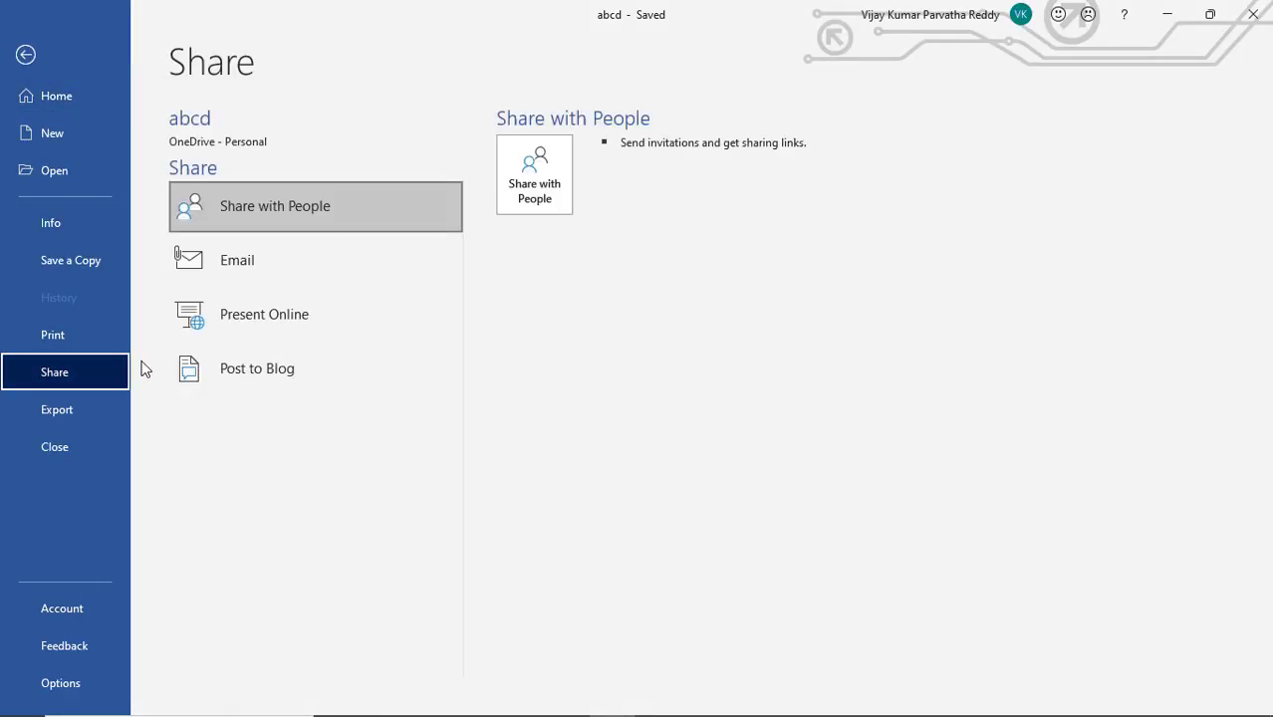
left_click(276, 284)
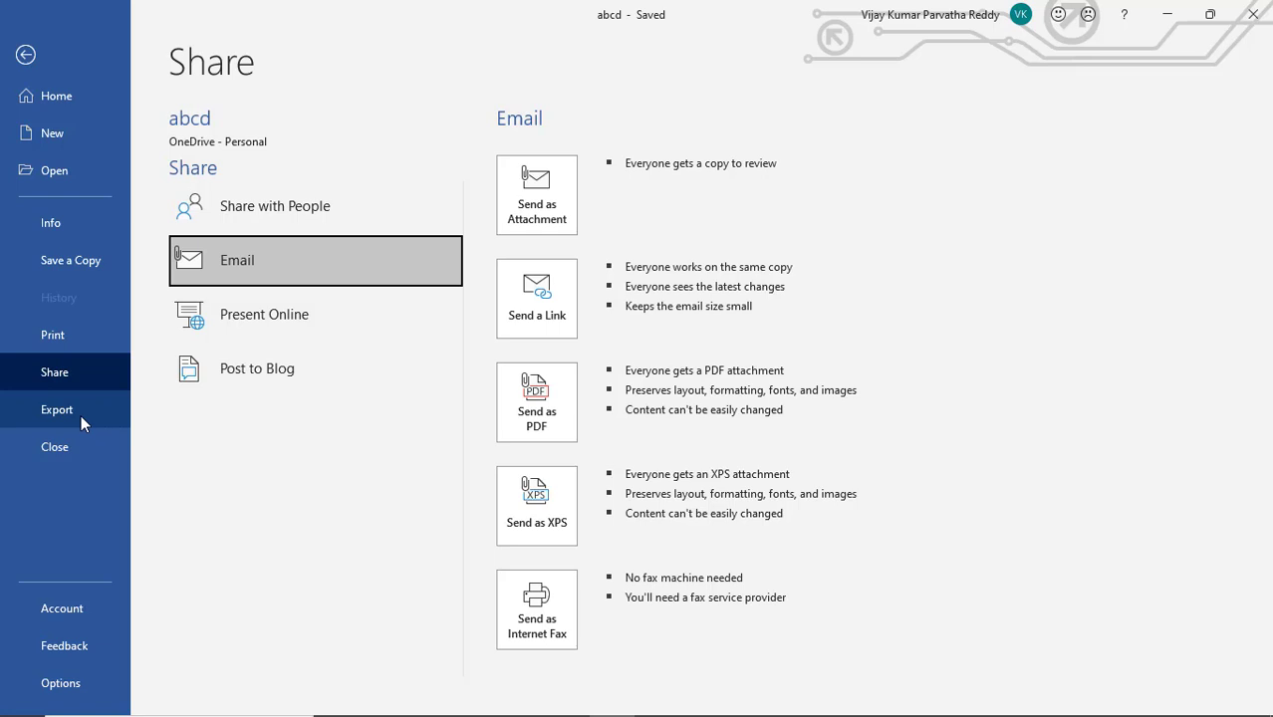
left_click(280, 324)
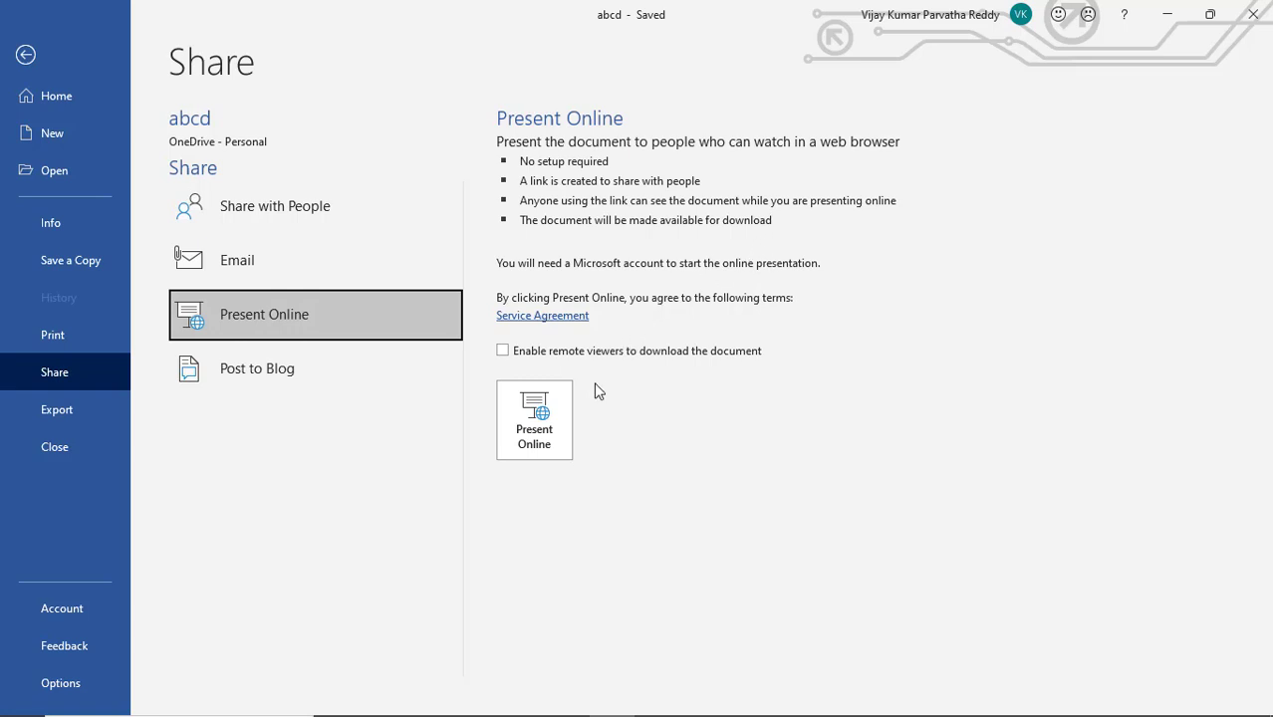
left_click(503, 352)
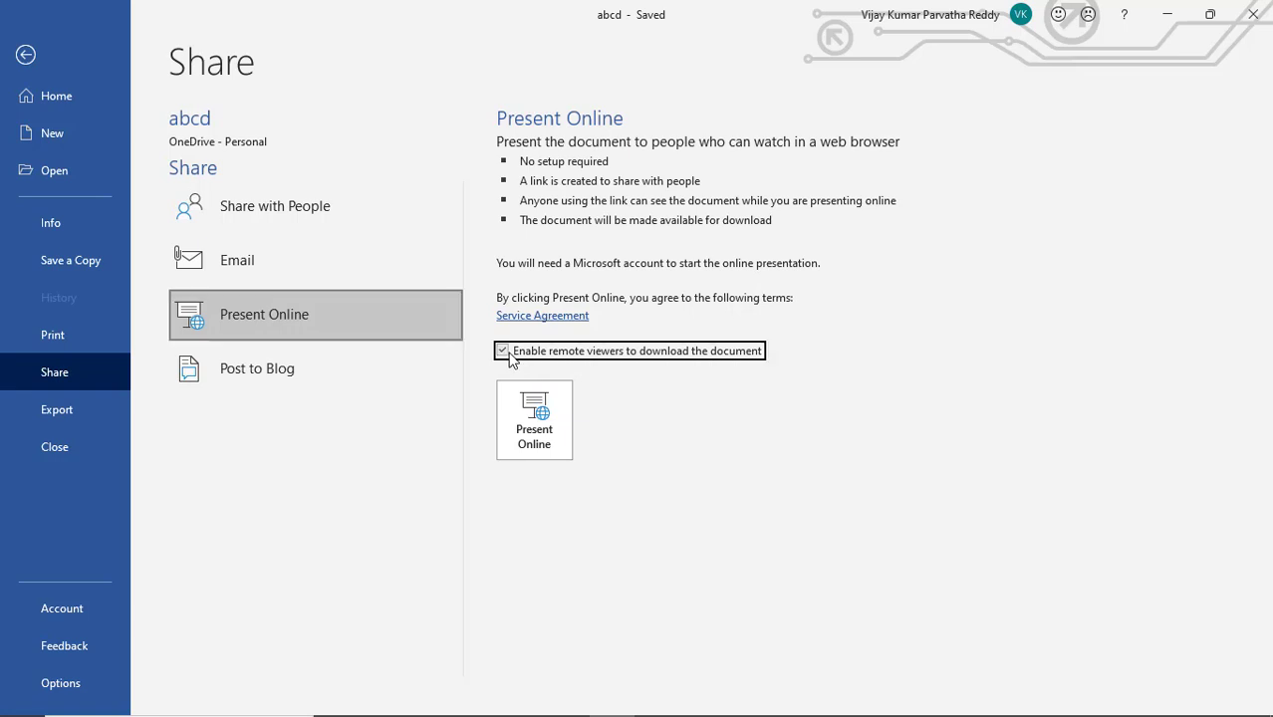
left_click(549, 434)
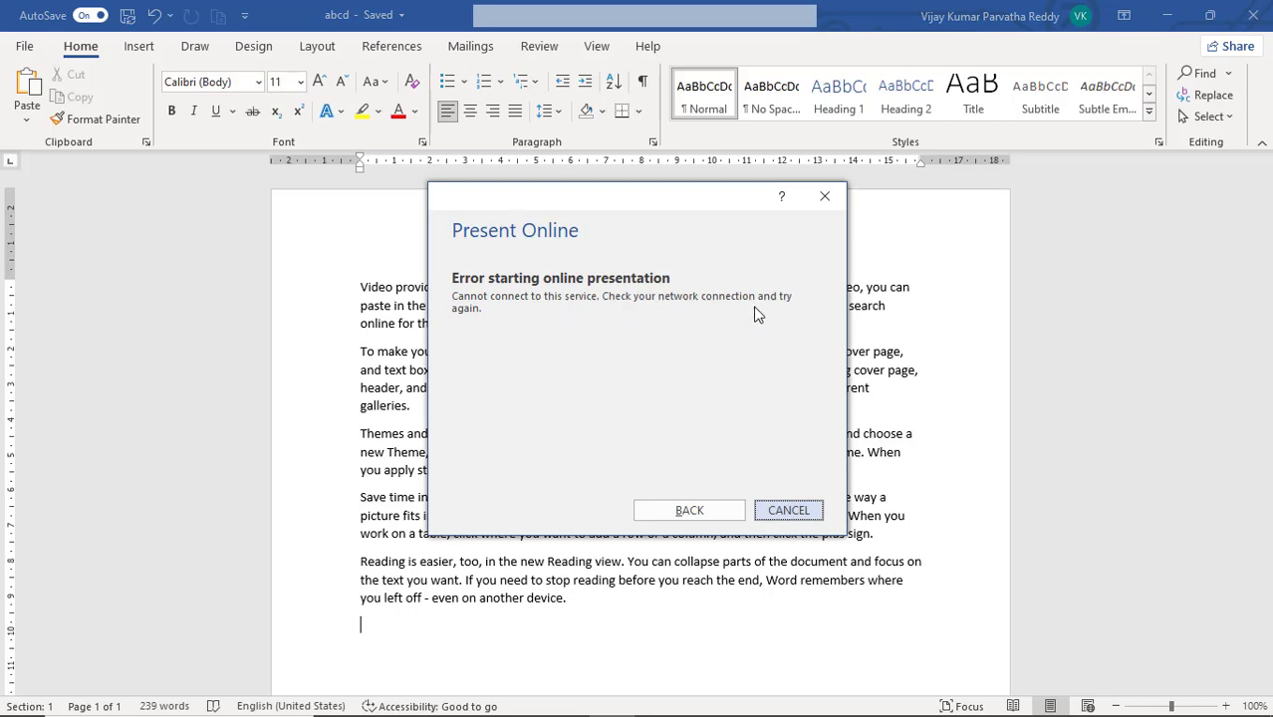
- Retry connecting to the Office Presentation Service after opening its Service Agreement and quitting the Opera browser
left_click(707, 512)
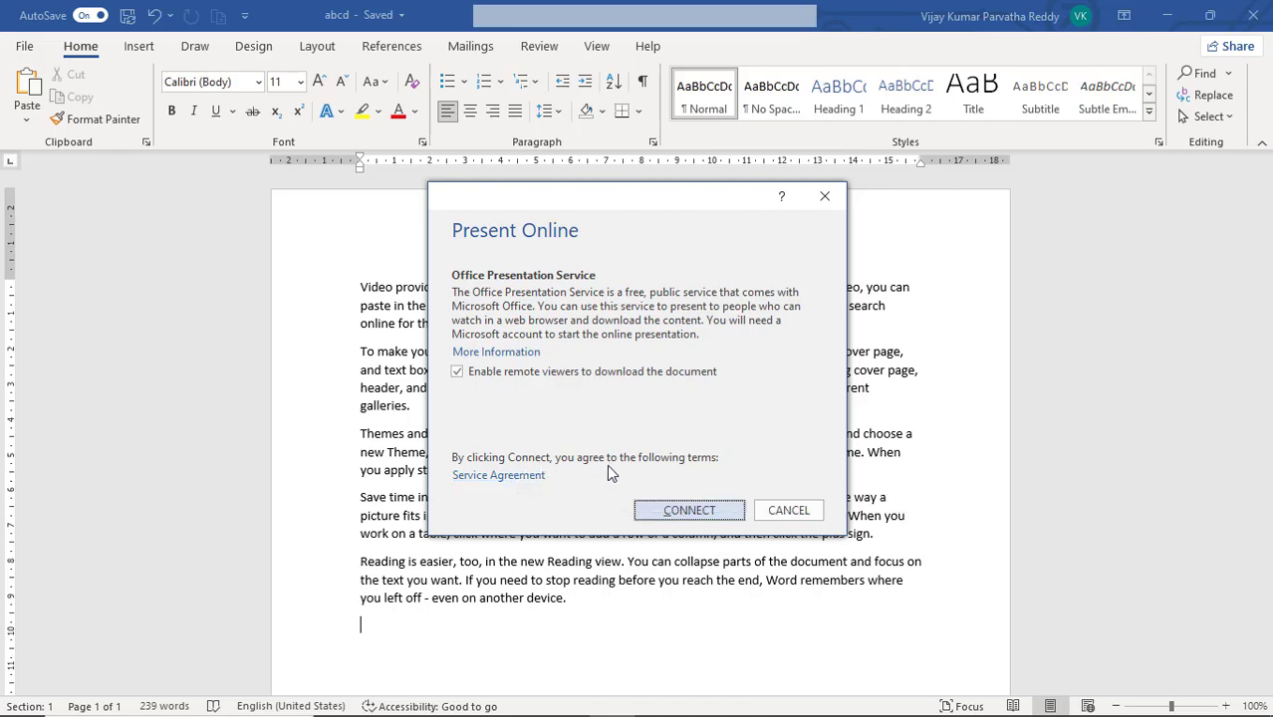
left_click(542, 478)
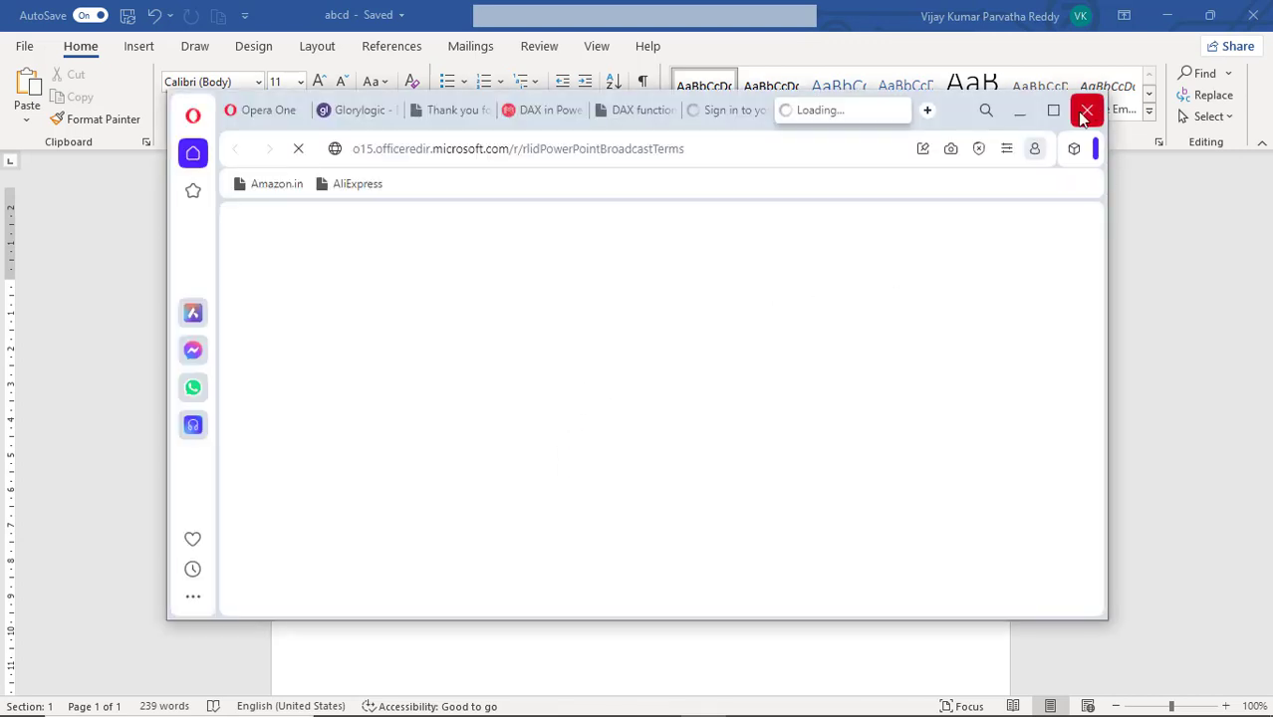
left_click(1086, 112)
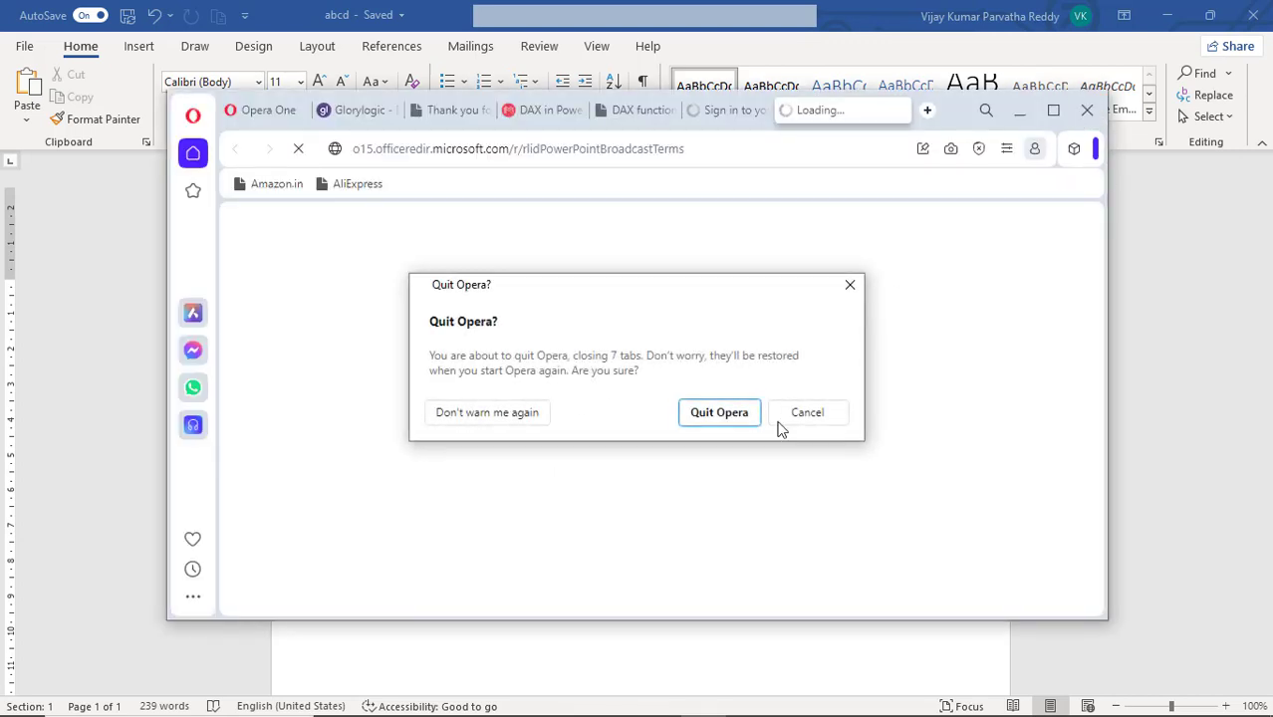
left_click(725, 413)
left_click(700, 513)
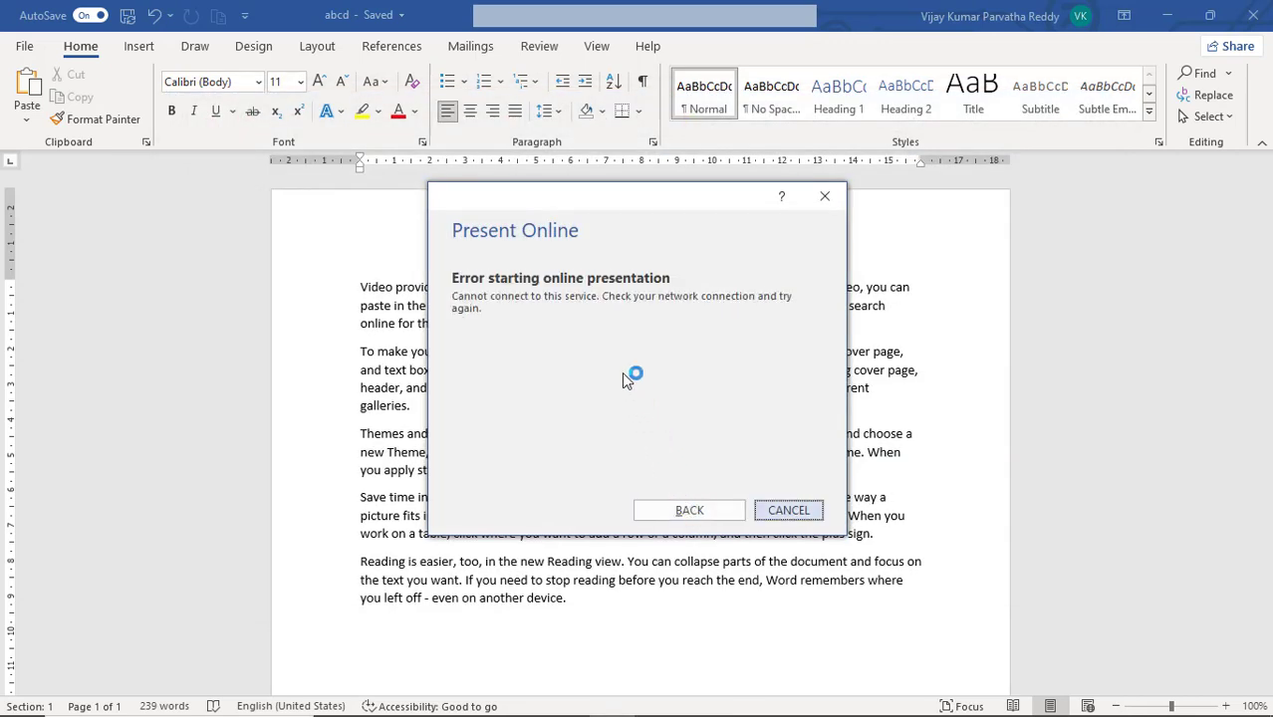
- Cancel the online presentation and create a blog post from the document, discarding it unsaved without registering a blog account
left_click(789, 511)
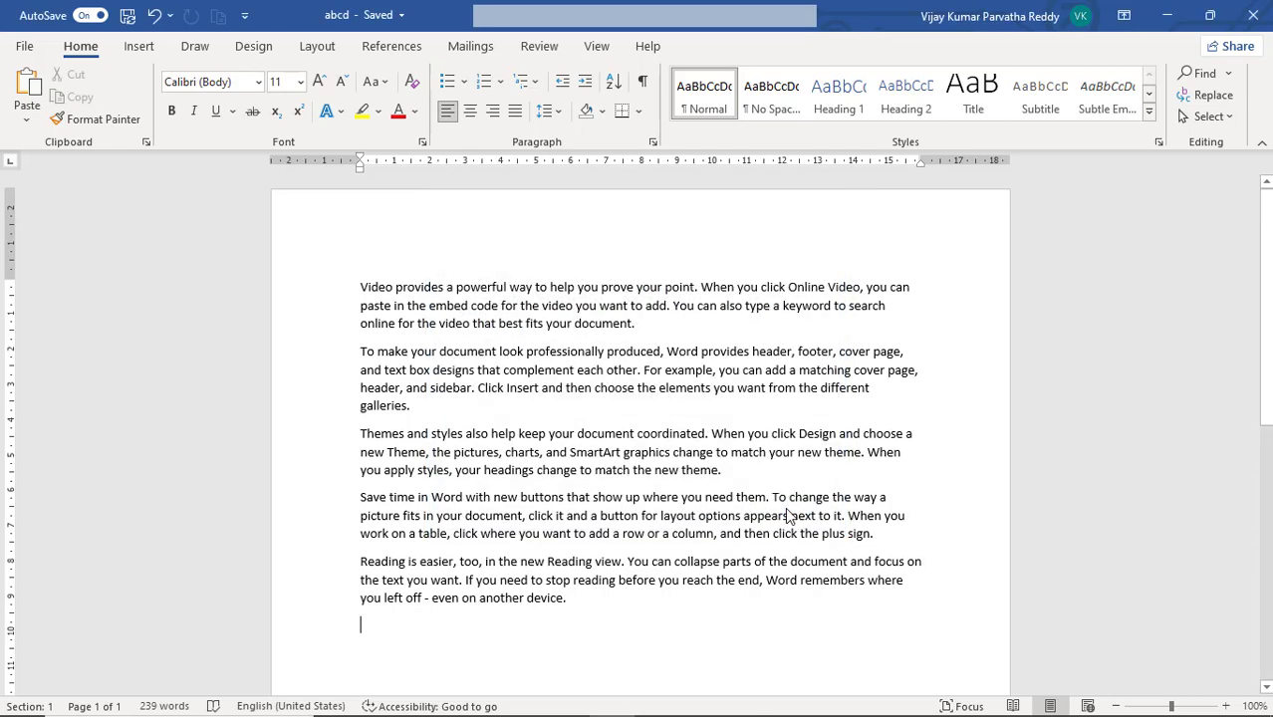
left_click(25, 47)
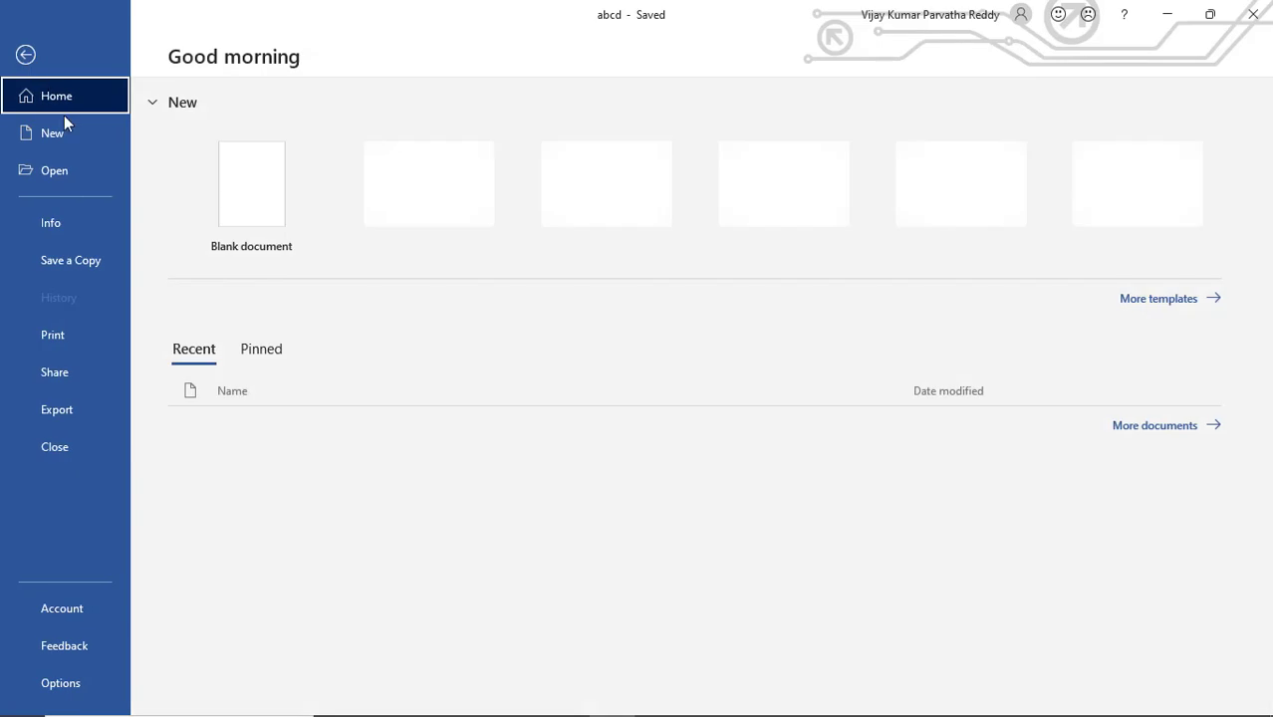
left_click(84, 376)
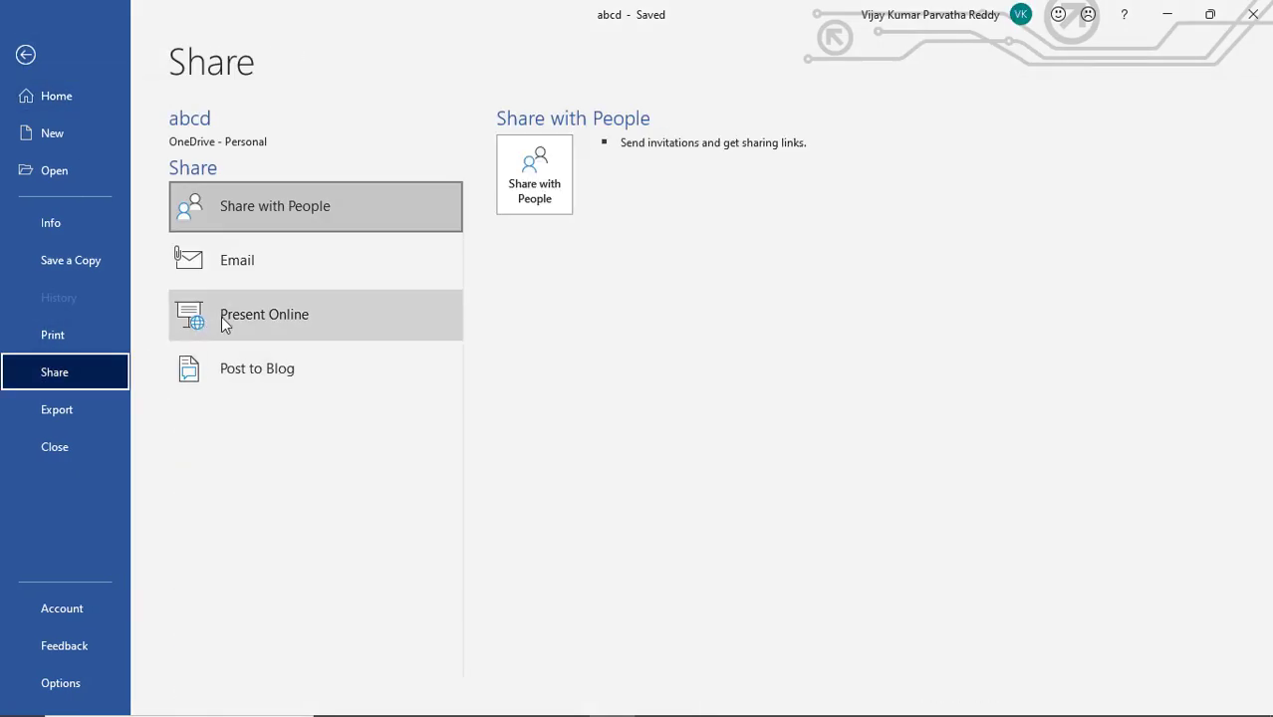
left_click(240, 374)
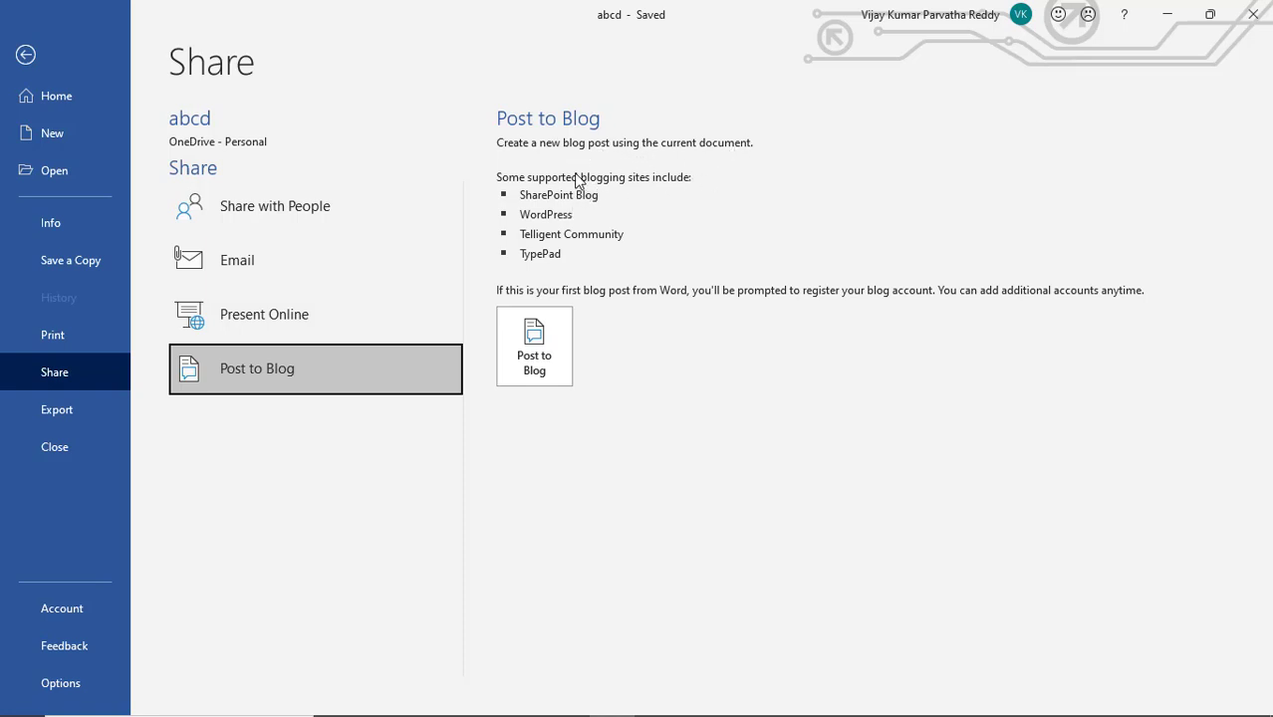
left_click(535, 346)
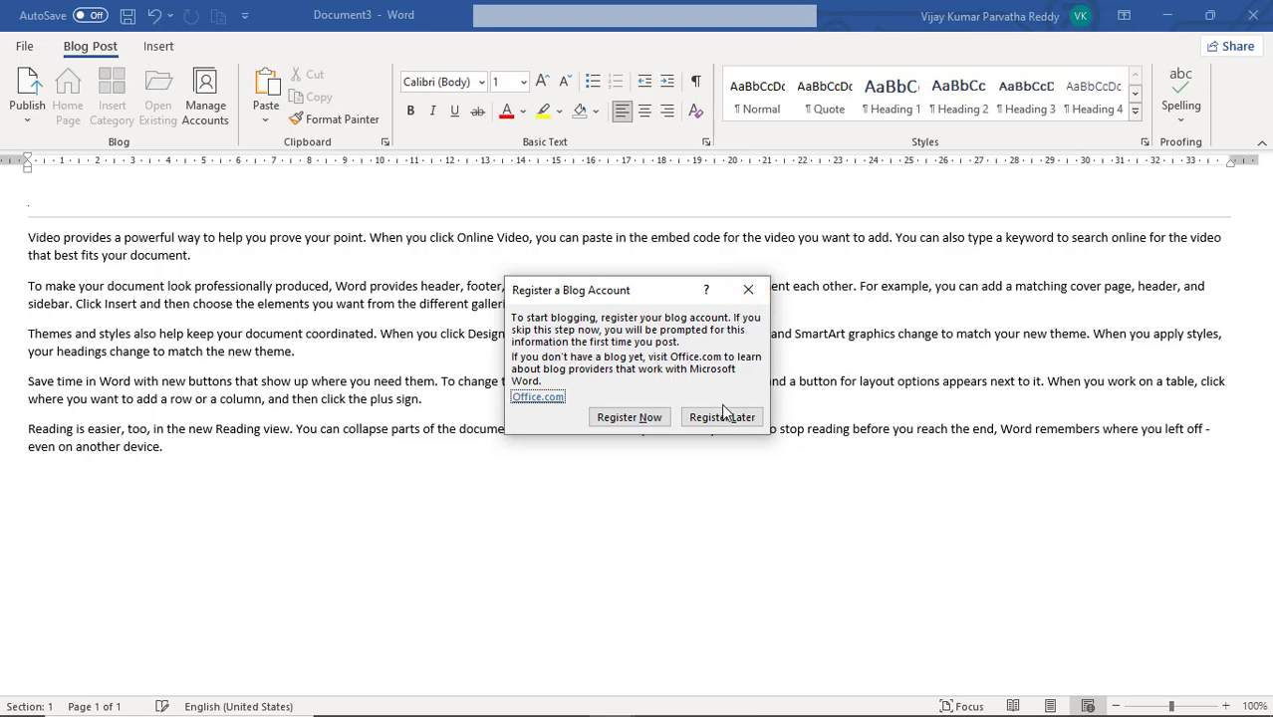
left_click(748, 291)
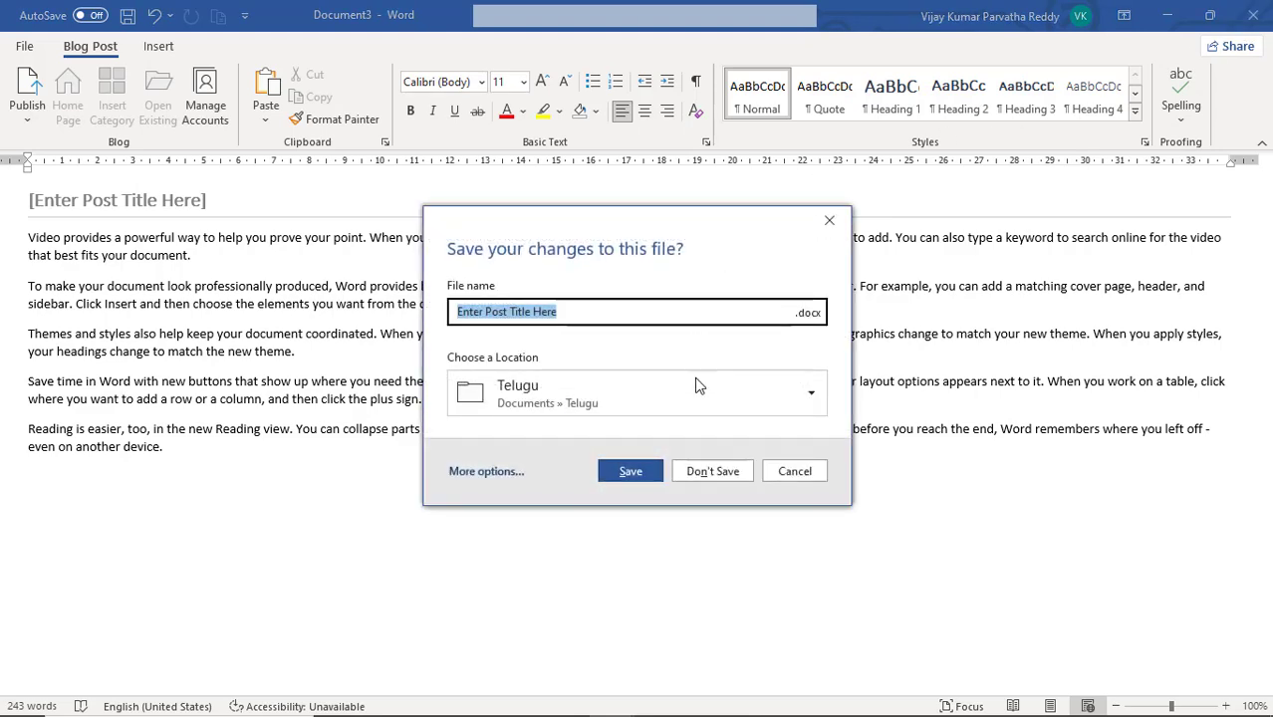
left_click(713, 472)
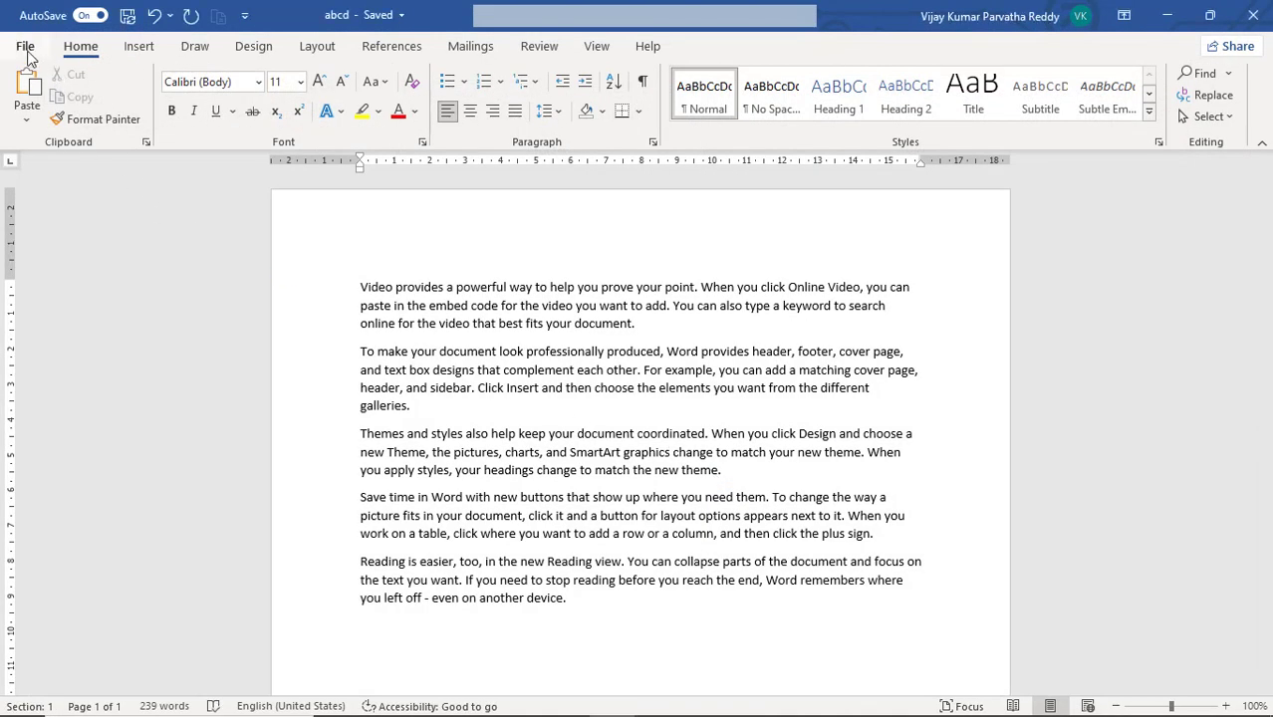
- Export the document as a PDF named abcd to the local Documents folder and open it in Adobe Acrobat
left_click(26, 47)
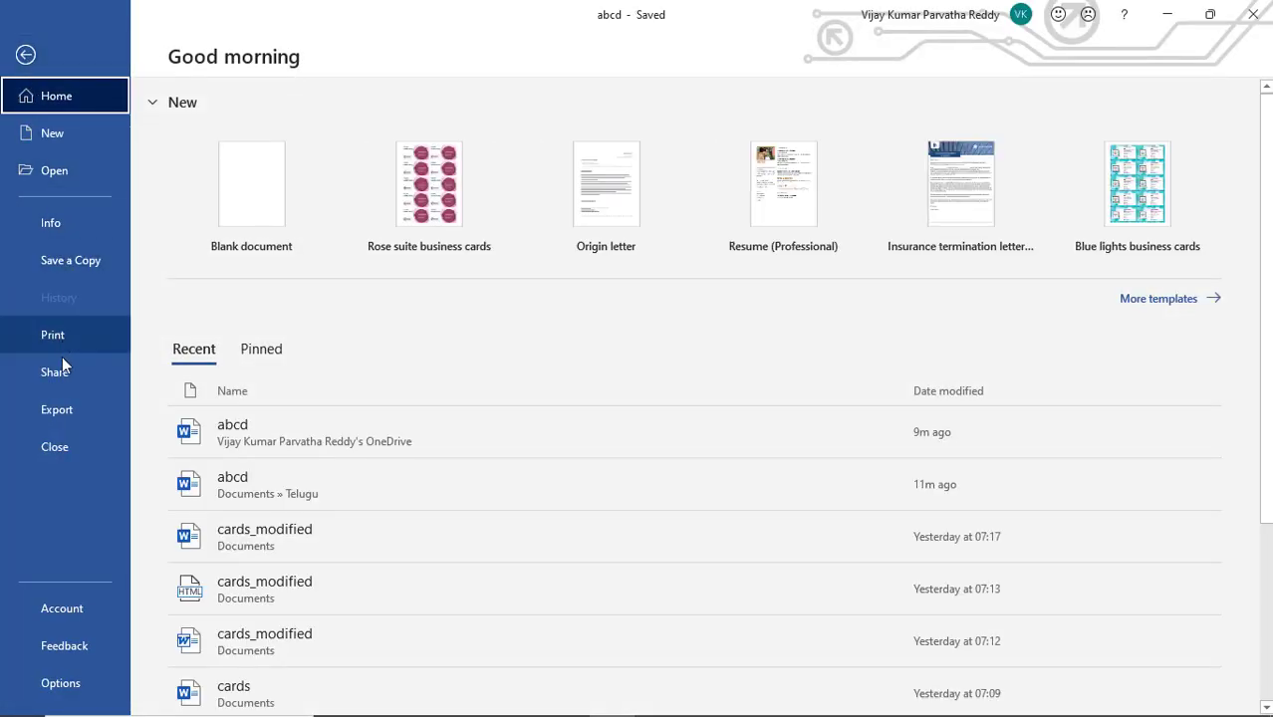
left_click(74, 422)
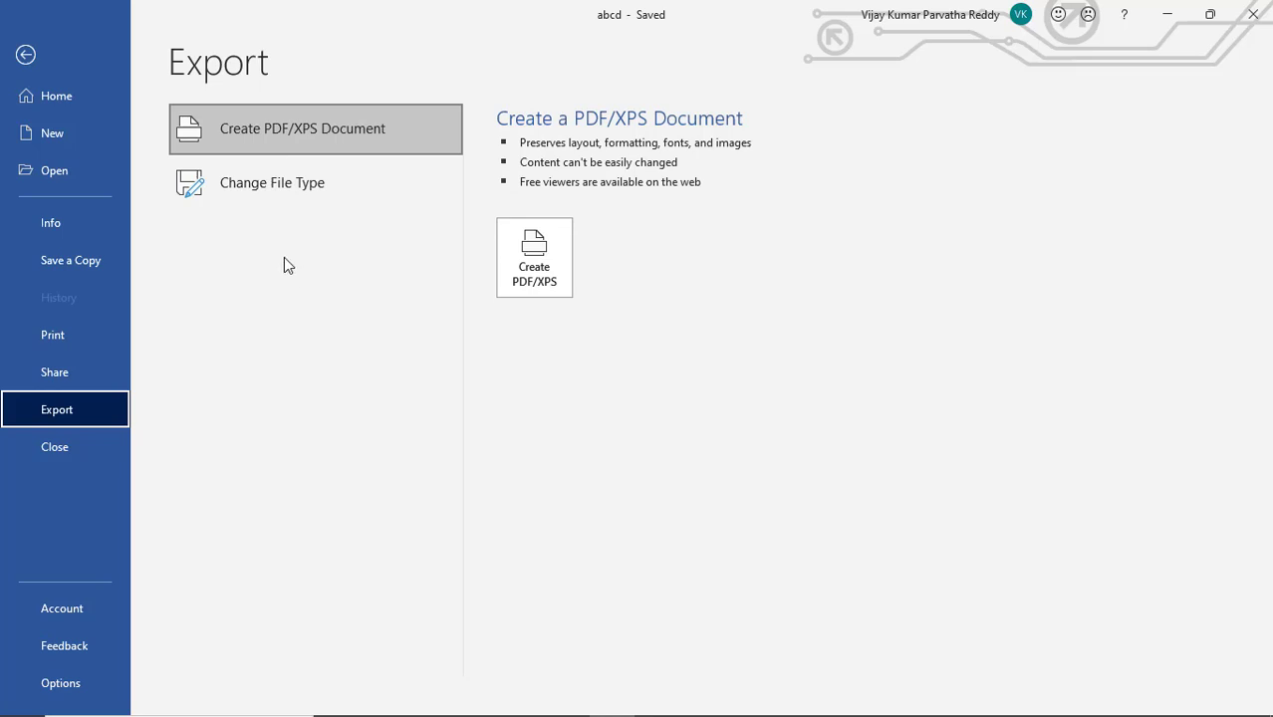
left_click(72, 368)
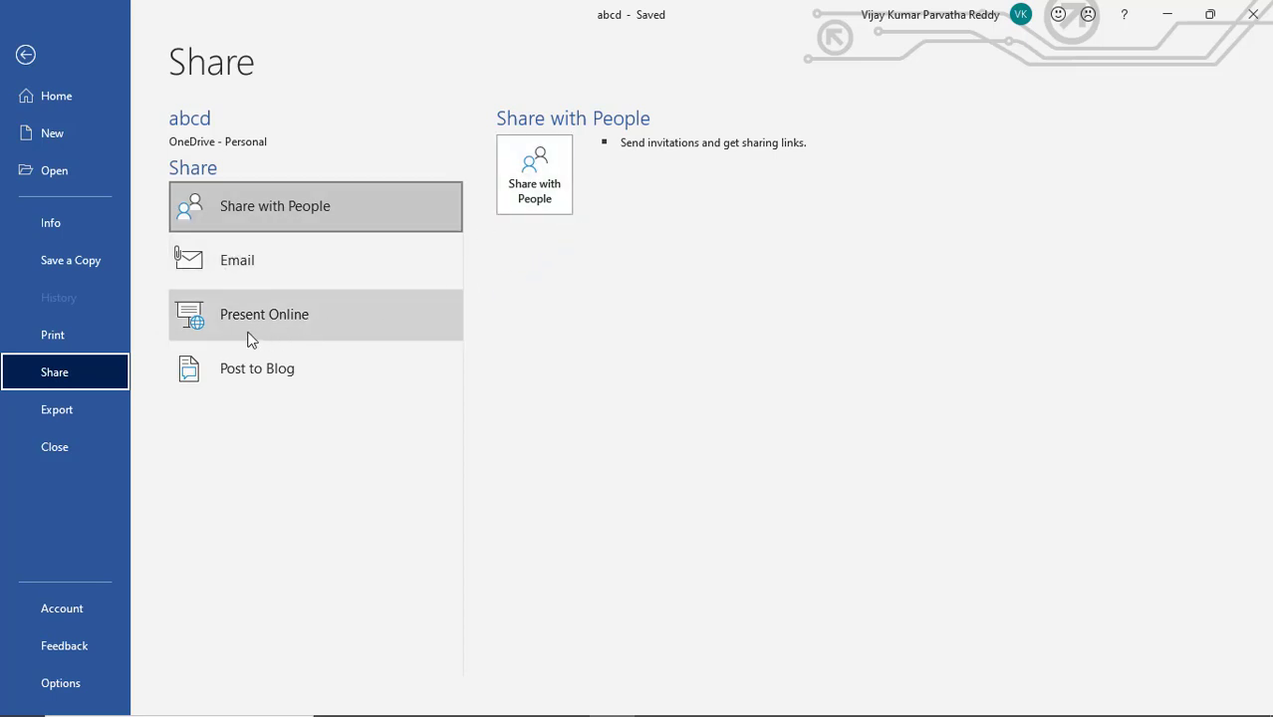
left_click(57, 411)
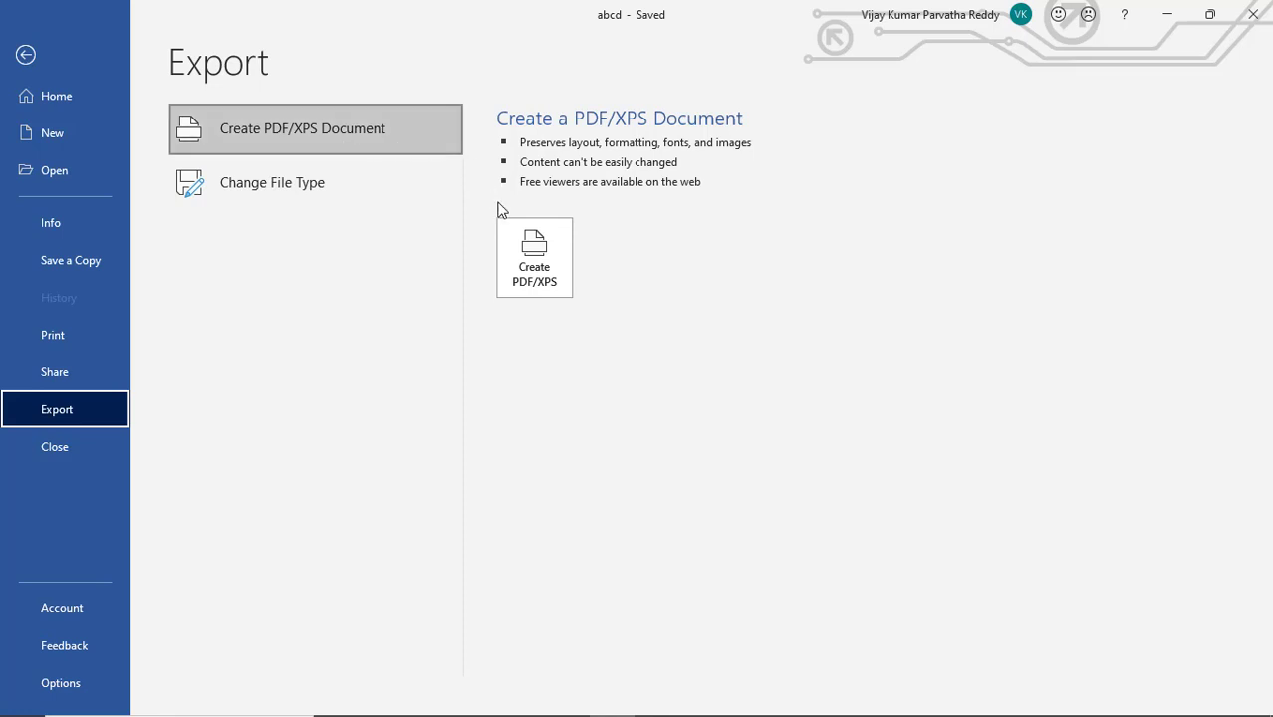
left_click(534, 263)
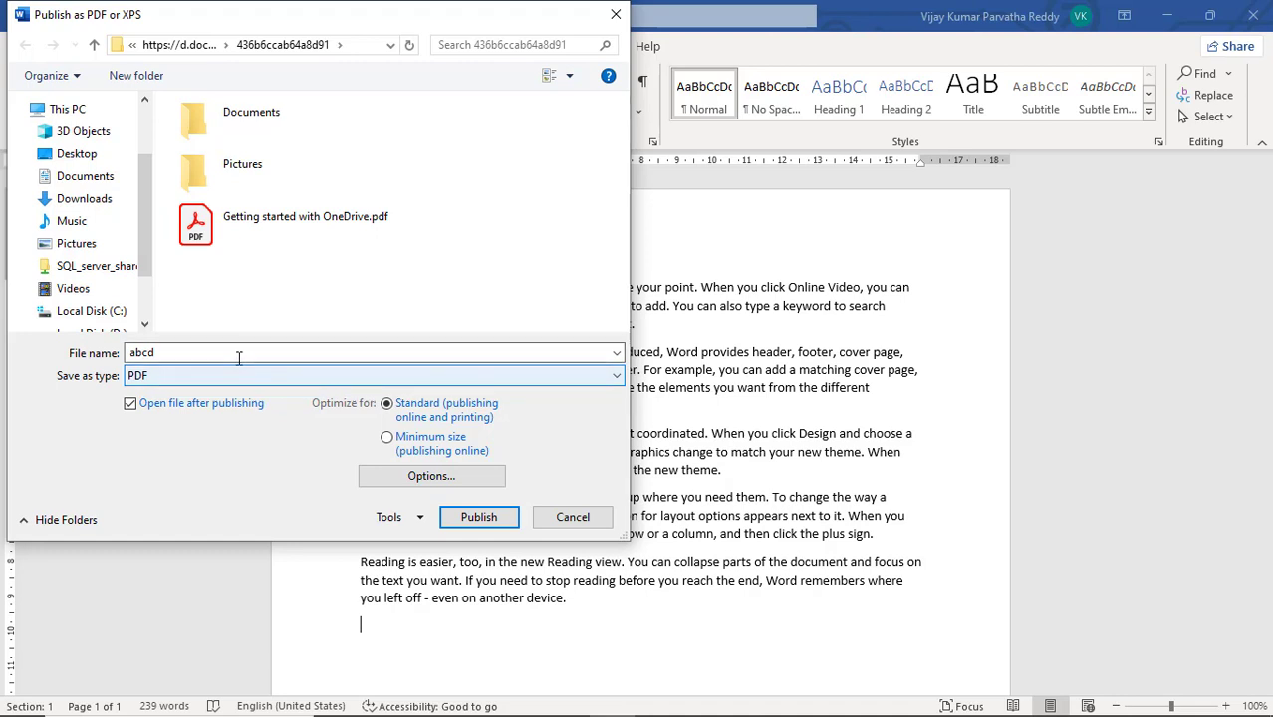
left_click(103, 185)
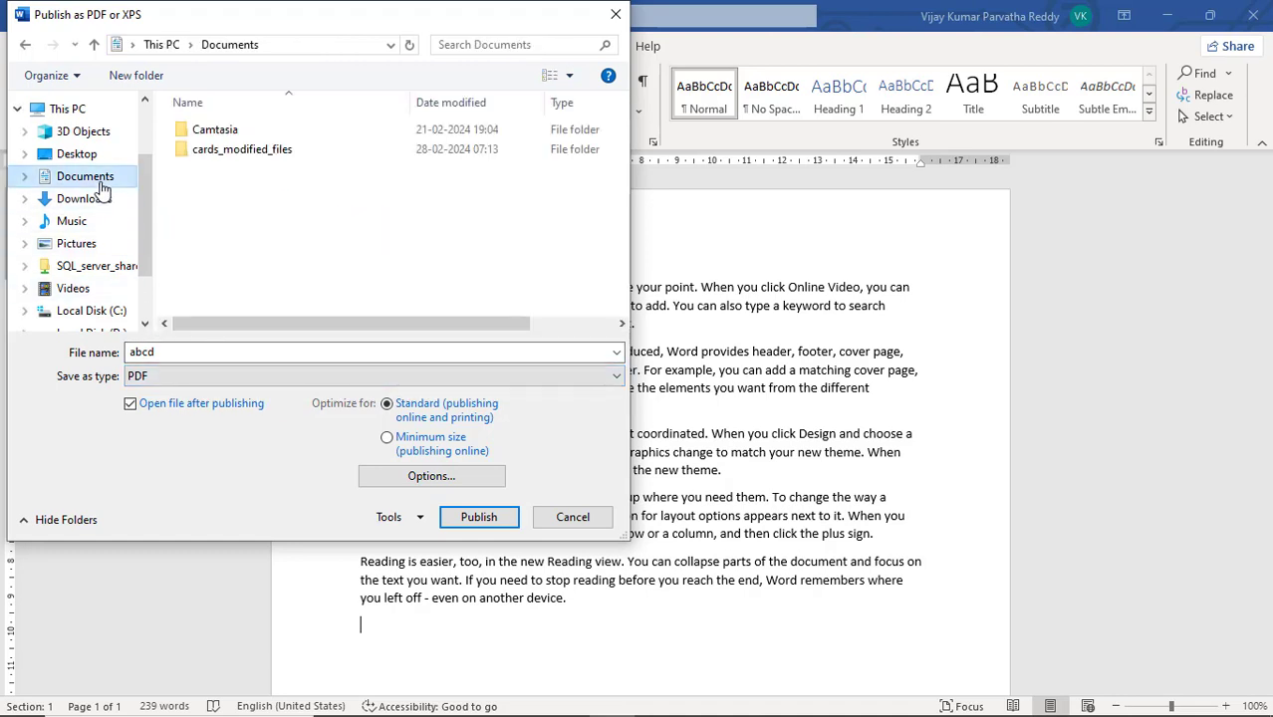
left_click(213, 352)
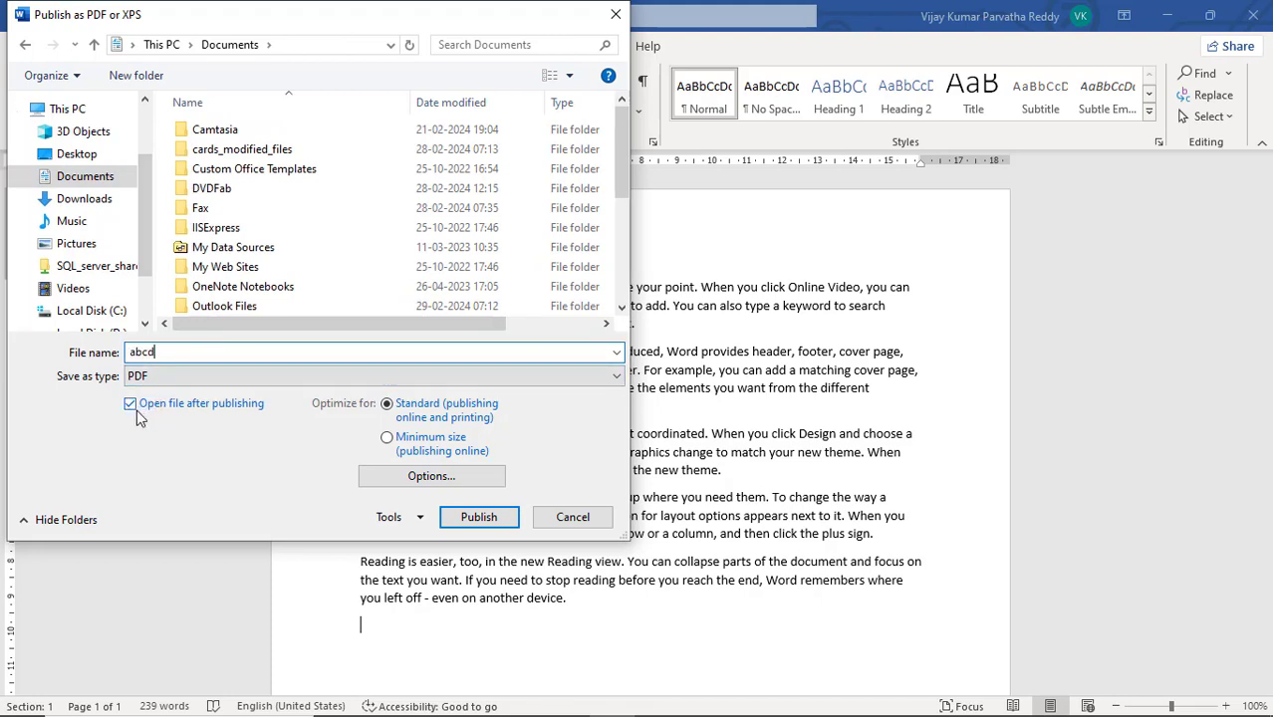
left_click(465, 528)
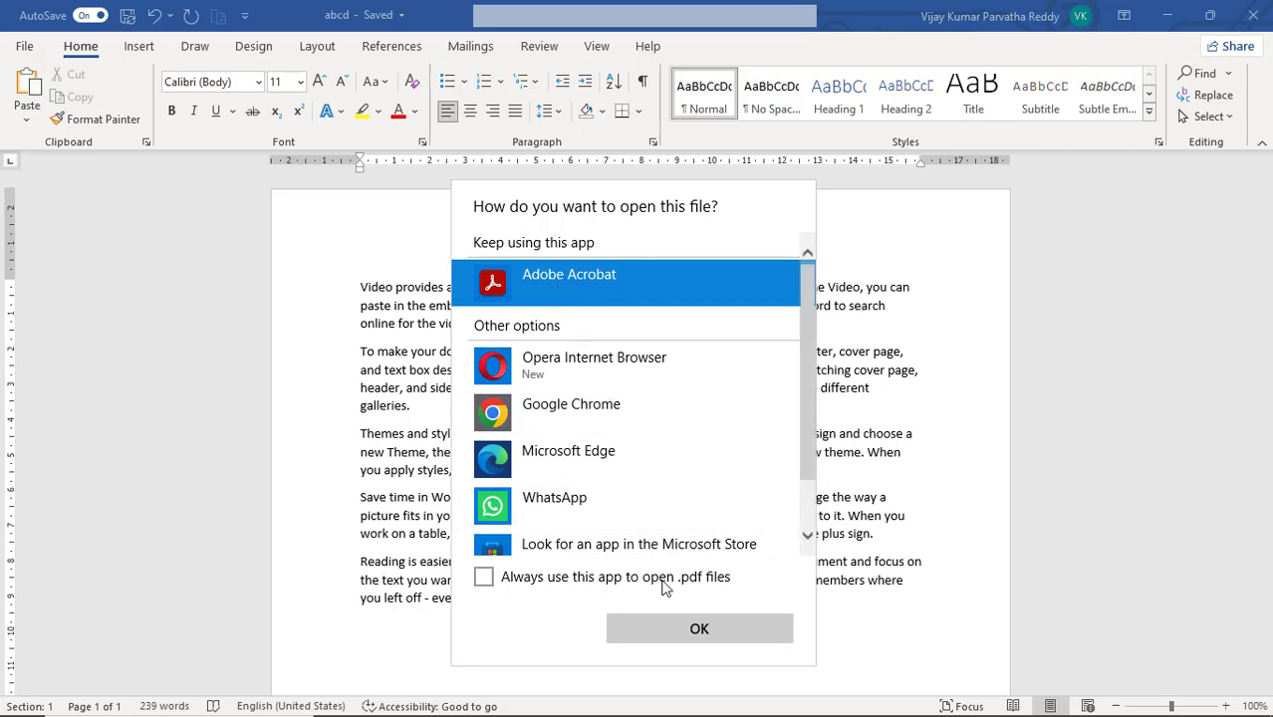
left_click(685, 630)
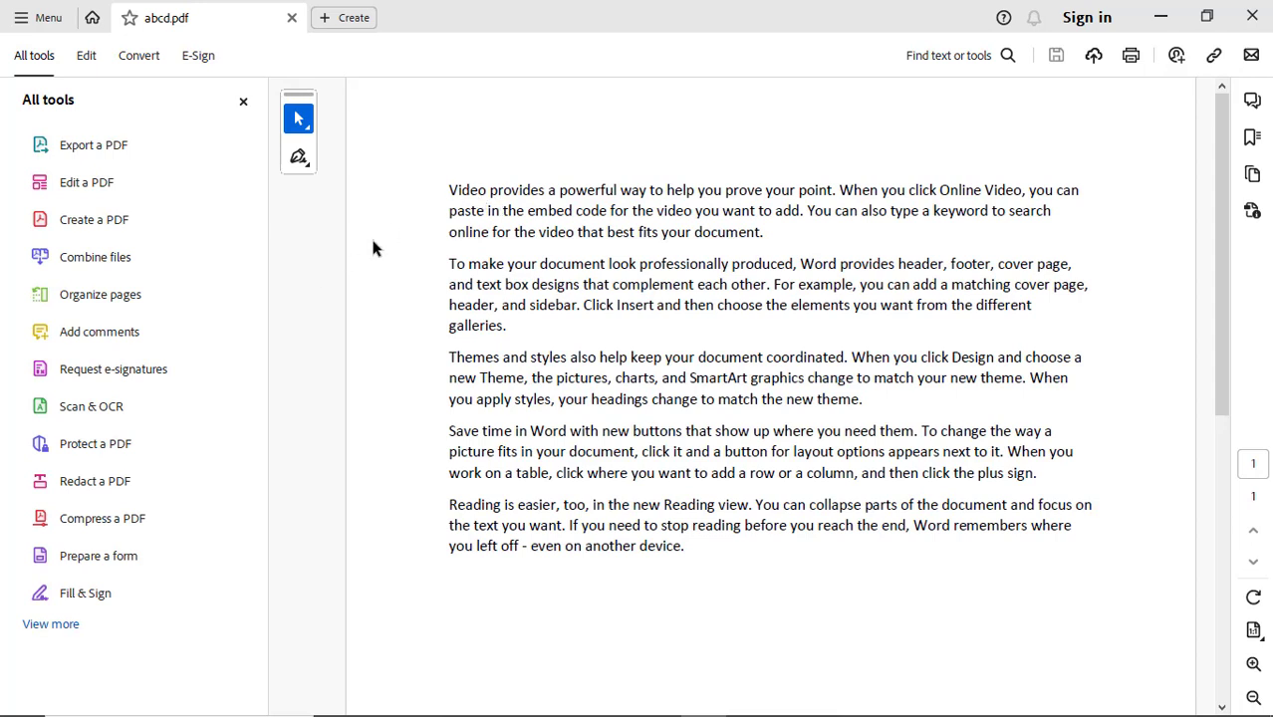
- Look through the exported abcd.pdf from beginning to end and close it
double_click(791, 337)
left_click(742, 307)
scroll(694, 340, "down", 4)
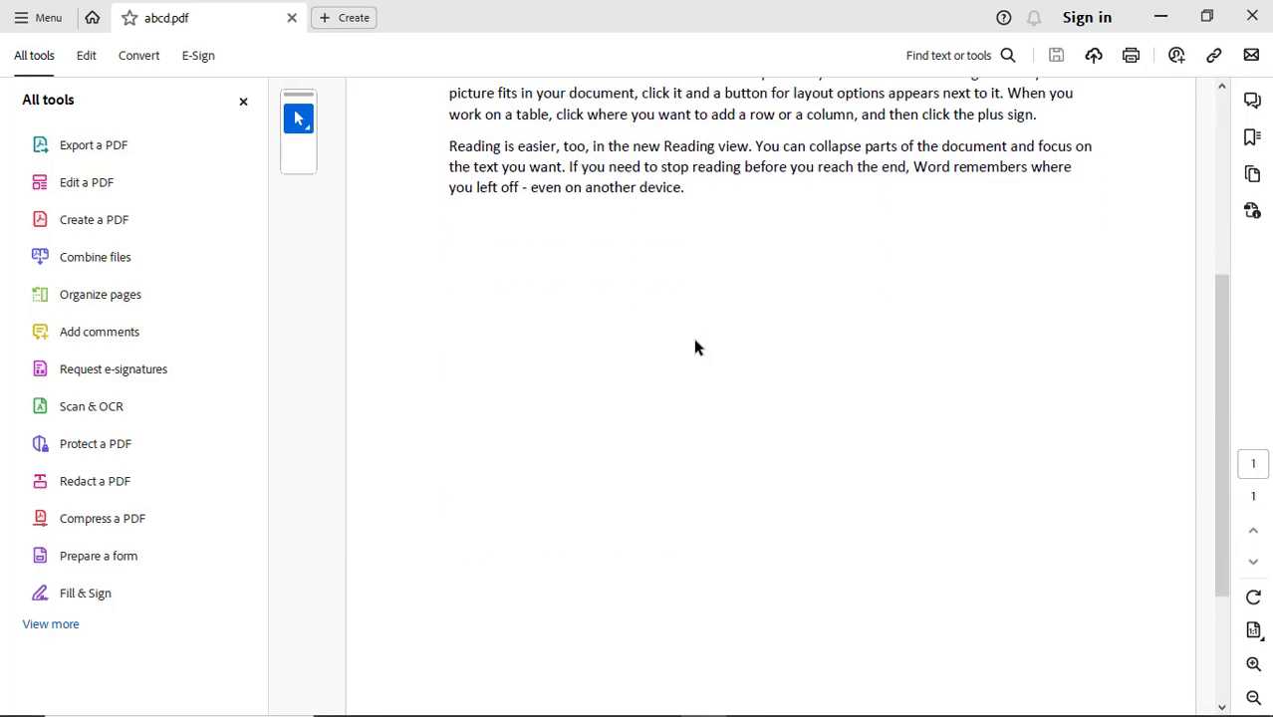
scroll(694, 340, "up", 4)
scroll(694, 340, "down", 6)
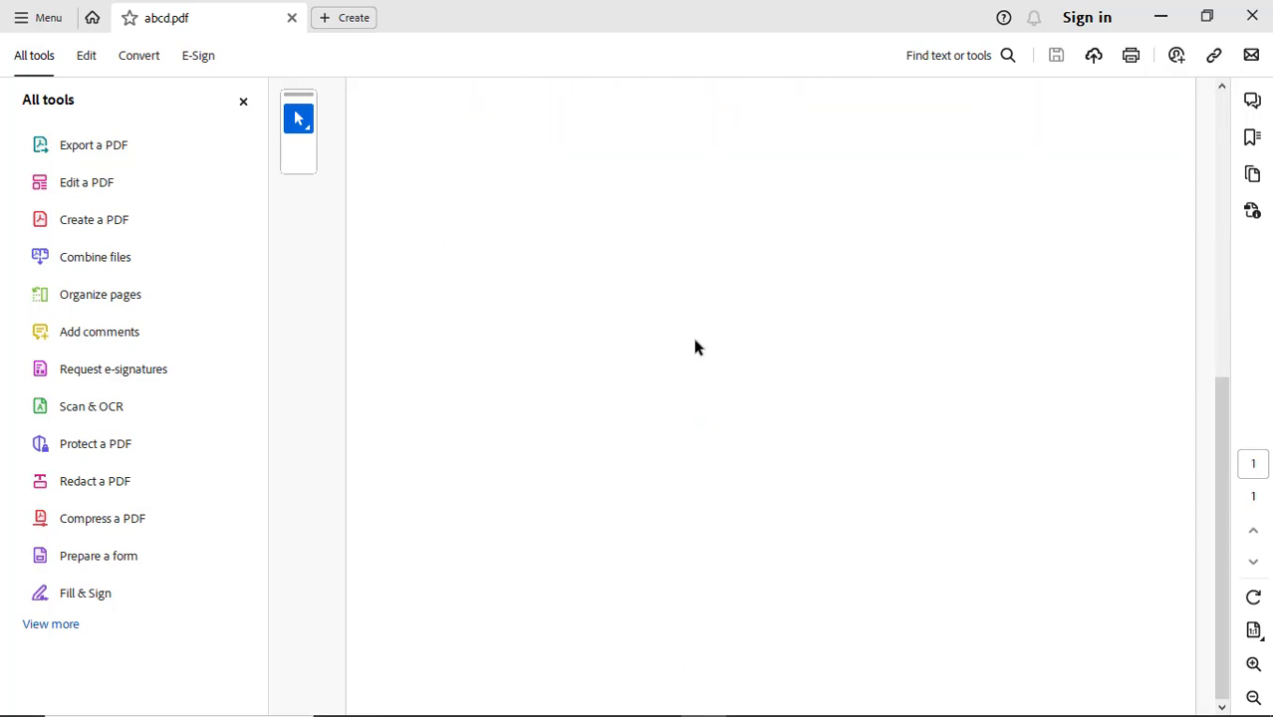
scroll(695, 340, "up", 5)
scroll(695, 340, "up", 1)
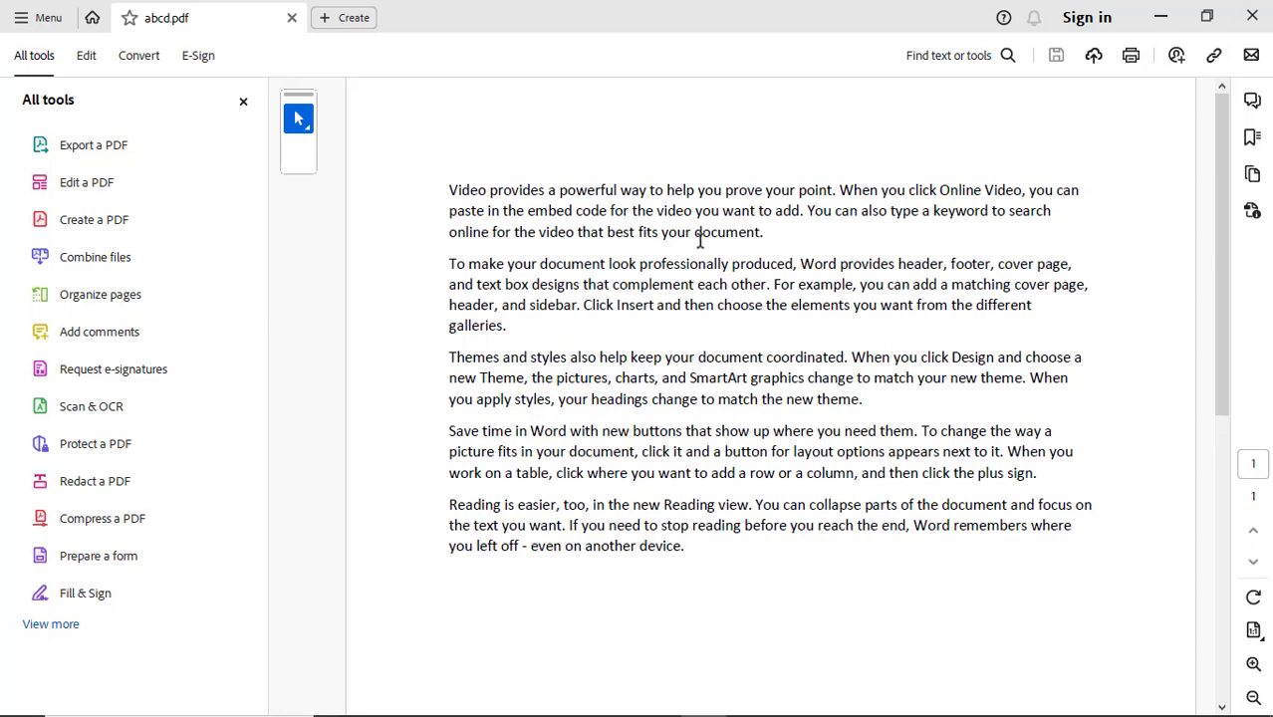
left_click(1260, 17)
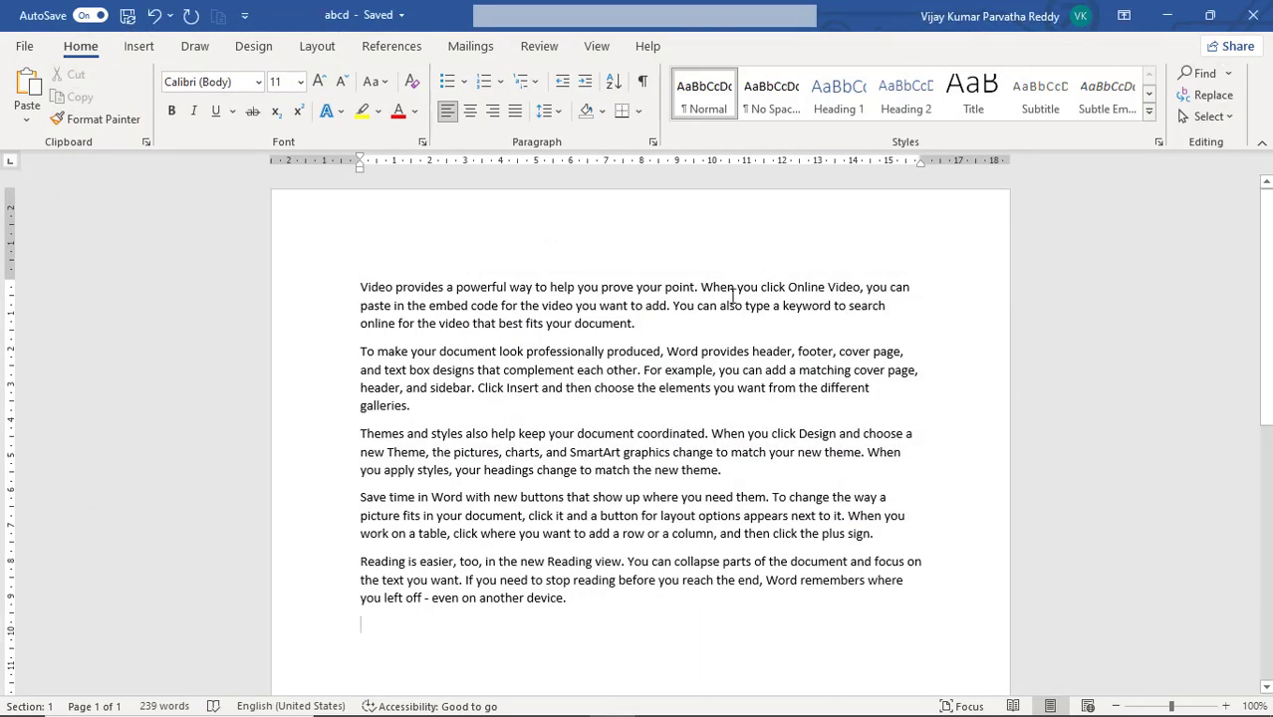
- Publish the document as an XPS Document named abcd in the local Documents folder
left_click(24, 46)
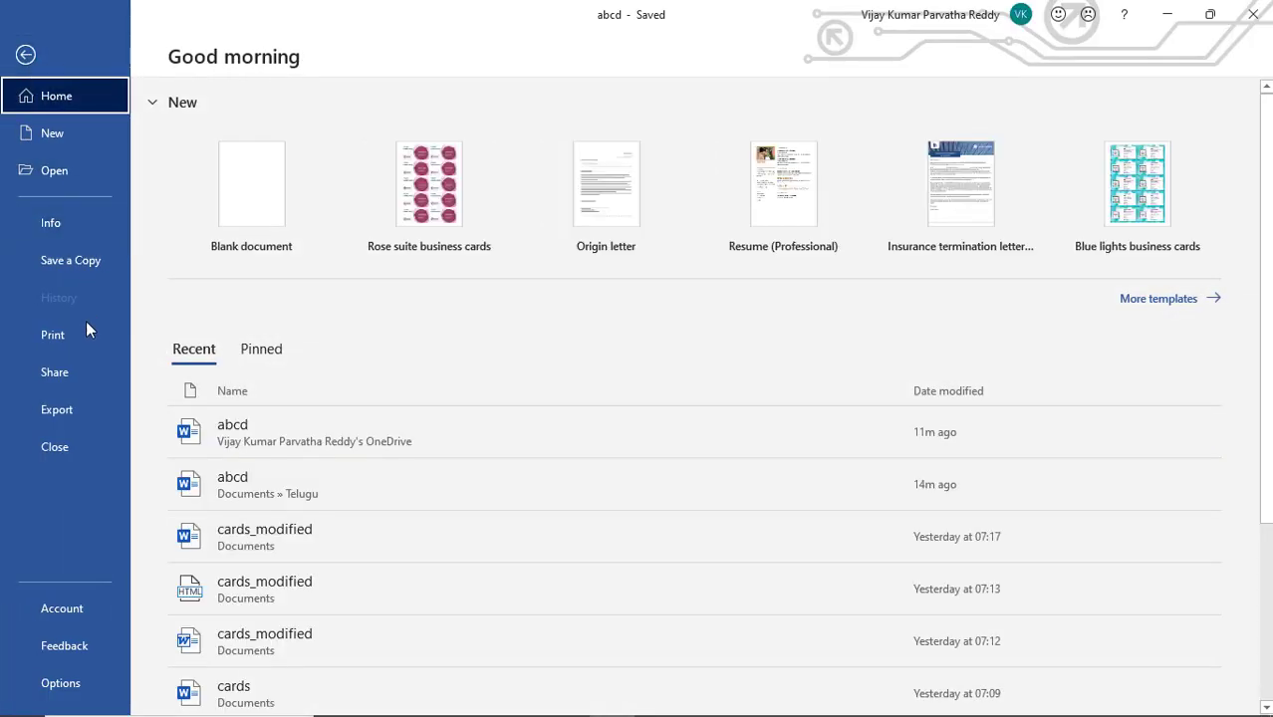
left_click(79, 413)
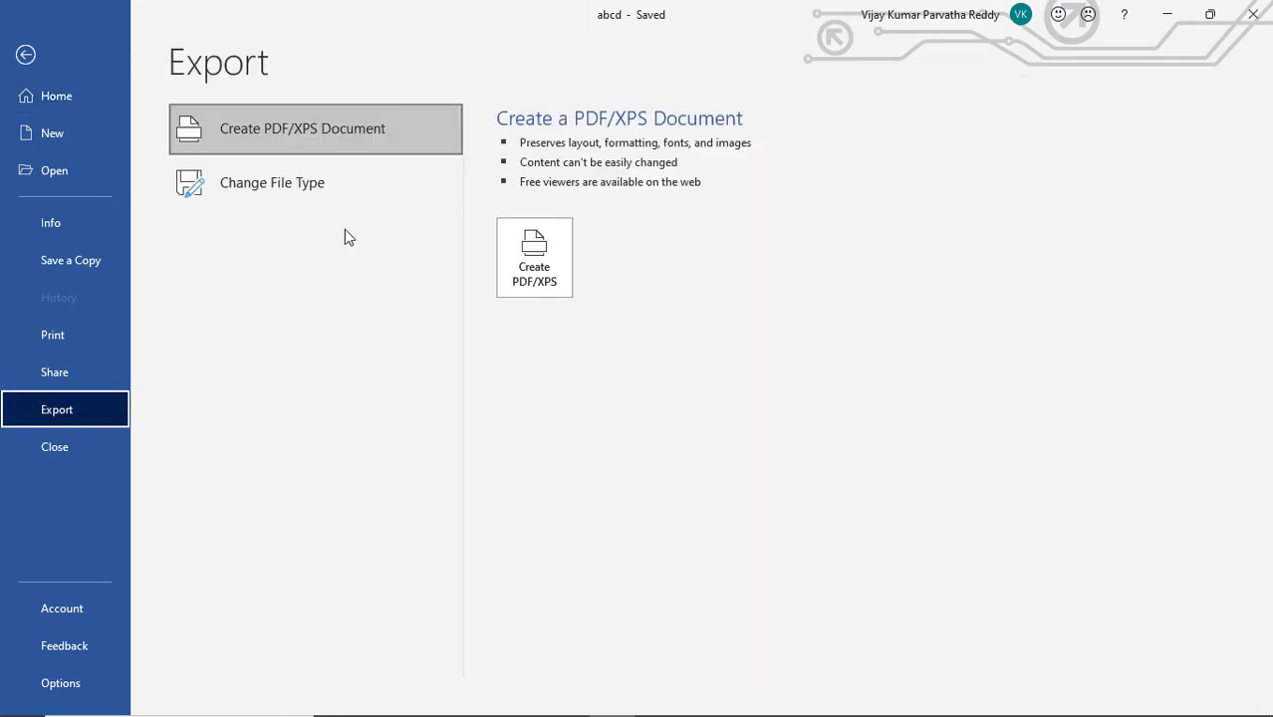
left_click(535, 267)
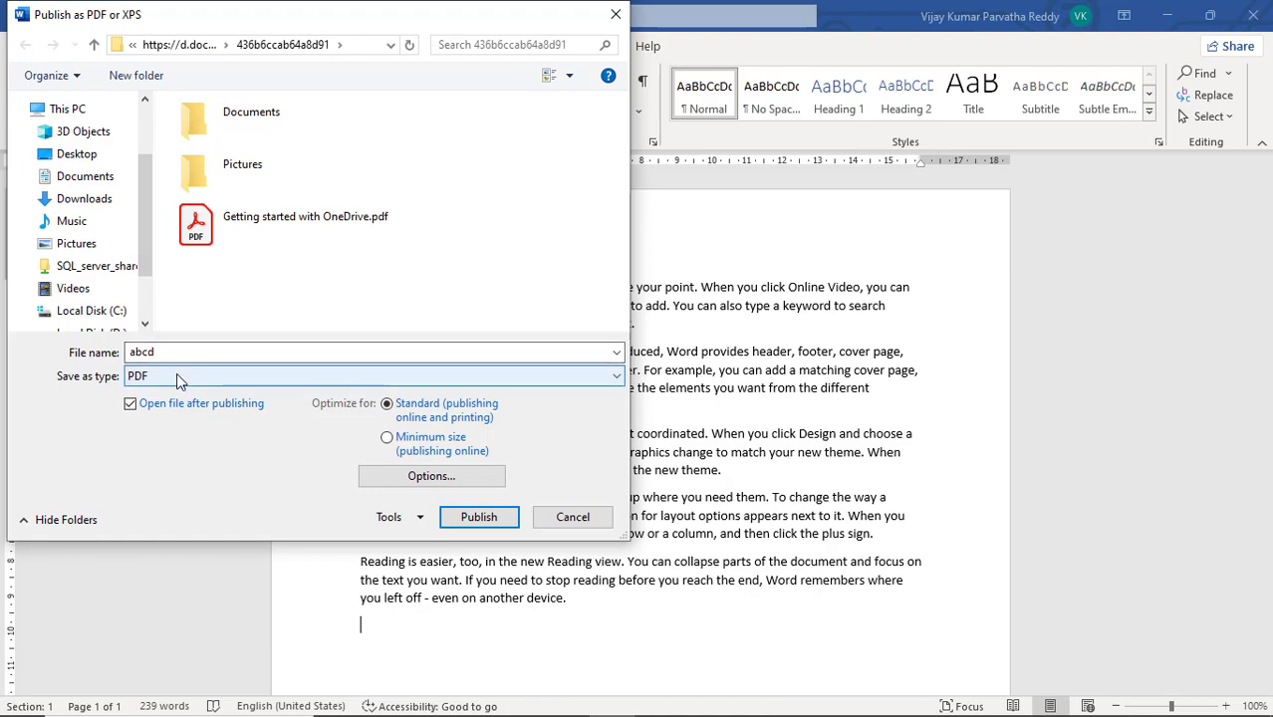
left_click(609, 384)
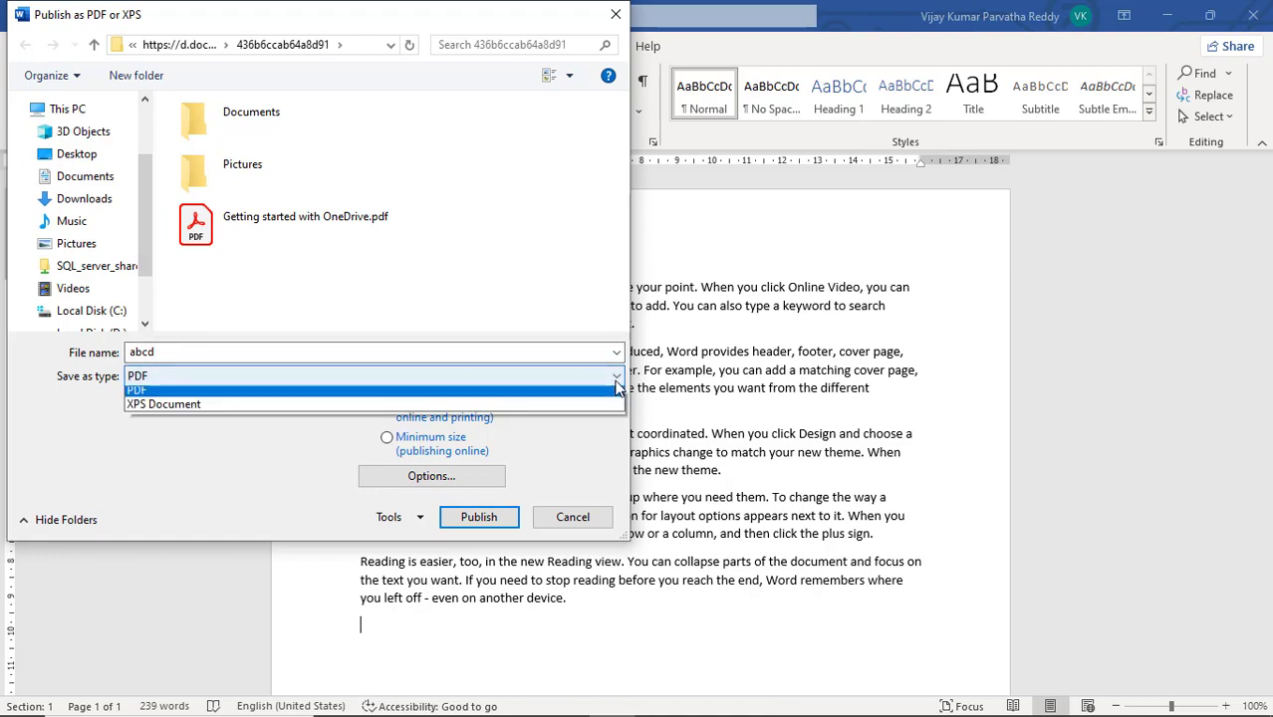
left_click(191, 416)
key("Return")
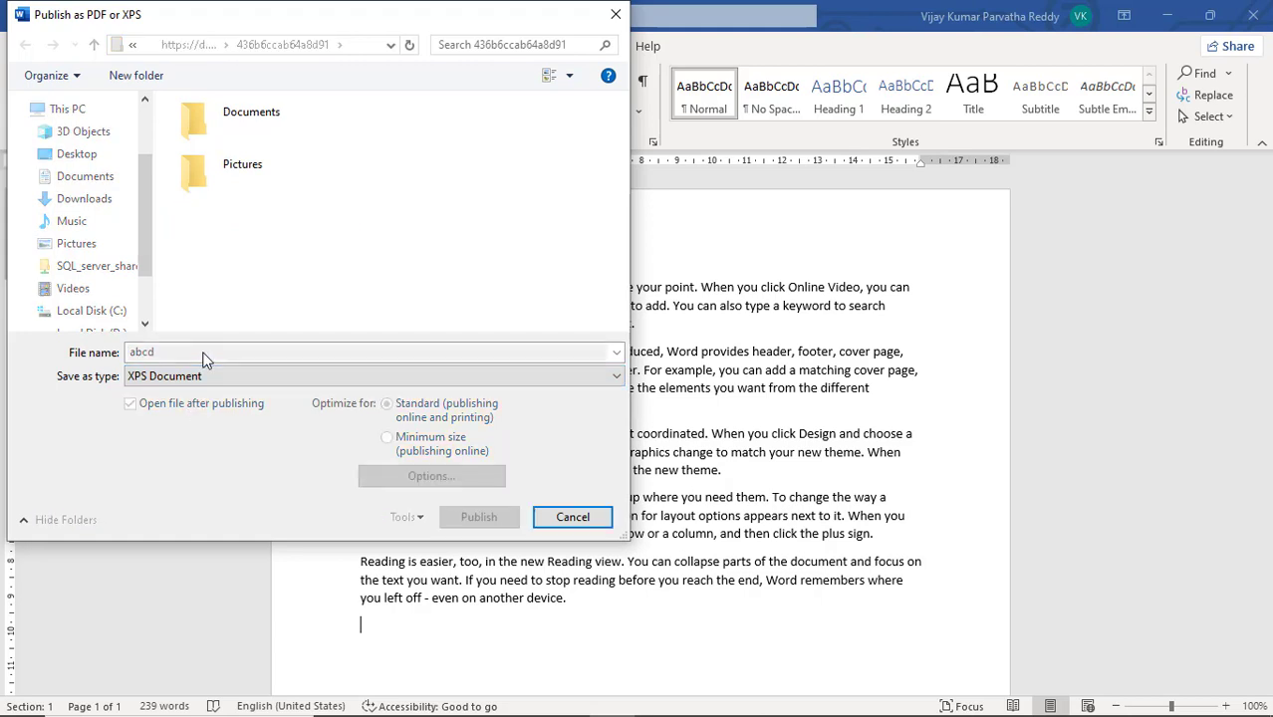
left_click(204, 353)
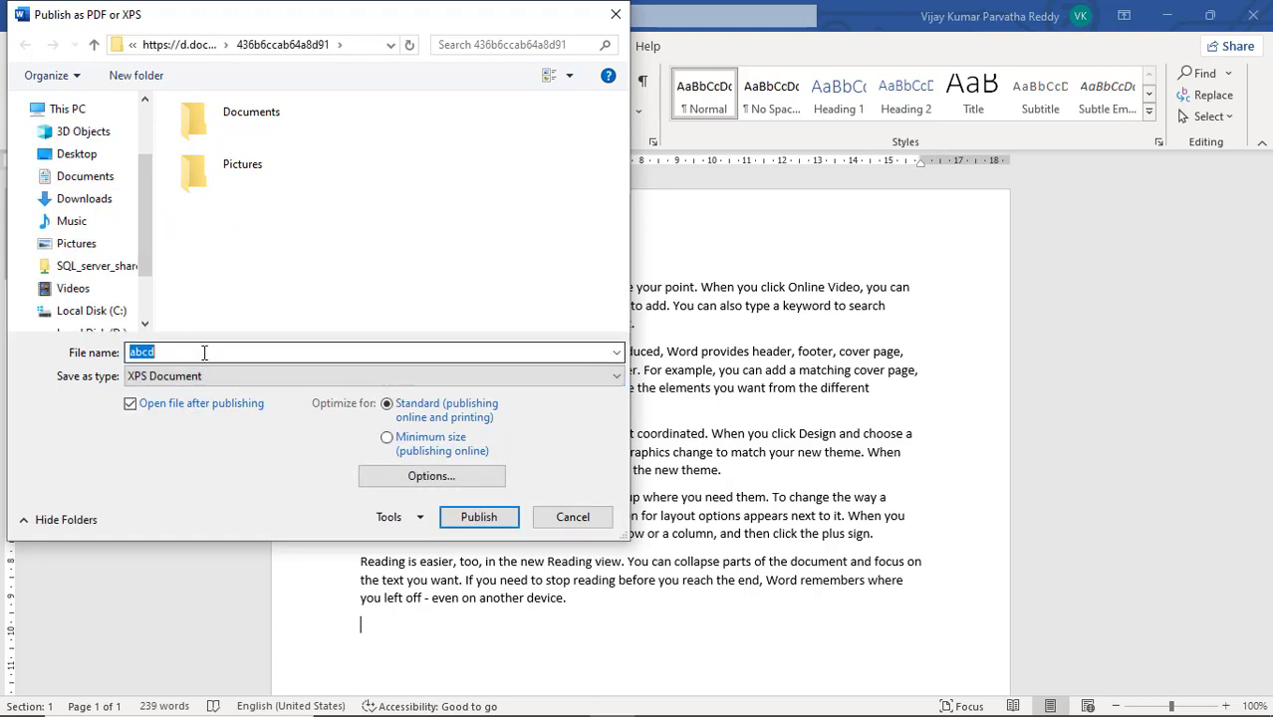
left_click(204, 353)
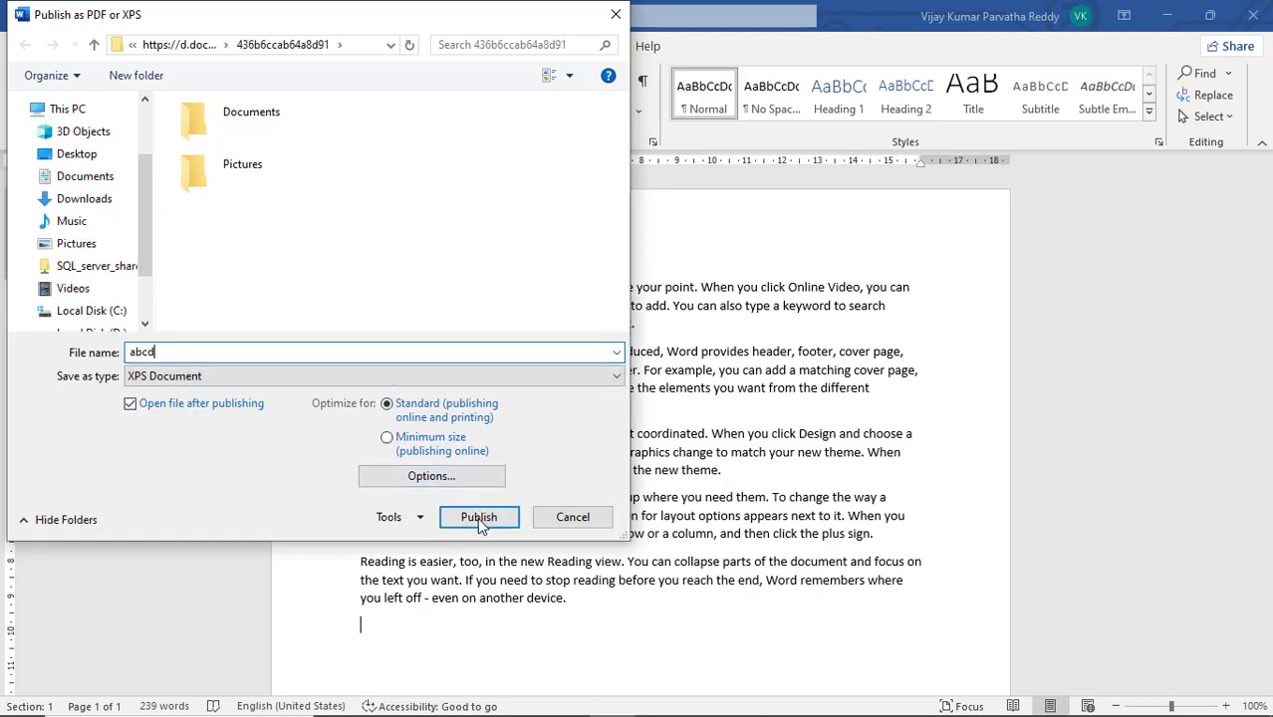
left_click(105, 177)
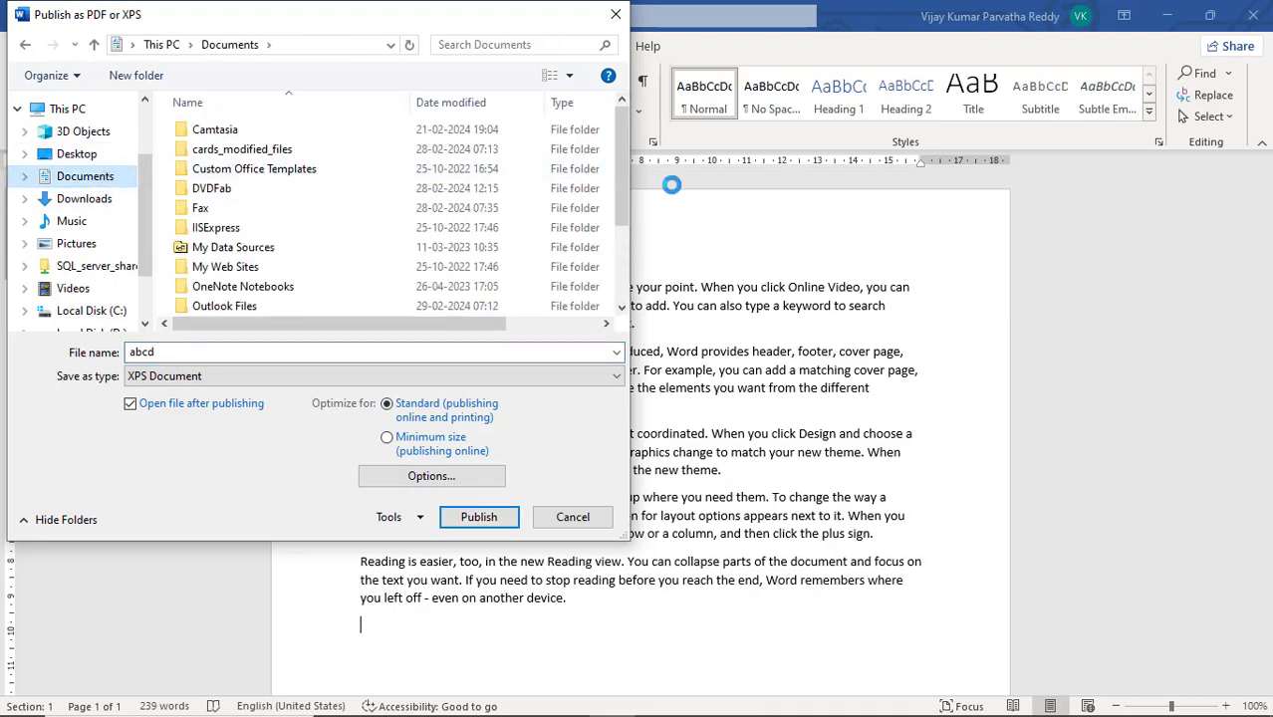
left_click_drag(622, 170, 625, 287)
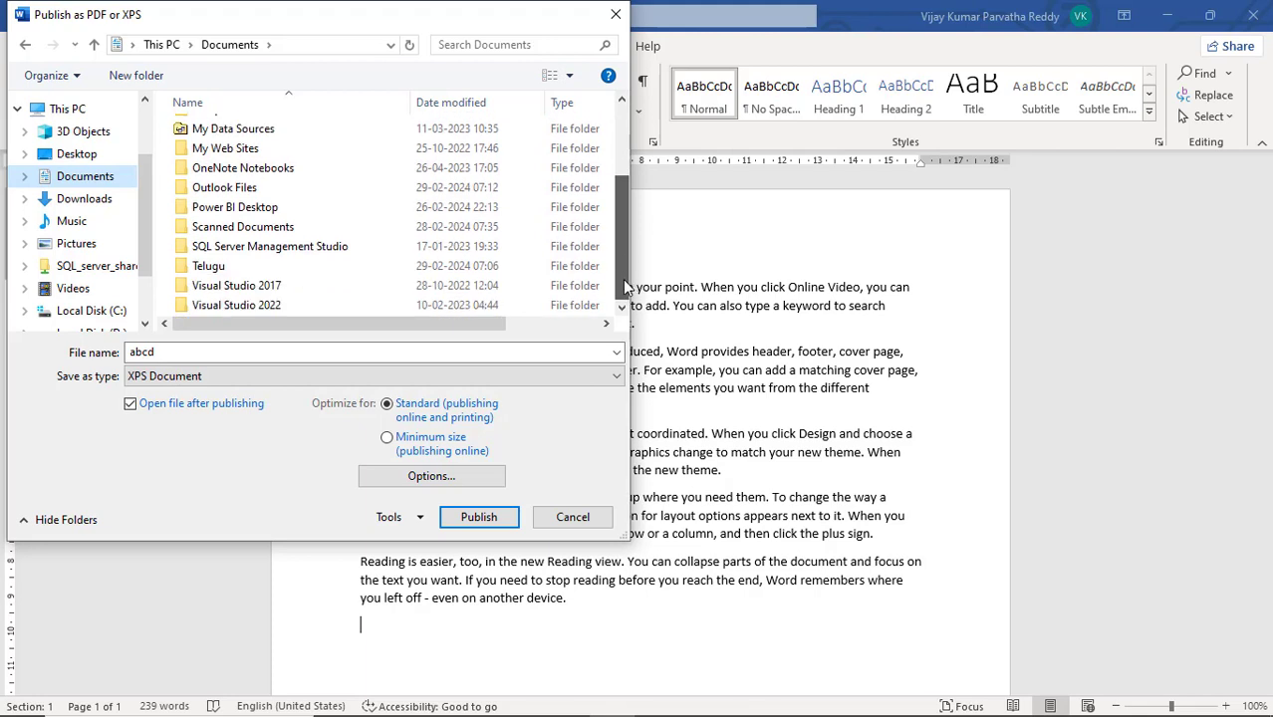
left_click(319, 350)
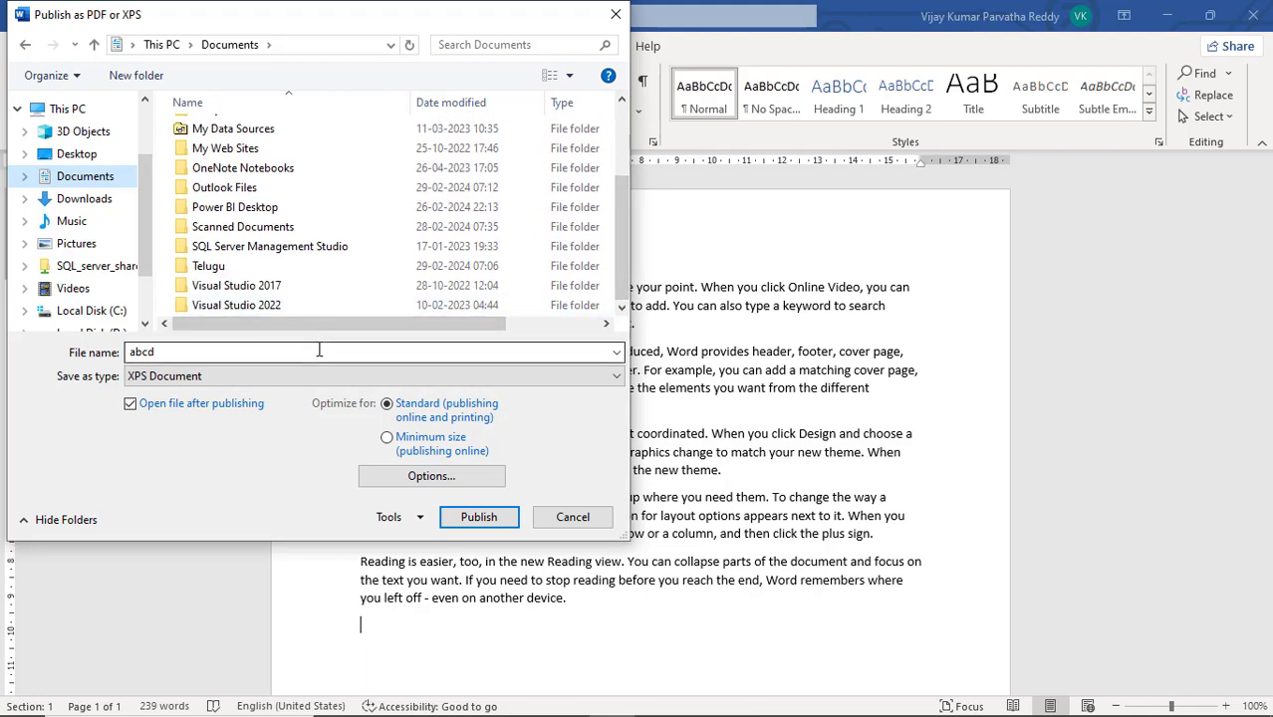
left_click(319, 350)
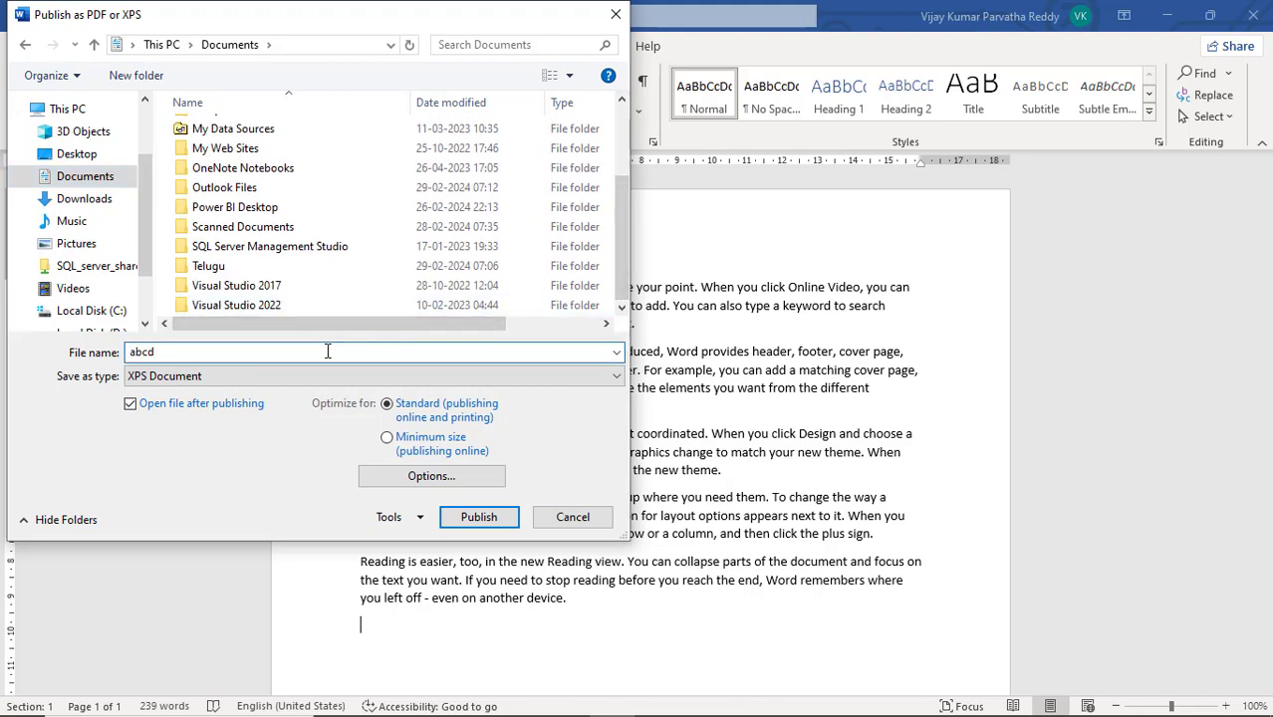
left_click(480, 517)
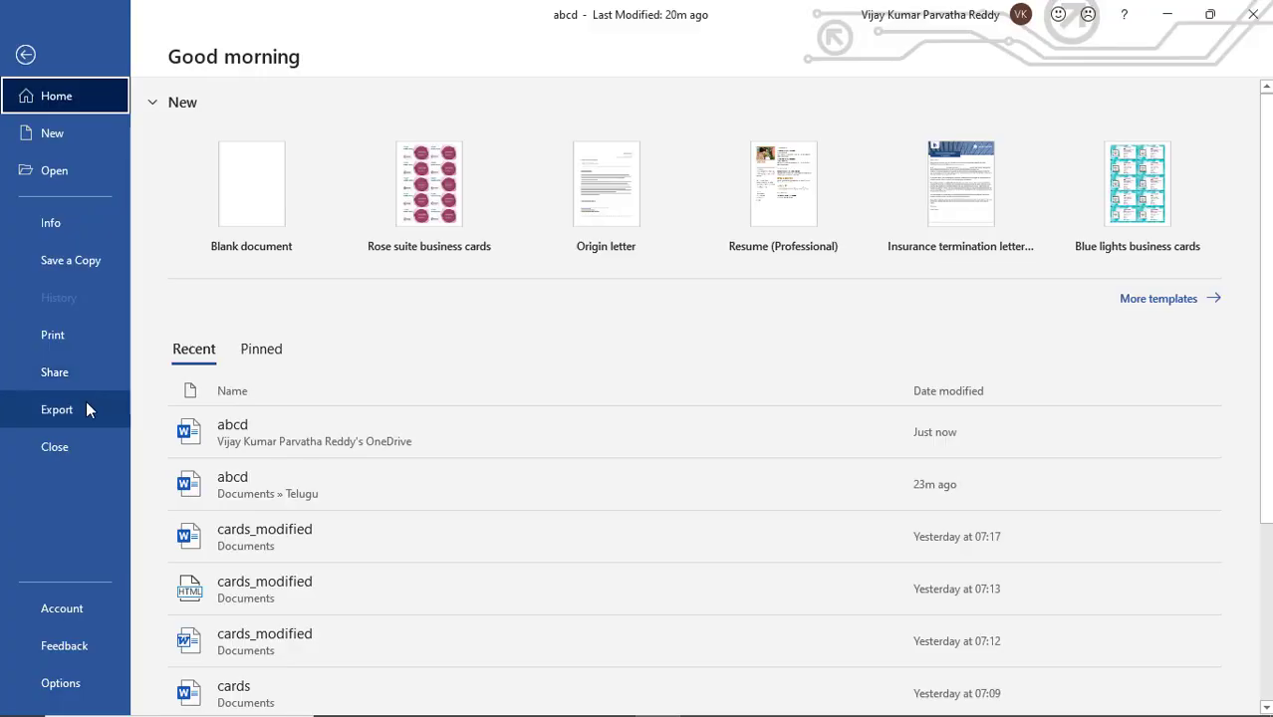
- Review the file types offered for exporting the document in another format and return to the document
left_click(87, 403)
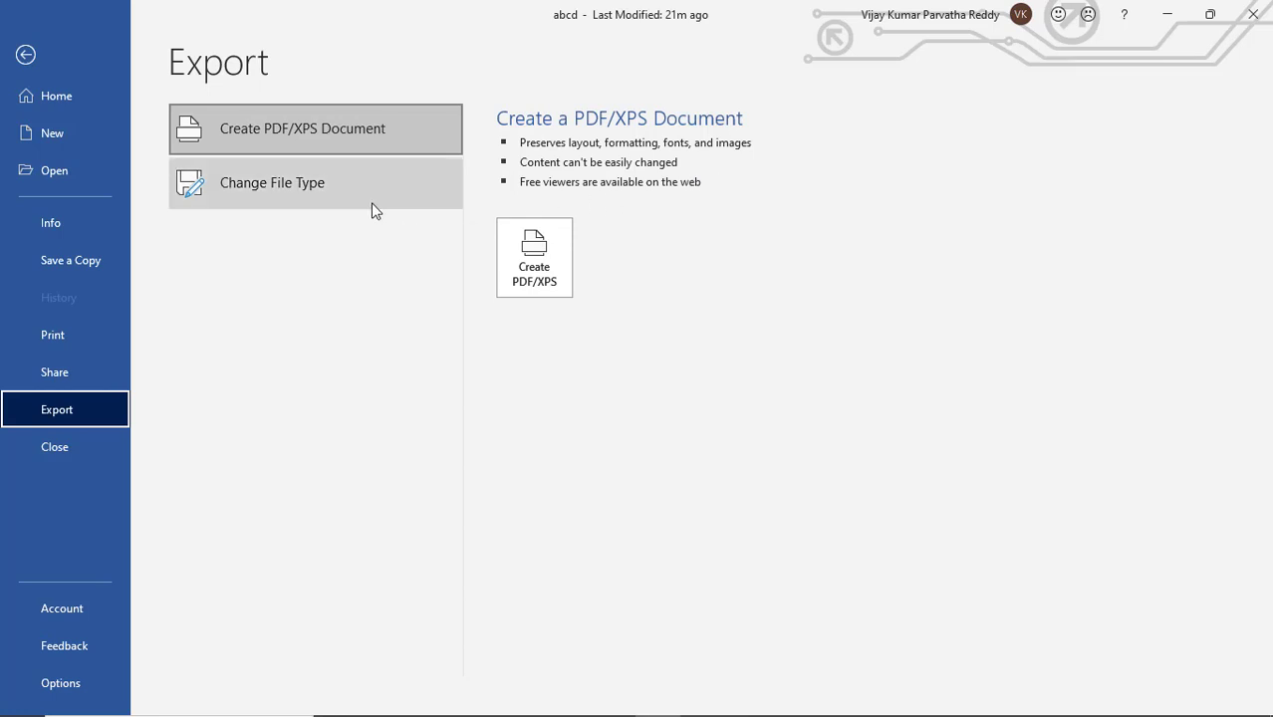
left_click(263, 200)
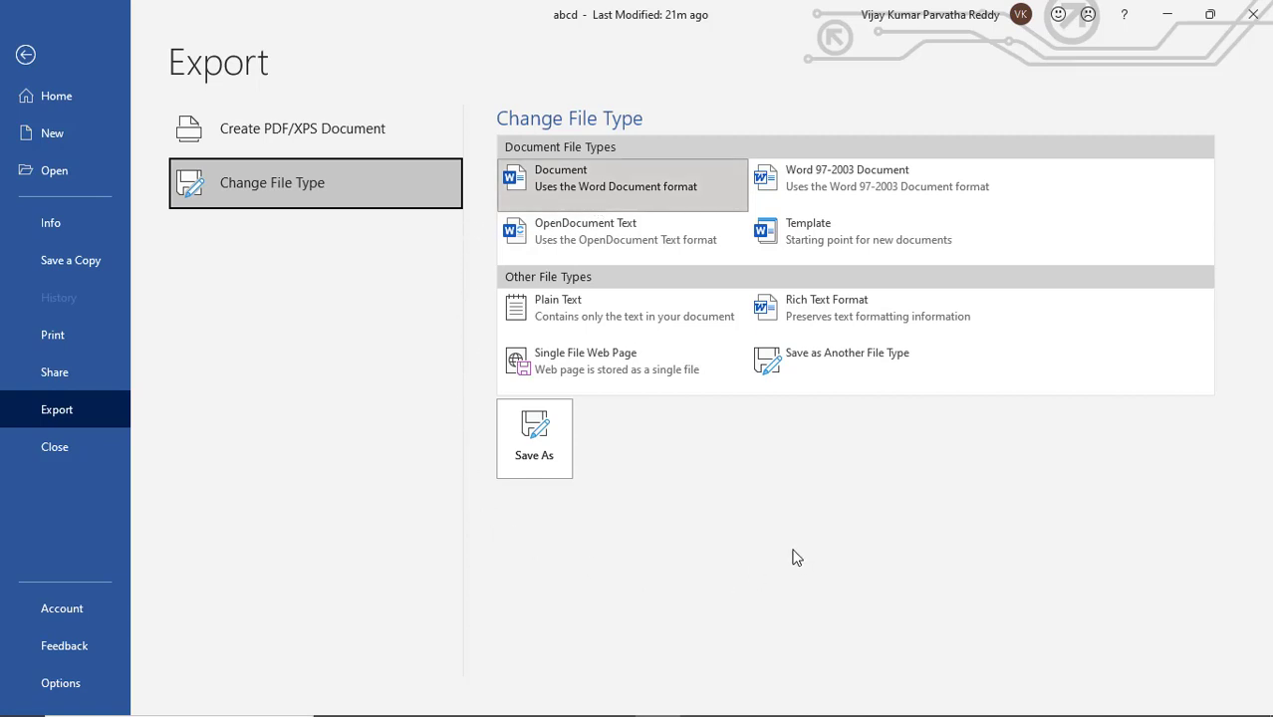
left_click(26, 56)
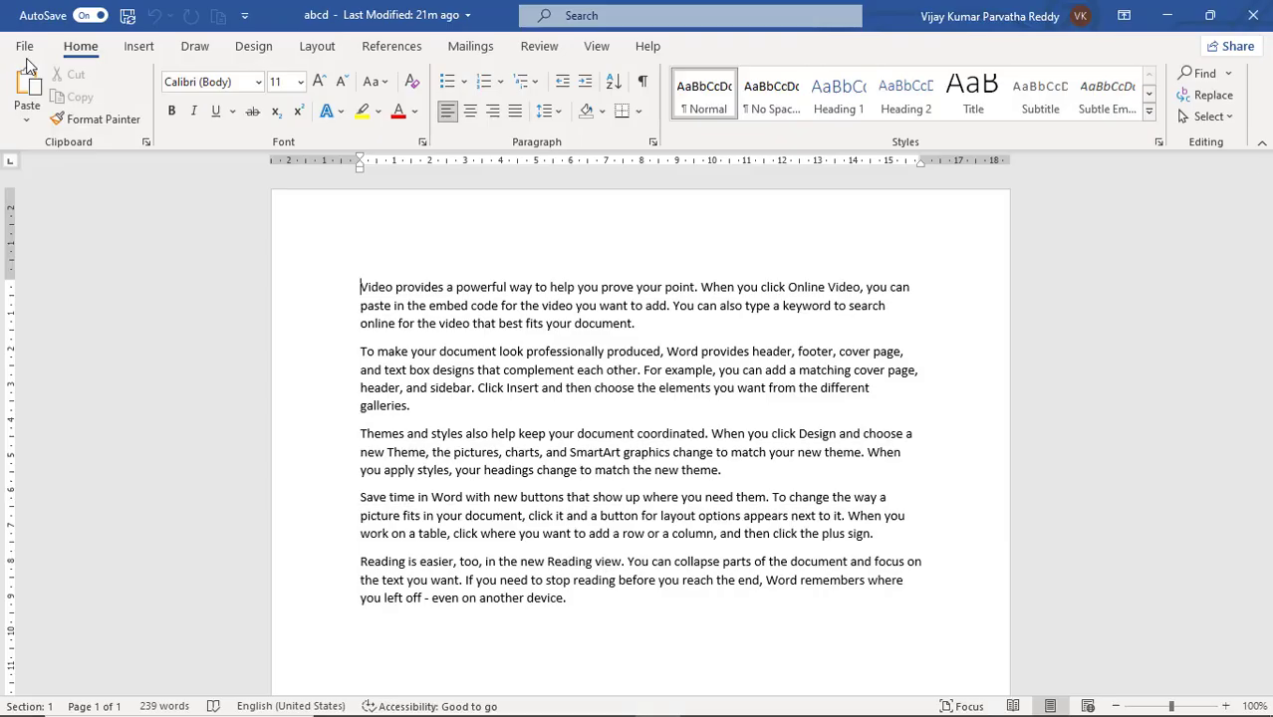
left_click(196, 56)
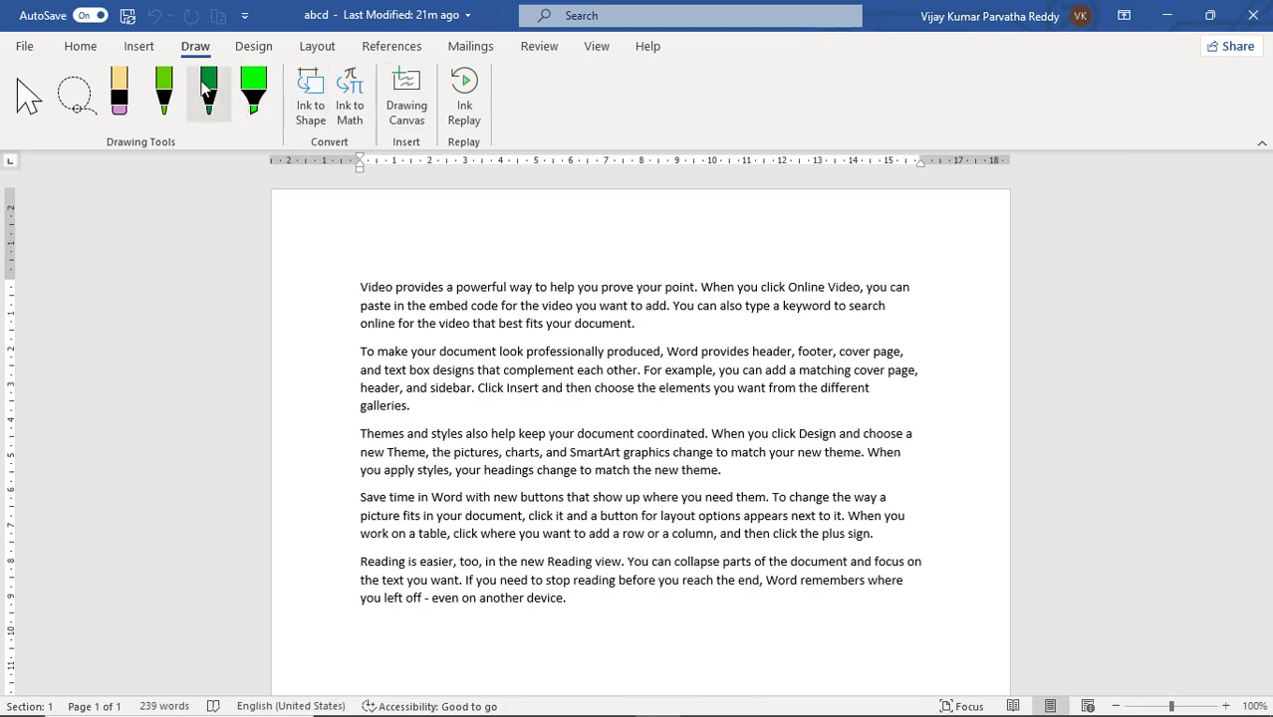
left_click(142, 57)
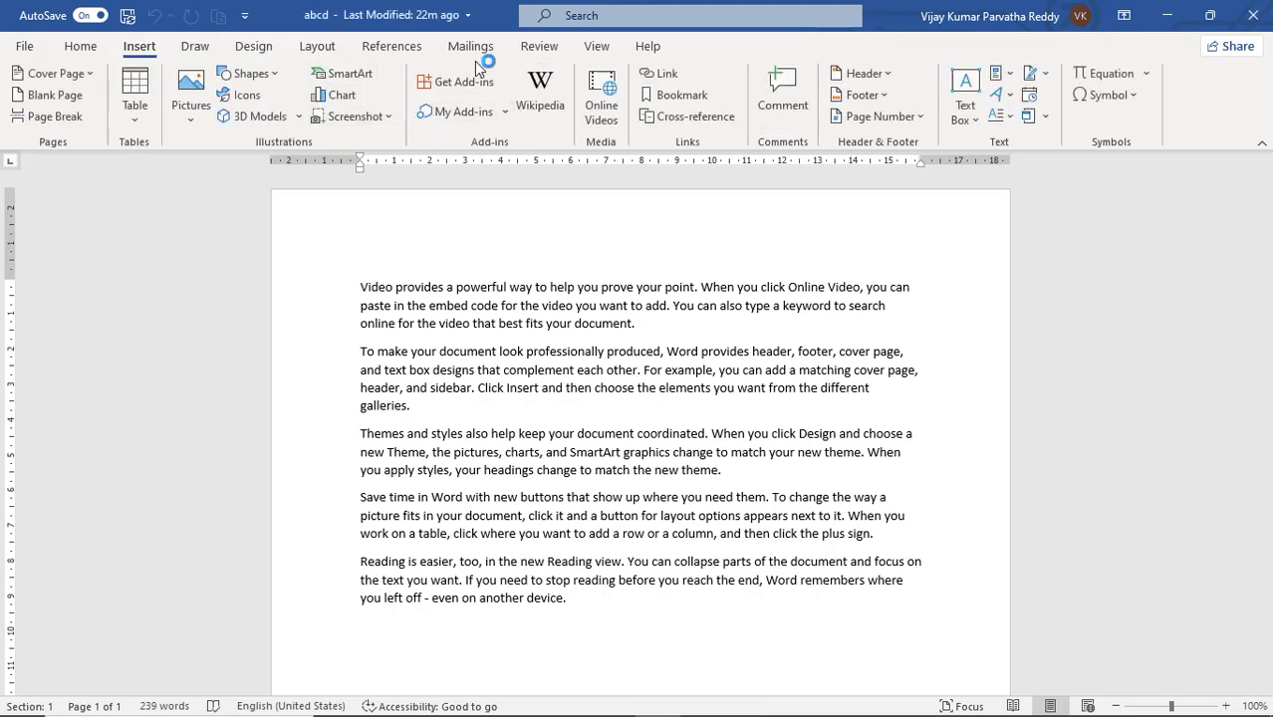
- Export the document with its file type changed to Word Template, named abcd, into the top-level OneDrive folder
left_click(28, 50)
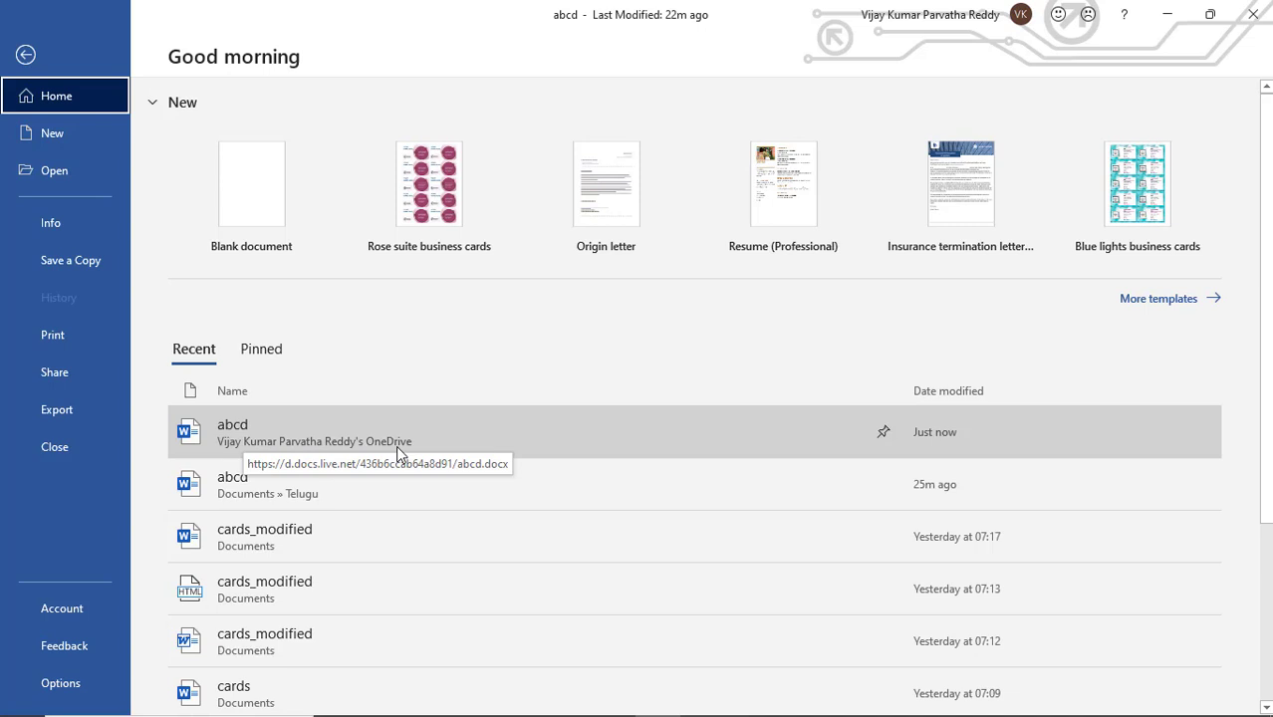
left_click(52, 410)
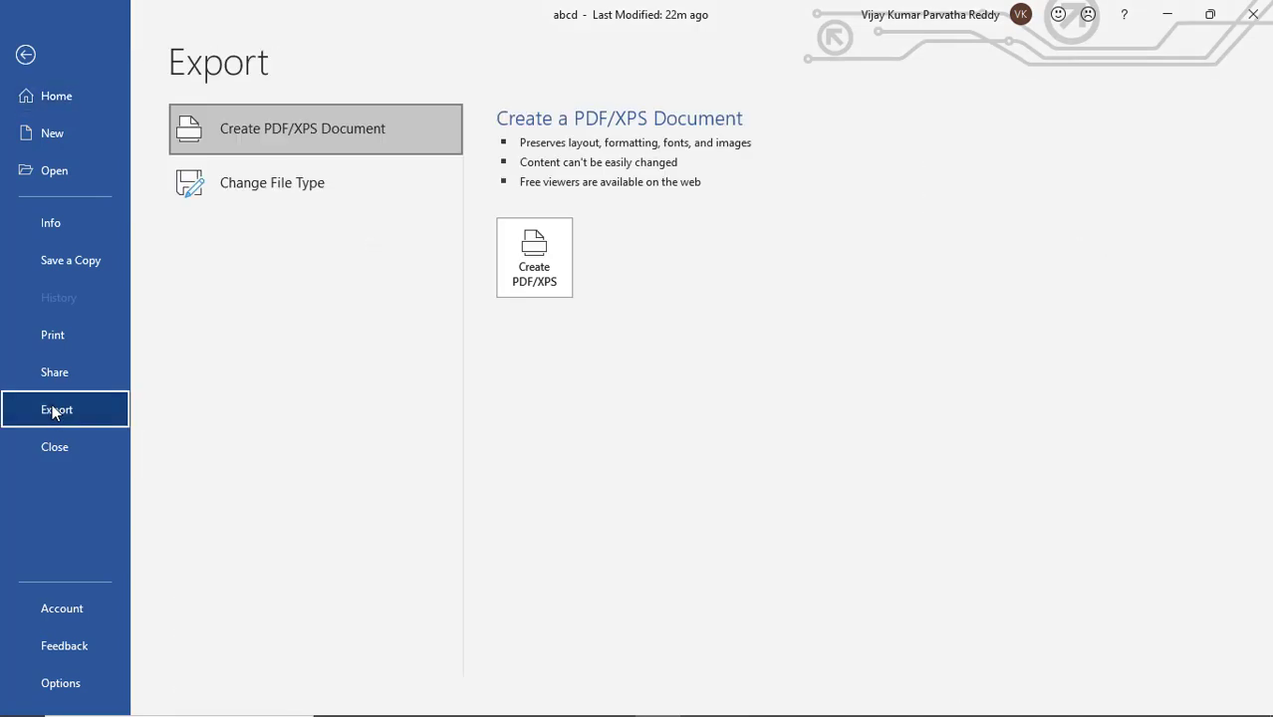
left_click(298, 192)
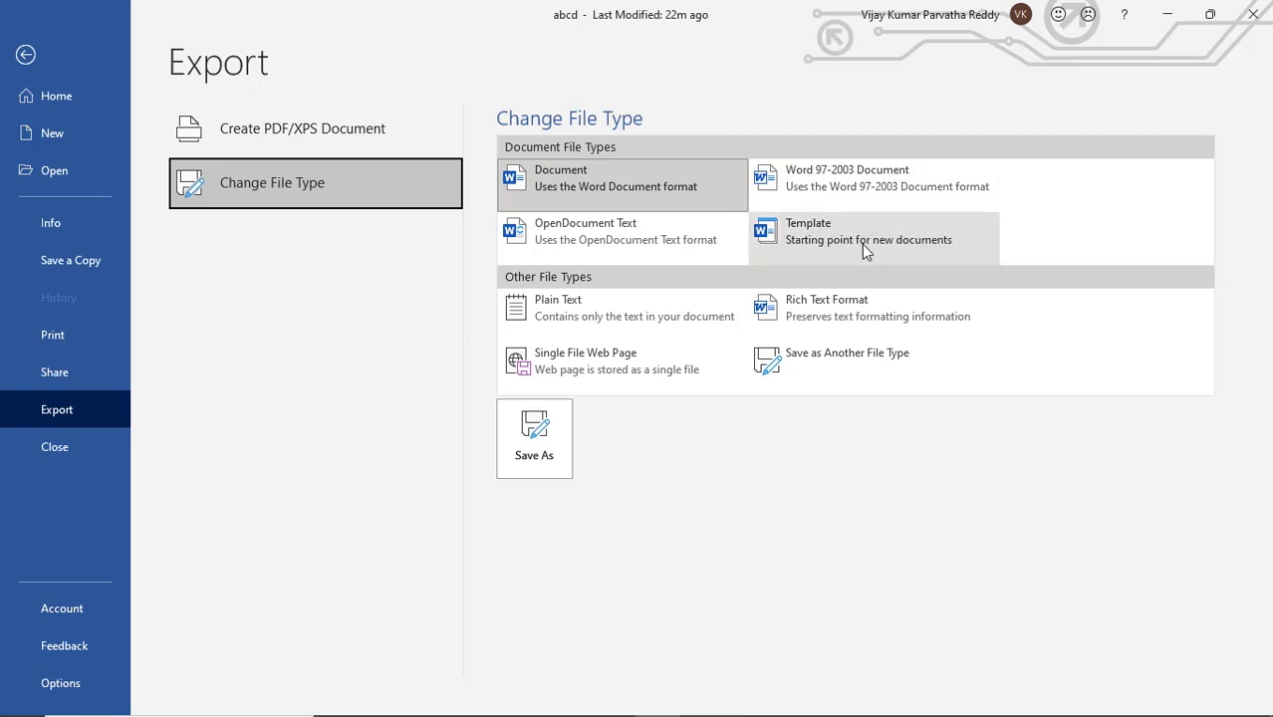
left_click(834, 201)
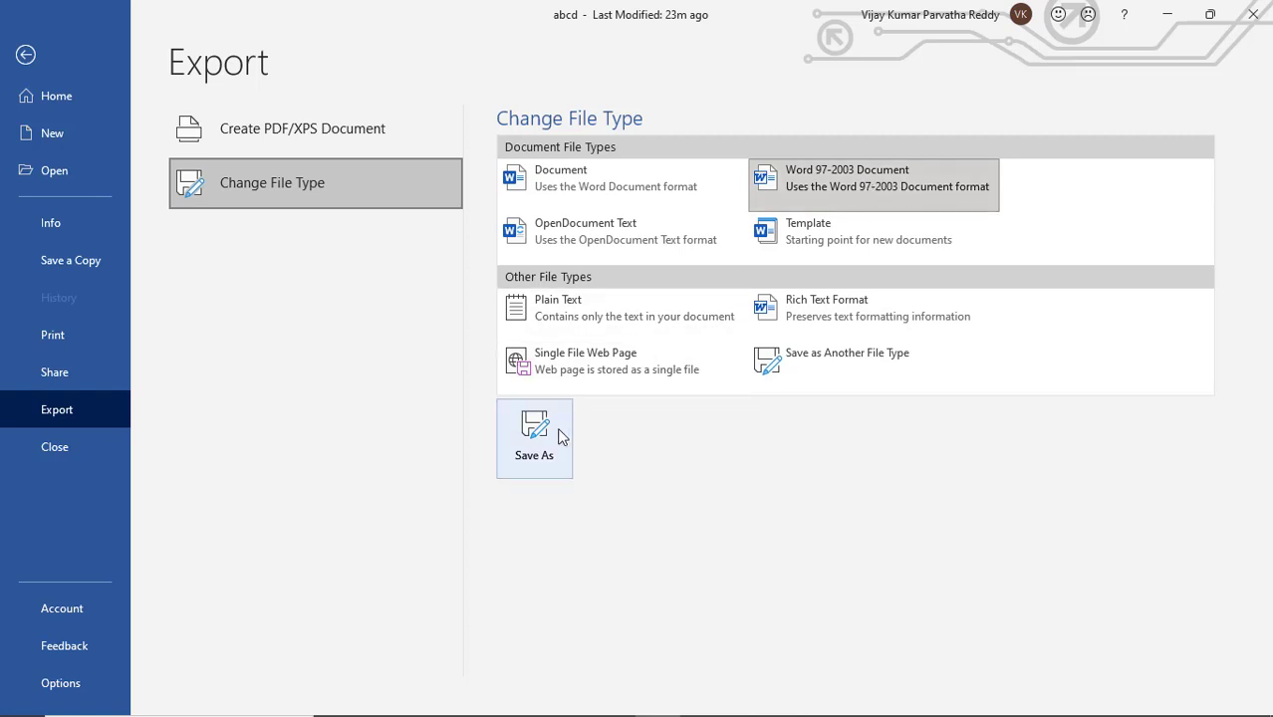
left_click(794, 247)
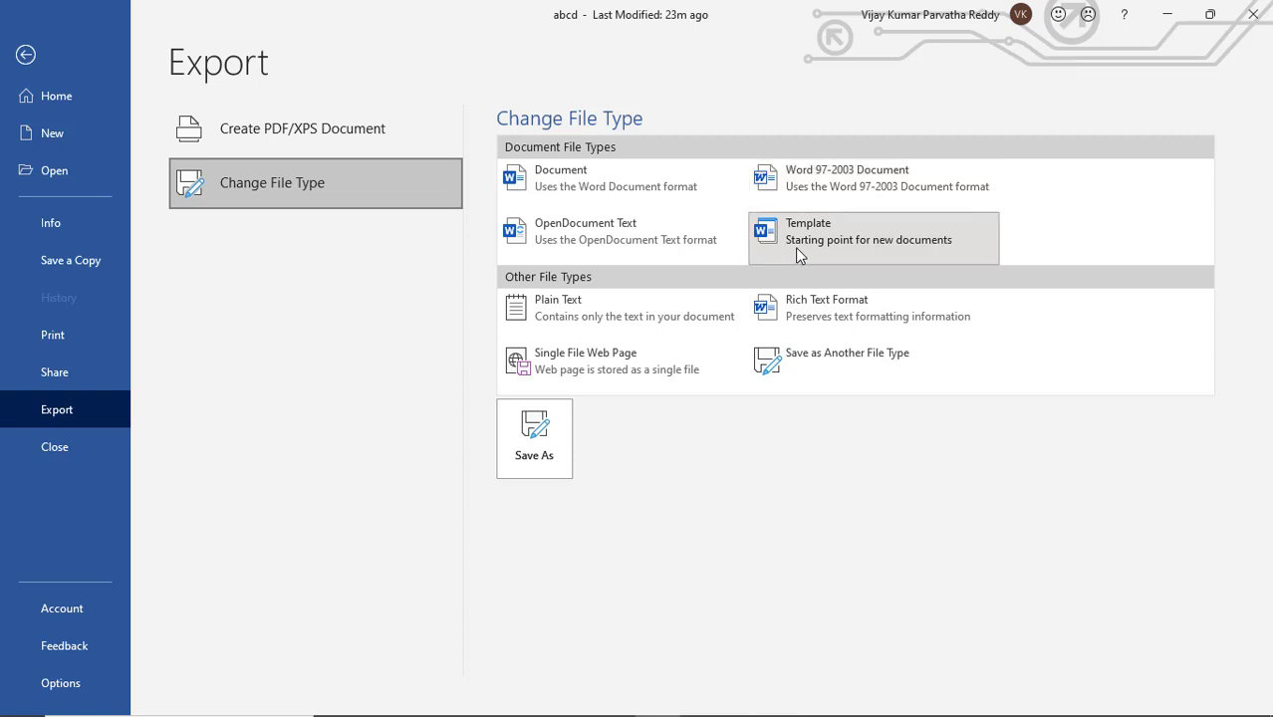
left_click(538, 463)
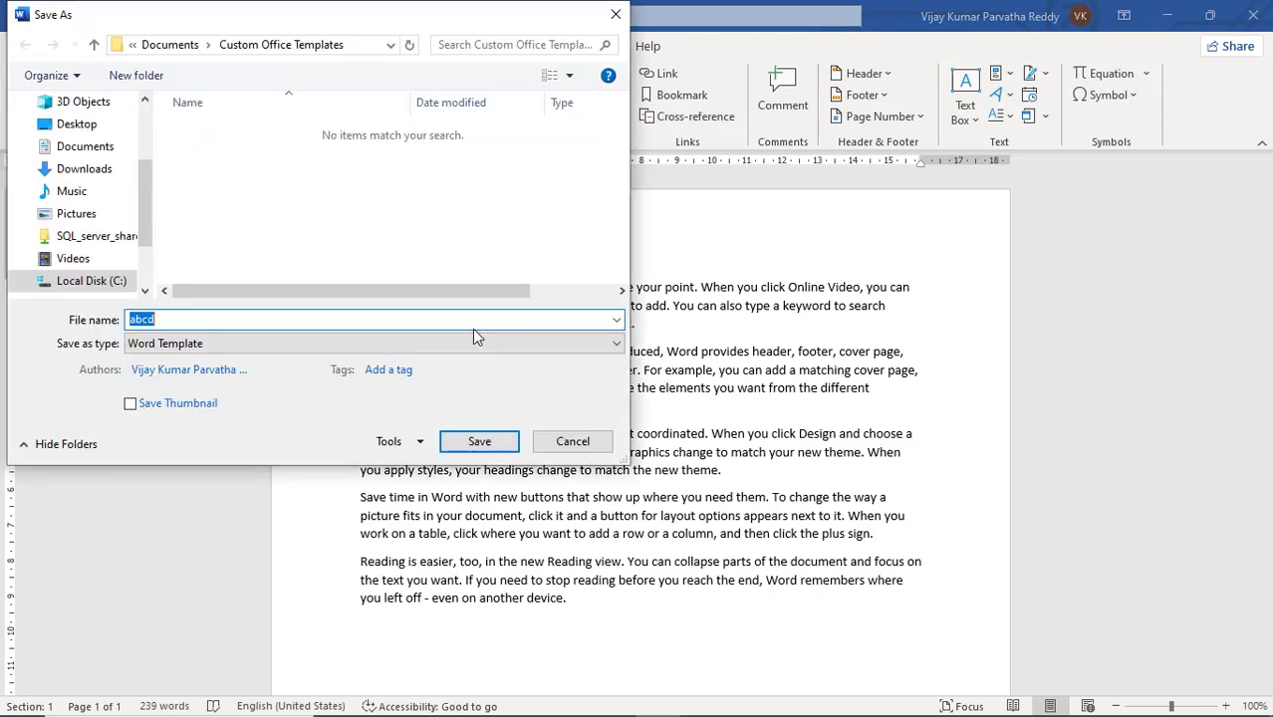
type("abcd")
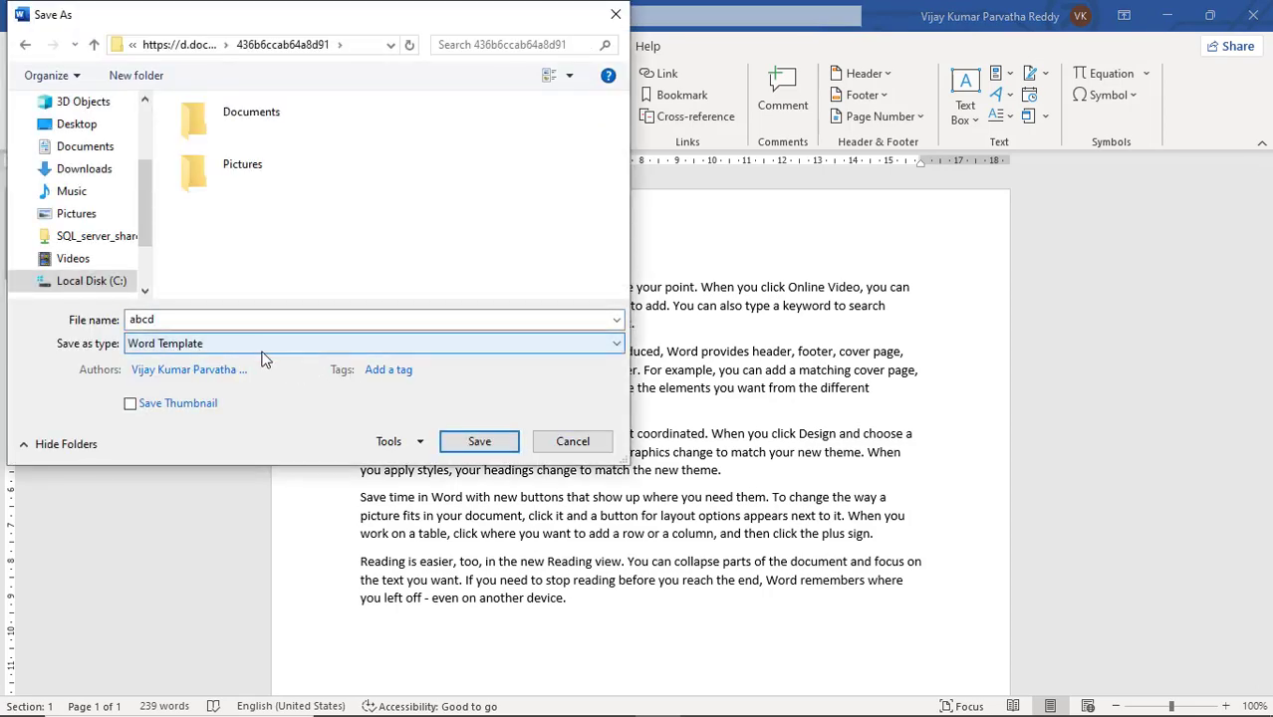
left_click(238, 321)
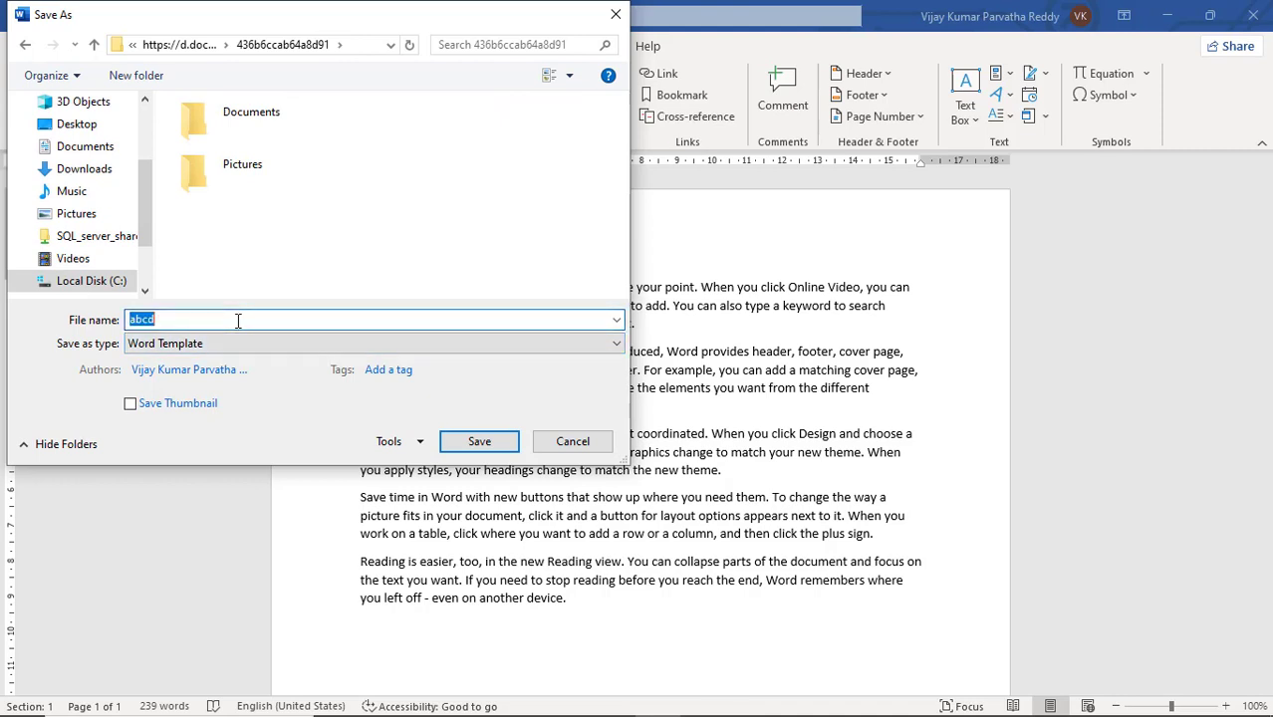
left_click(238, 321)
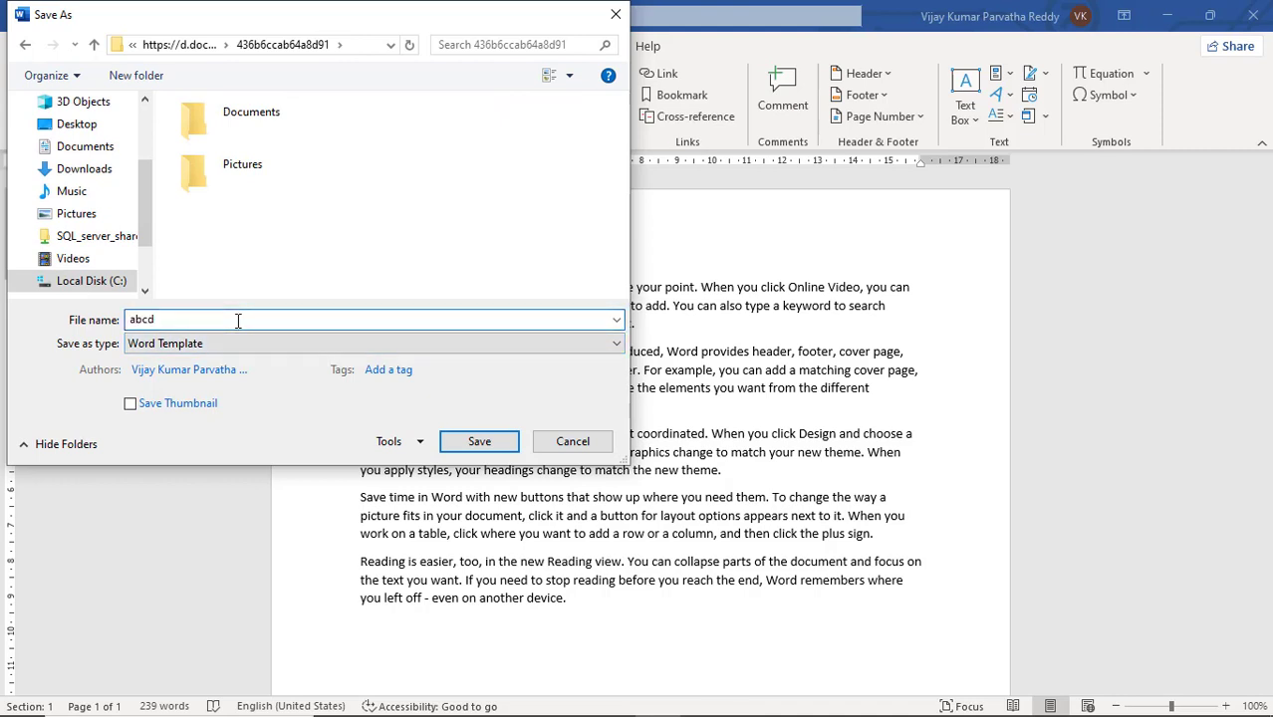
left_click(482, 445)
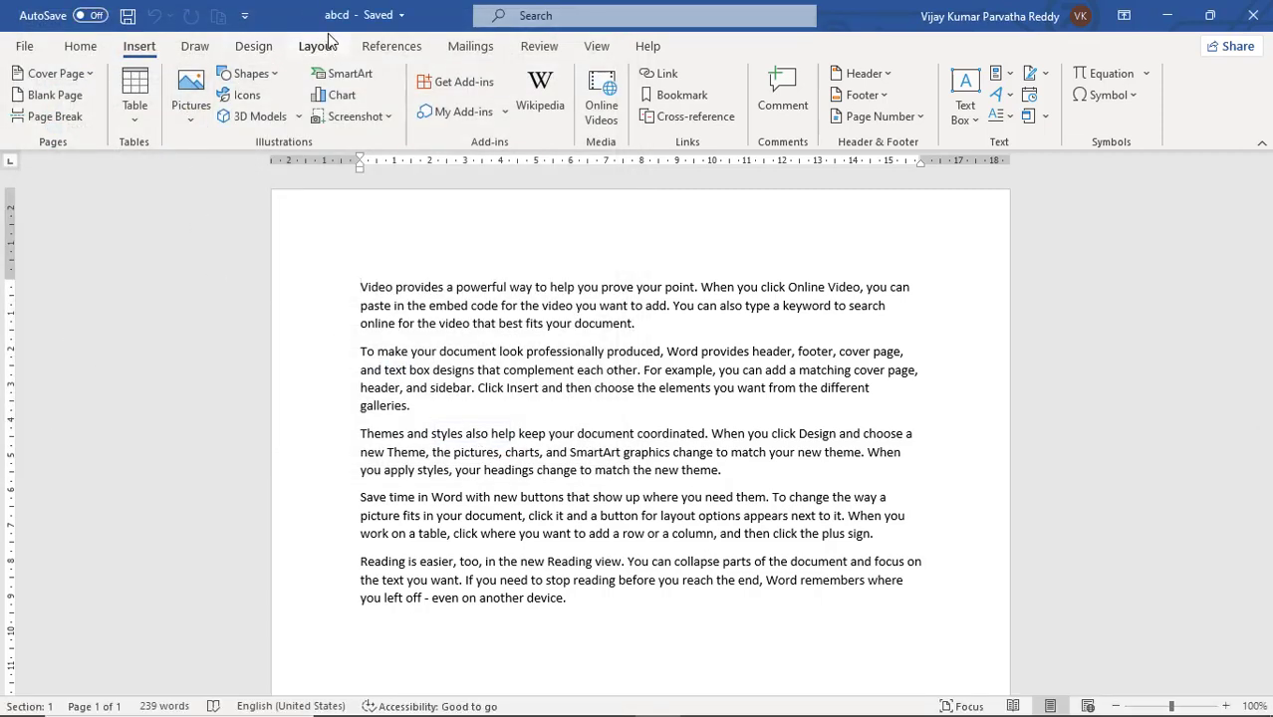
- Browse the full gallery of Word templates for new documents from beginning to end
left_click(25, 48)
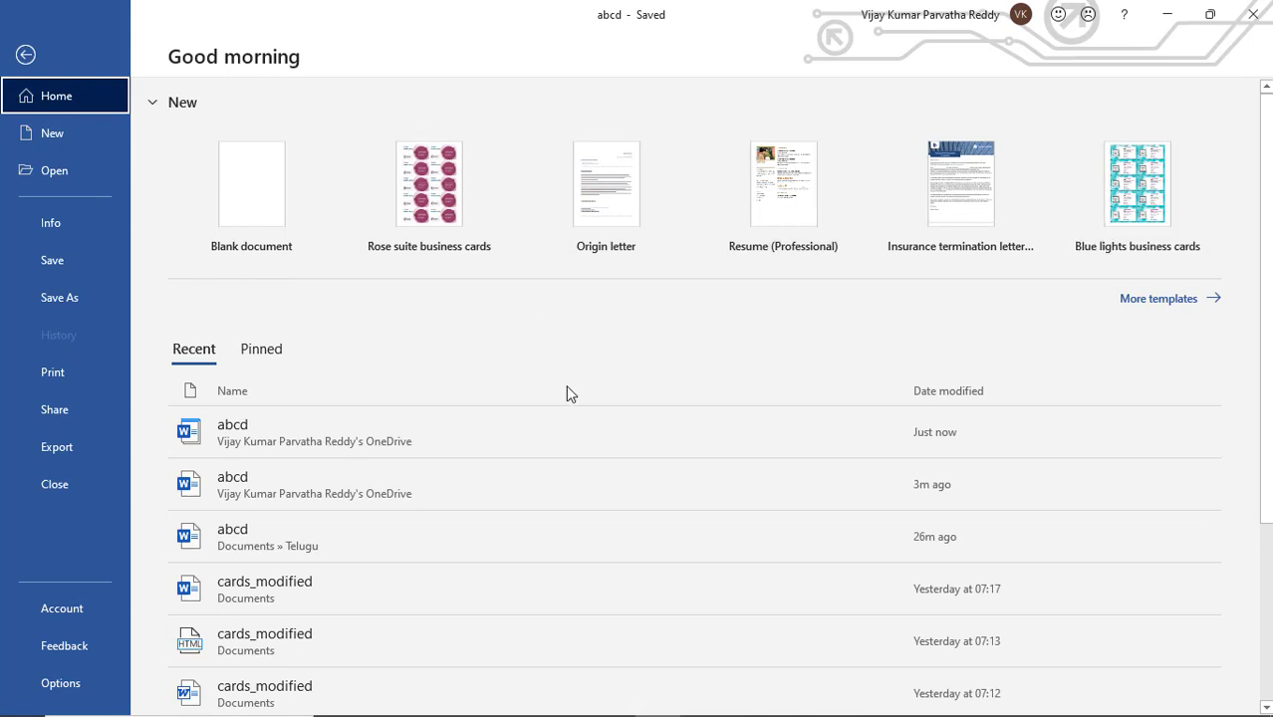
left_click(1172, 301)
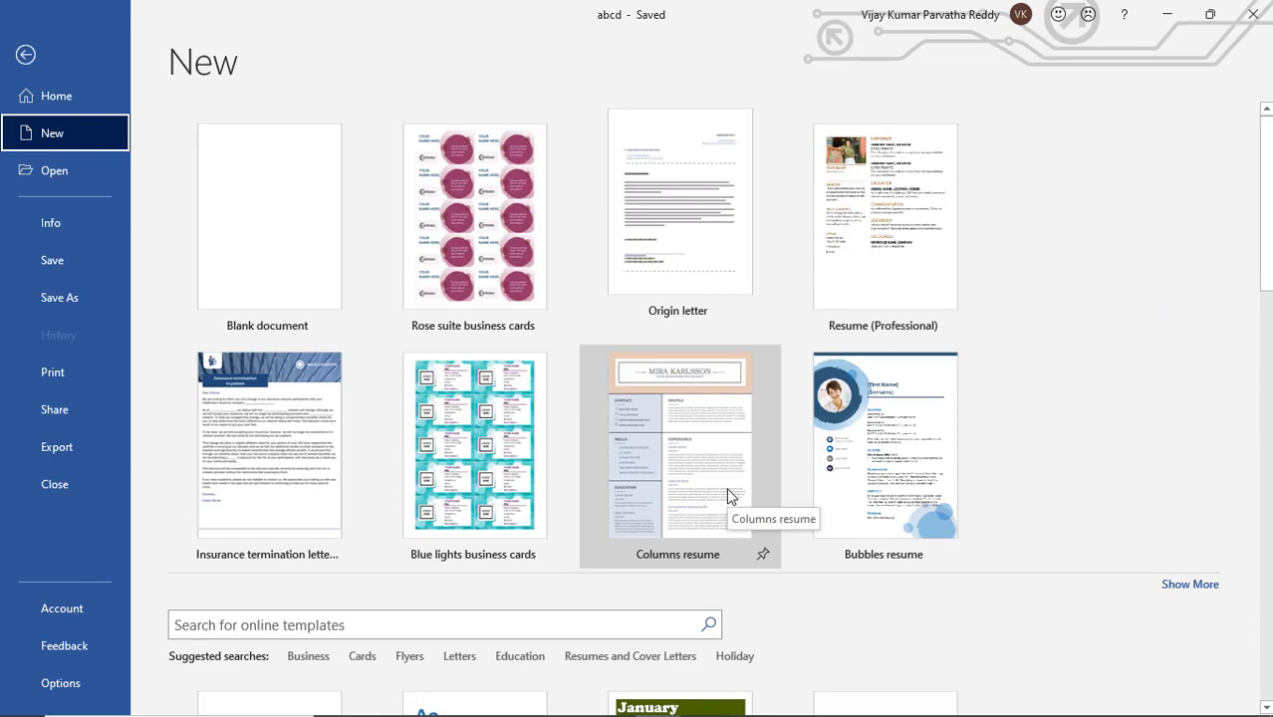
scroll(728, 491, "down", 3)
scroll(728, 495, "down", 3)
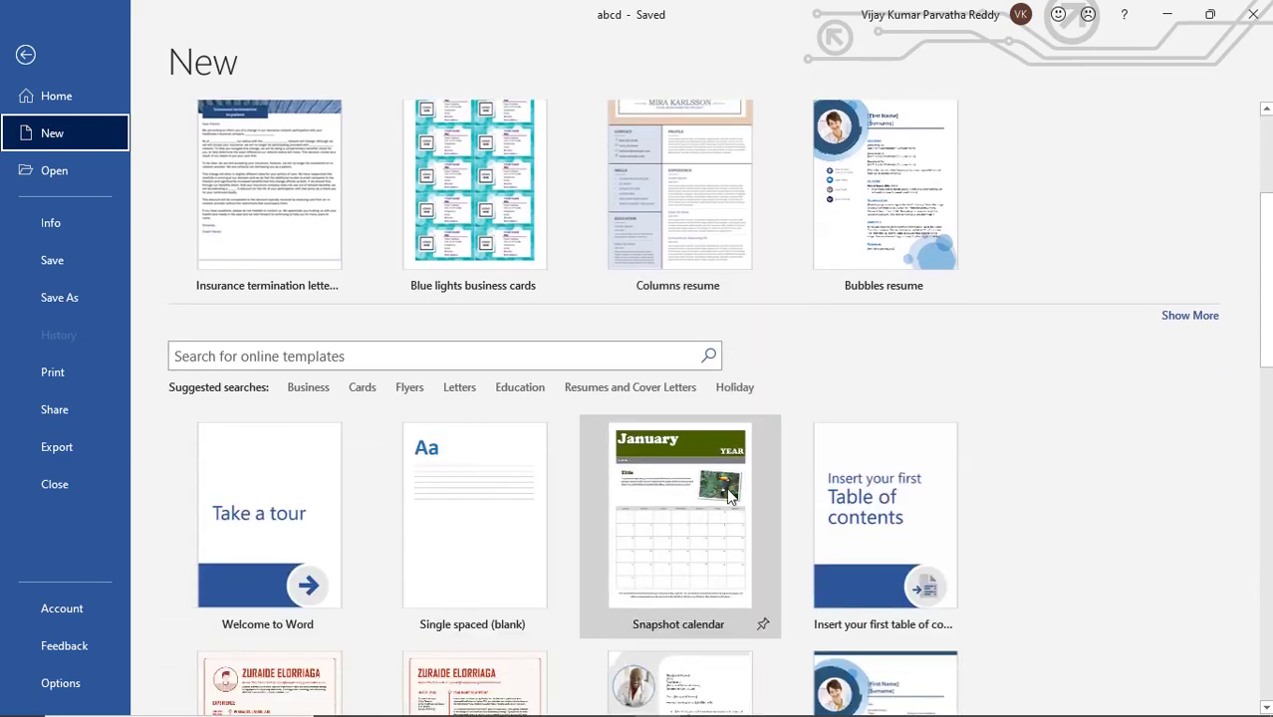
scroll(729, 495, "down", 20)
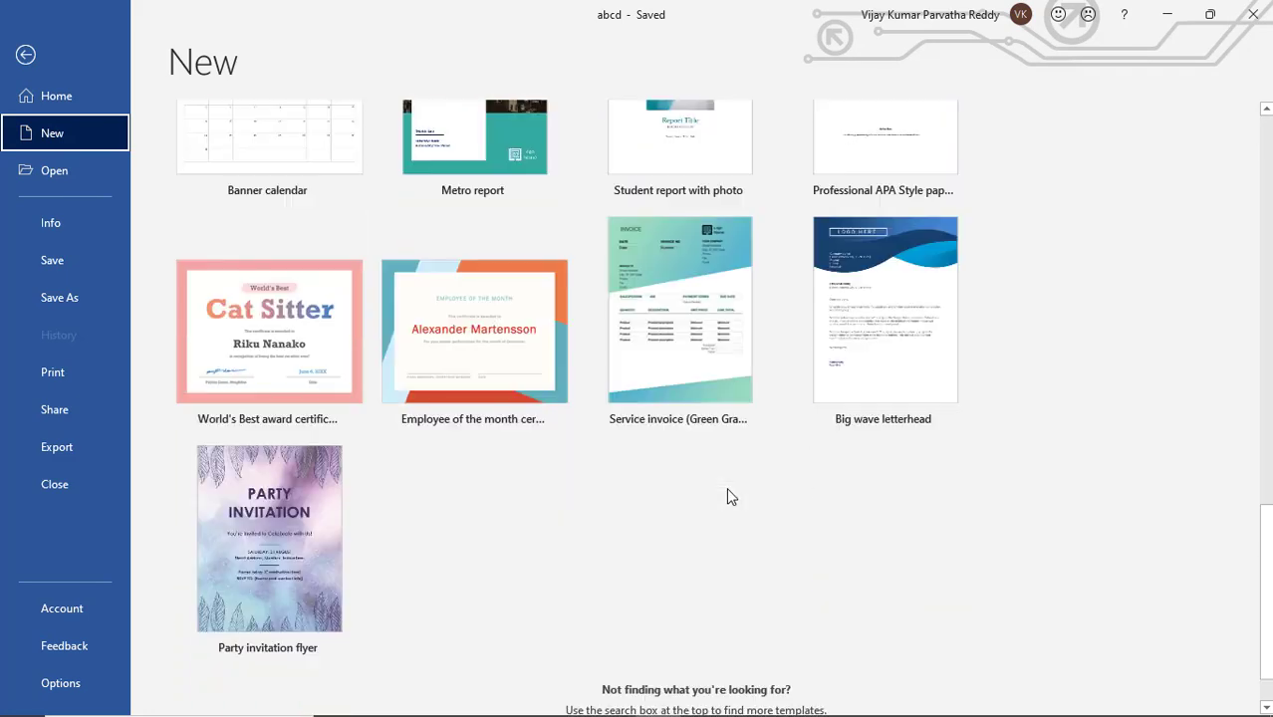
scroll(729, 495, "up", 15)
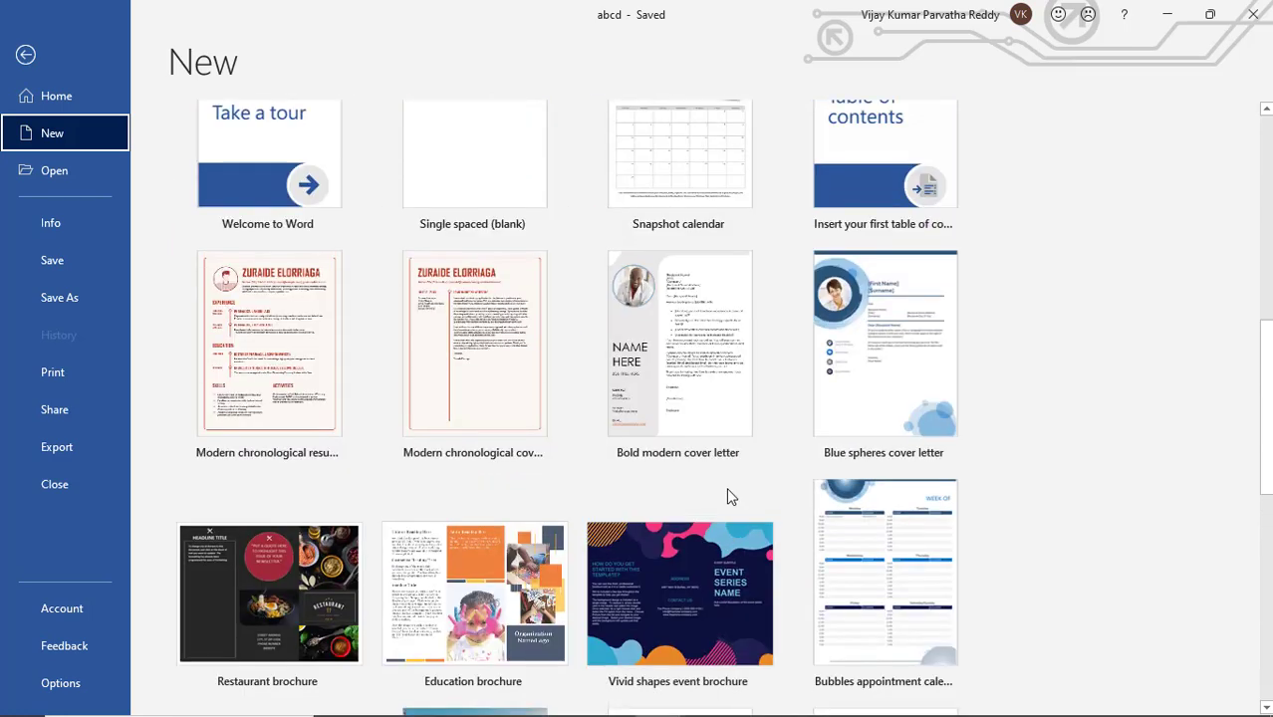
scroll(728, 495, "up", 10)
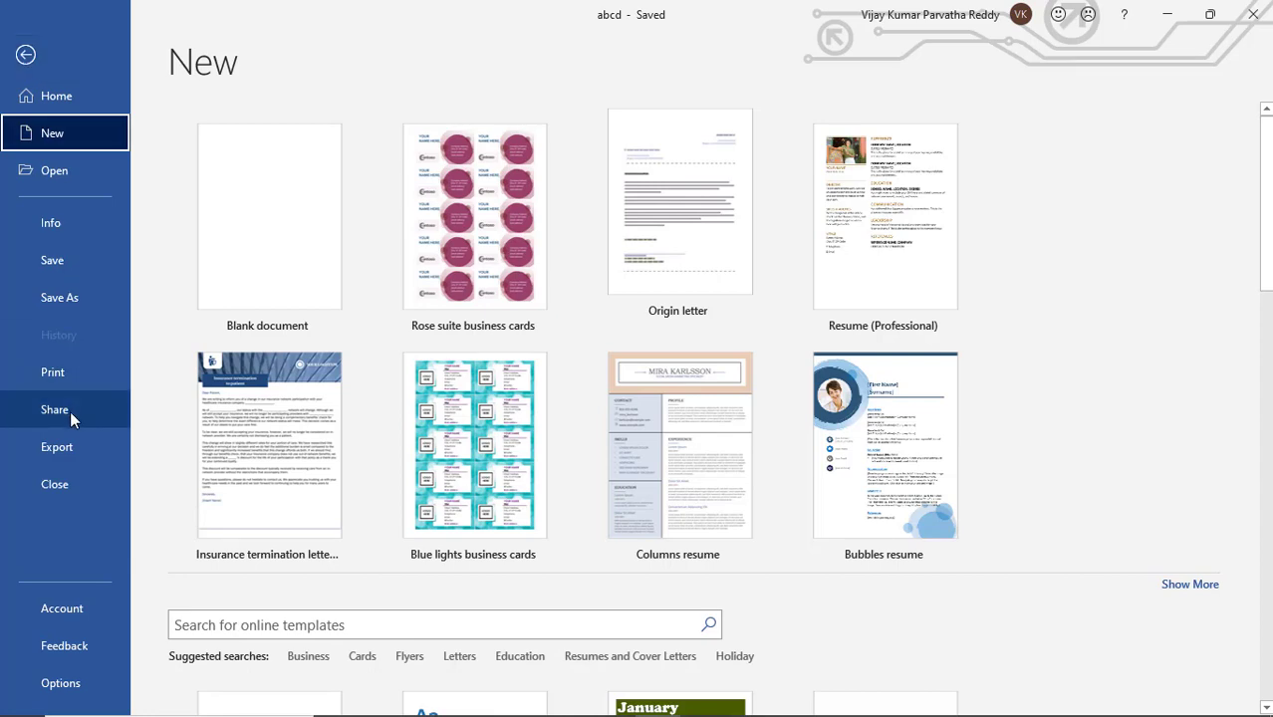
- Review the file types offered for export, open a blank Notepad window to illustrate plain text, and switch back to Word
left_click(76, 439)
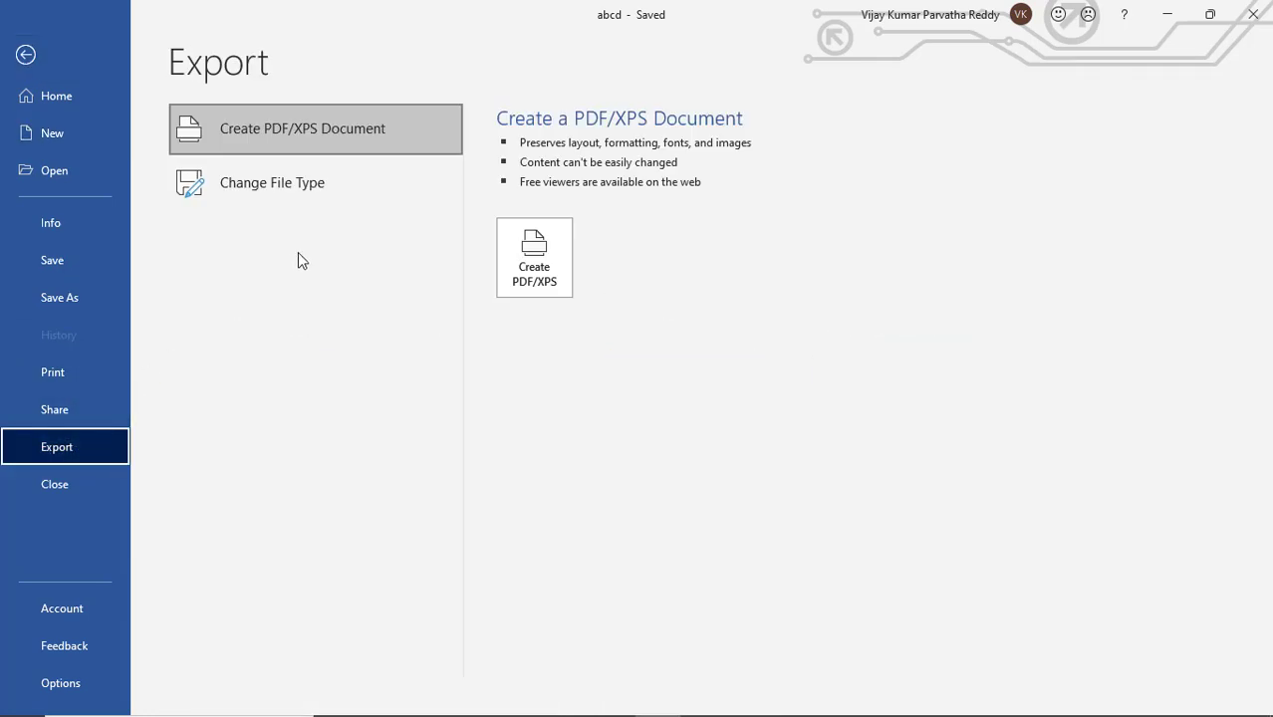
left_click(296, 189)
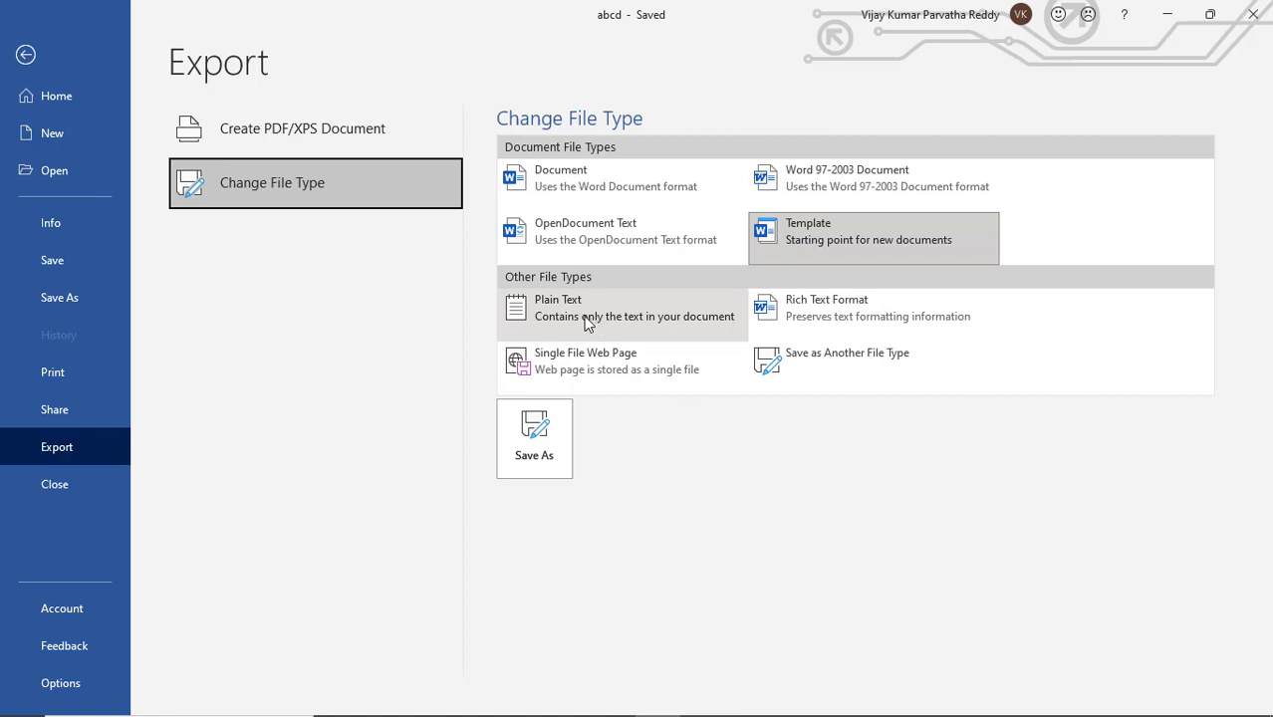
left_click(199, 699)
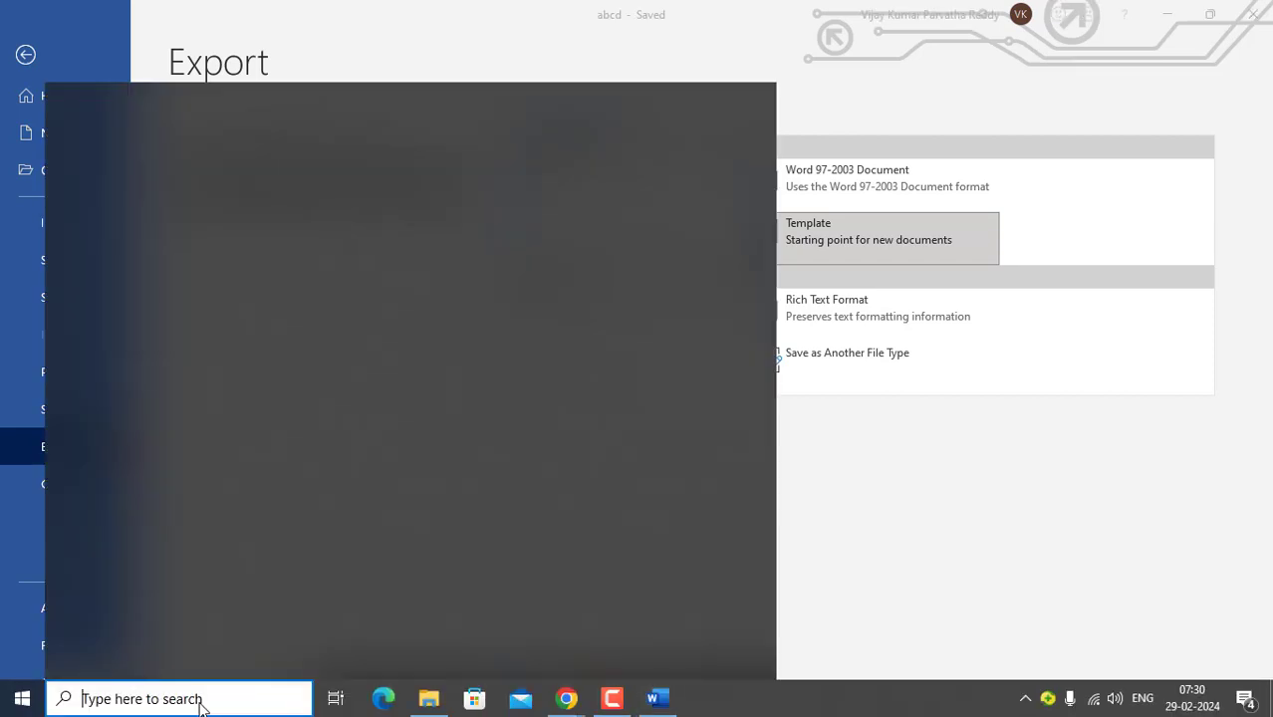
type("no")
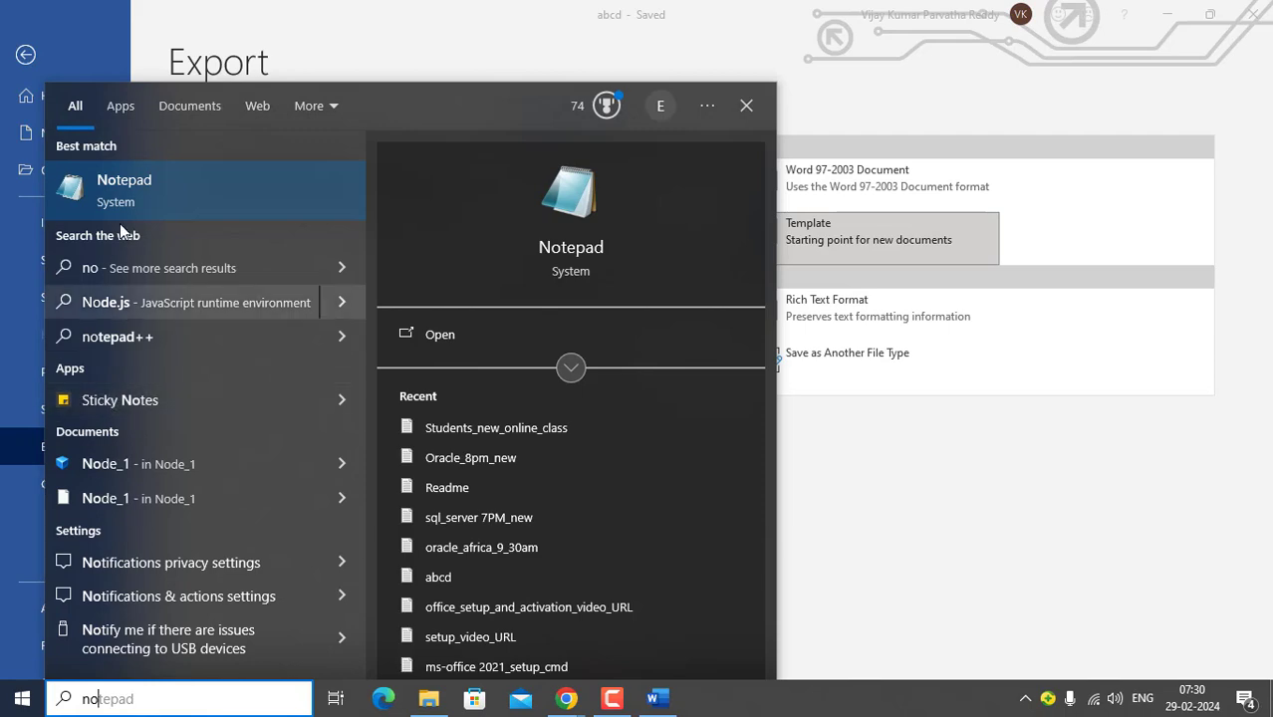
left_click(120, 195)
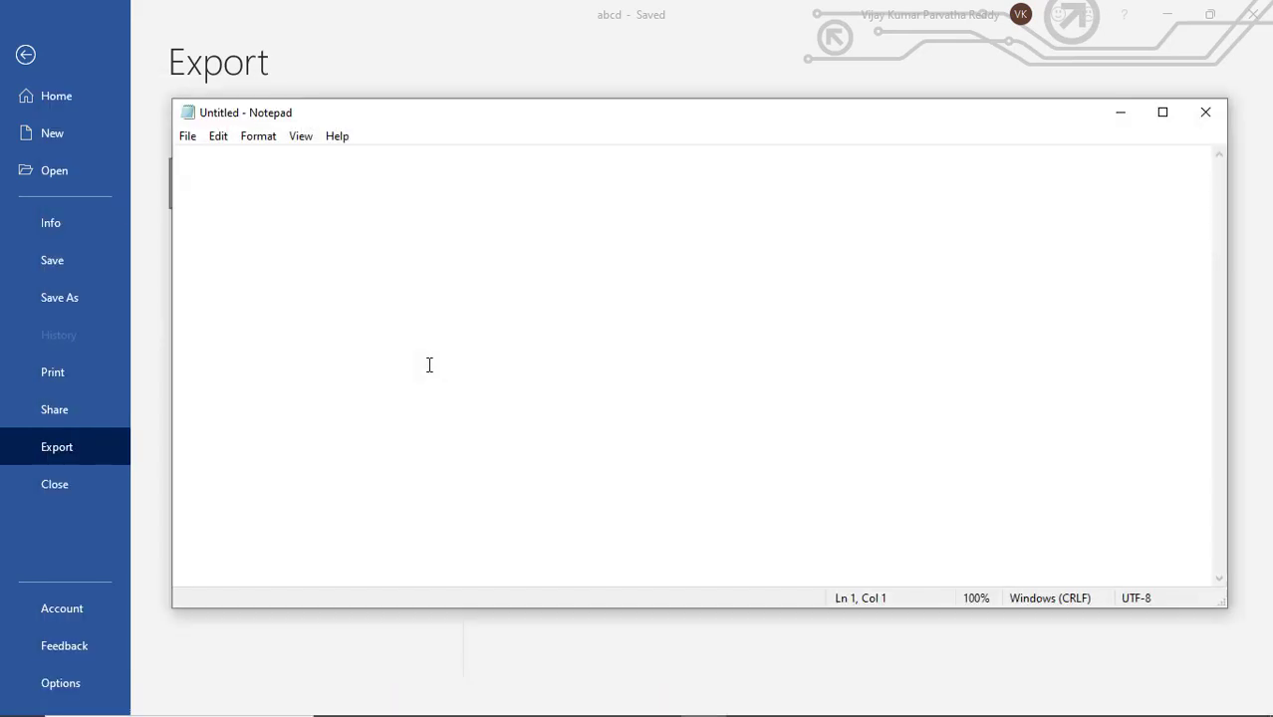
key("alt+Tab")
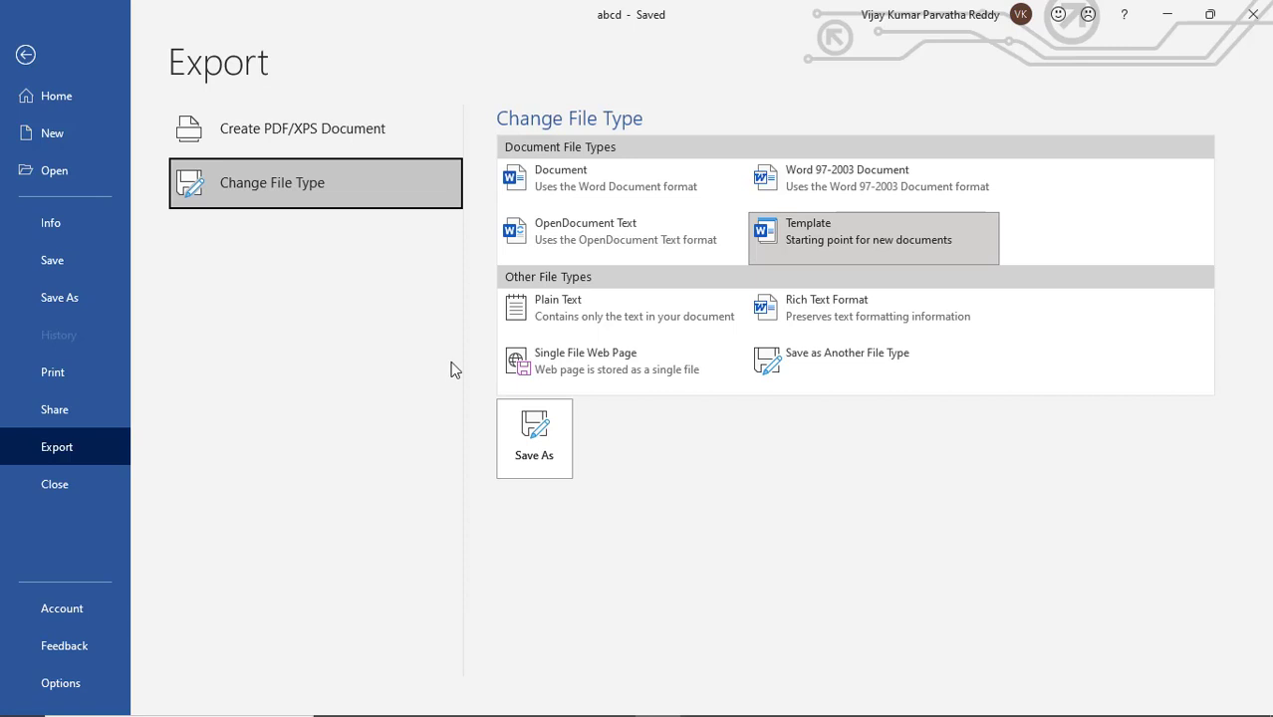
- Open the recent abcd document stored locally in Documents » Telugu
left_click(25, 57)
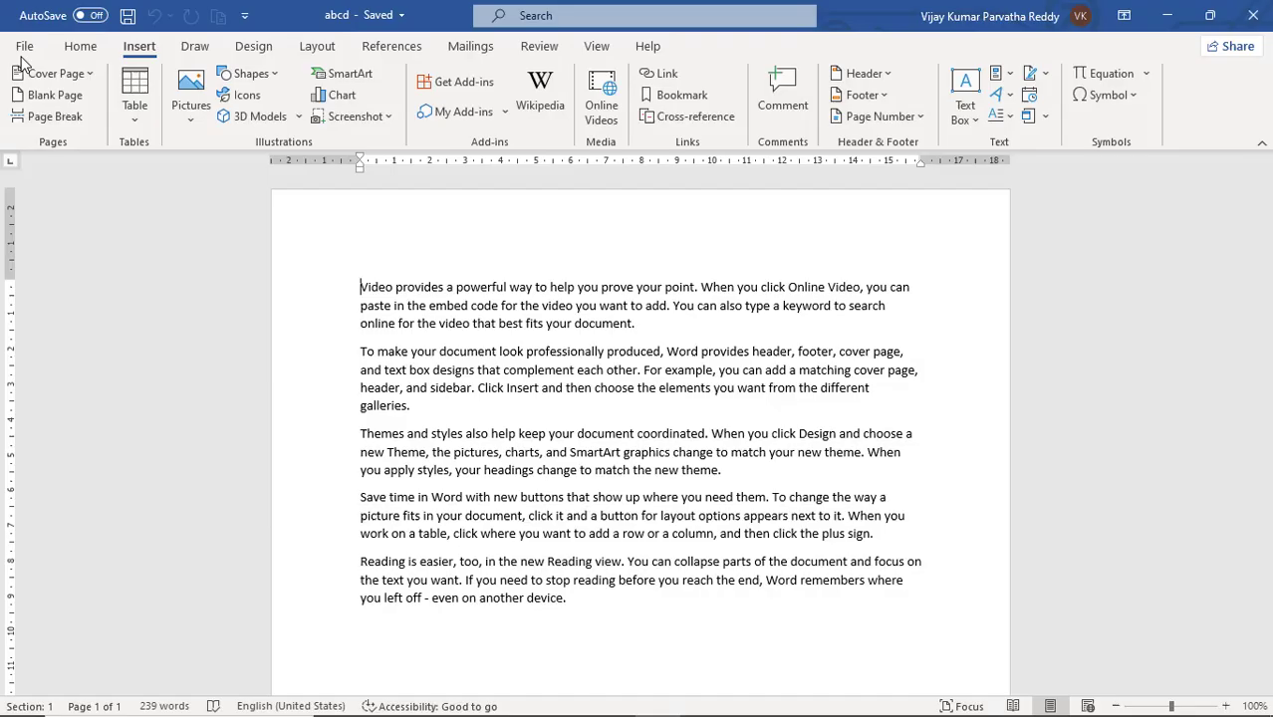
left_click(27, 52)
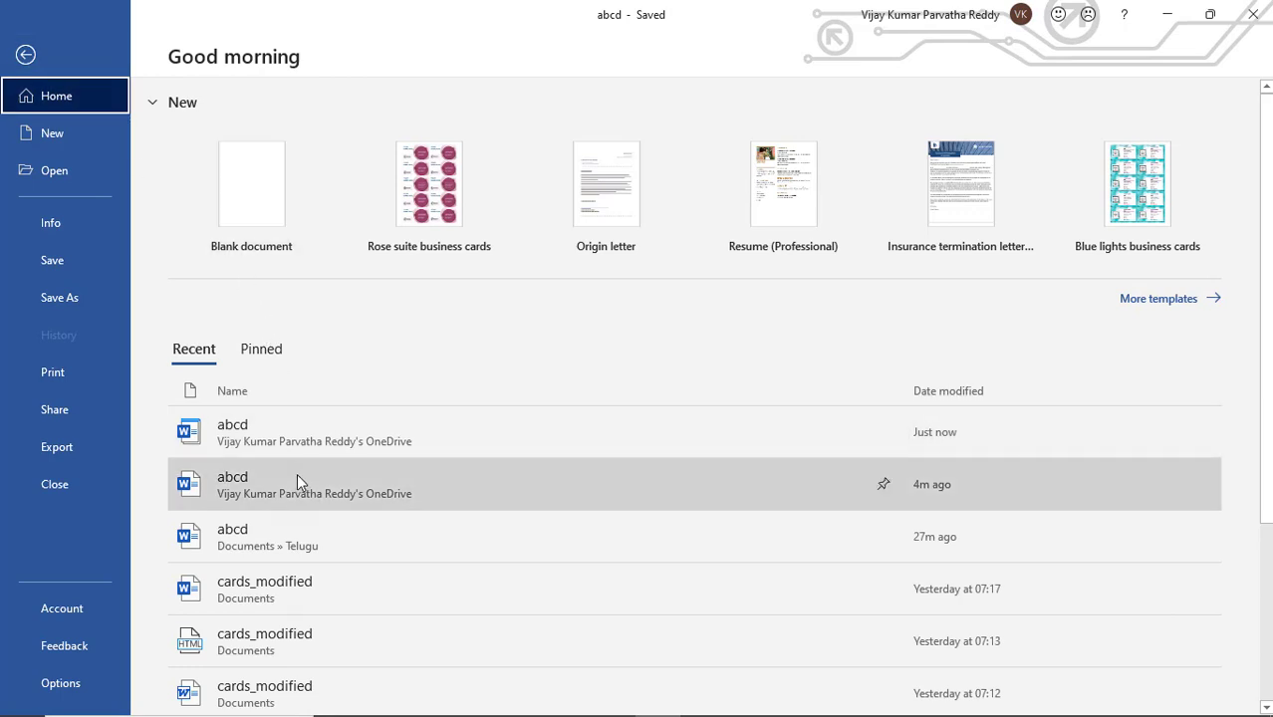
left_click(299, 548)
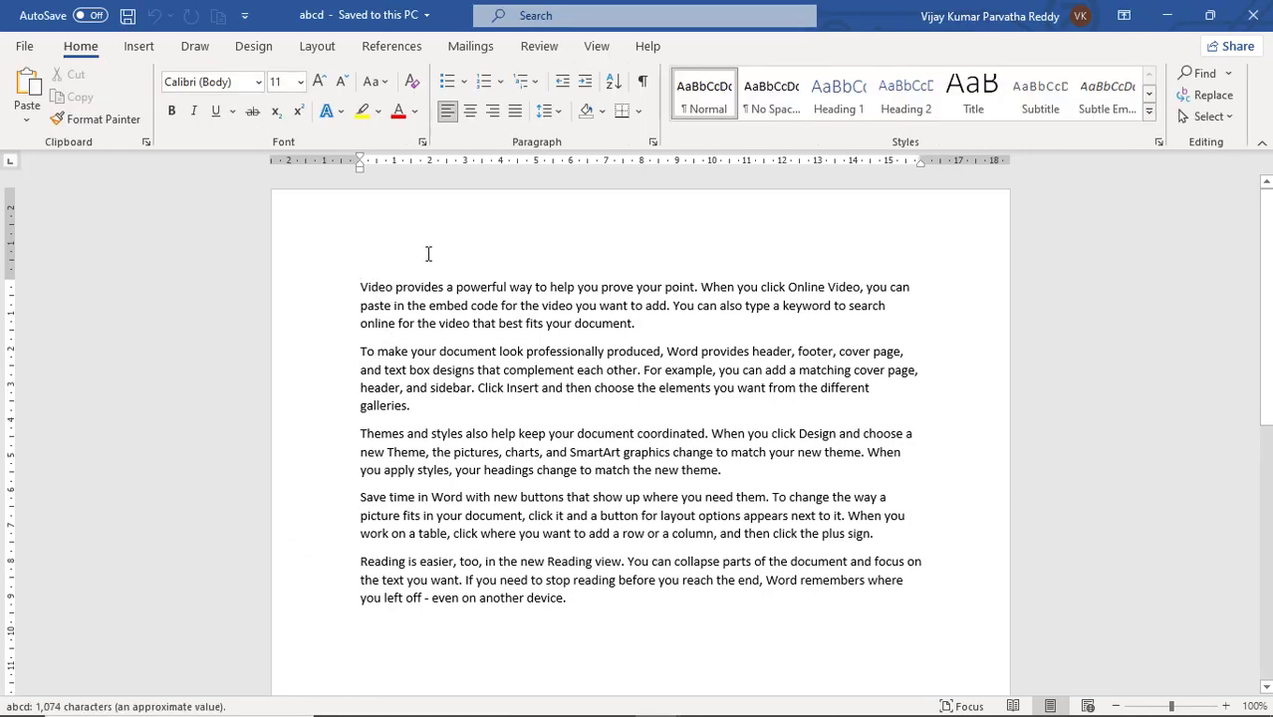
- Colour the text of the first paragraph red and highlight the second paragraph in yellow
left_click_drag(359, 293, 672, 325)
left_click(399, 111)
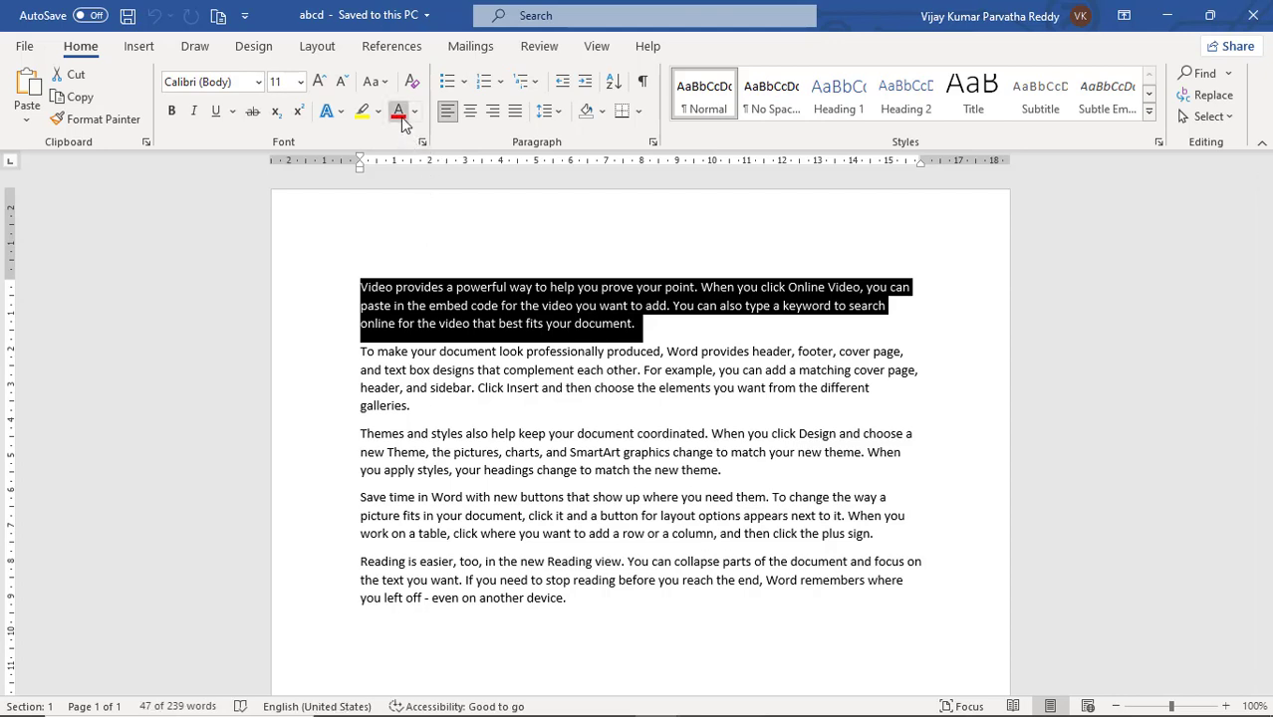
left_click(514, 417)
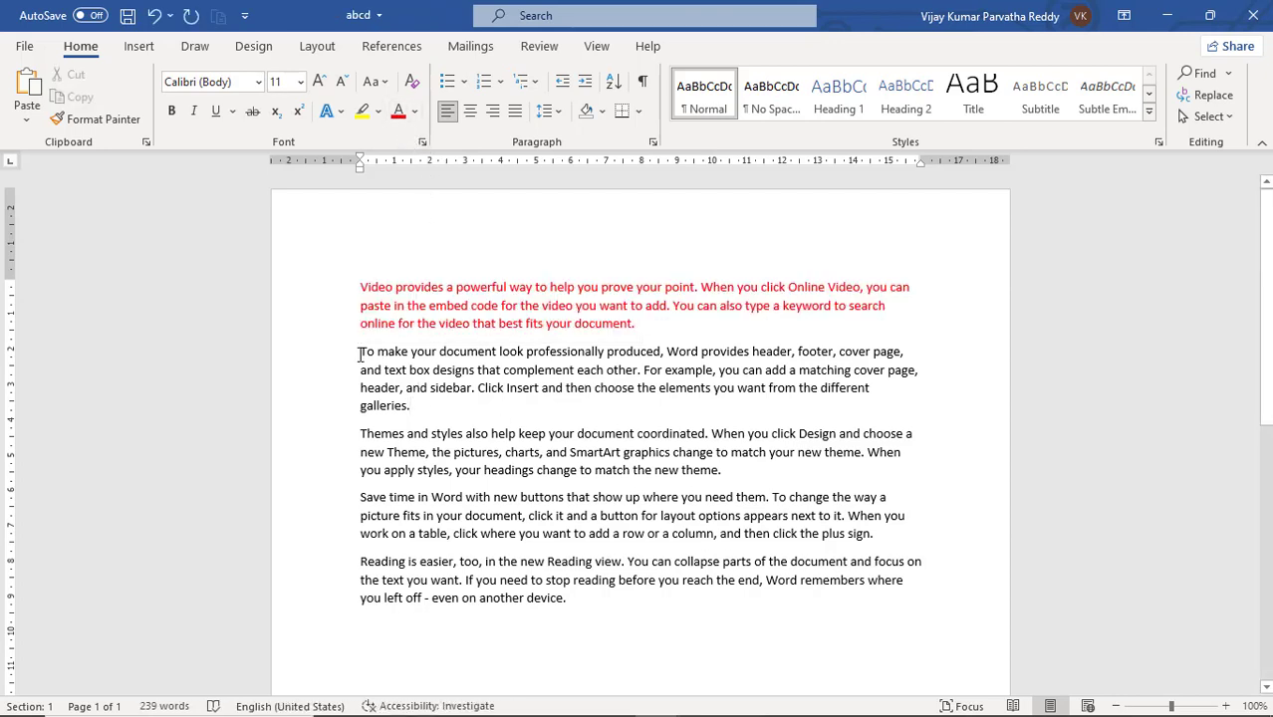
triple_click(402, 392)
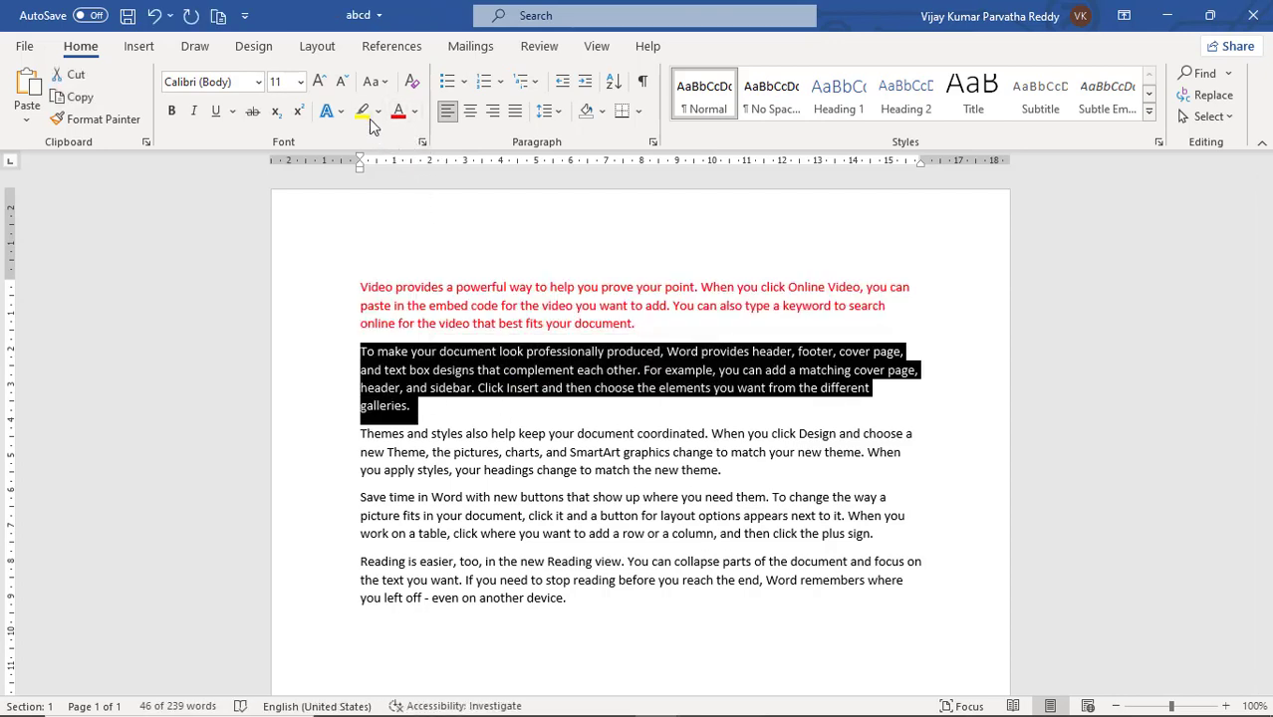
left_click(361, 112)
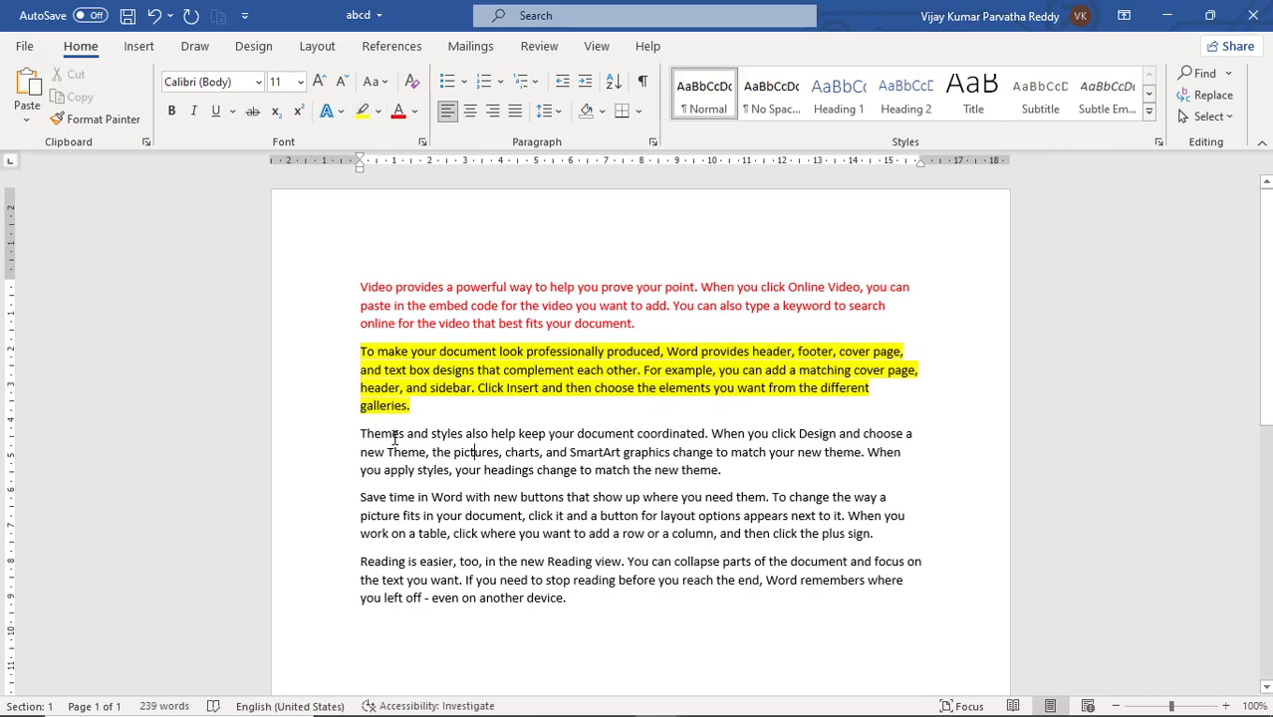
- Apply the bold orange outlined text effect to the third paragraph, beginning "Themes and styles"
left_click_drag(361, 433, 754, 485)
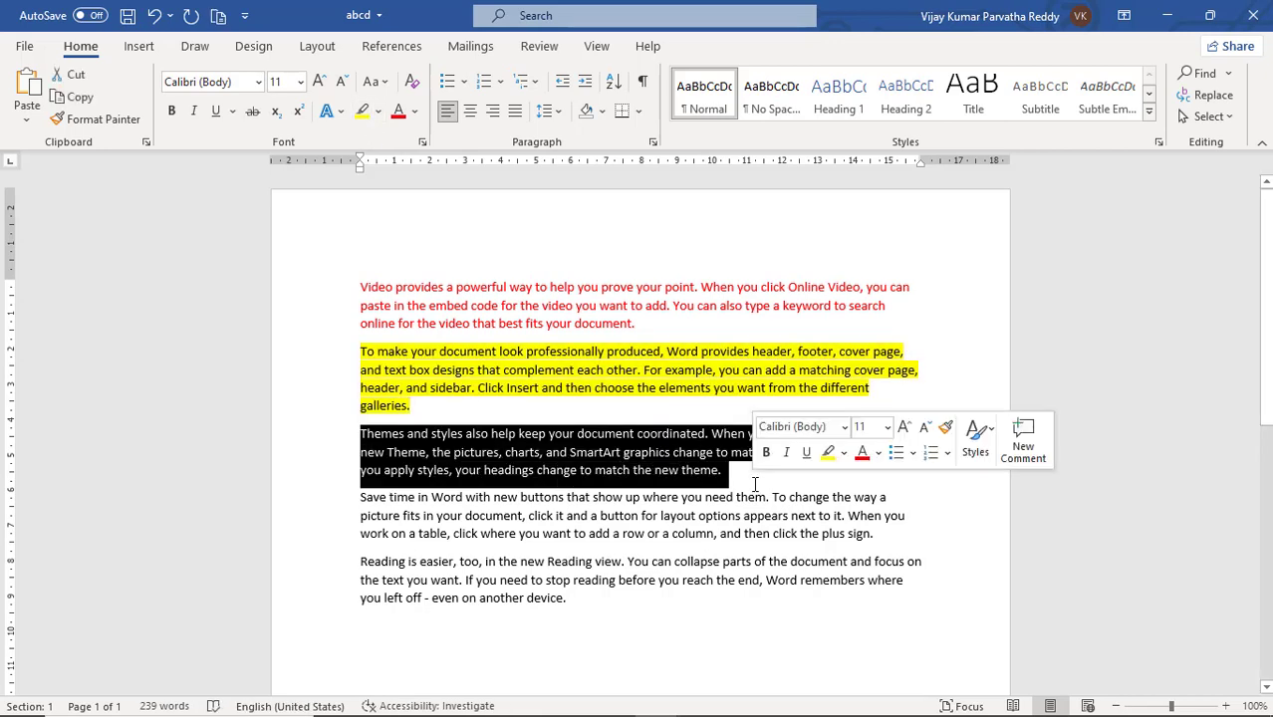
left_click(329, 114)
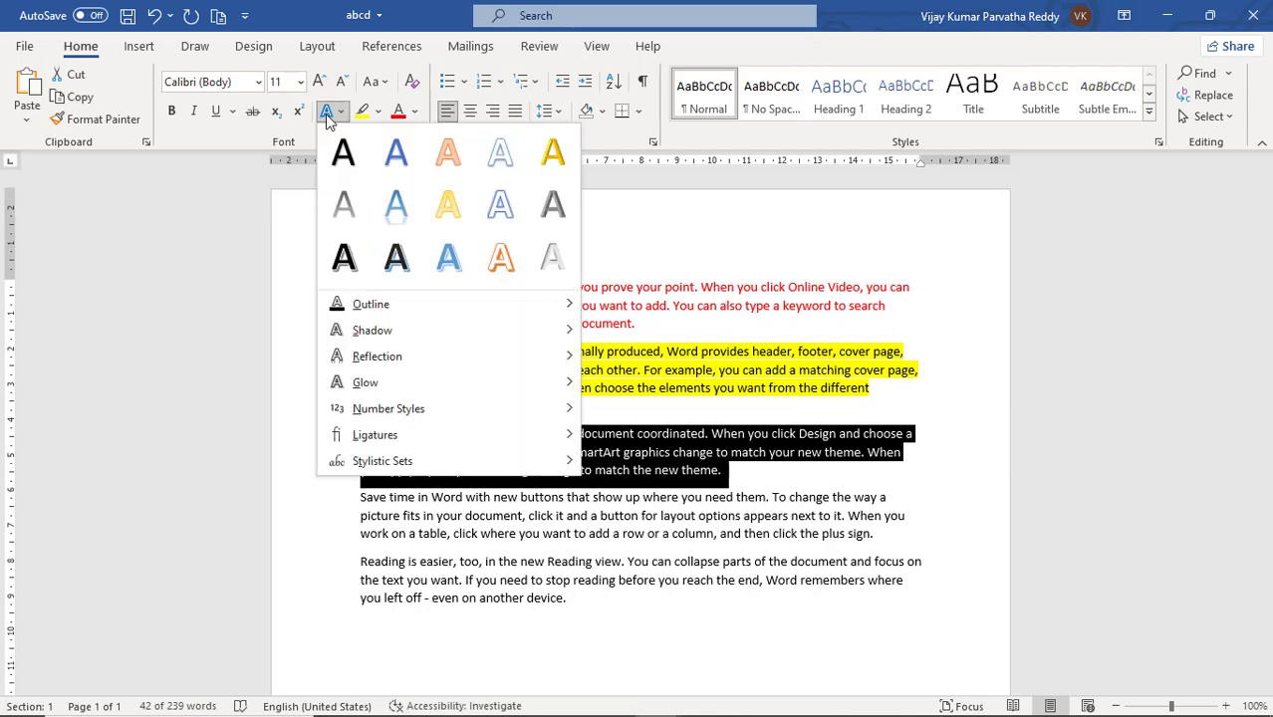
left_click(397, 257)
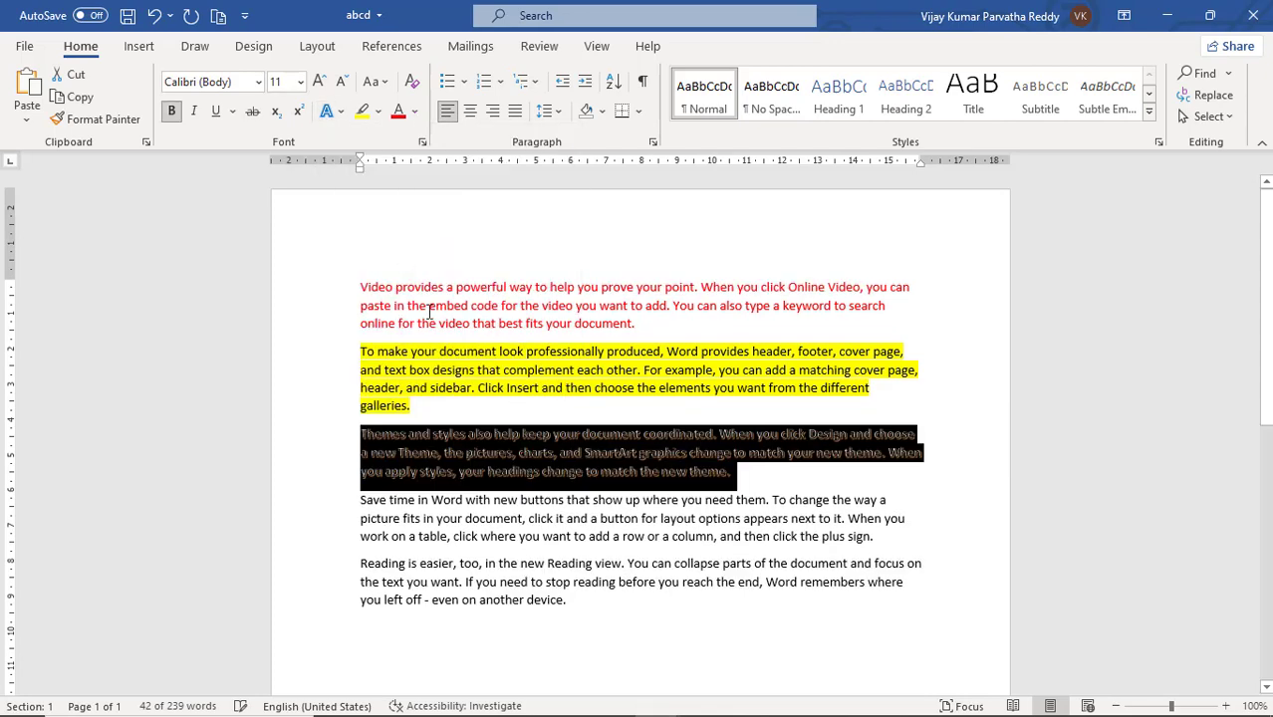
left_click(329, 111)
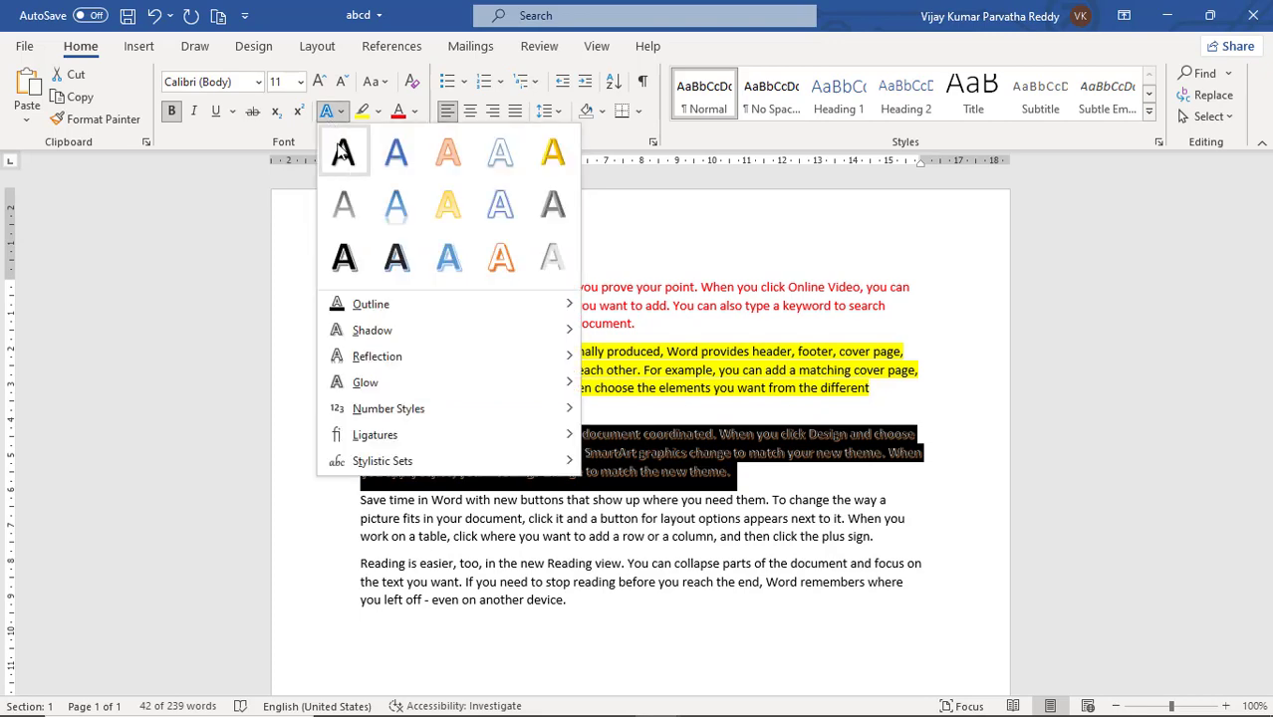
left_click(504, 261)
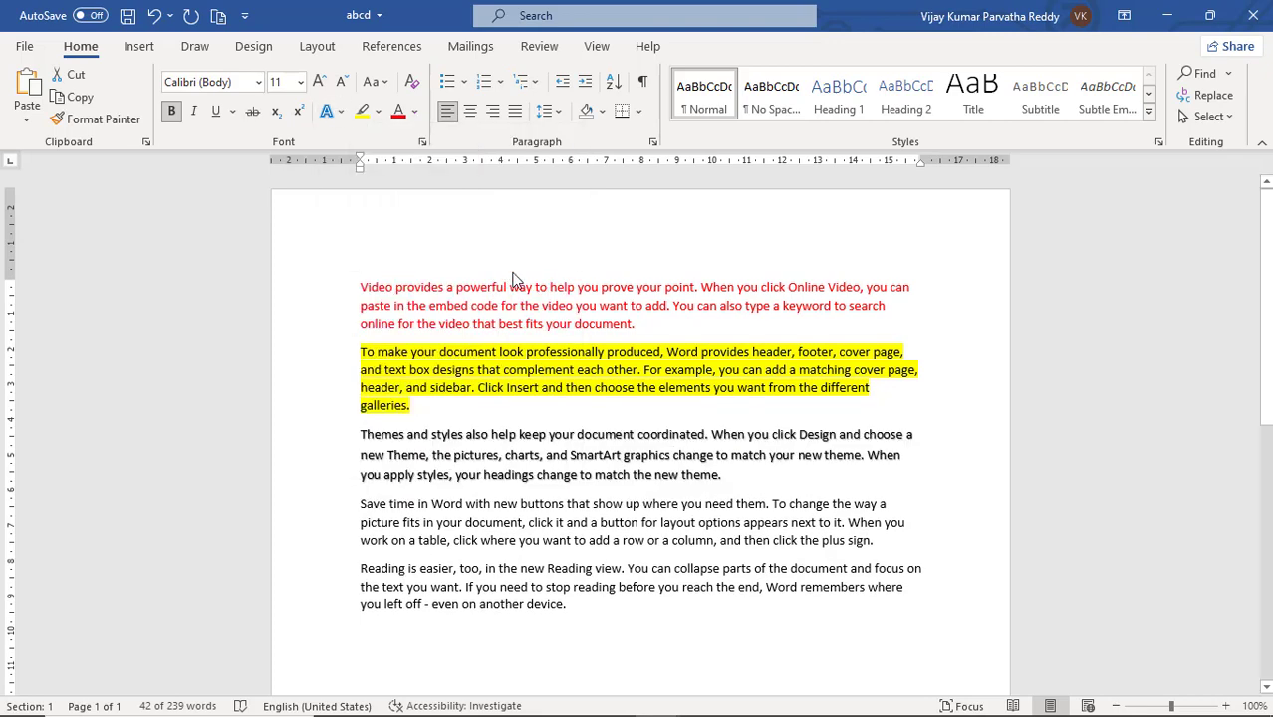
left_click(626, 415)
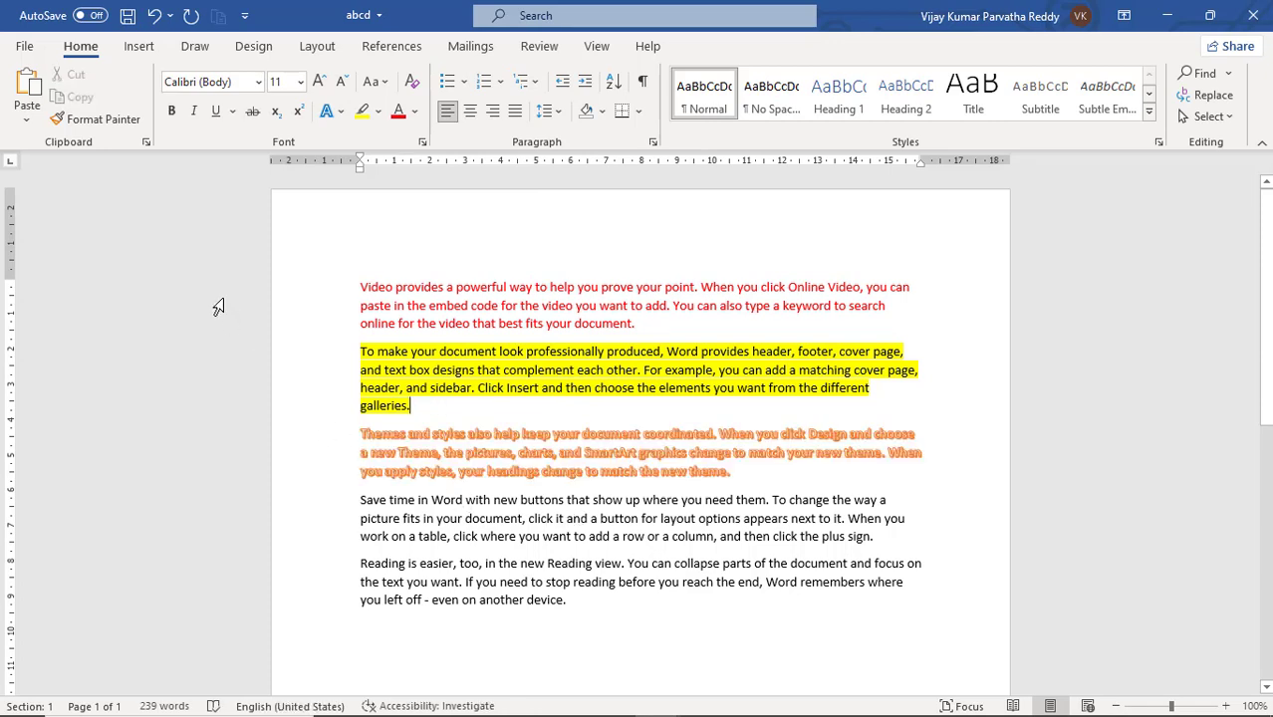
- Switch to Notepad, enter the sample text "asdfasdf asdfasdfasdf", check the available formatting options, and close it without saving
left_click(24, 48)
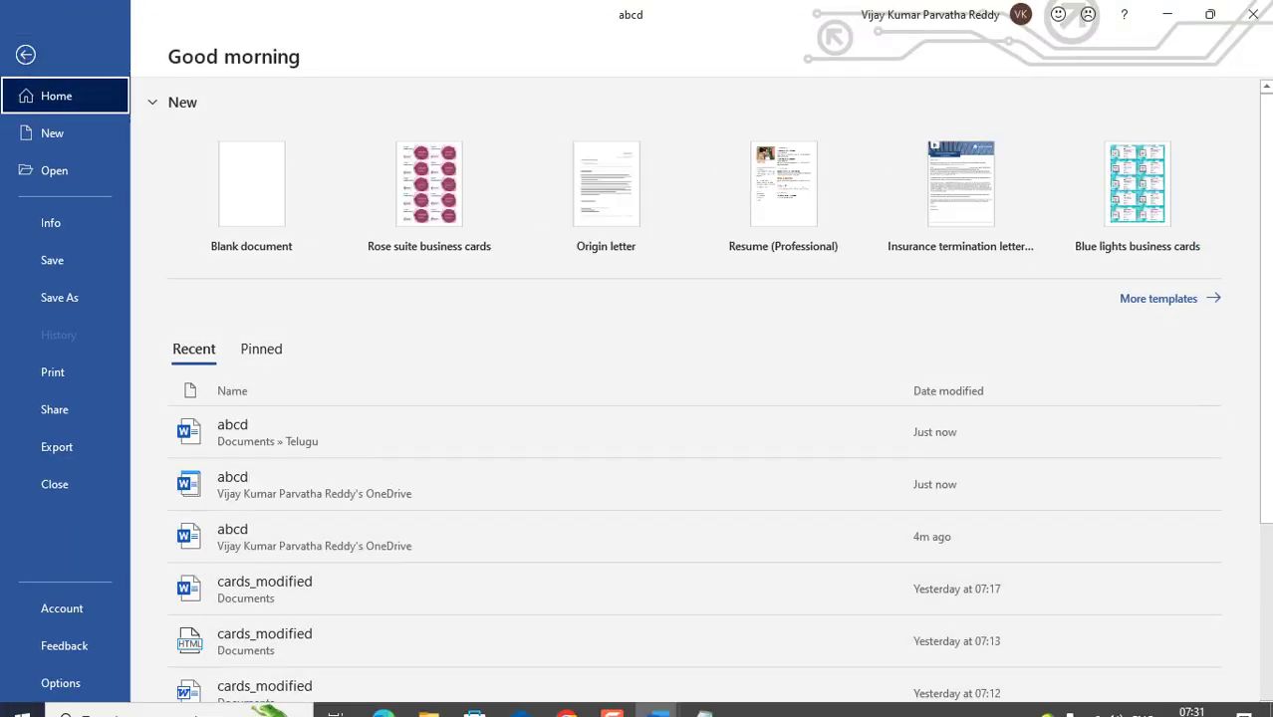
mouse_move(702, 698)
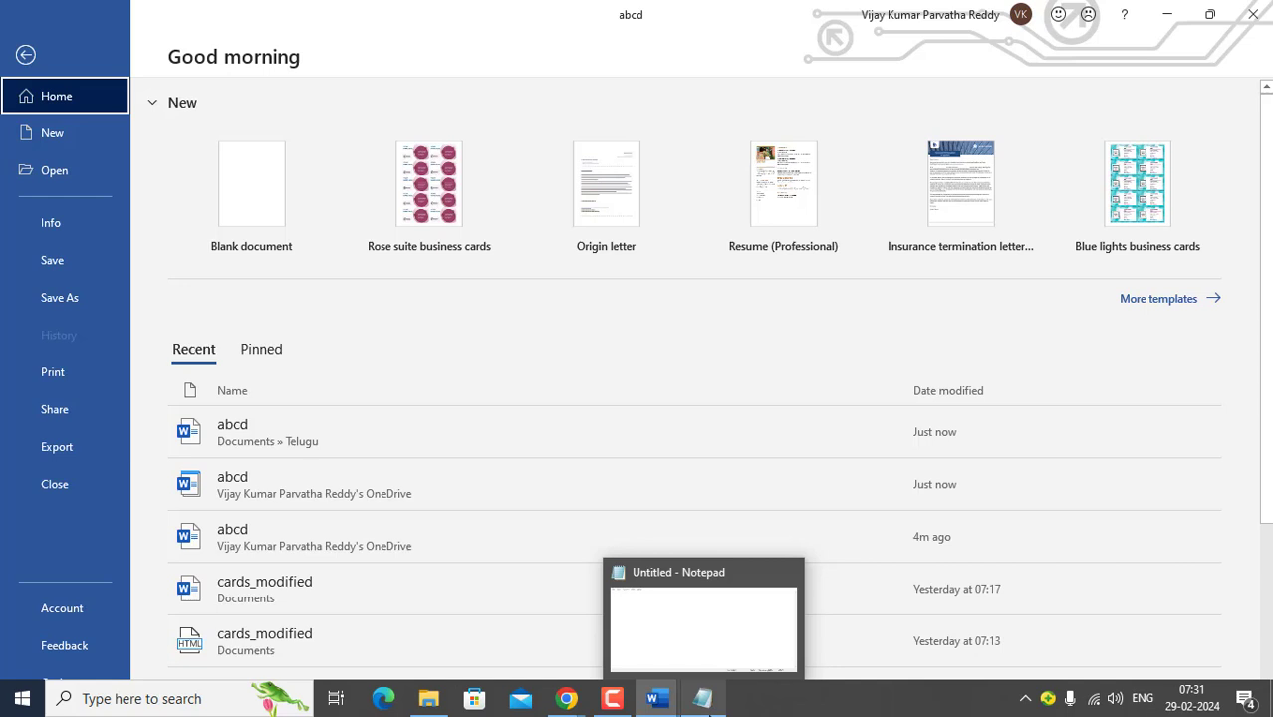
left_click(702, 699)
type("asdfas")
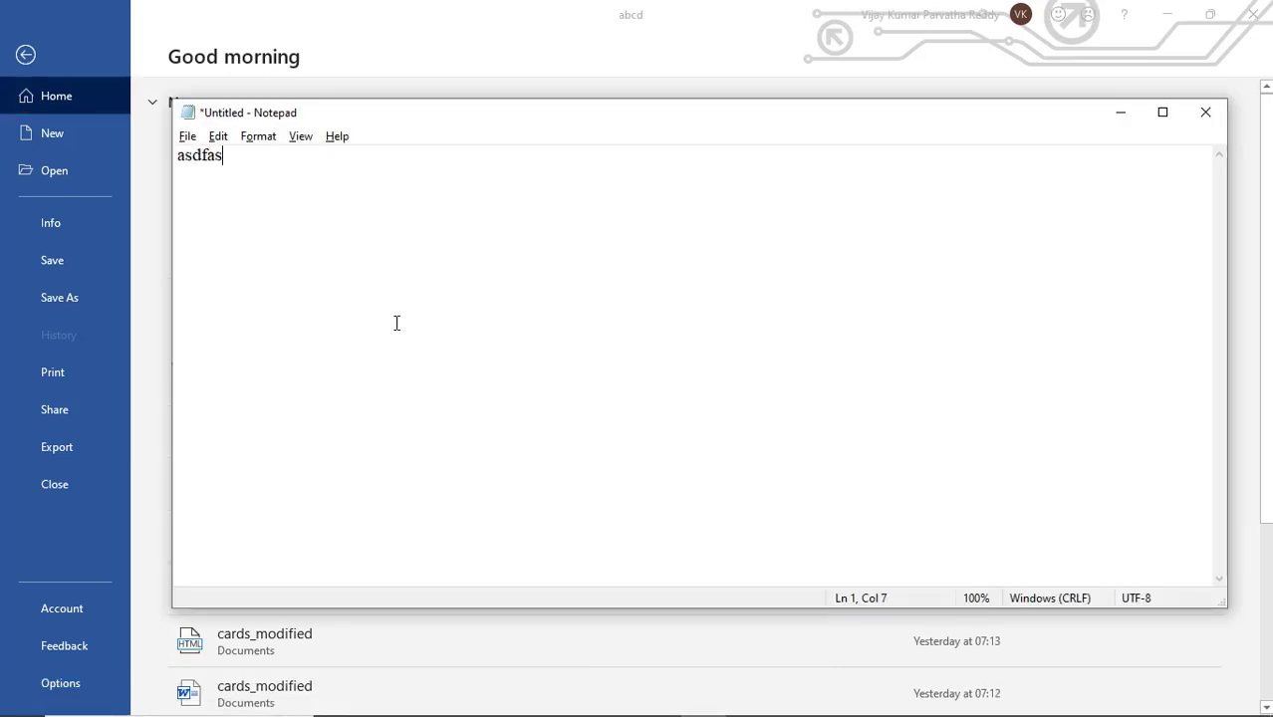
type("df asdfasdfasdf")
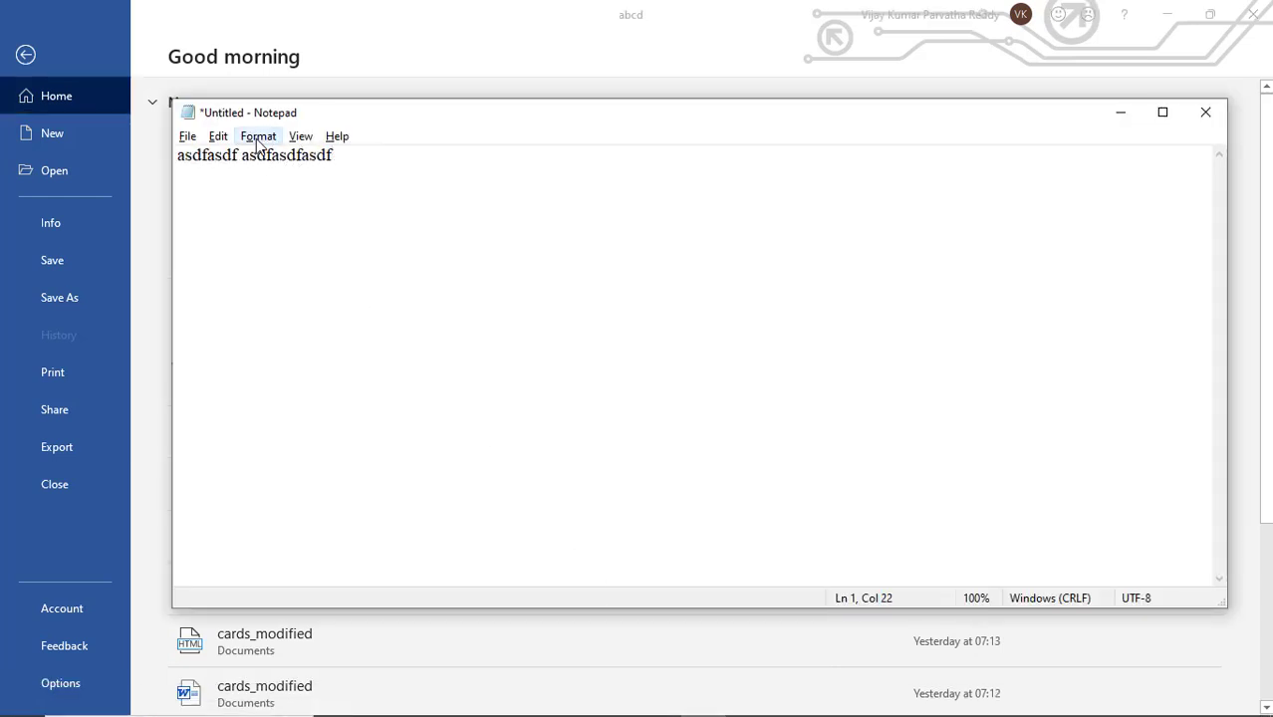
left_click(258, 137)
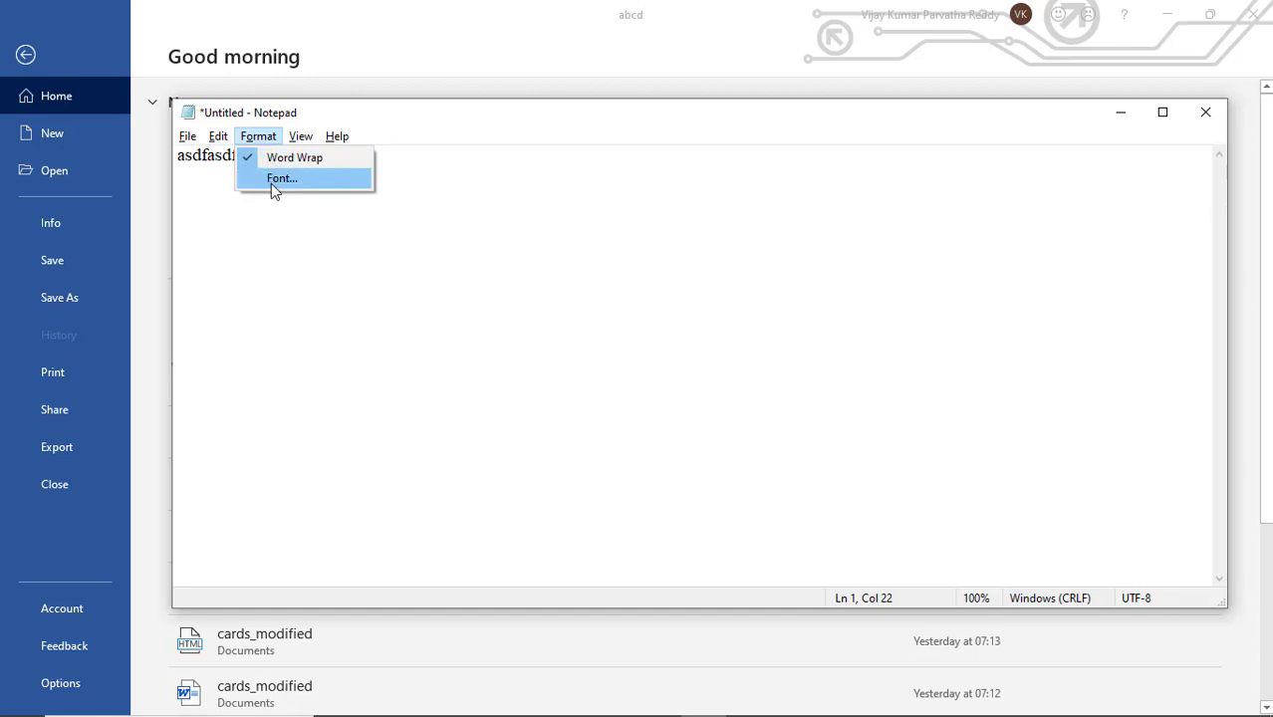
left_click(404, 198)
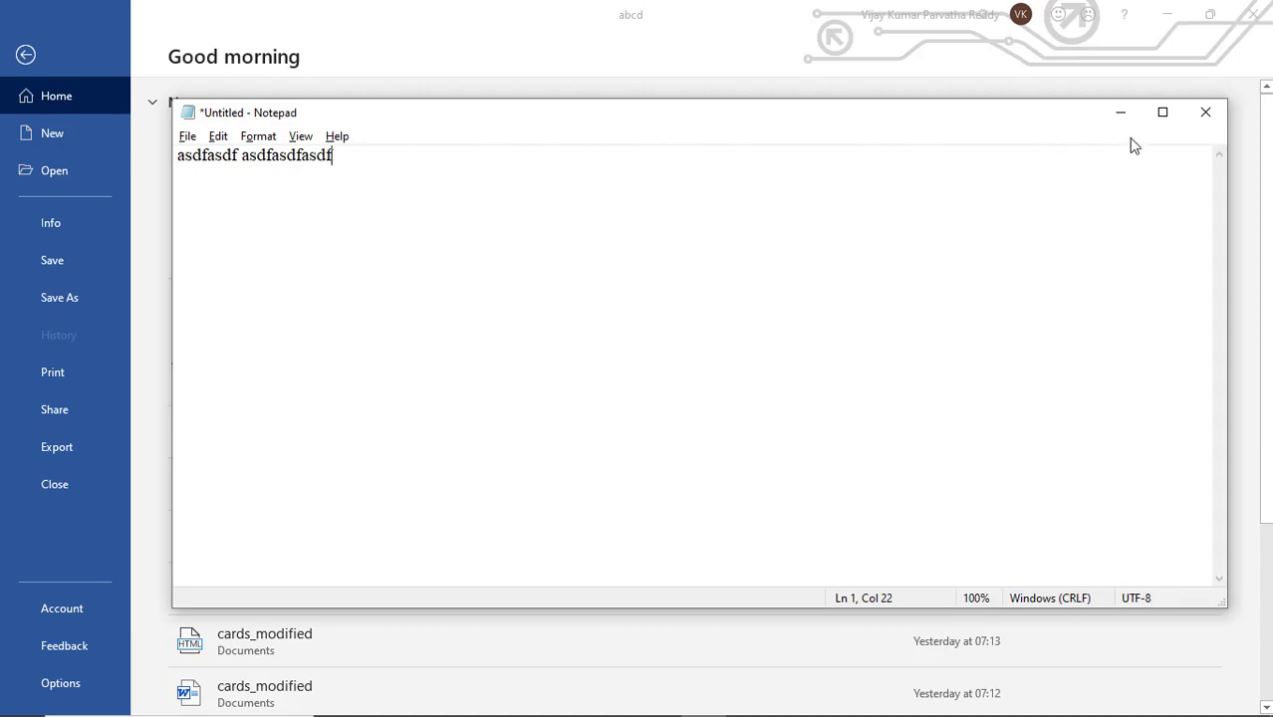
left_click(1201, 115)
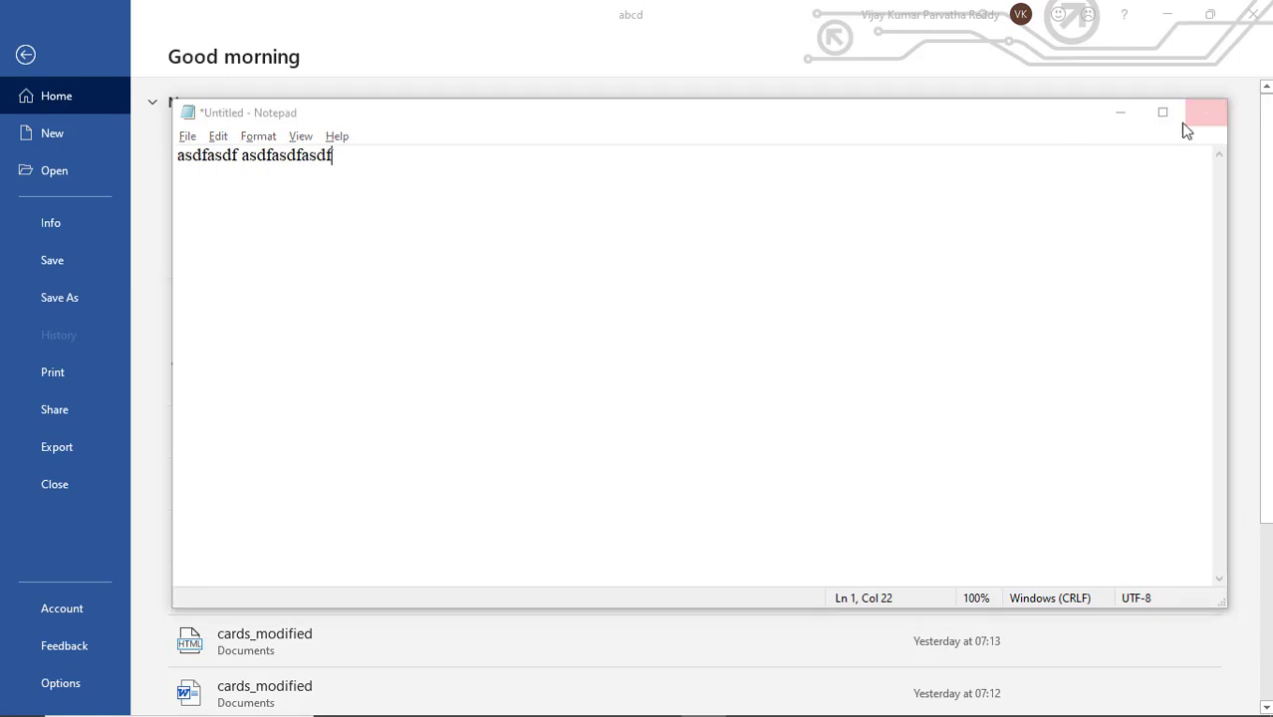
left_click(657, 370)
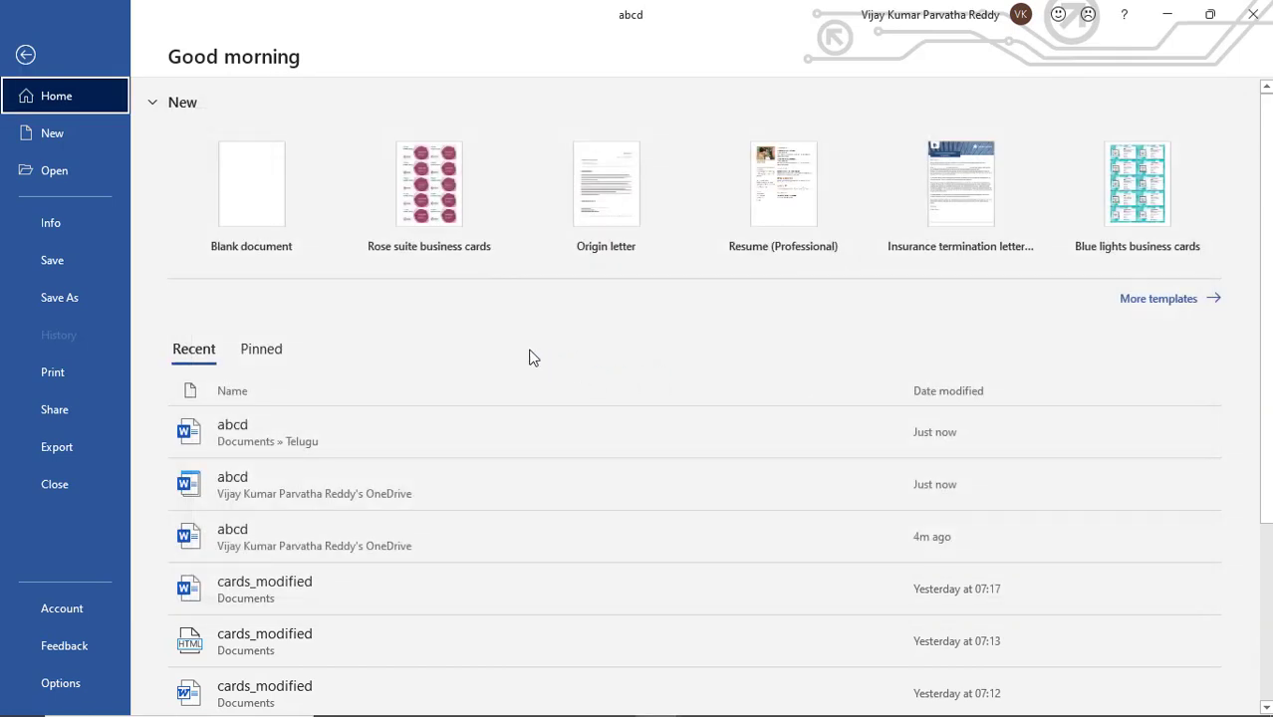
- Export the document as a Plain Text file named abcd in Documents » Telugu, using Windows (Default) encoding
left_click(81, 448)
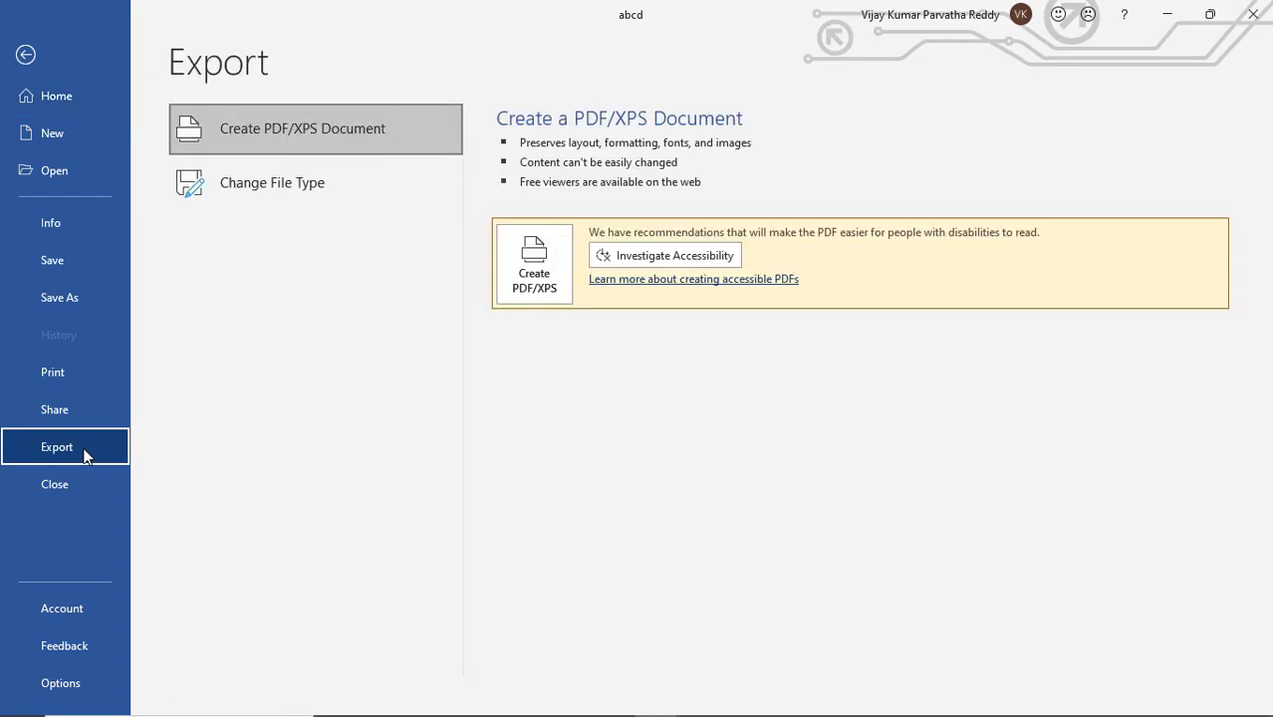
left_click(302, 198)
left_click(568, 313)
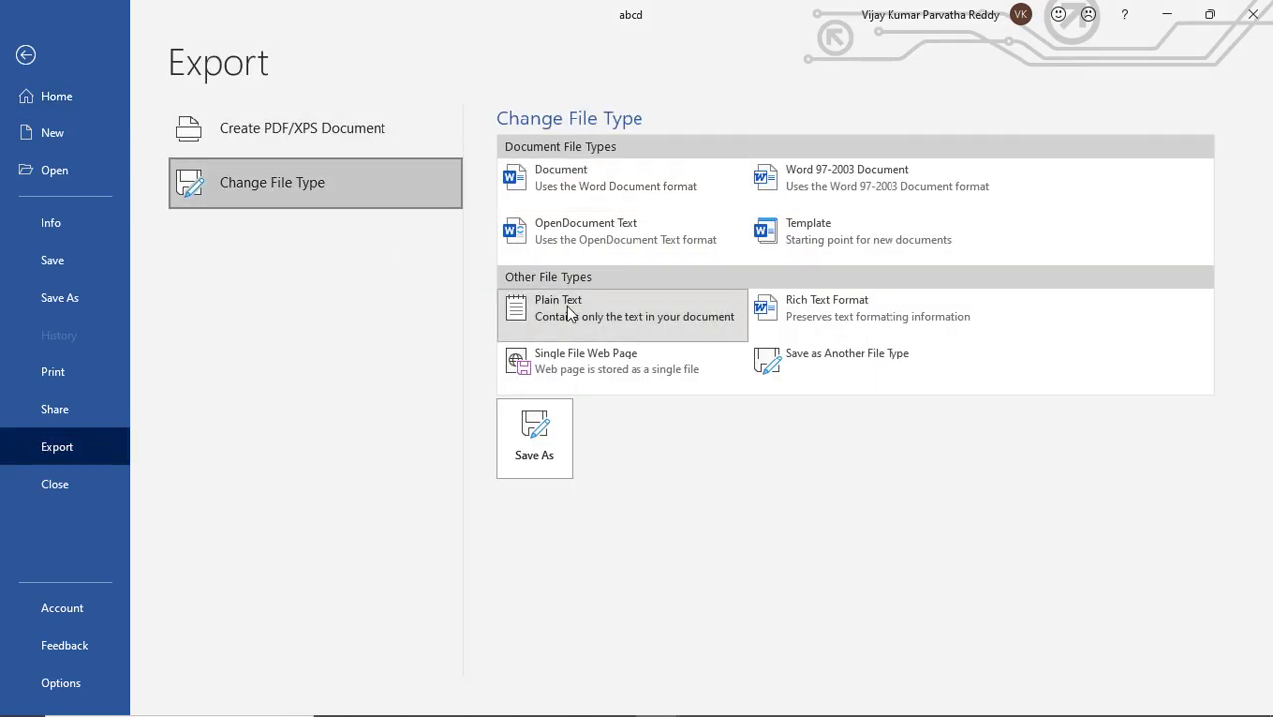
double_click(567, 313)
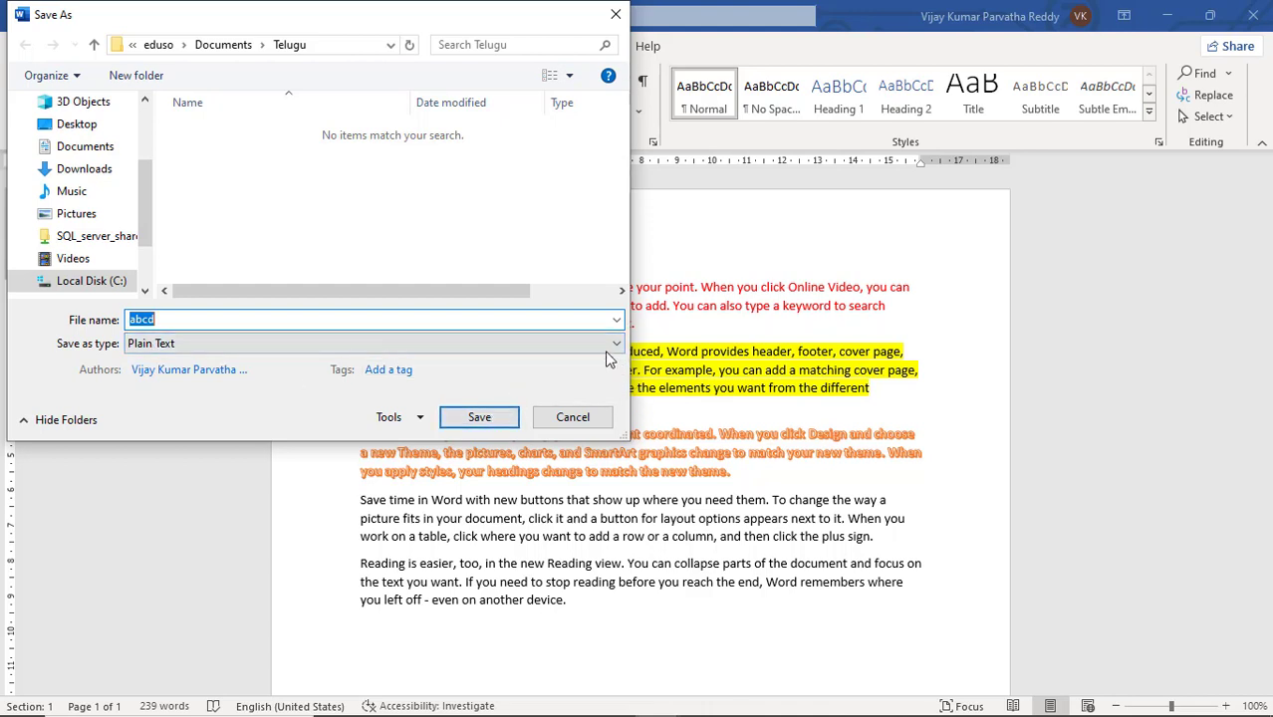
left_click(616, 346)
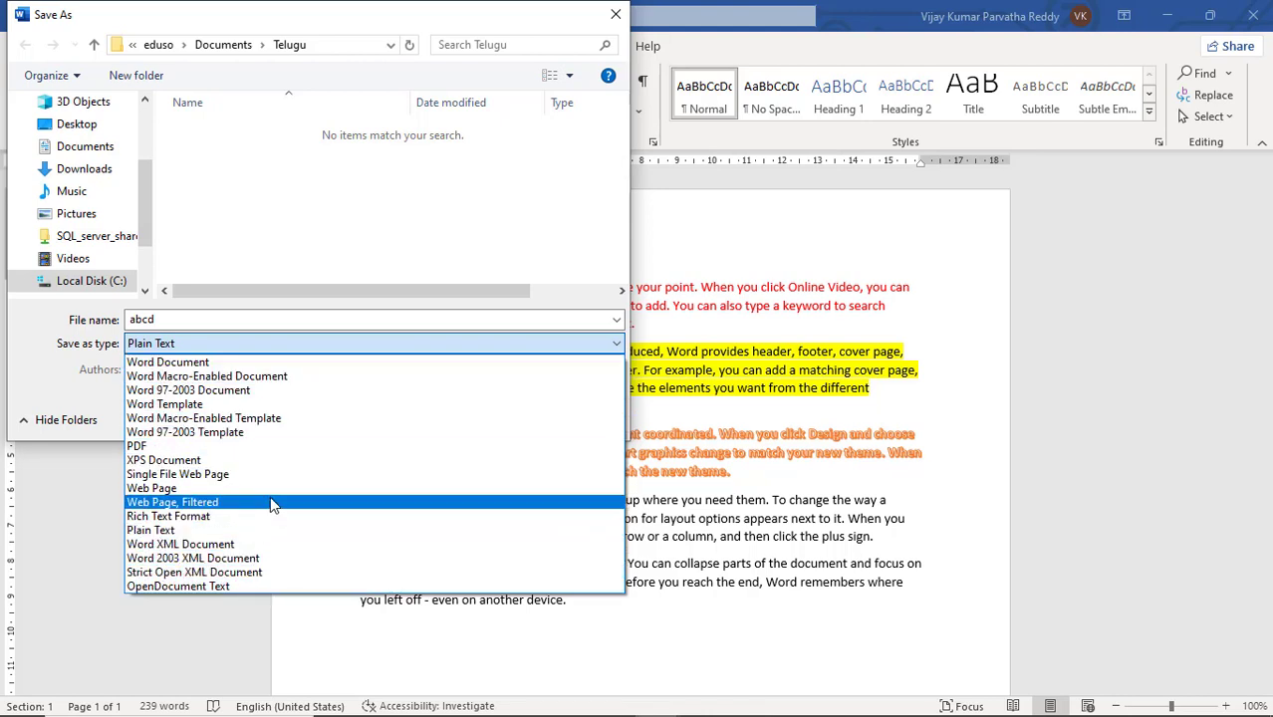
left_click(51, 320)
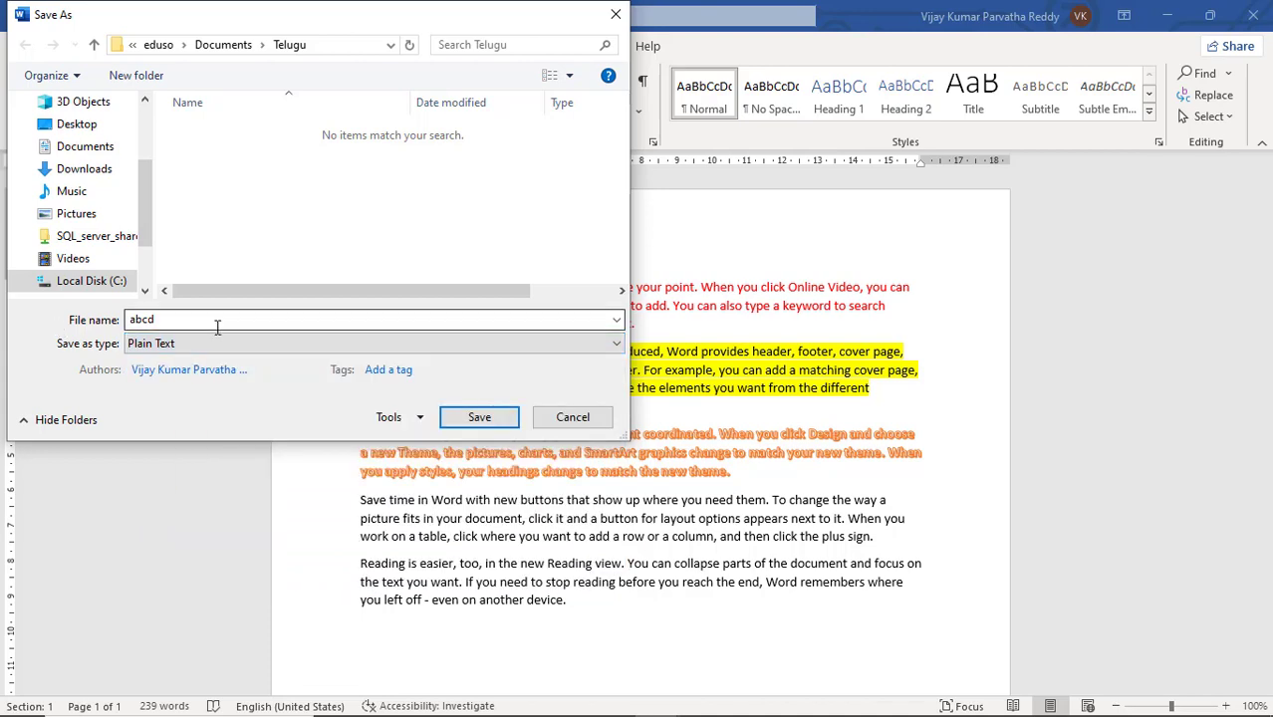
left_click(474, 415)
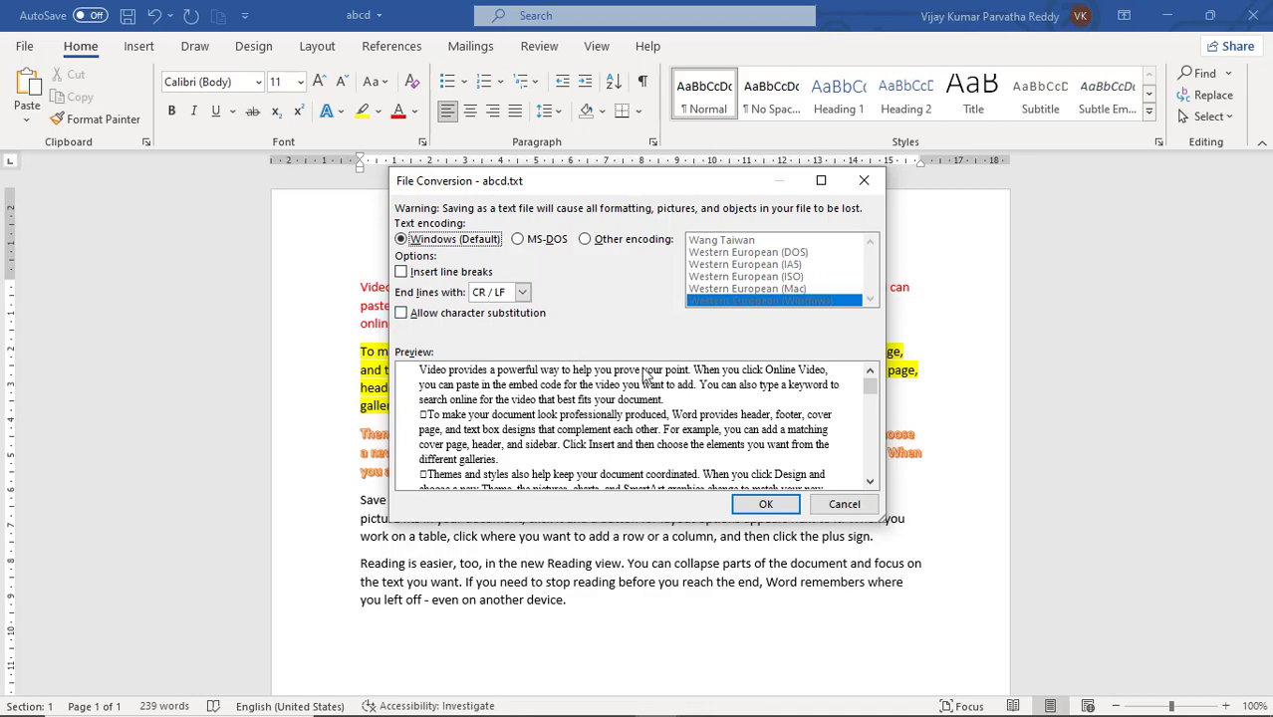
left_click(764, 505)
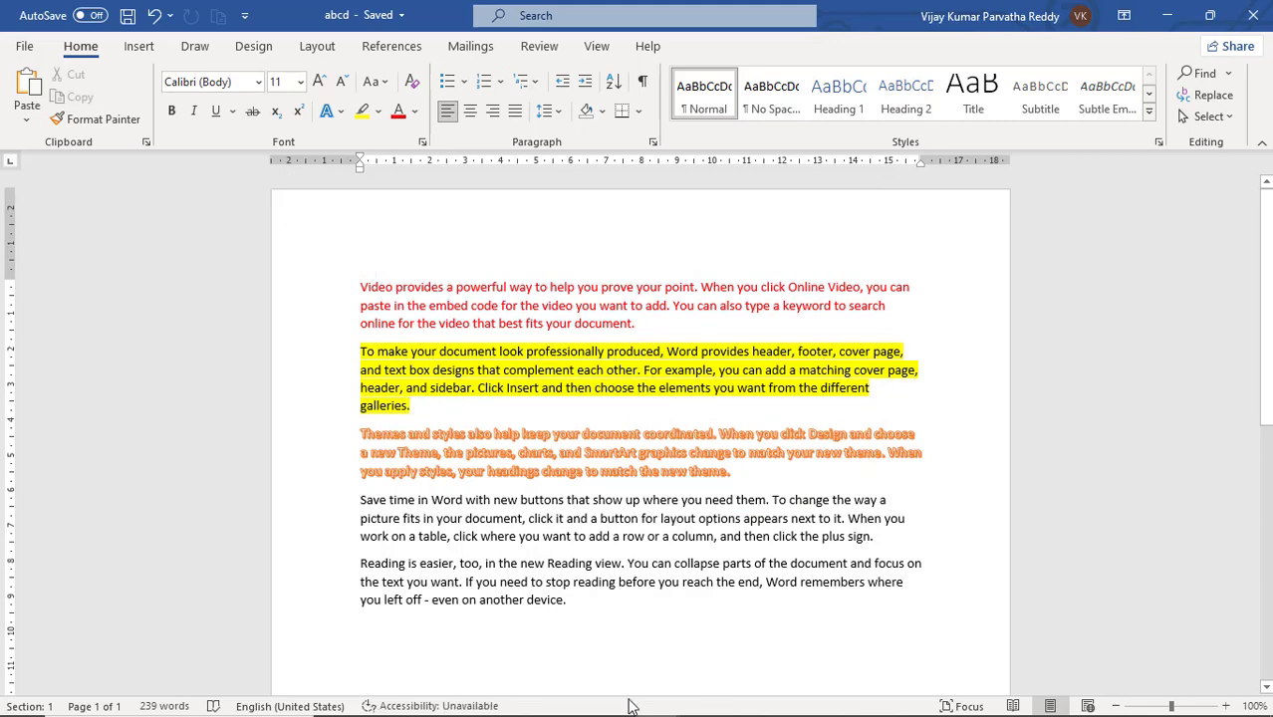
- Launch a new Notepad window and bring up its dialog for opening an existing file
mouse_move(622, 705)
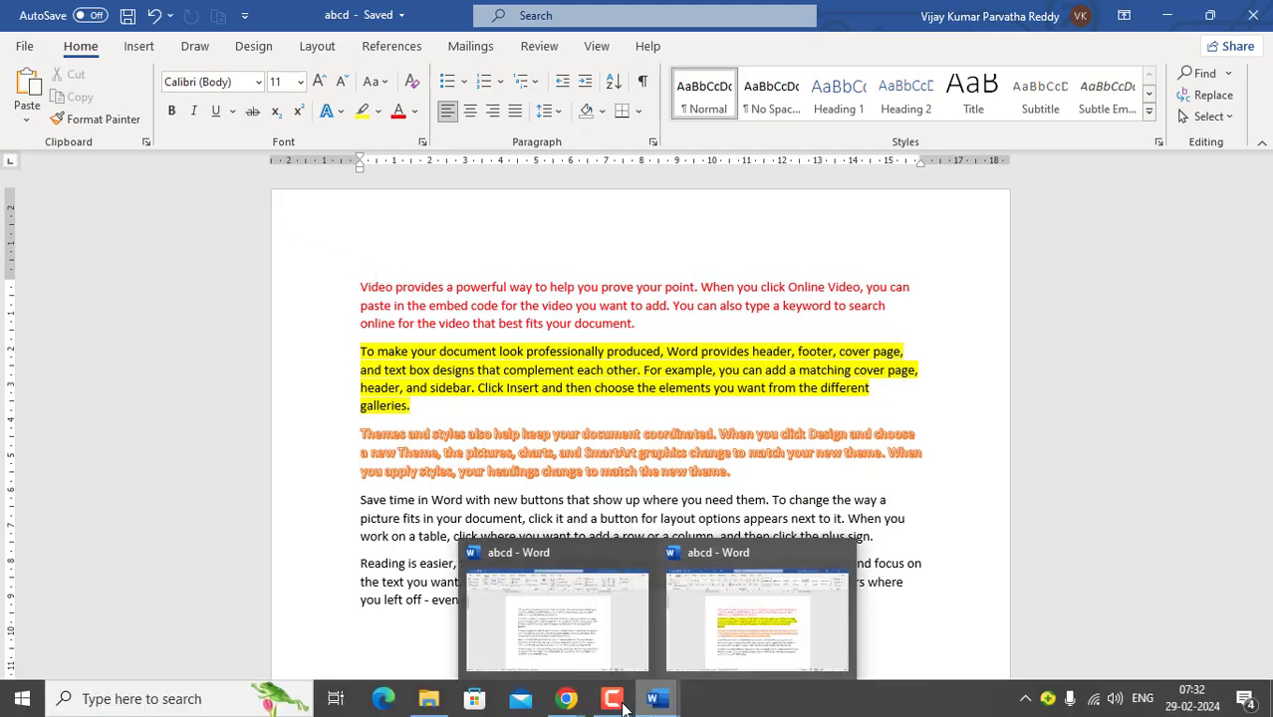
left_click(155, 700)
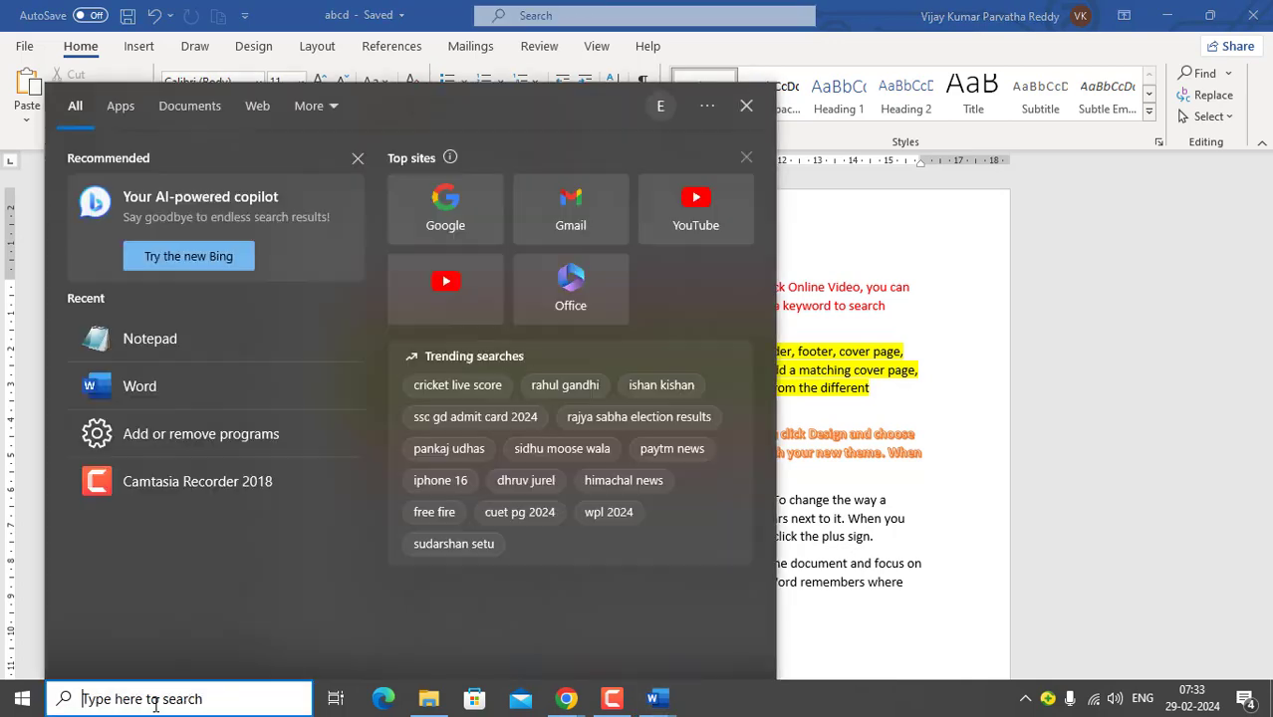
type("no")
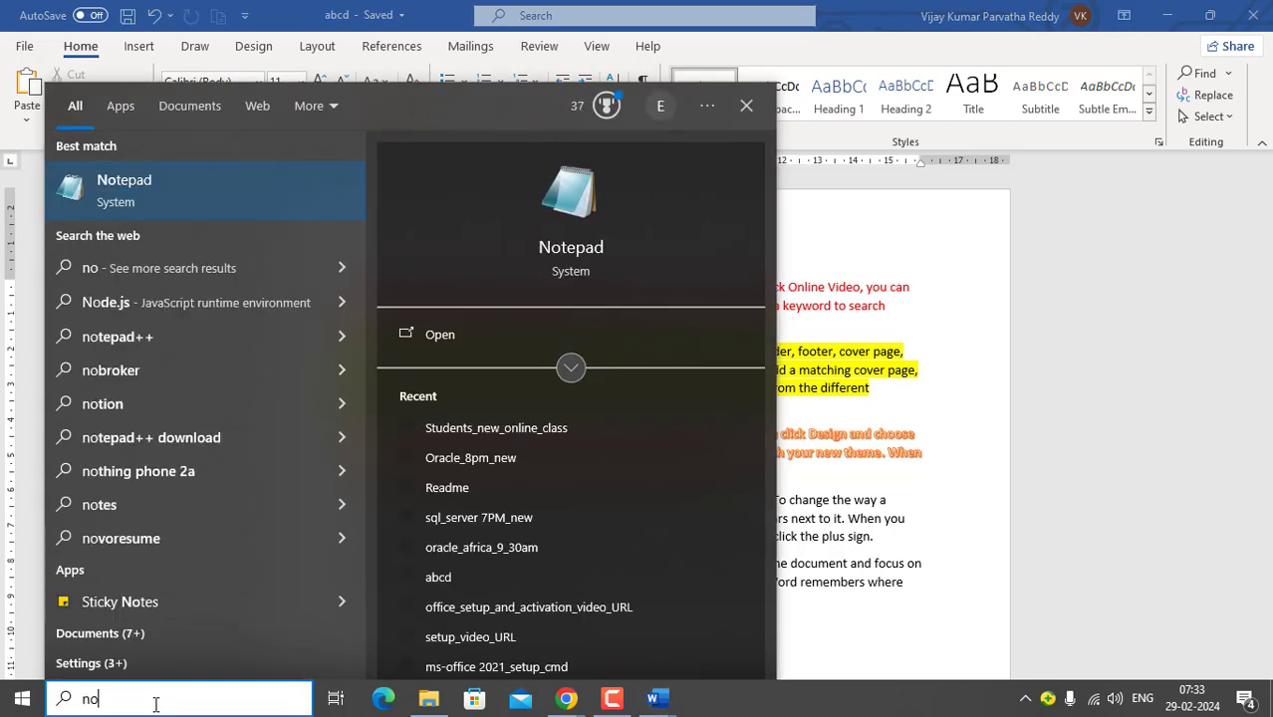
left_click(125, 199)
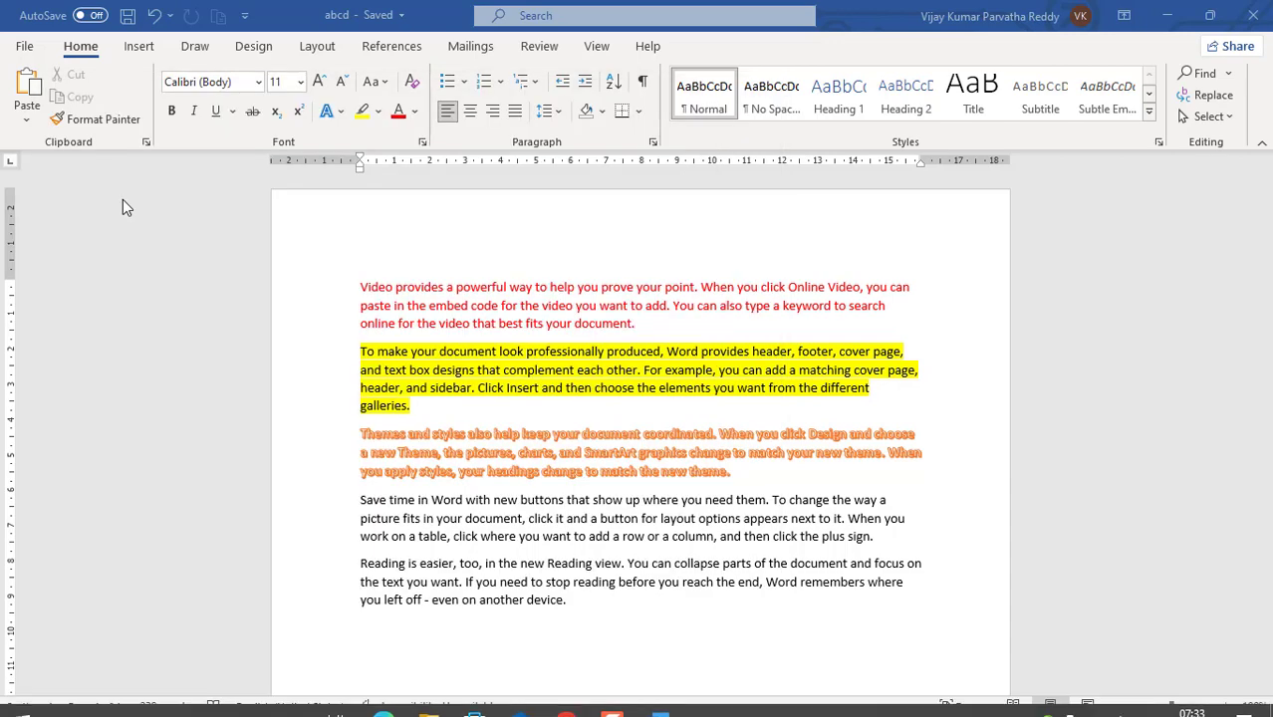
left_click(187, 136)
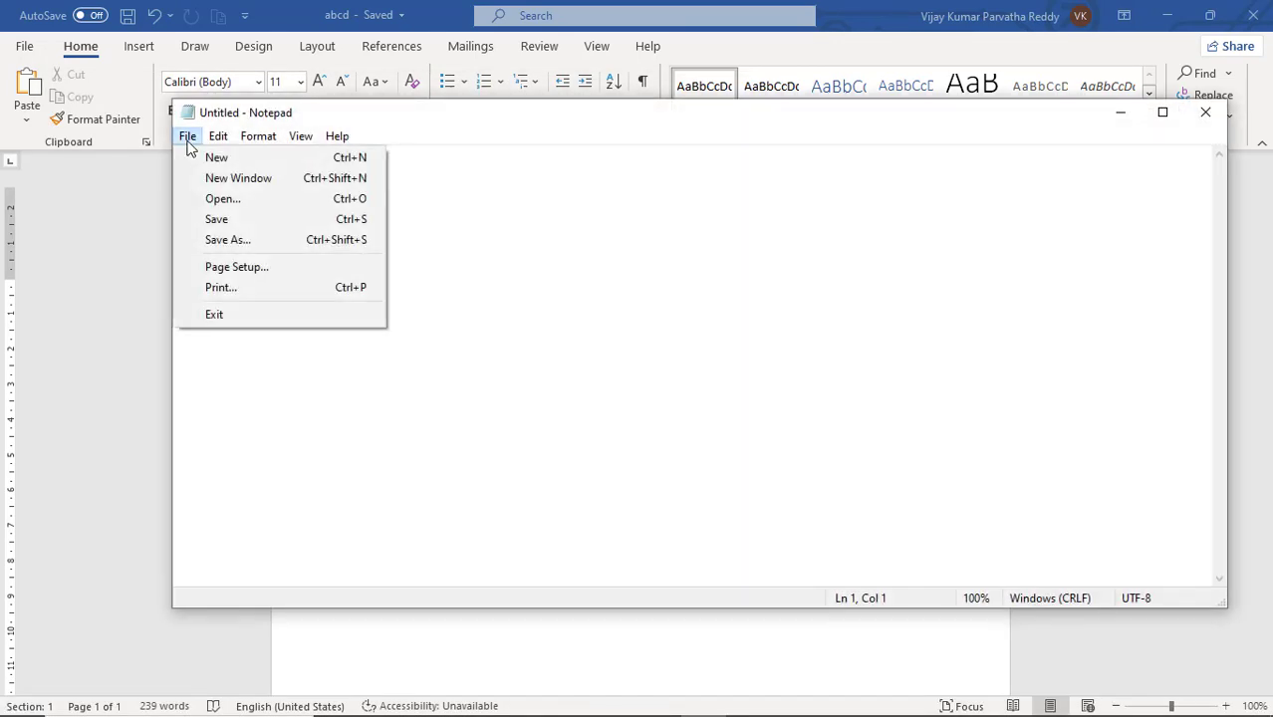
left_click(223, 199)
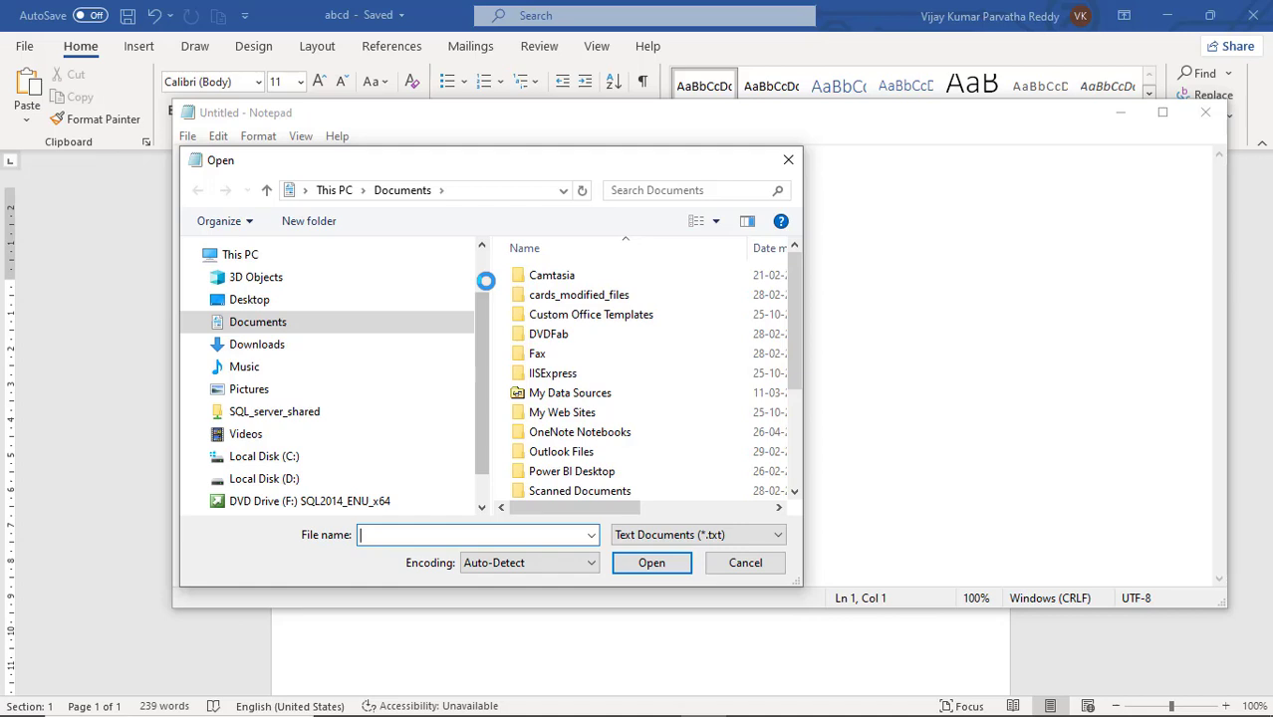
- Look through the Documents folder and the recently used file paths for the exported abcd text file
left_click(547, 311)
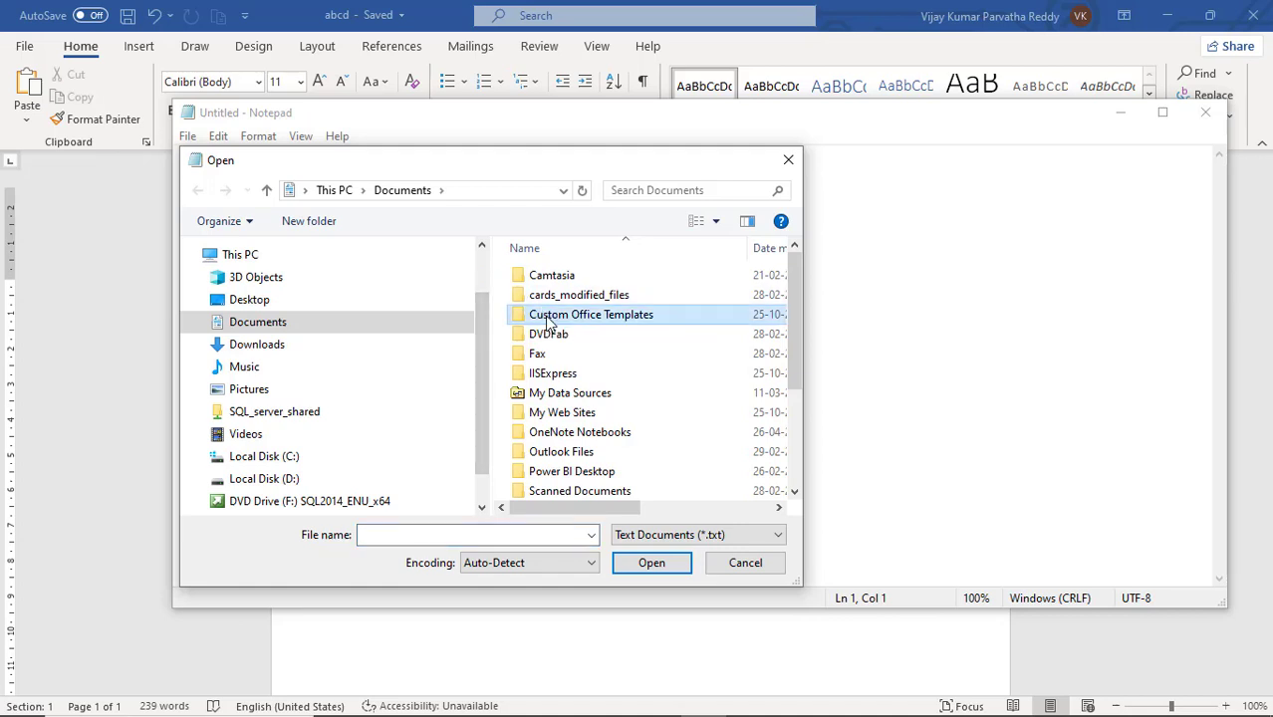
left_click(547, 317)
type("a")
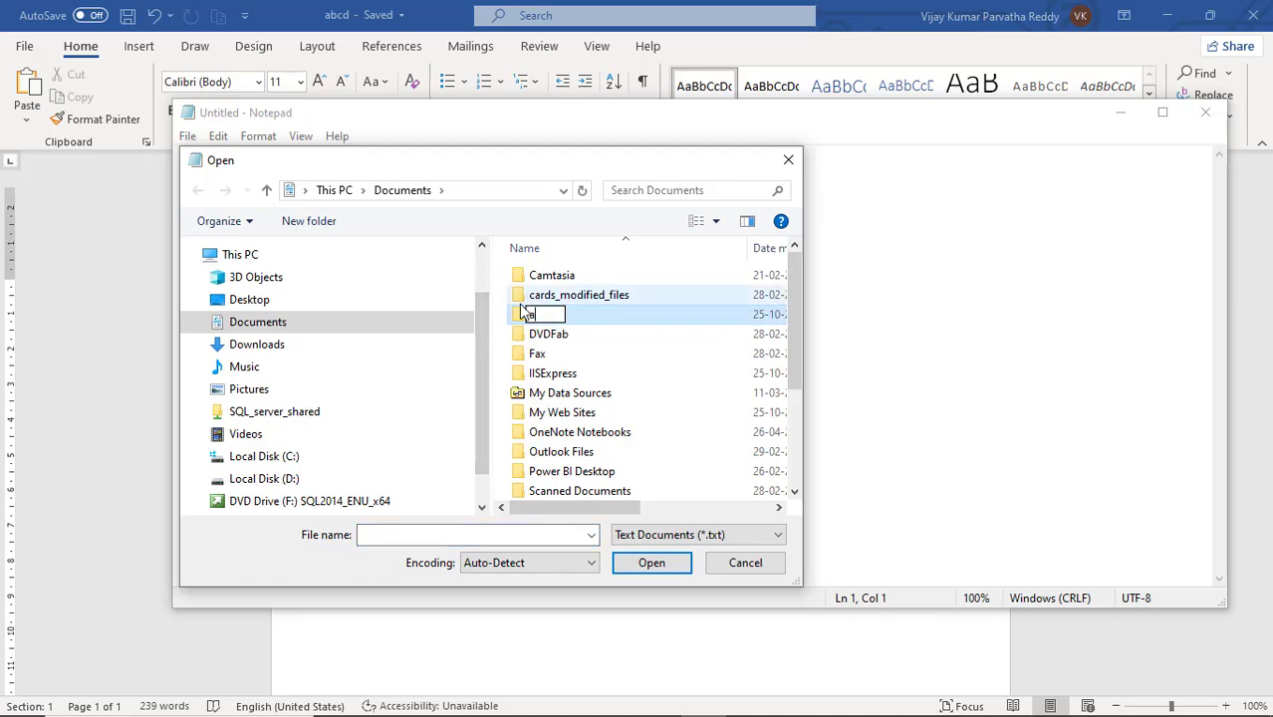
key("Escape")
left_click(527, 301)
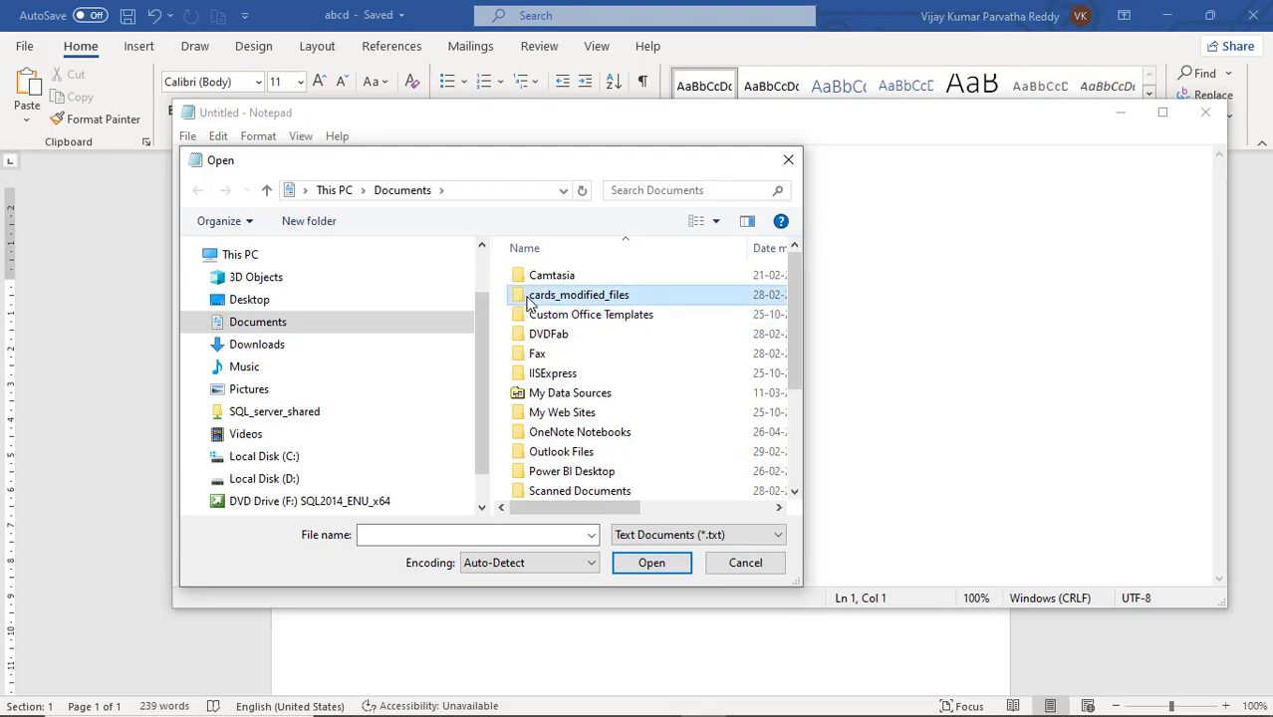
left_click_drag(791, 331, 784, 451)
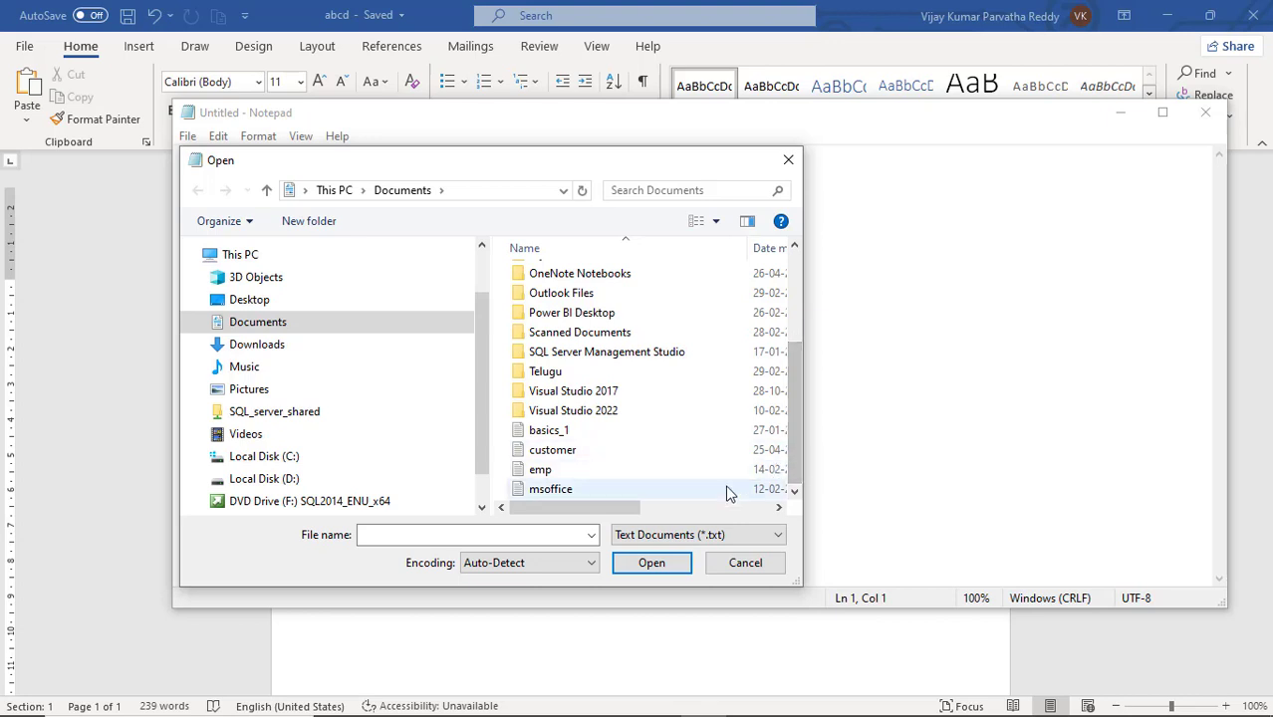
left_click(590, 535)
scroll(526, 525, "down", 1)
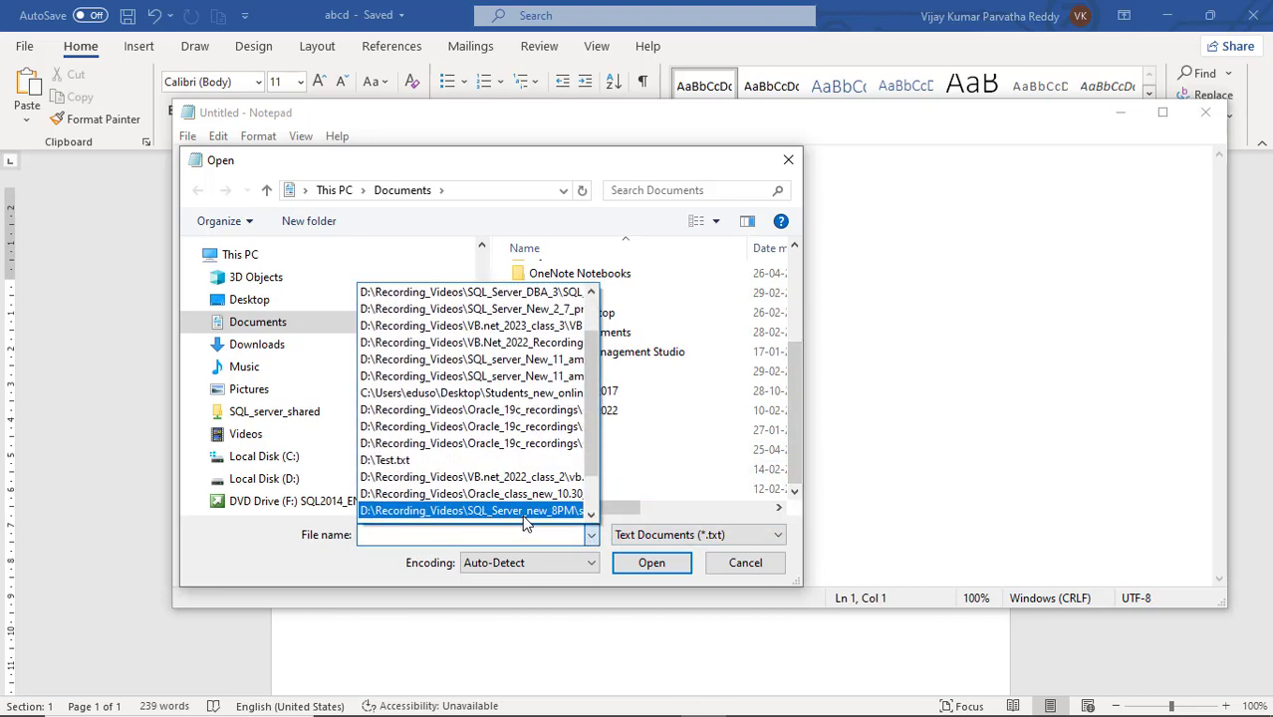
scroll(543, 528, "down", 1)
left_click(533, 534)
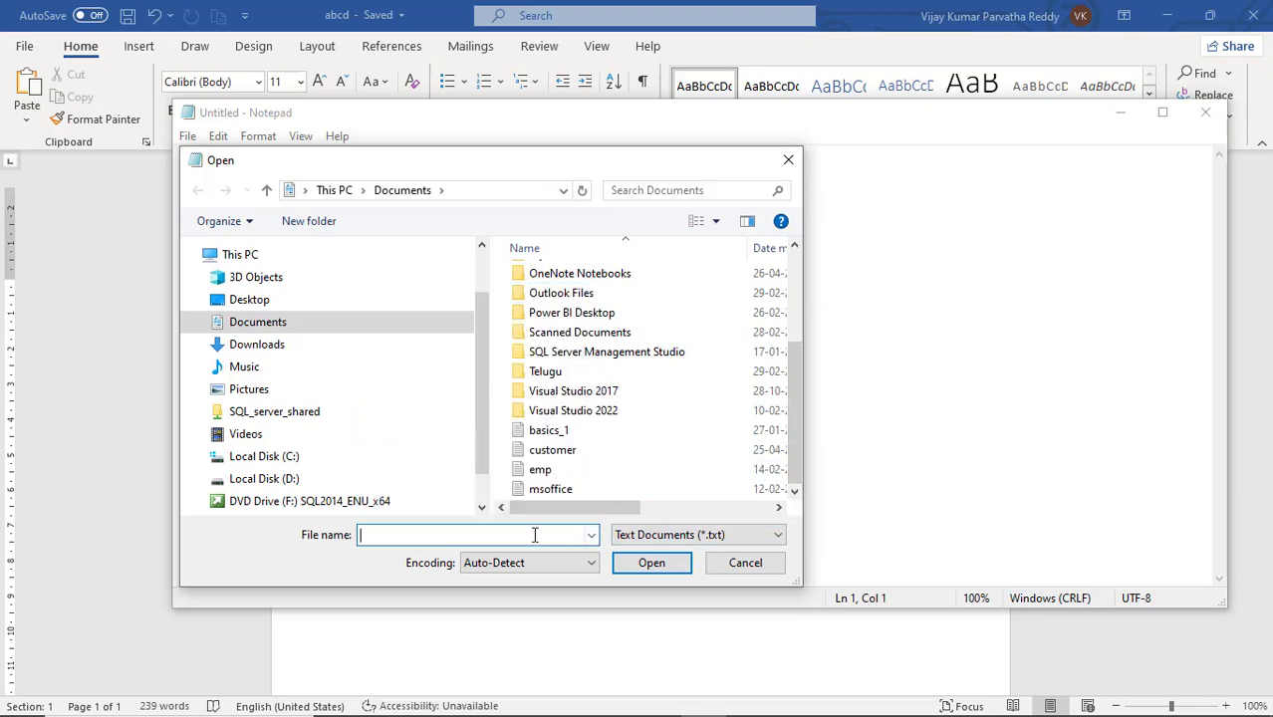
- Show all file types in the Documents folder, jump to the files starting with "abc", check their types, and cancel the dialog
left_click(778, 535)
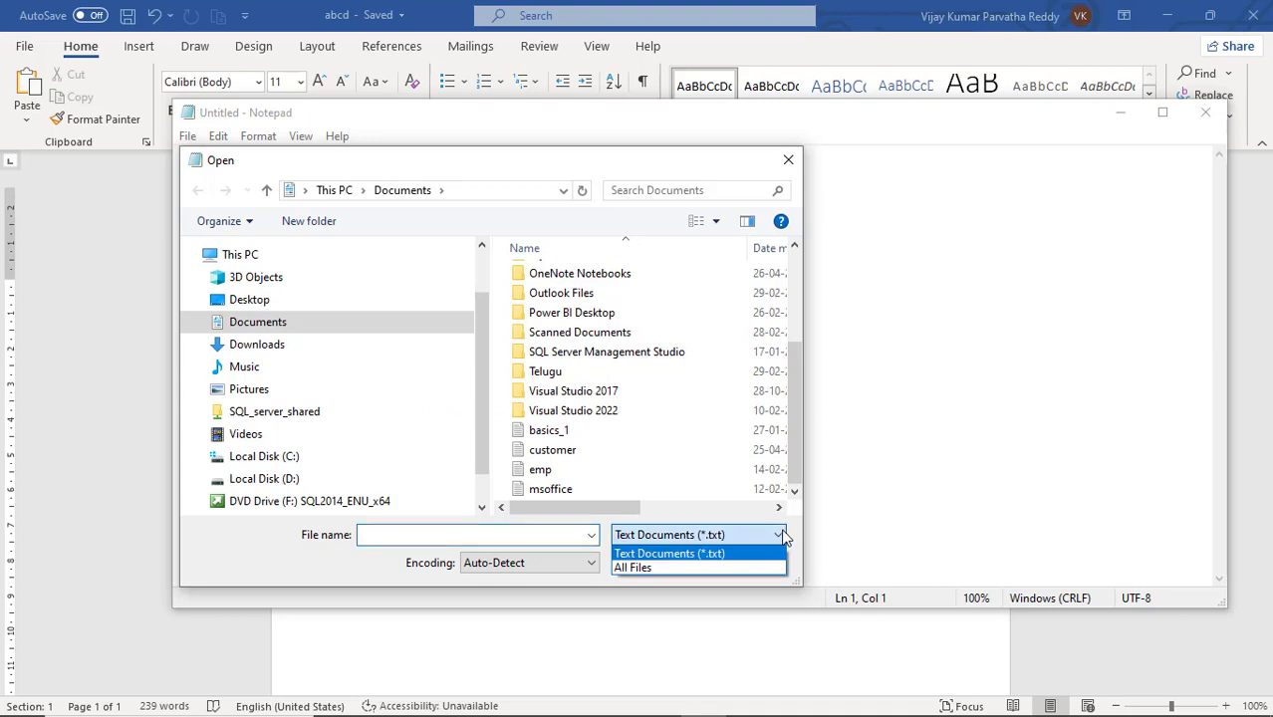
left_click(693, 566)
left_click(571, 321)
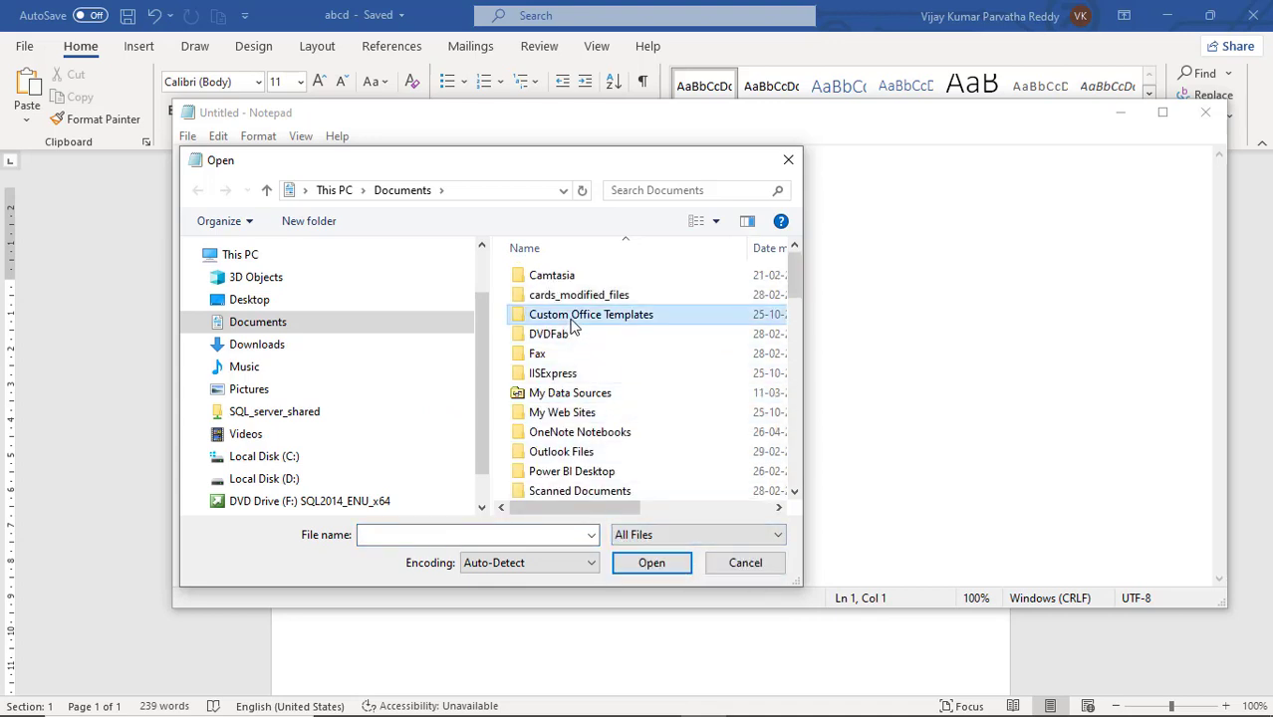
type("abc")
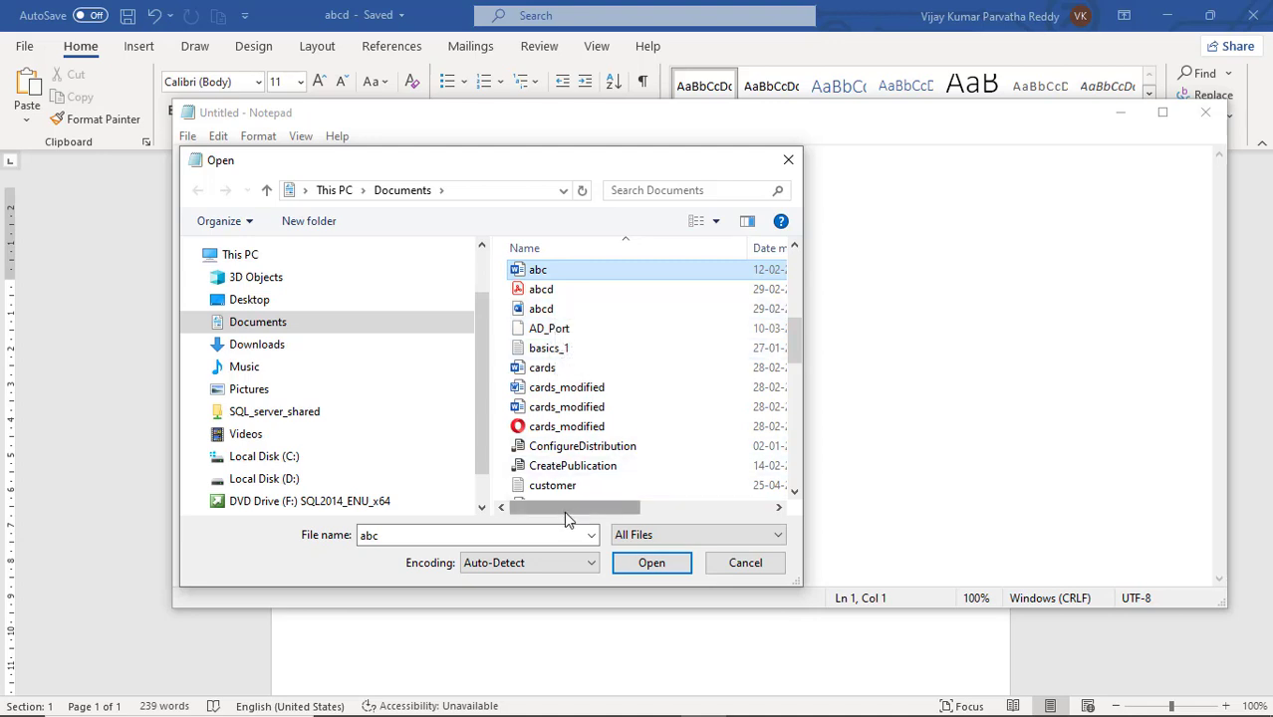
left_click_drag(564, 507, 729, 510)
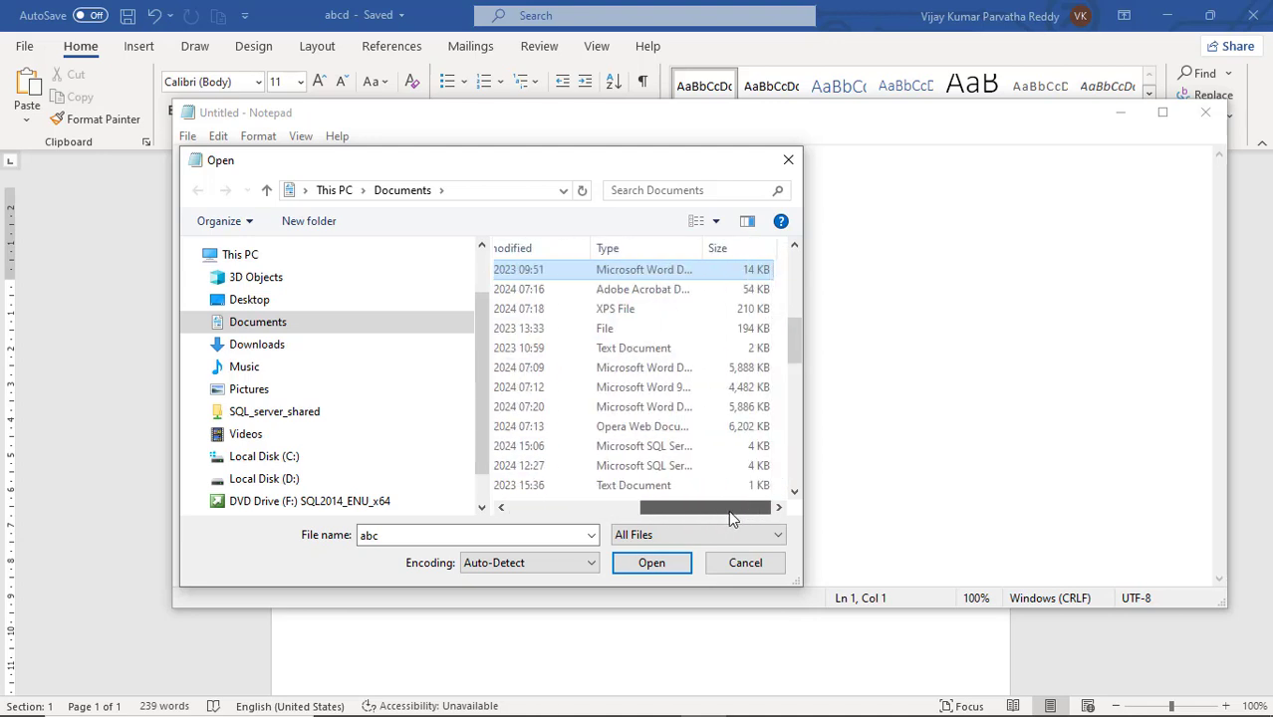
left_click(746, 563)
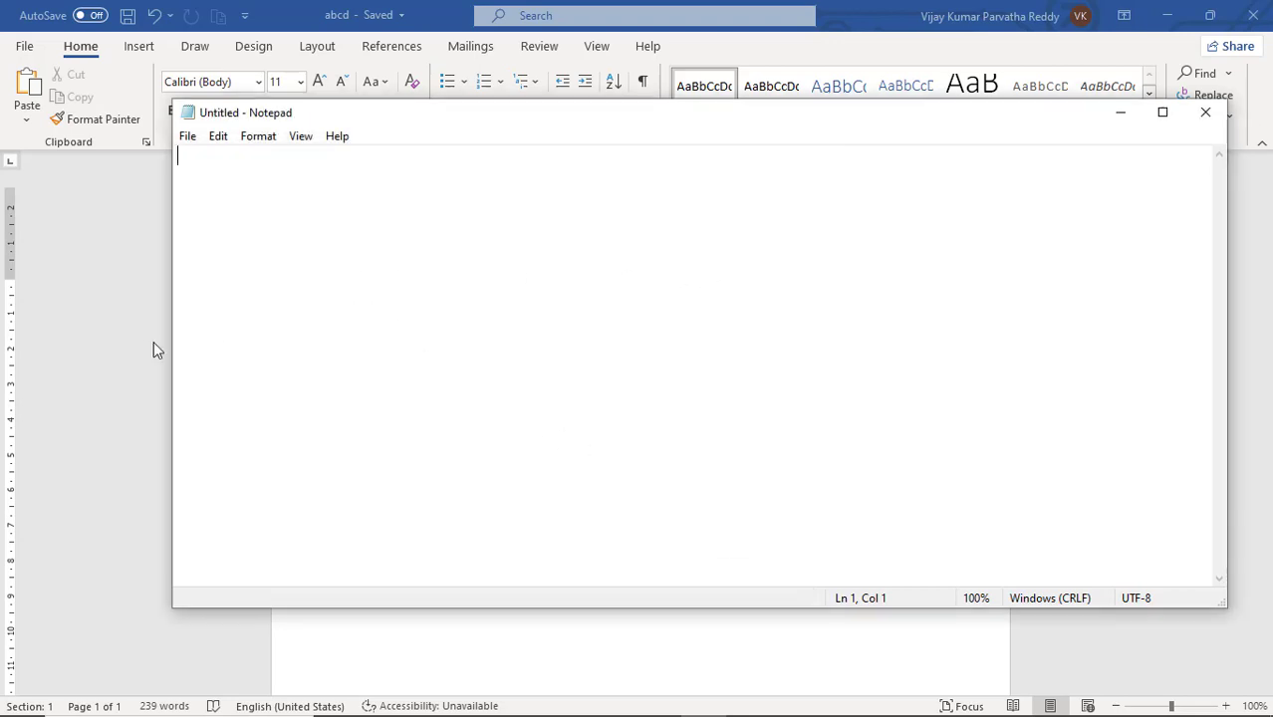
- Switch to Word and export the document as a Plain Text file named abcd in Documents, using Windows (Default) encoding
left_click(153, 341)
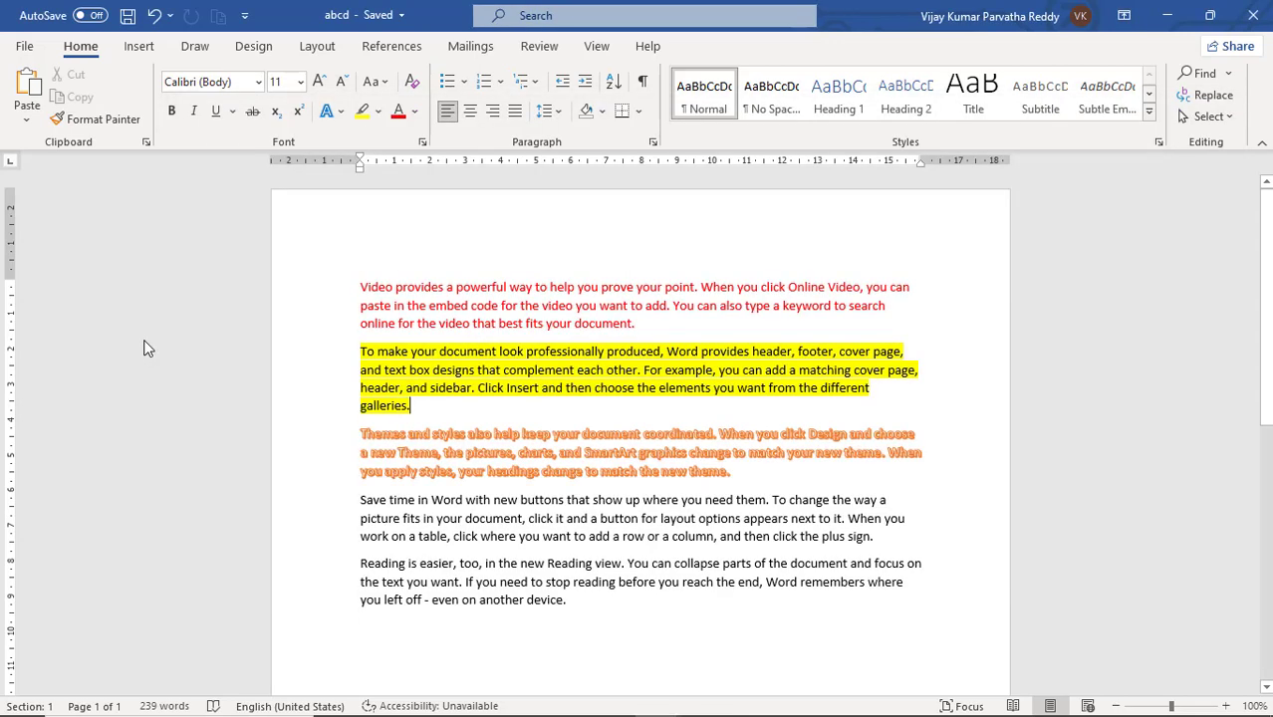
left_click(25, 47)
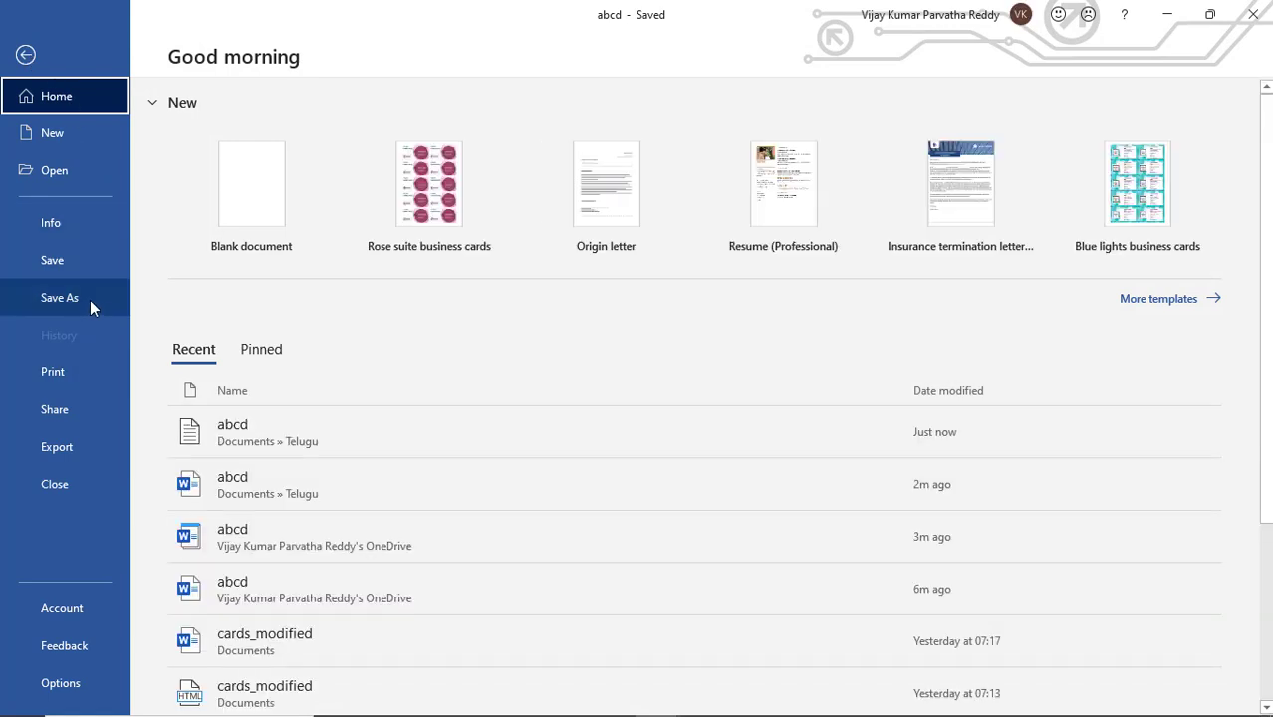
left_click(86, 447)
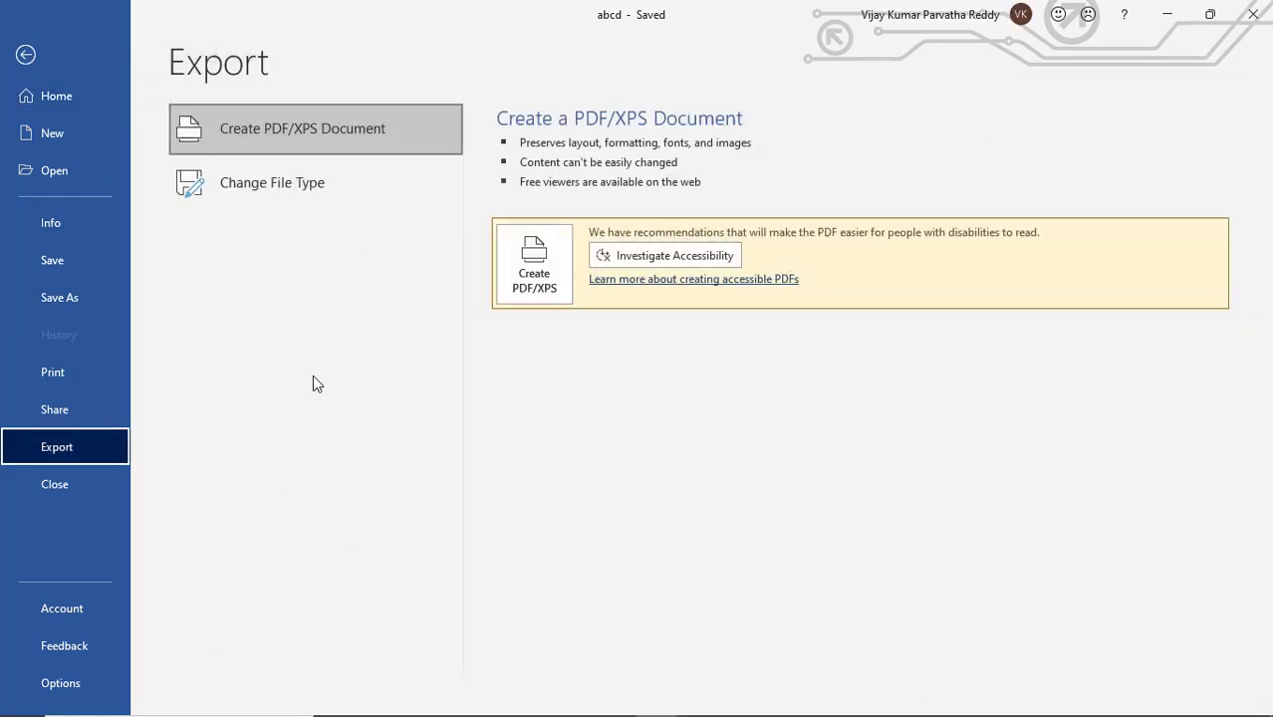
left_click(296, 188)
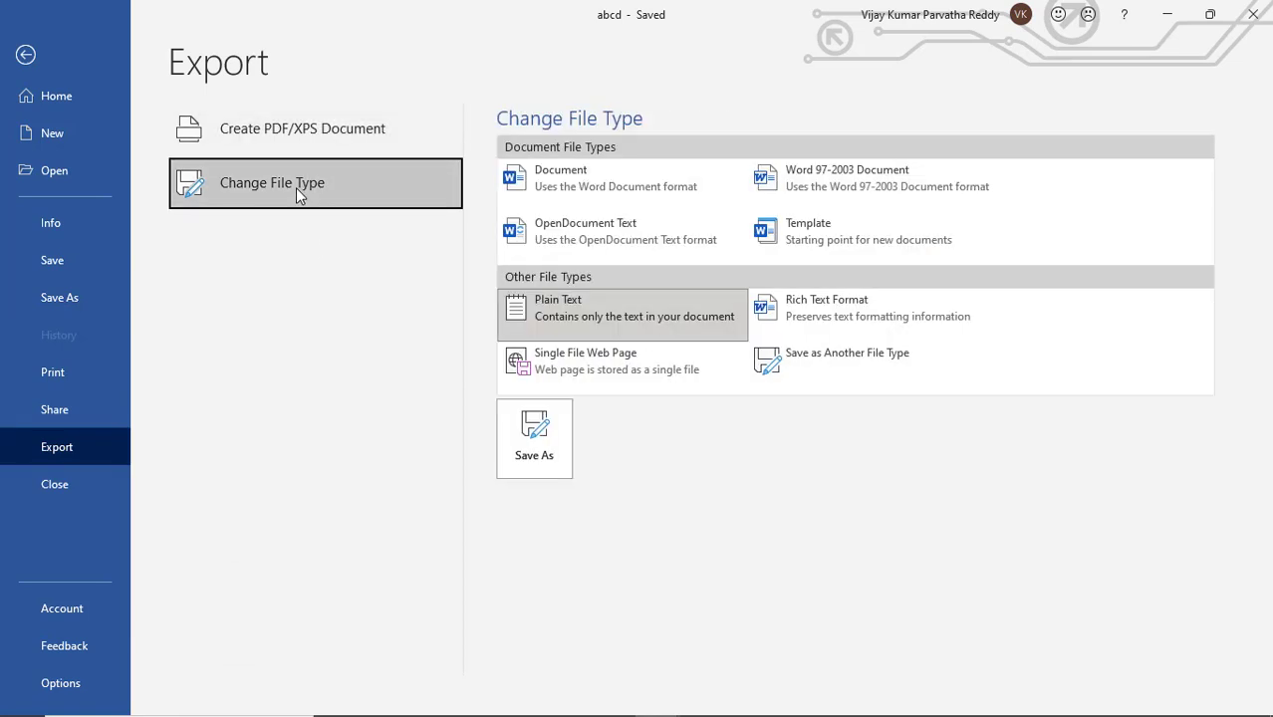
left_click(641, 319)
left_click(554, 448)
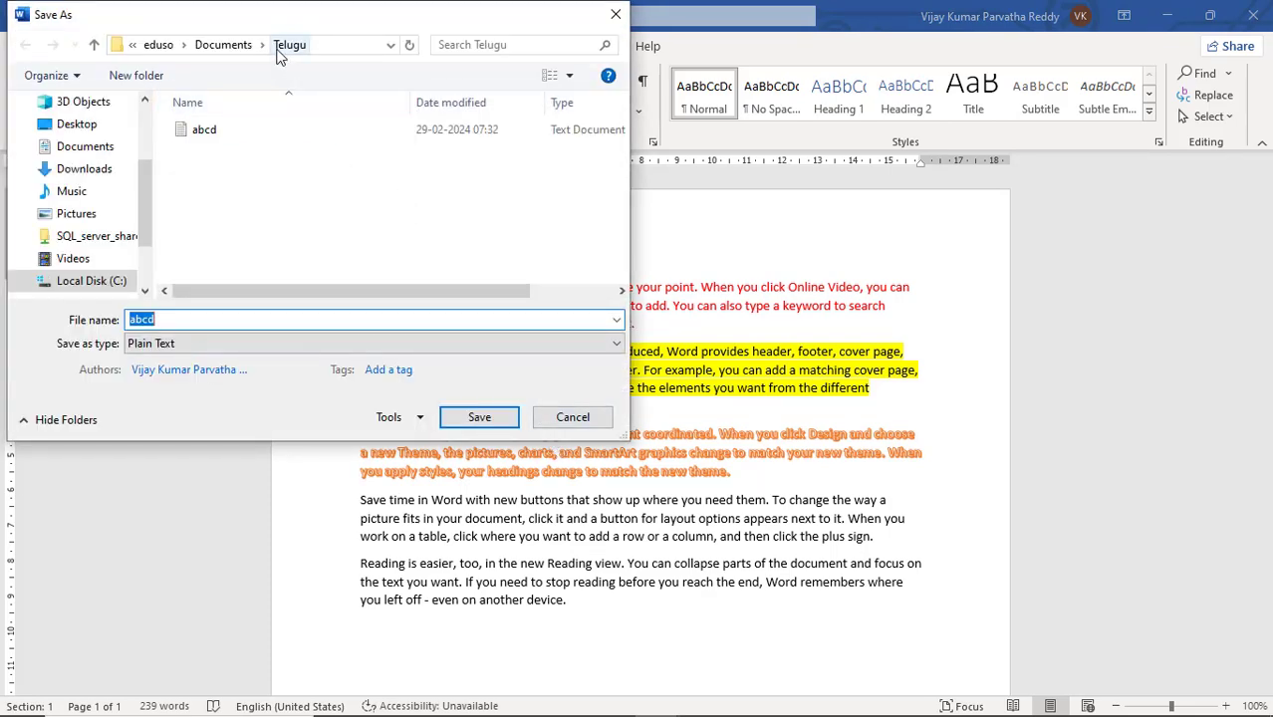
left_click(236, 48)
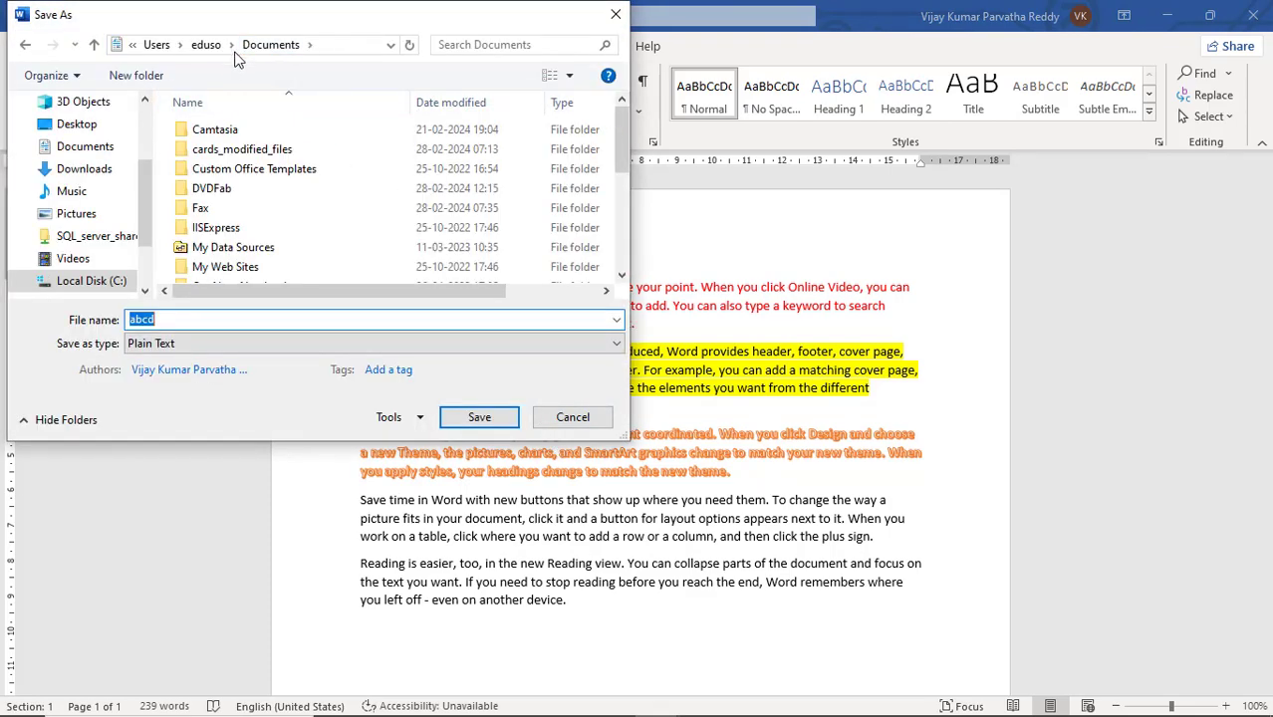
left_click(285, 320)
left_click(481, 419)
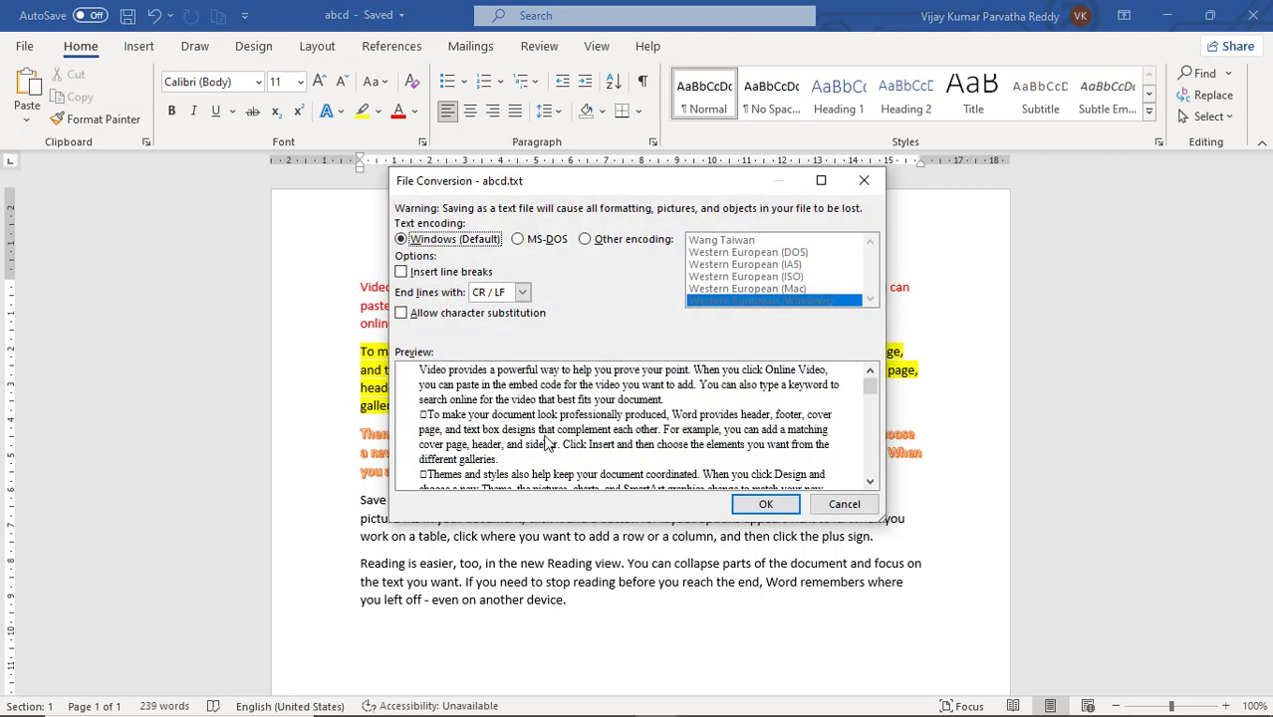
left_click(757, 505)
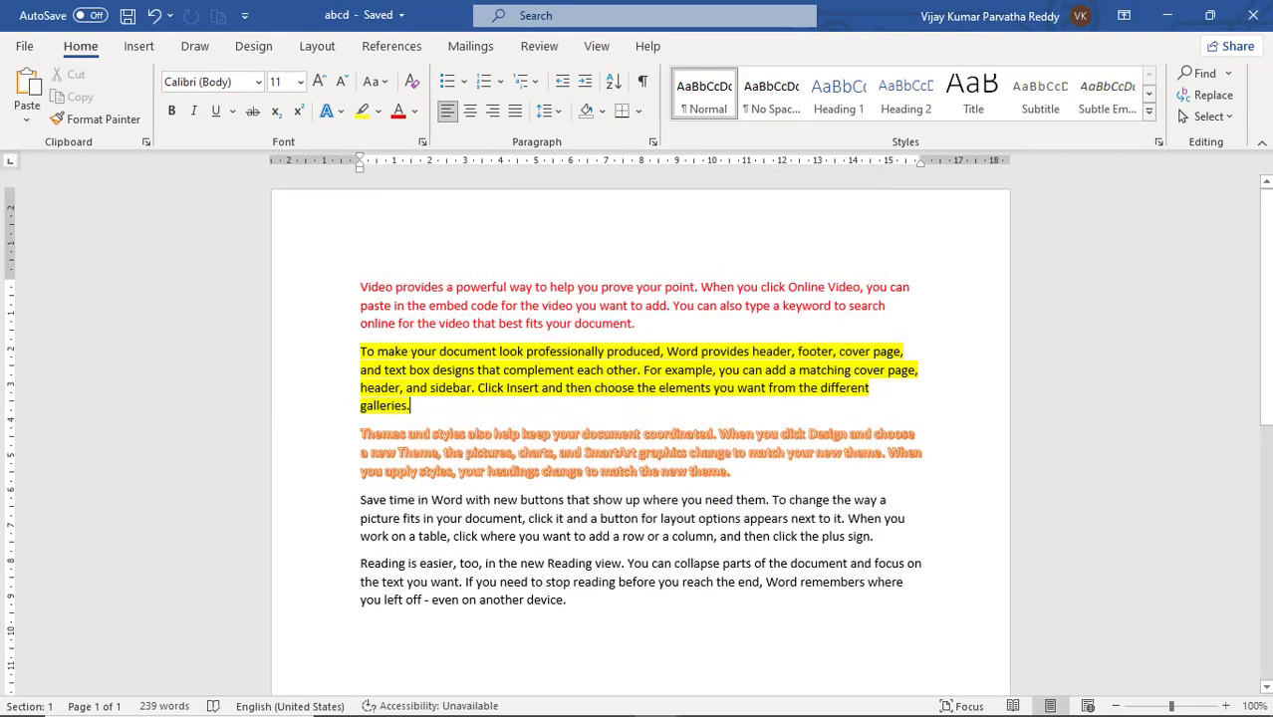
- Switch to Notepad, open the abcd text file from Documents to check the exported text, and close Notepad
left_click(702, 699)
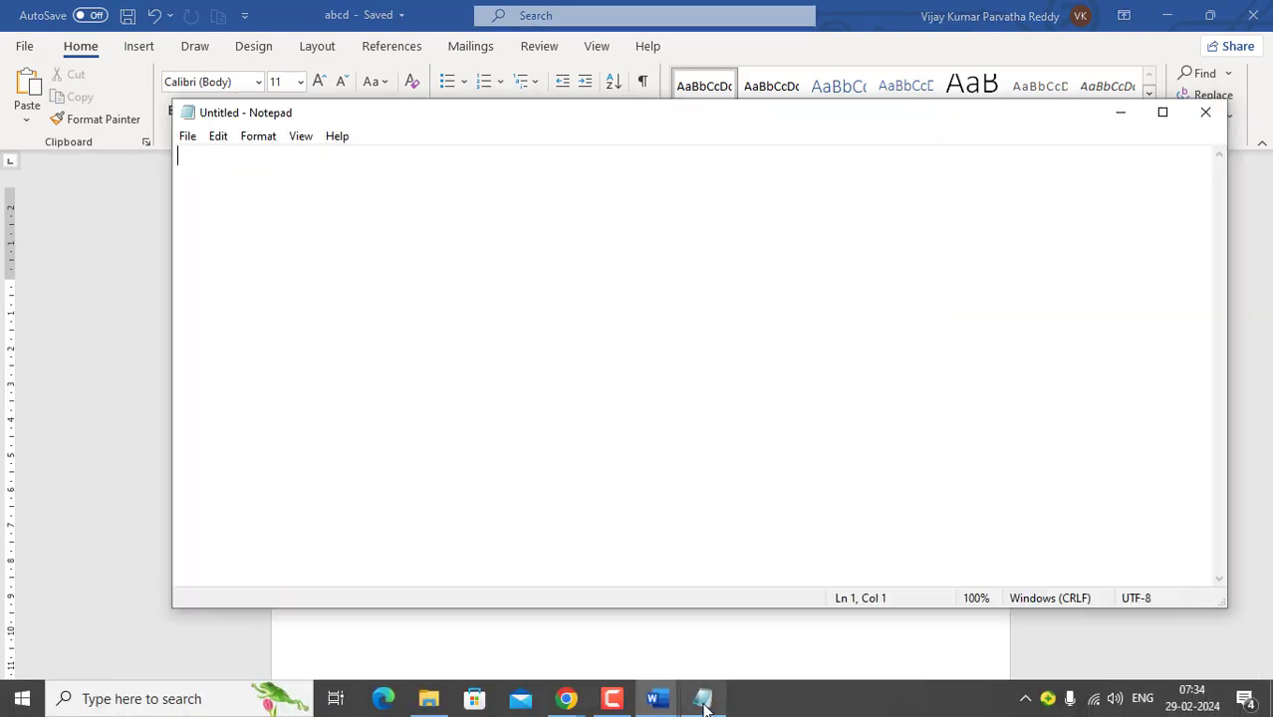
left_click(189, 138)
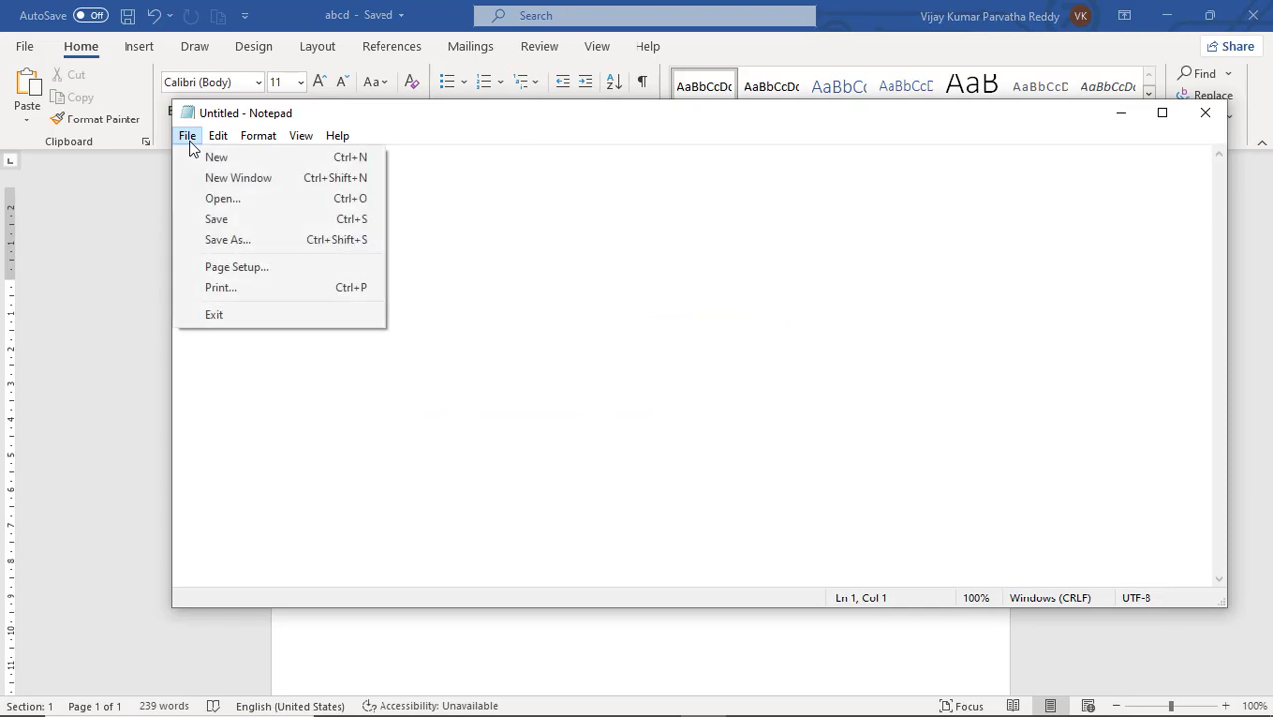
left_click(219, 200)
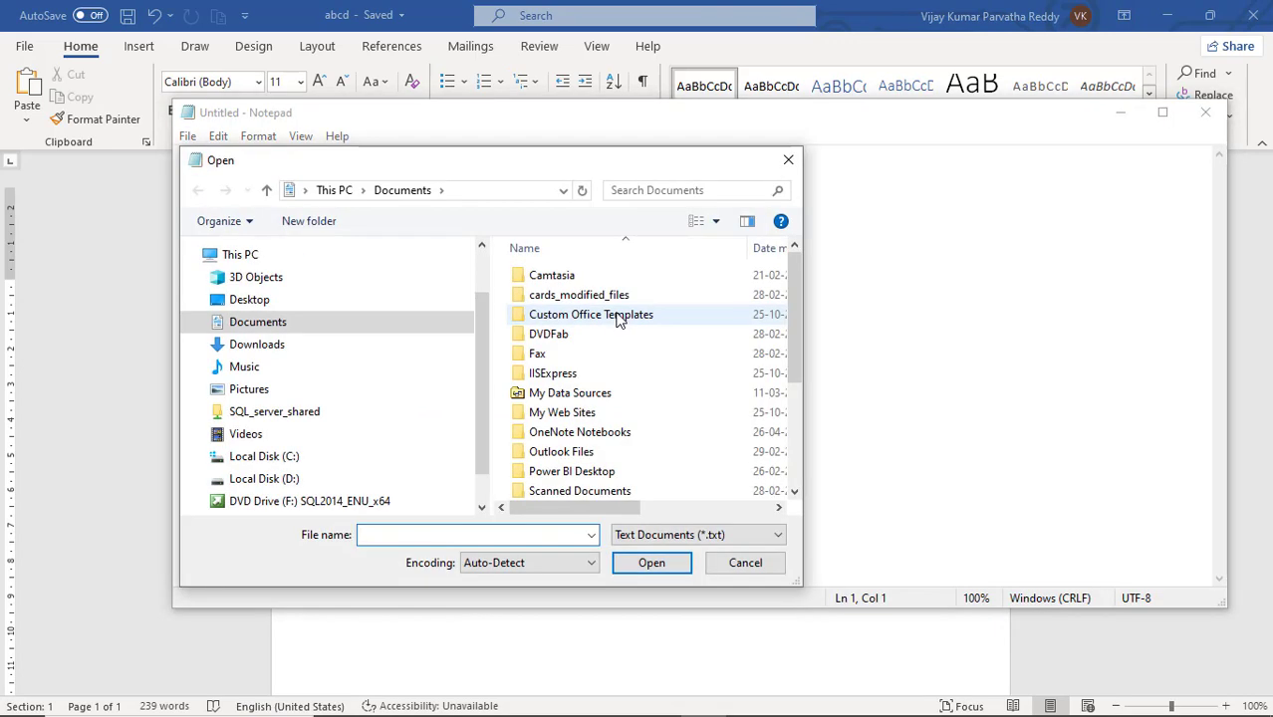
left_click_drag(792, 313, 787, 432)
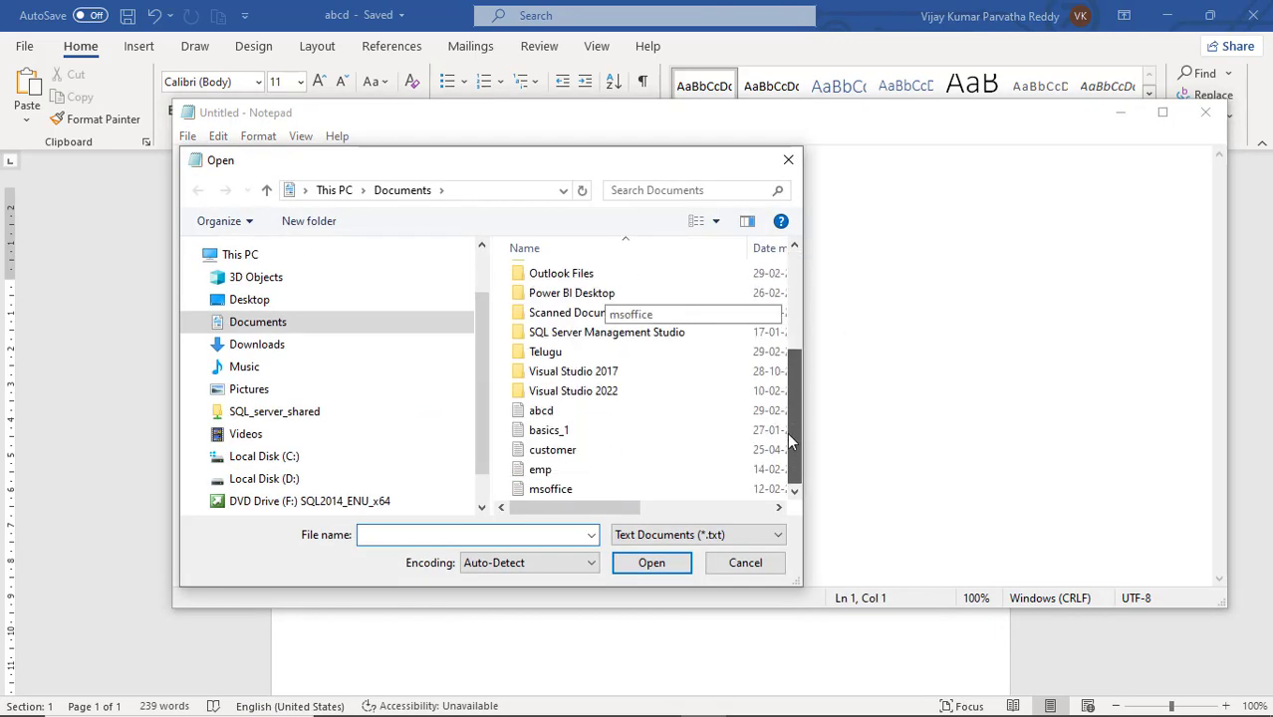
left_click(562, 417)
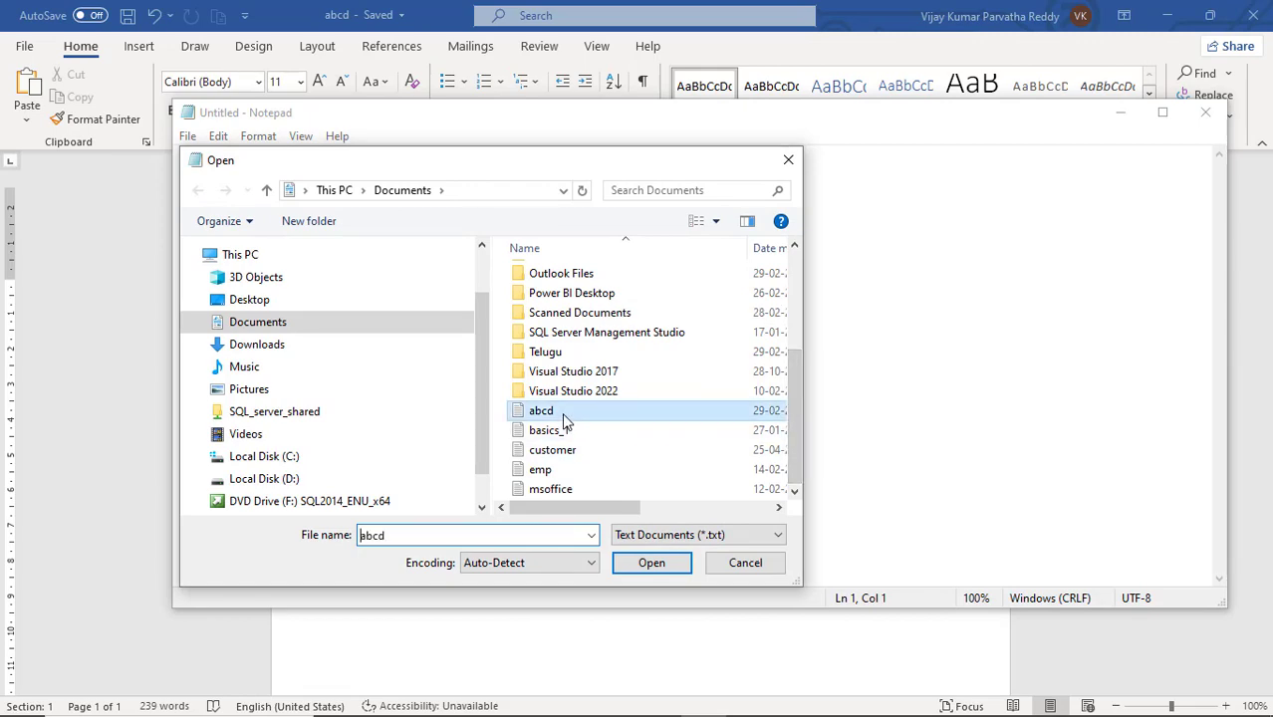
left_click(670, 564)
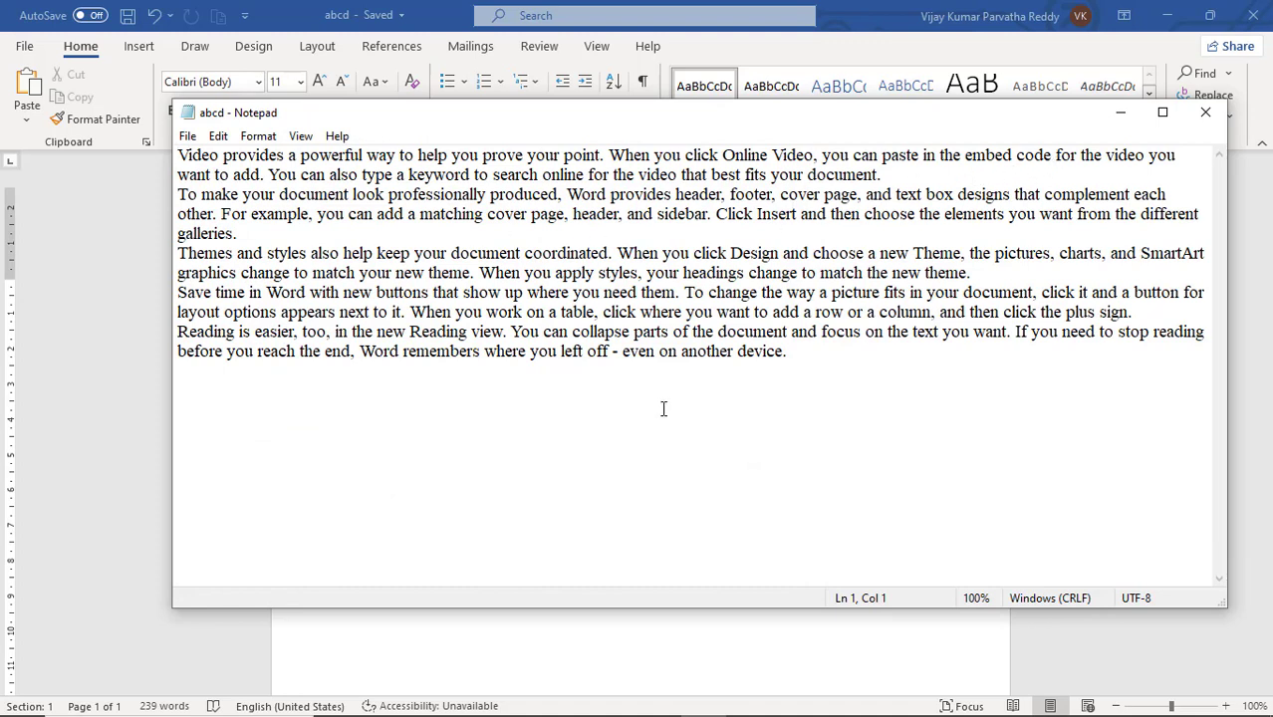
left_click(1204, 118)
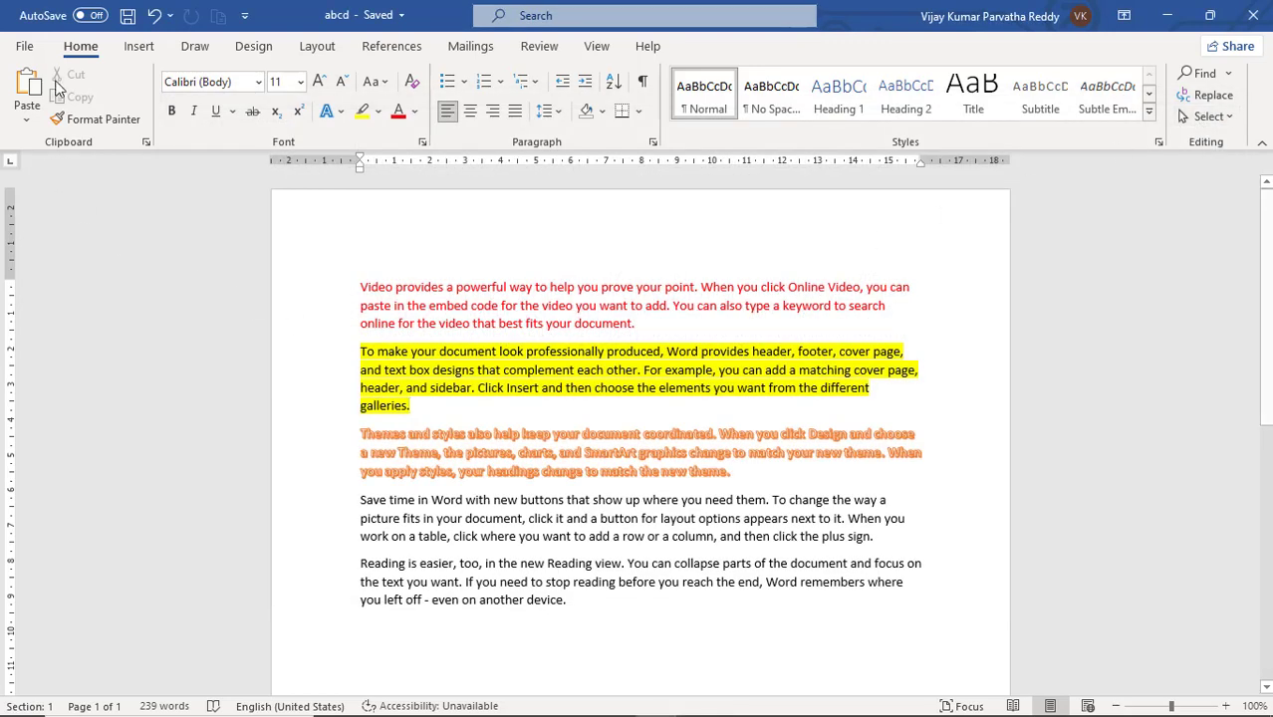
- Review the document's export options for PDF/XPS and for changing the file type
left_click(27, 47)
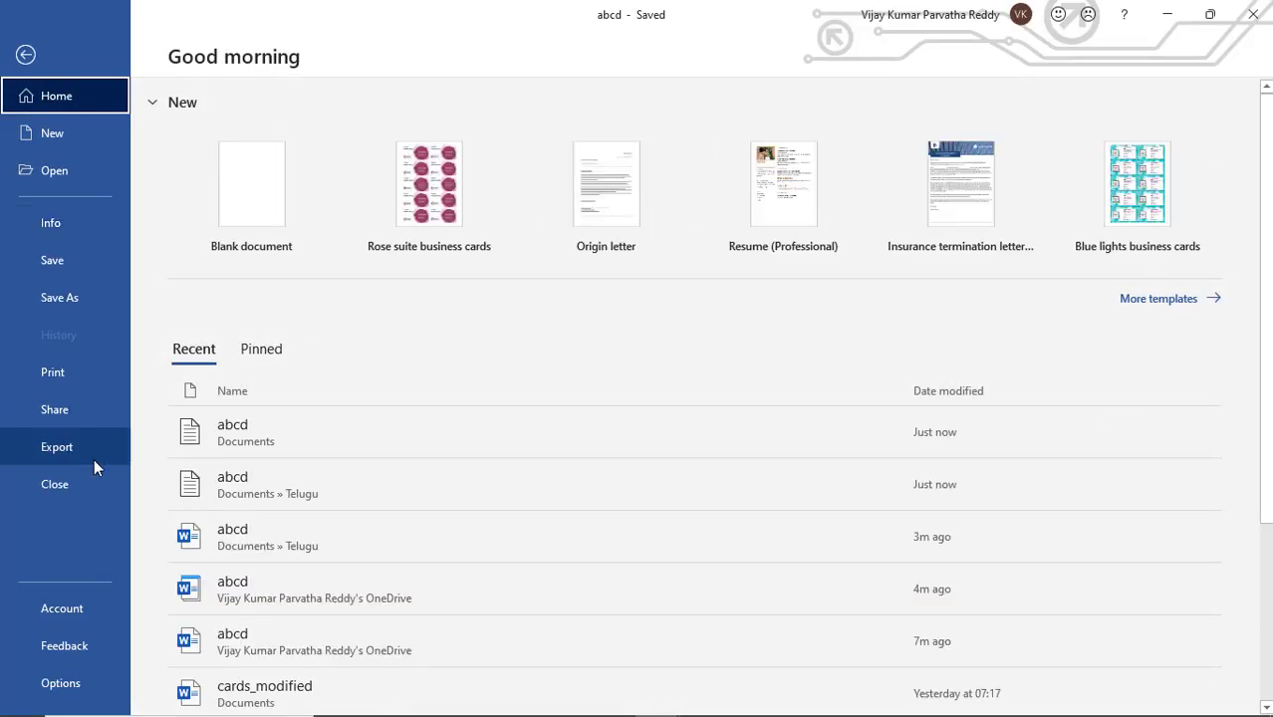
left_click(84, 454)
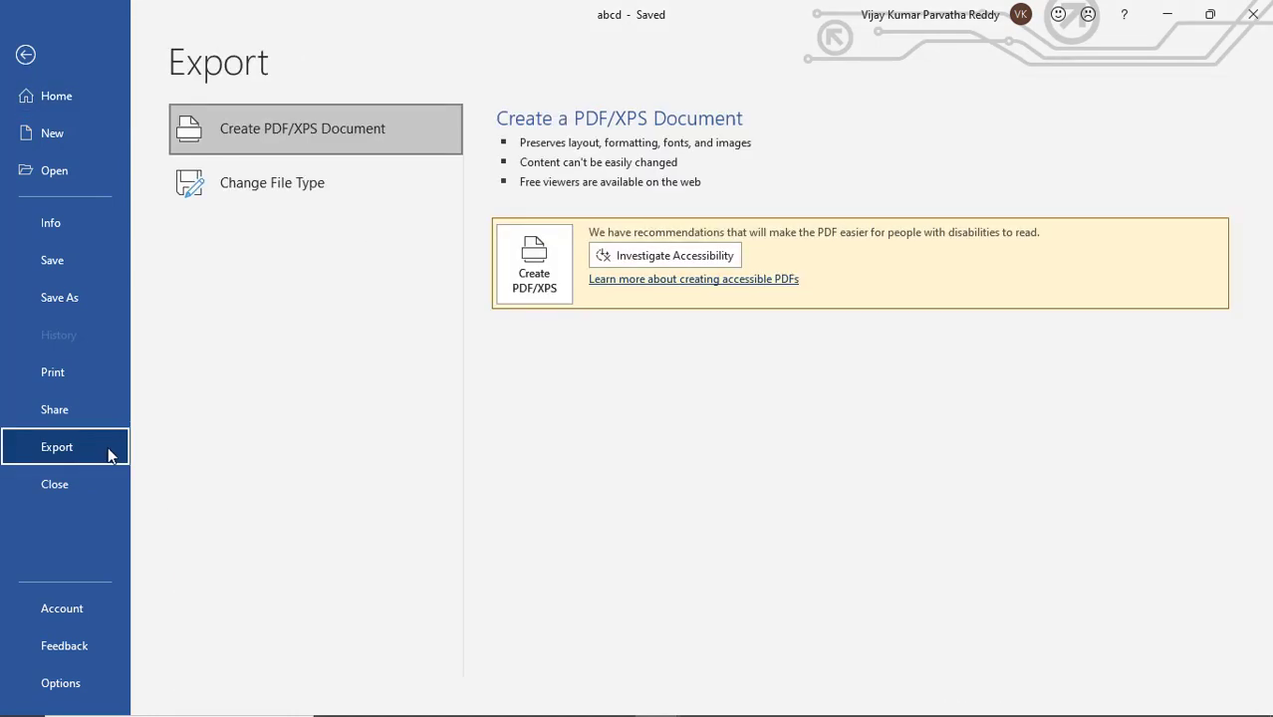
left_click(261, 140)
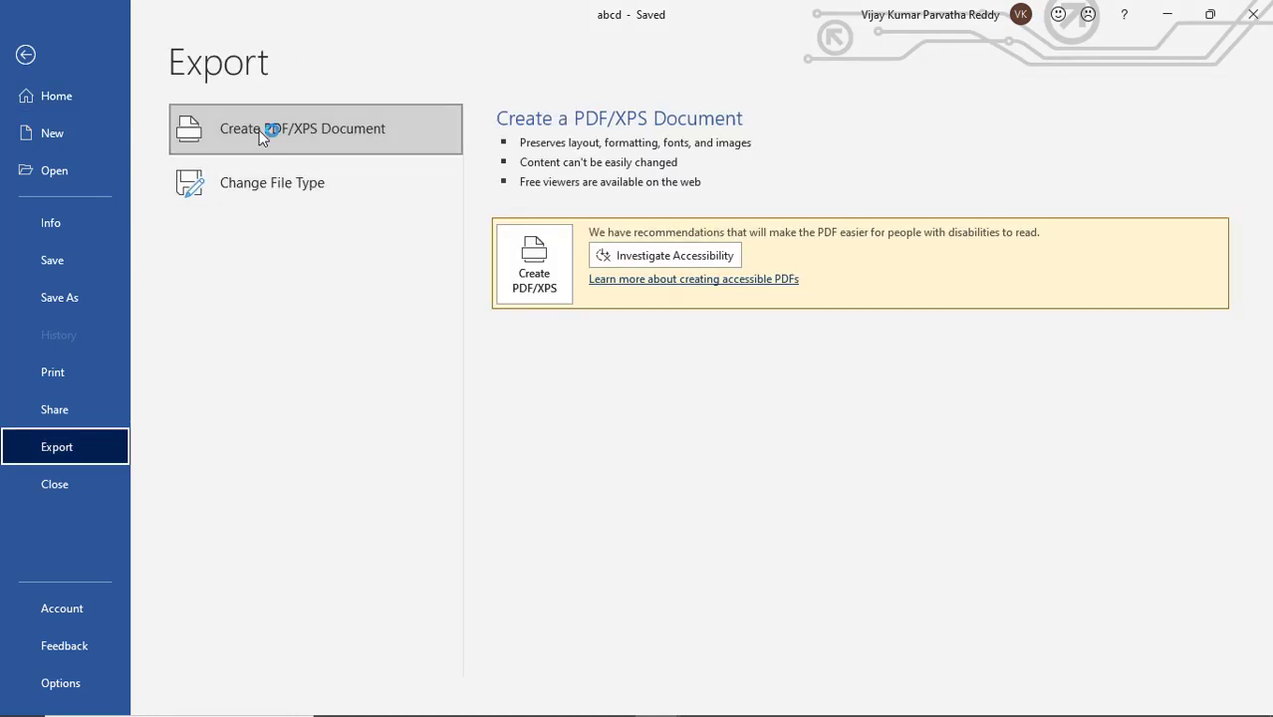
left_click(281, 185)
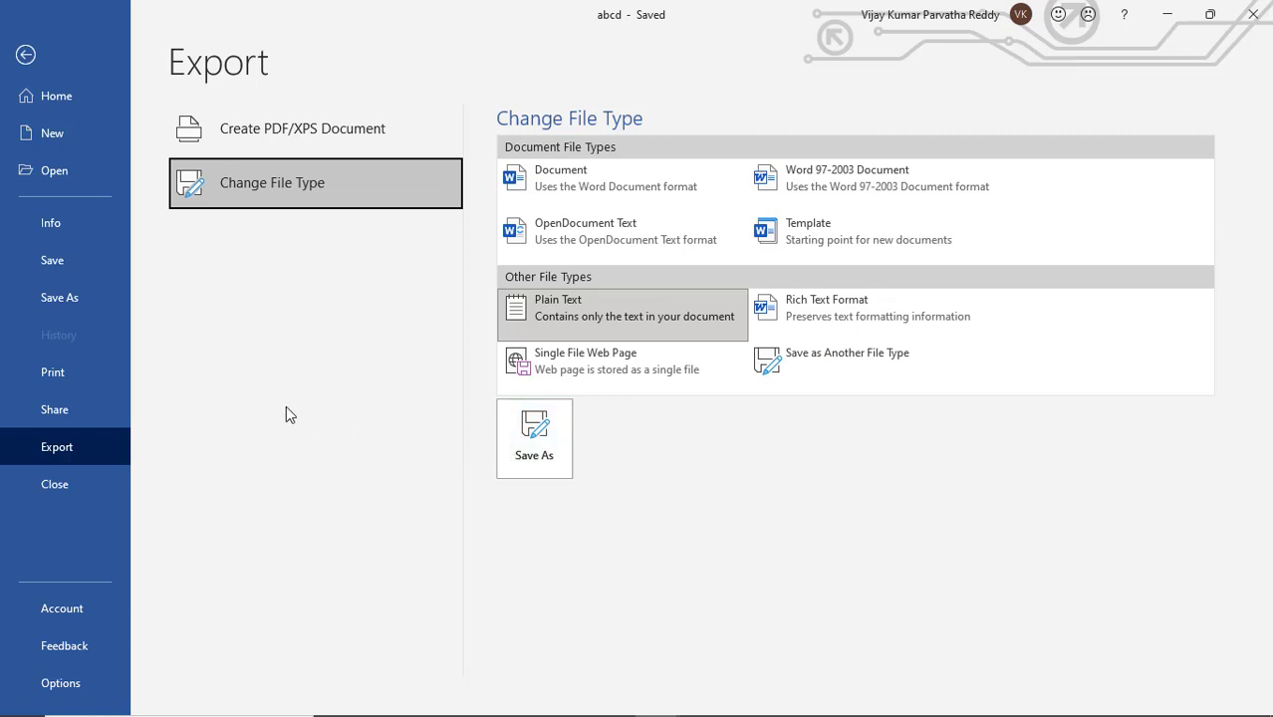
- Review the document protection options, set the document to Always Open Read-Only, and save it in Plain Text format
left_click(51, 232)
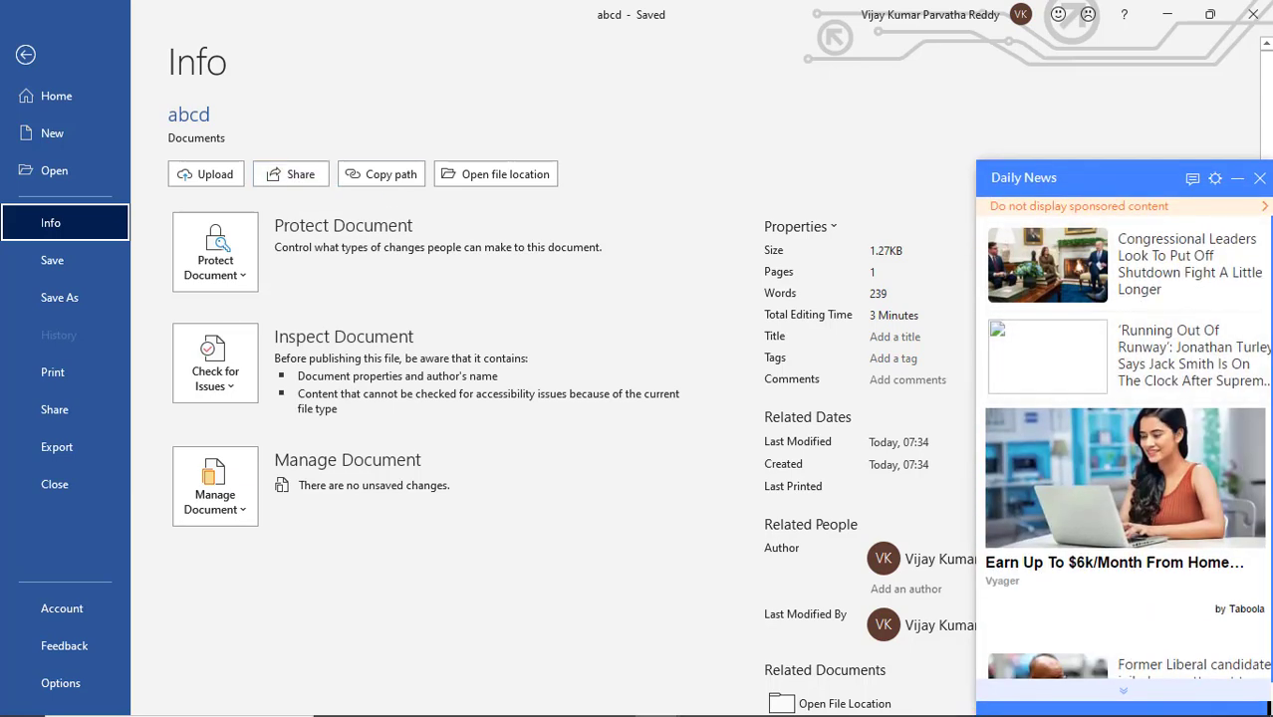
left_click(1259, 179)
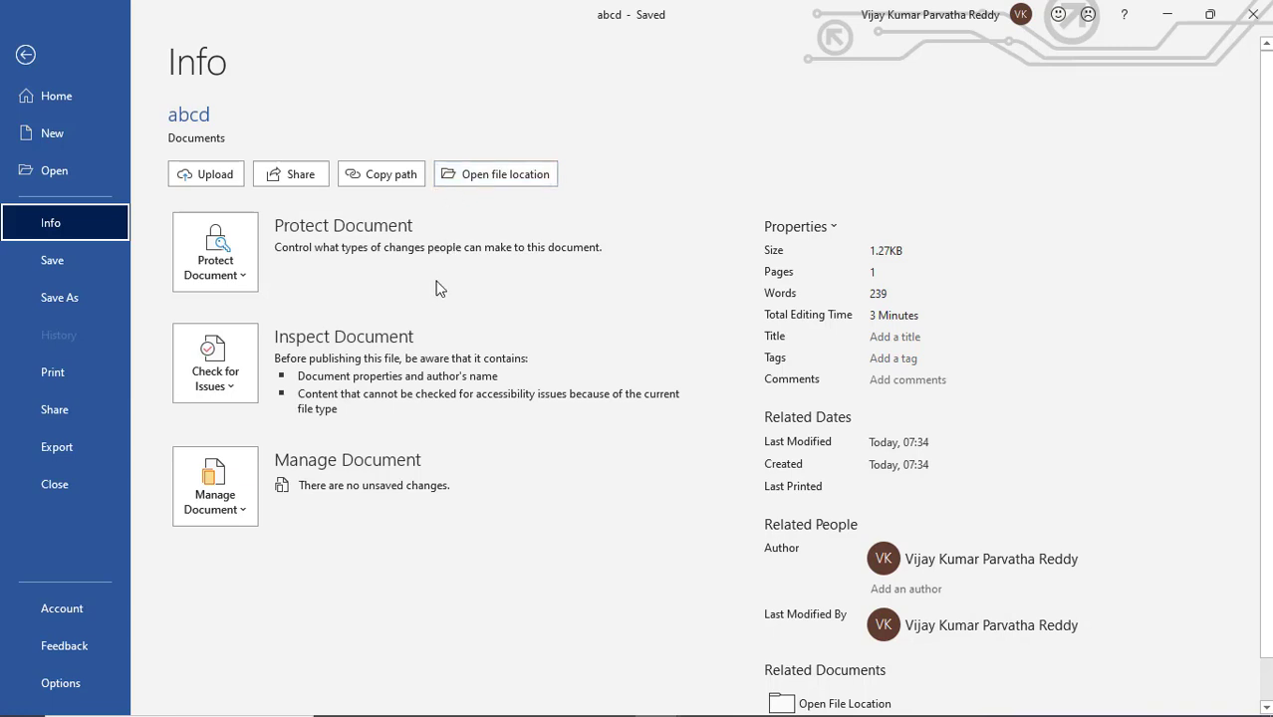
left_click(244, 284)
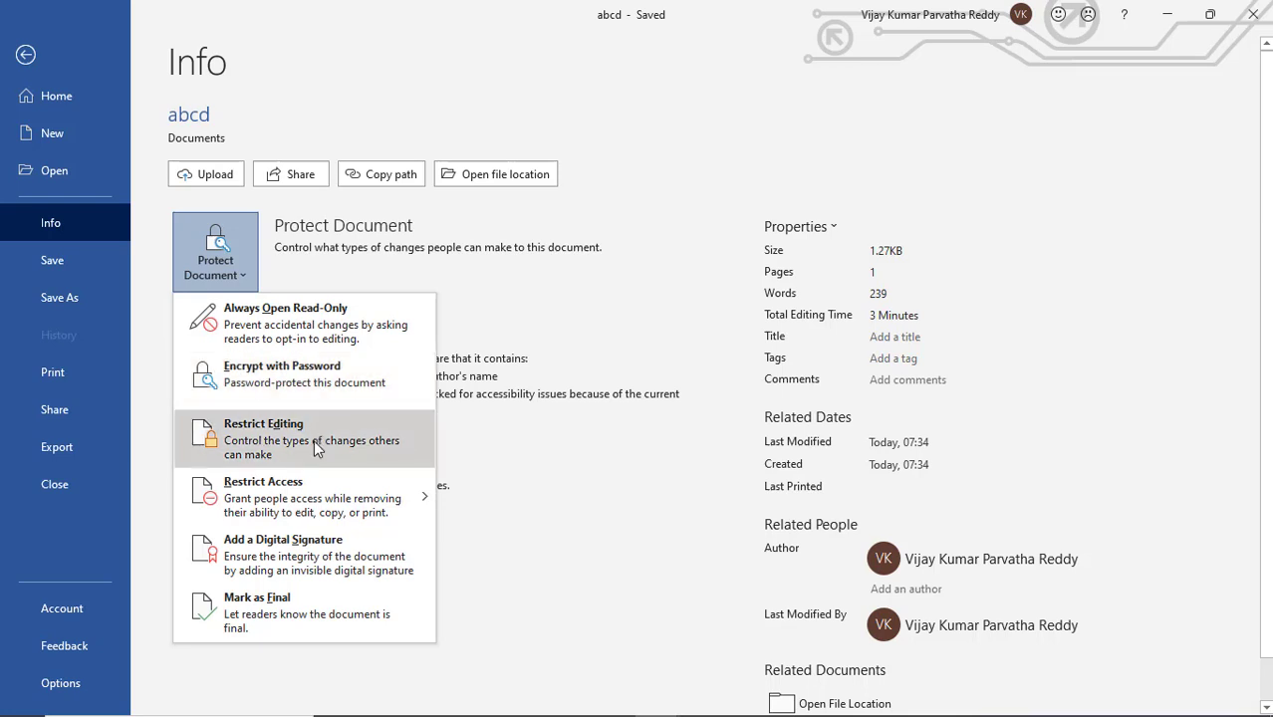
mouse_move(312, 495)
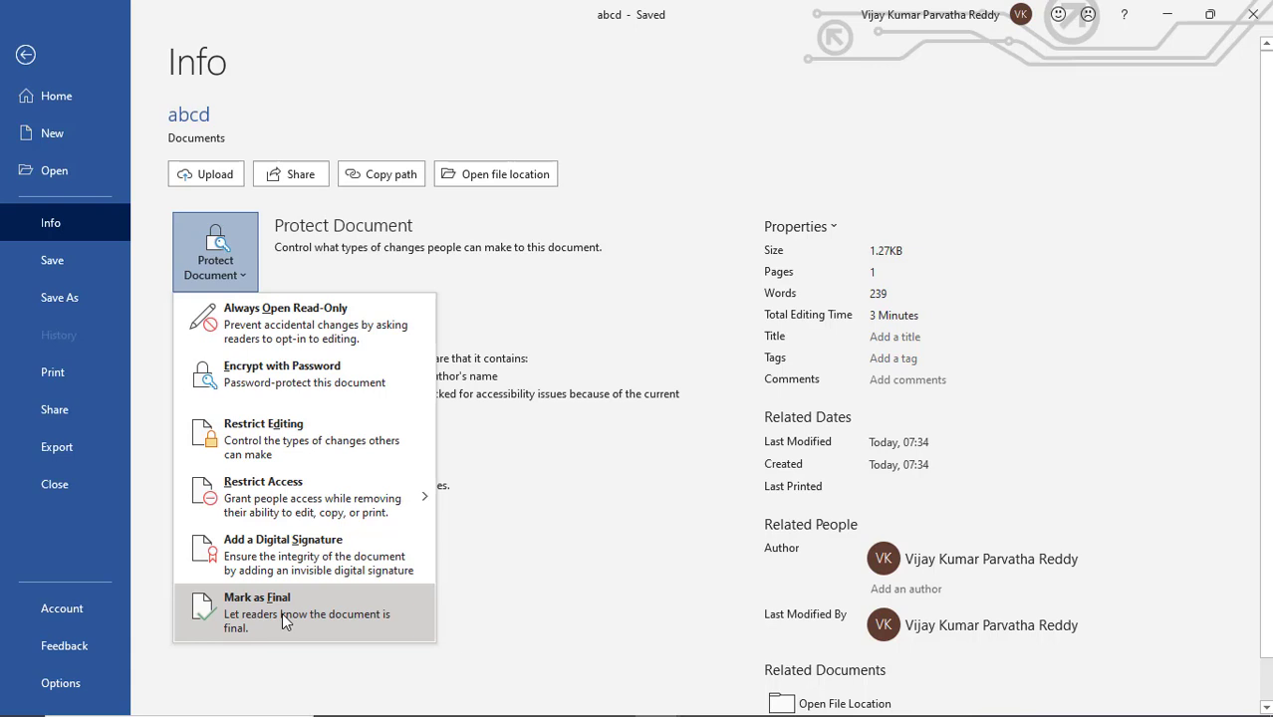
left_click(247, 339)
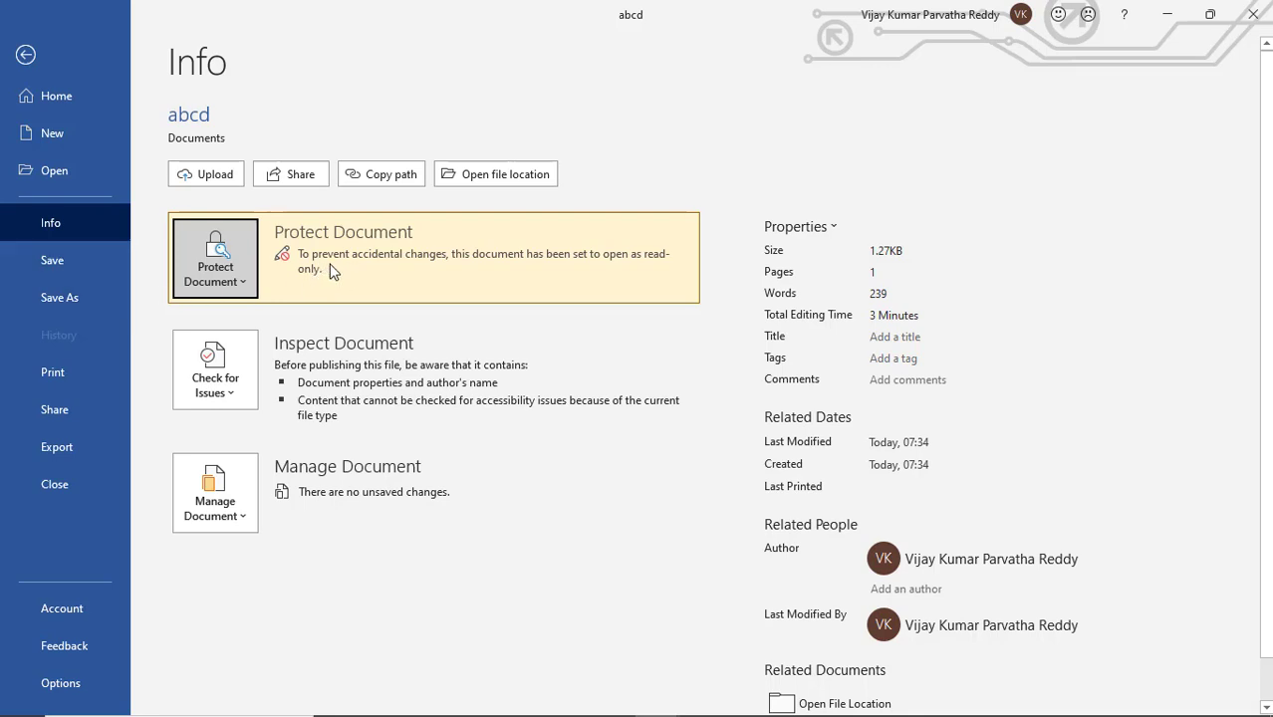
left_click(81, 268)
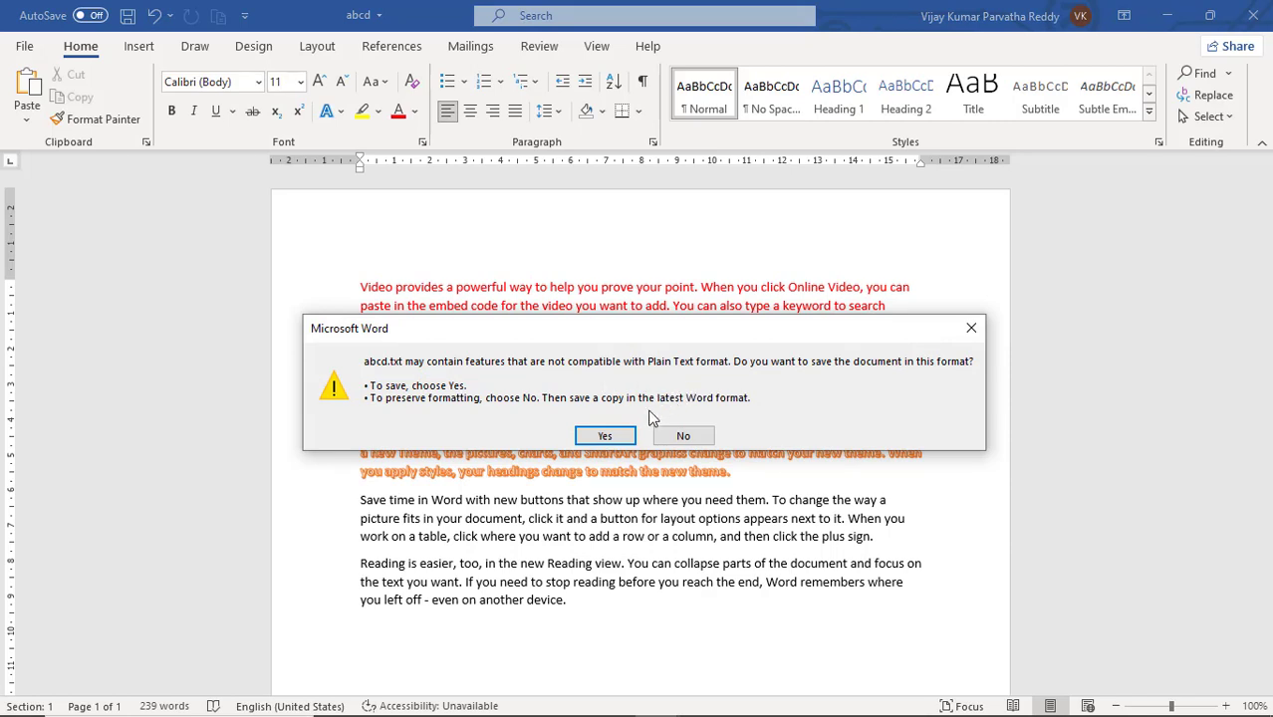
left_click(605, 436)
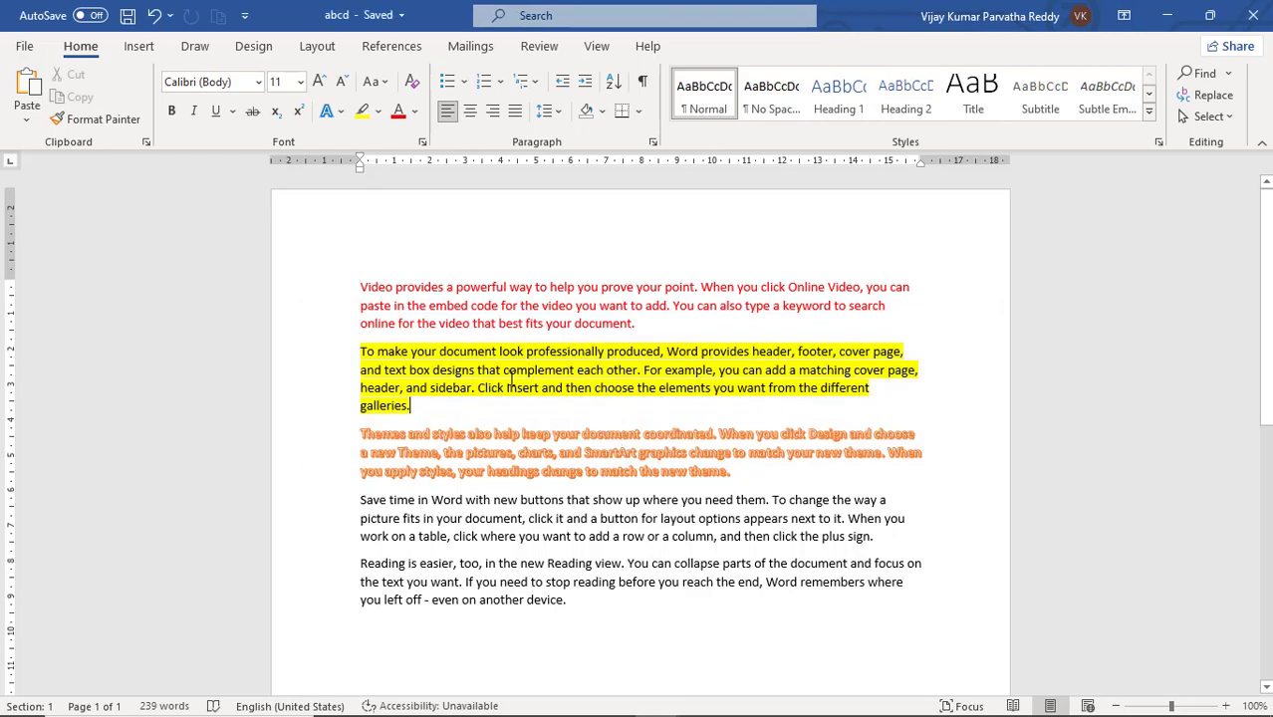
- Close both open abcd documents while keeping Word running
left_click(28, 47)
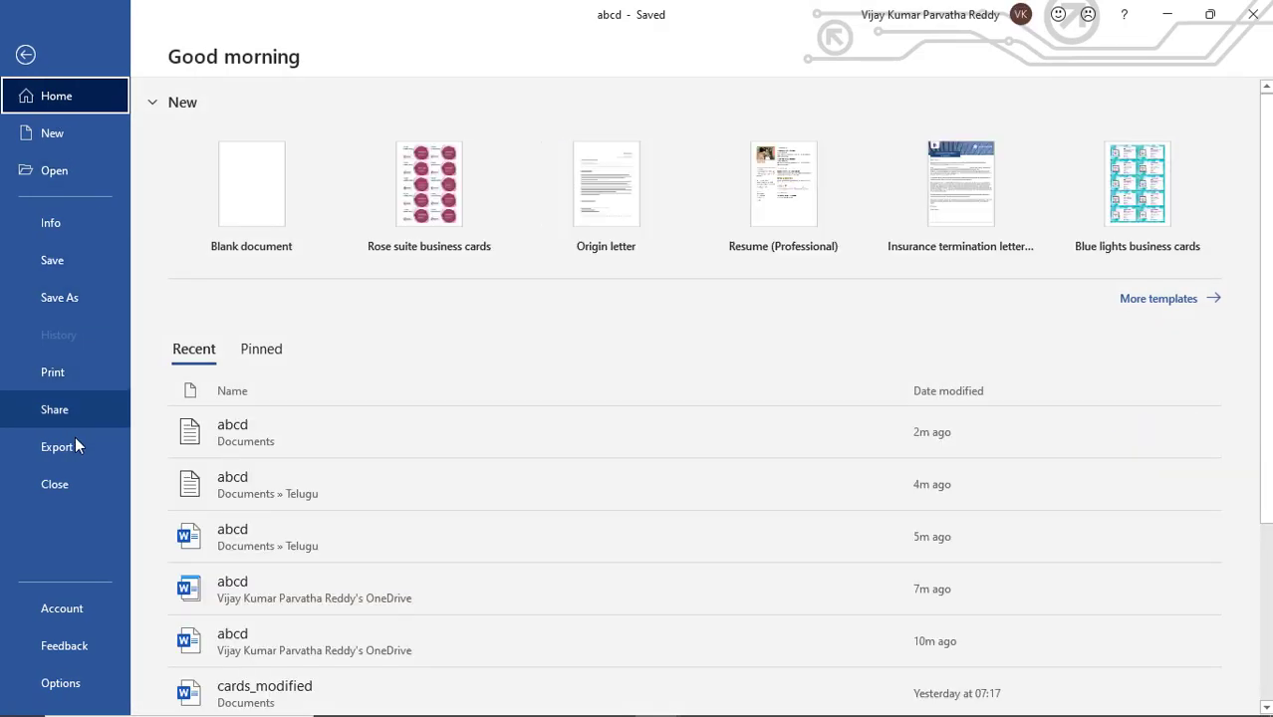
left_click(69, 485)
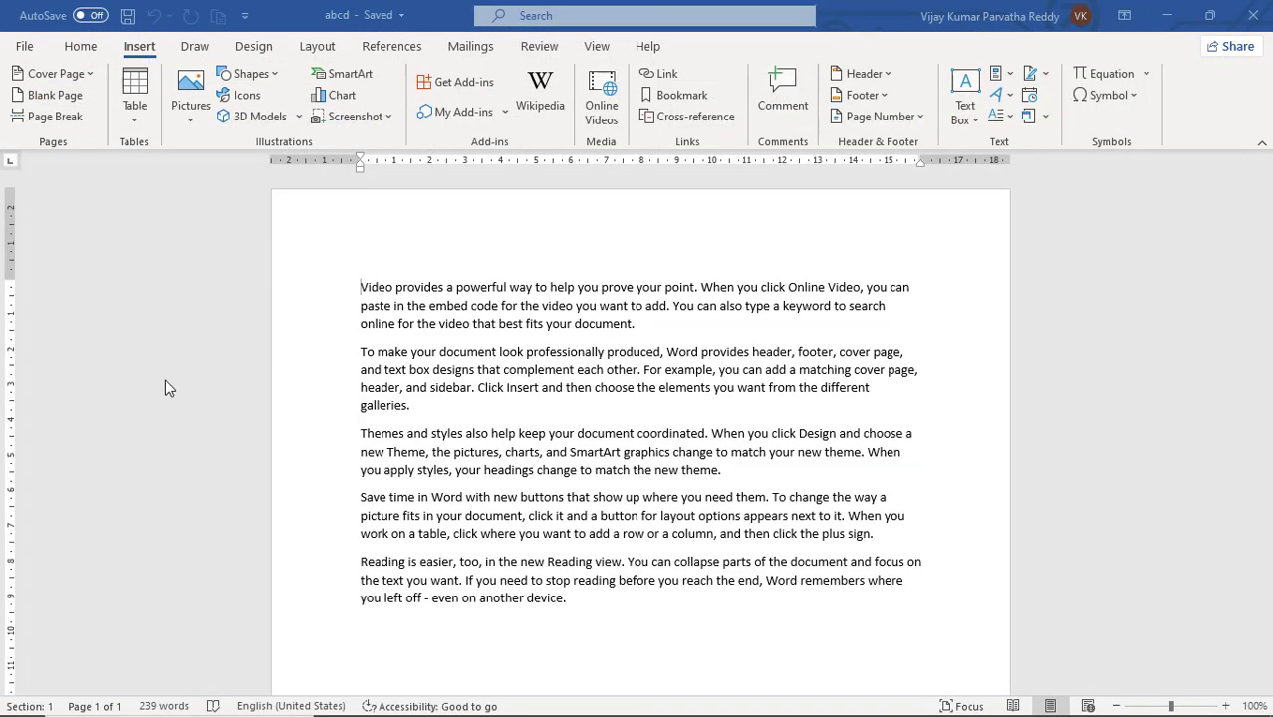
left_click(24, 47)
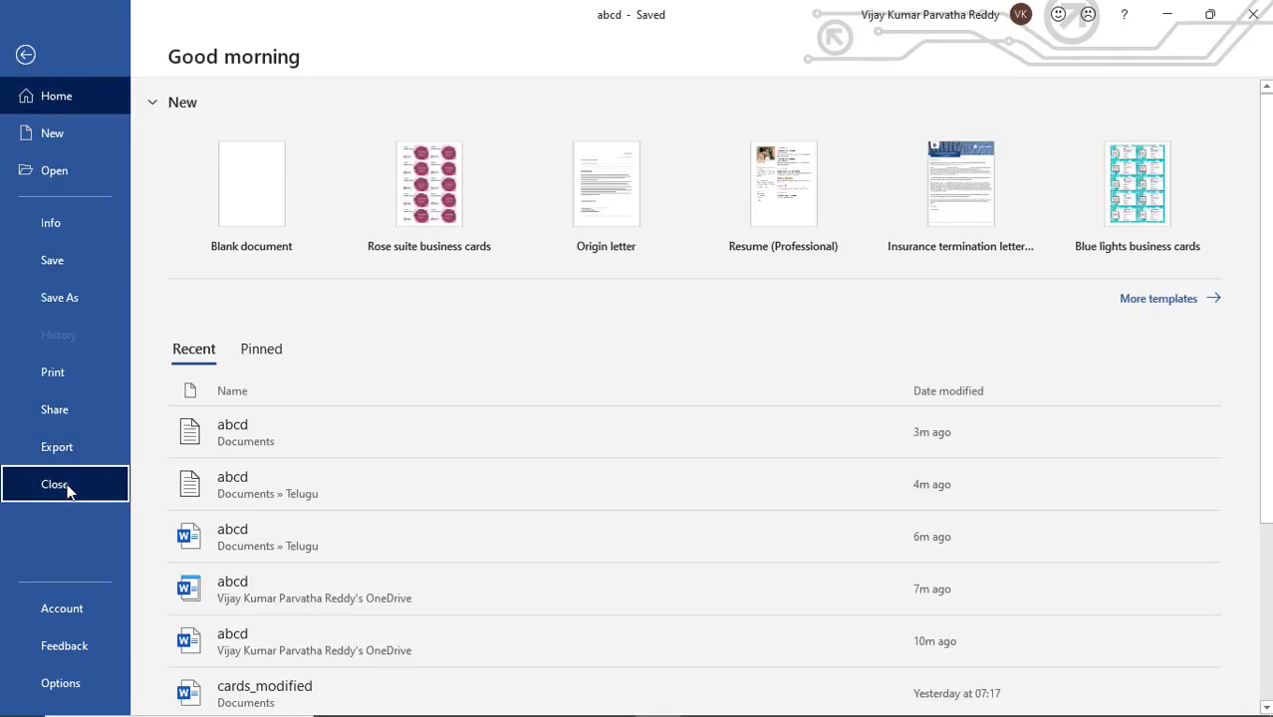
left_click(69, 485)
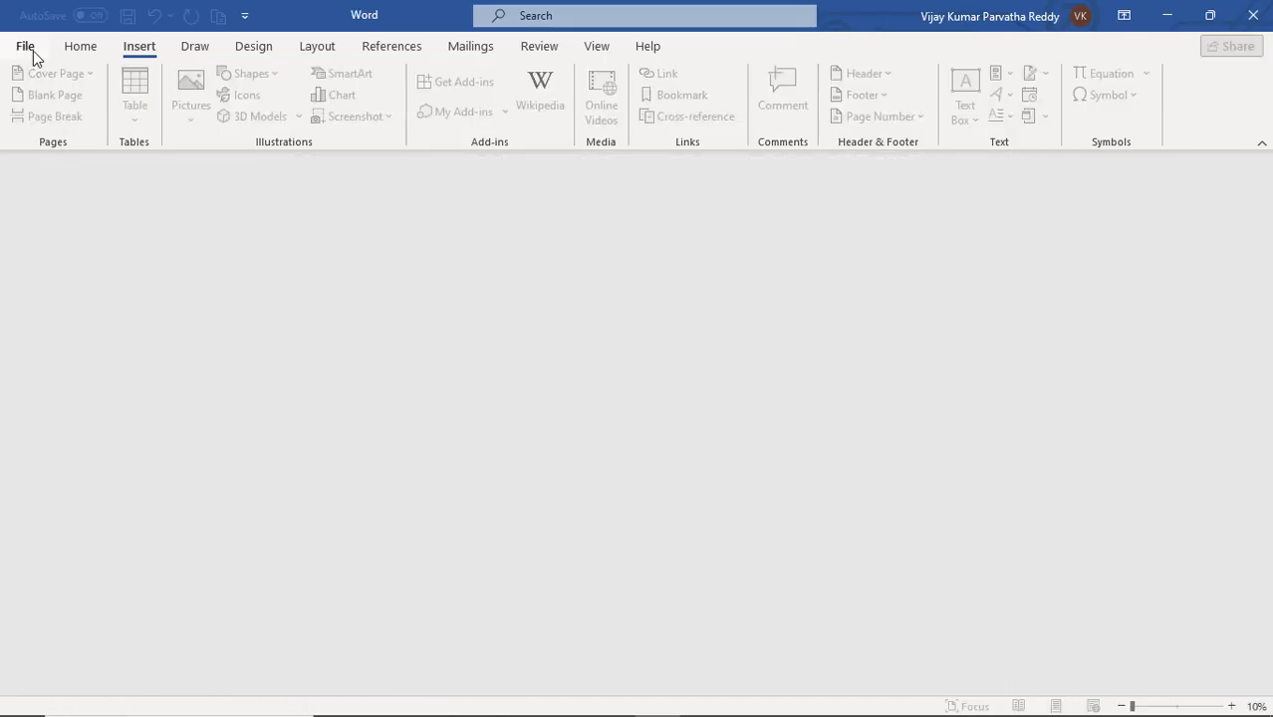
- Open the Word document abcd from Documents » Telugu and set it to Always Open Read-Only
left_click(25, 48)
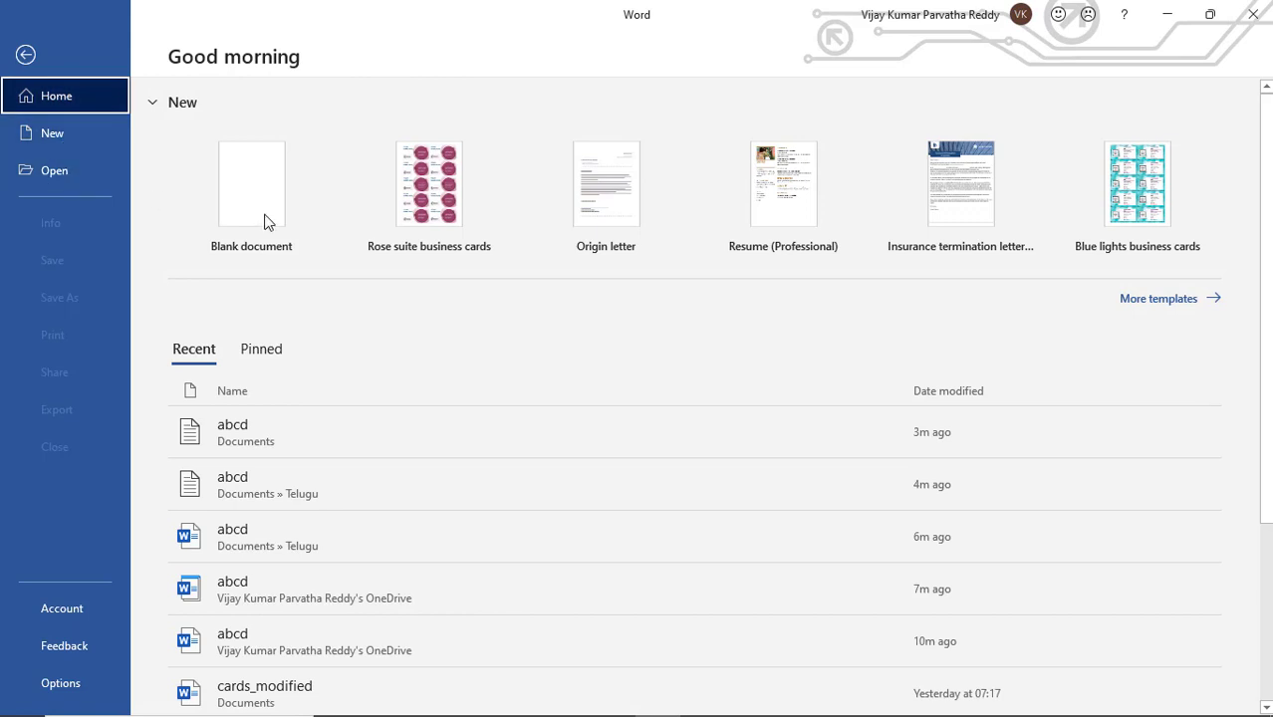
left_click(296, 544)
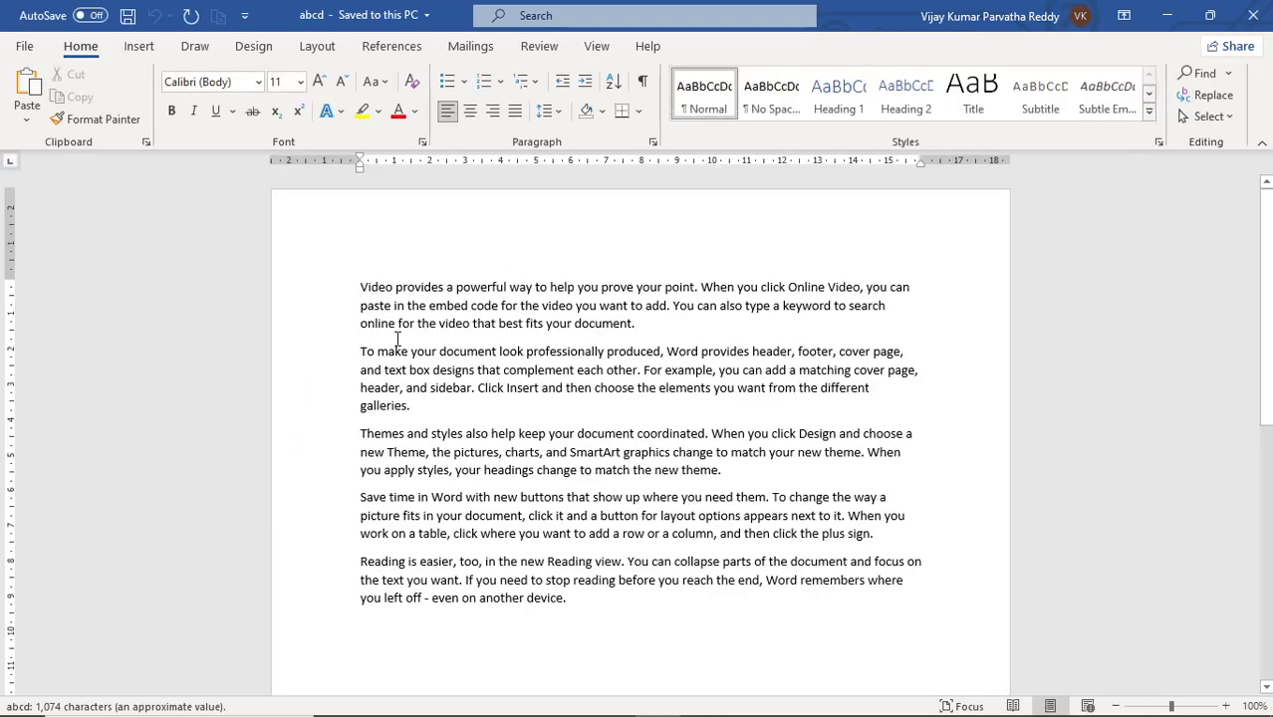
left_click(27, 45)
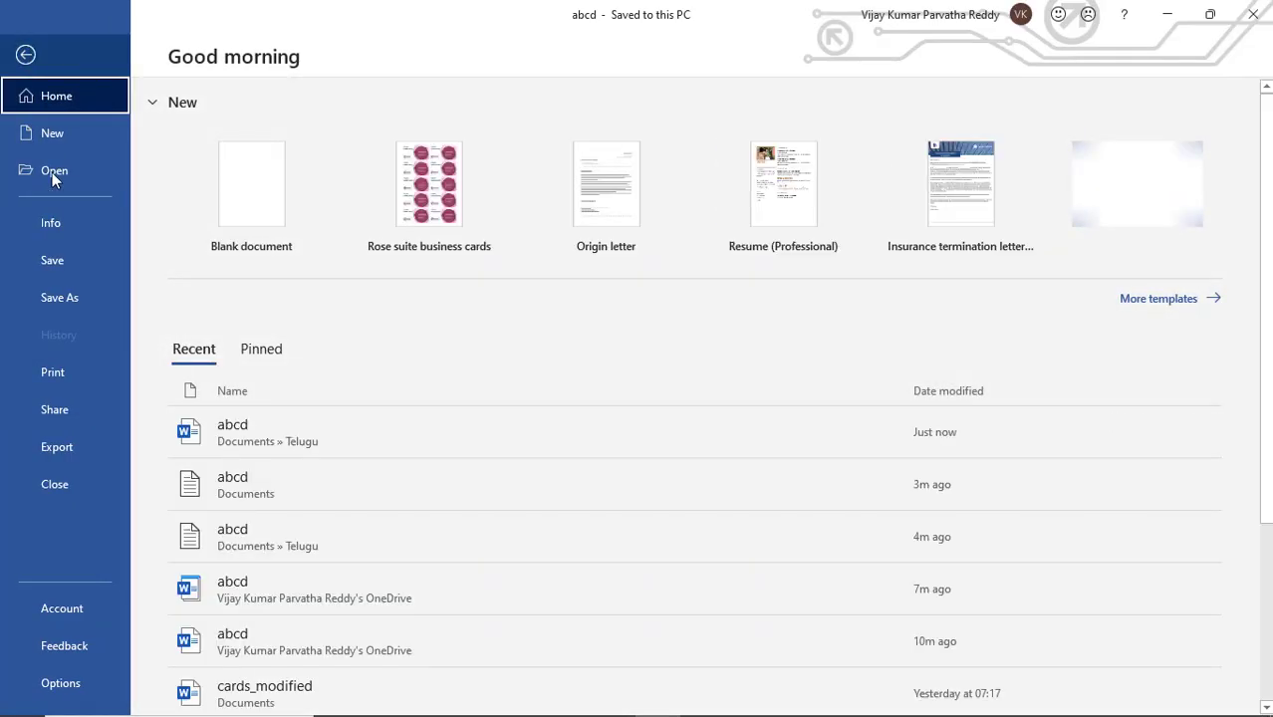
left_click(65, 230)
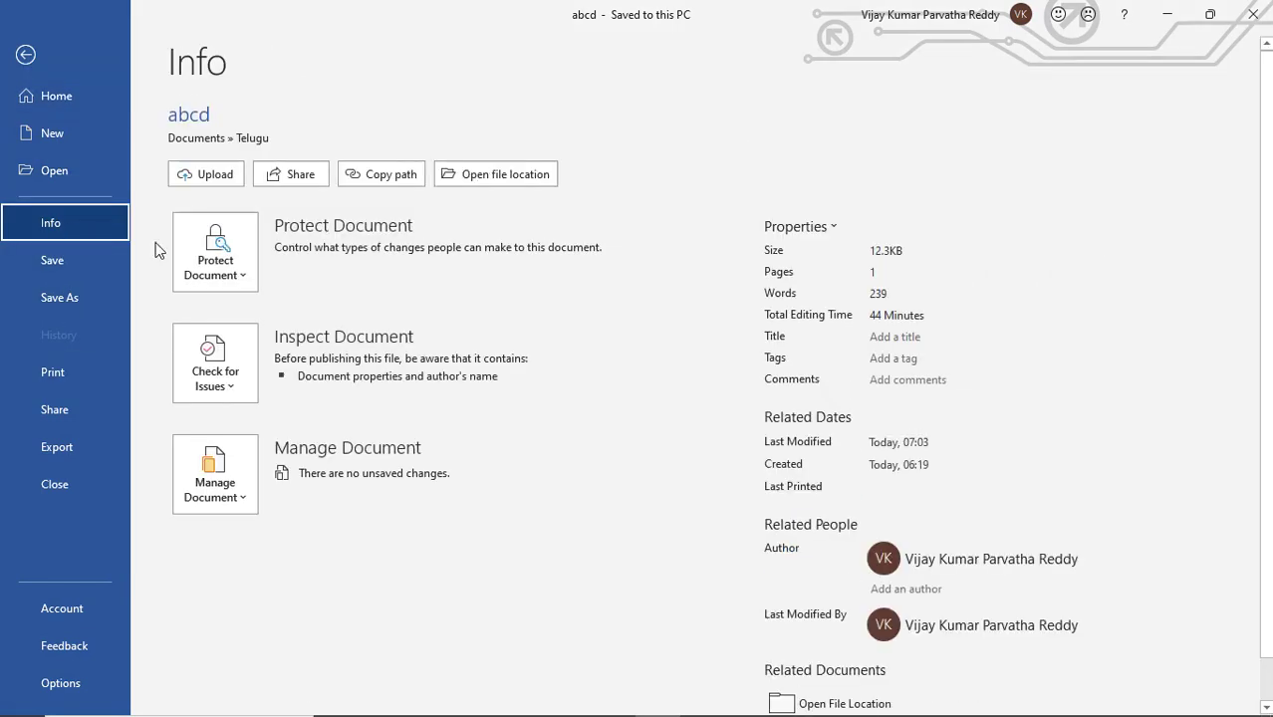
left_click(231, 267)
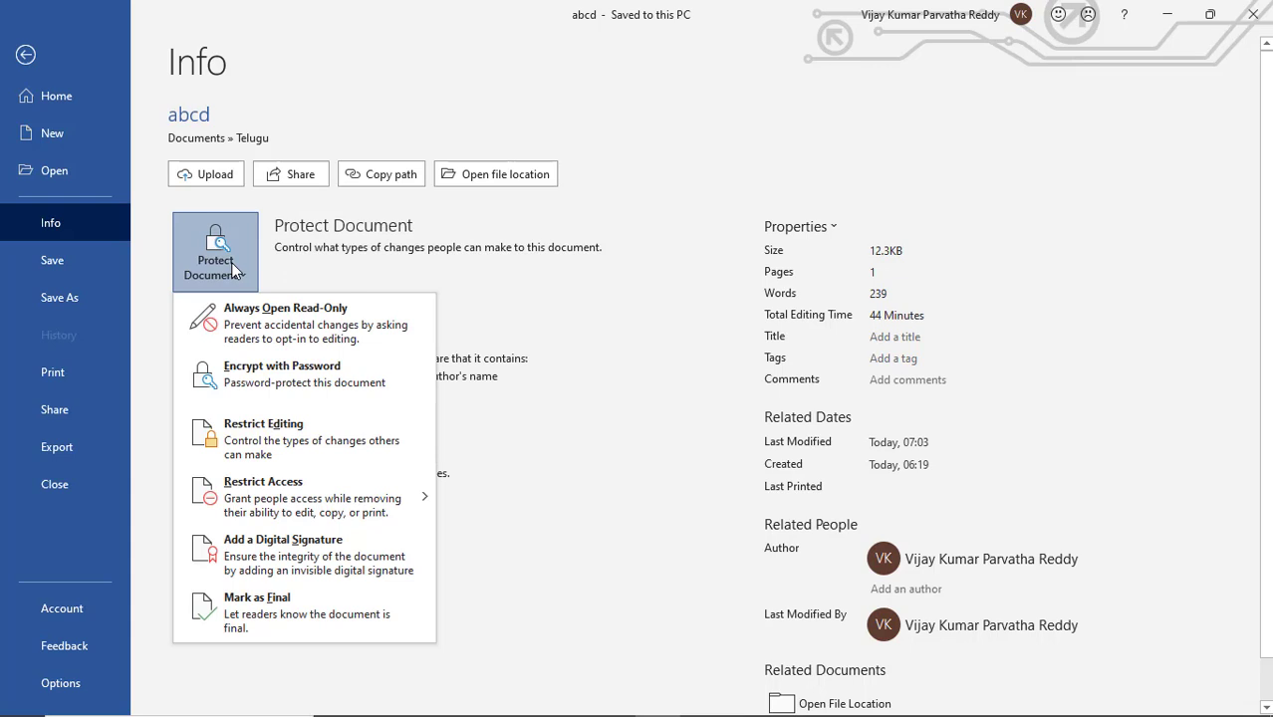
left_click(267, 341)
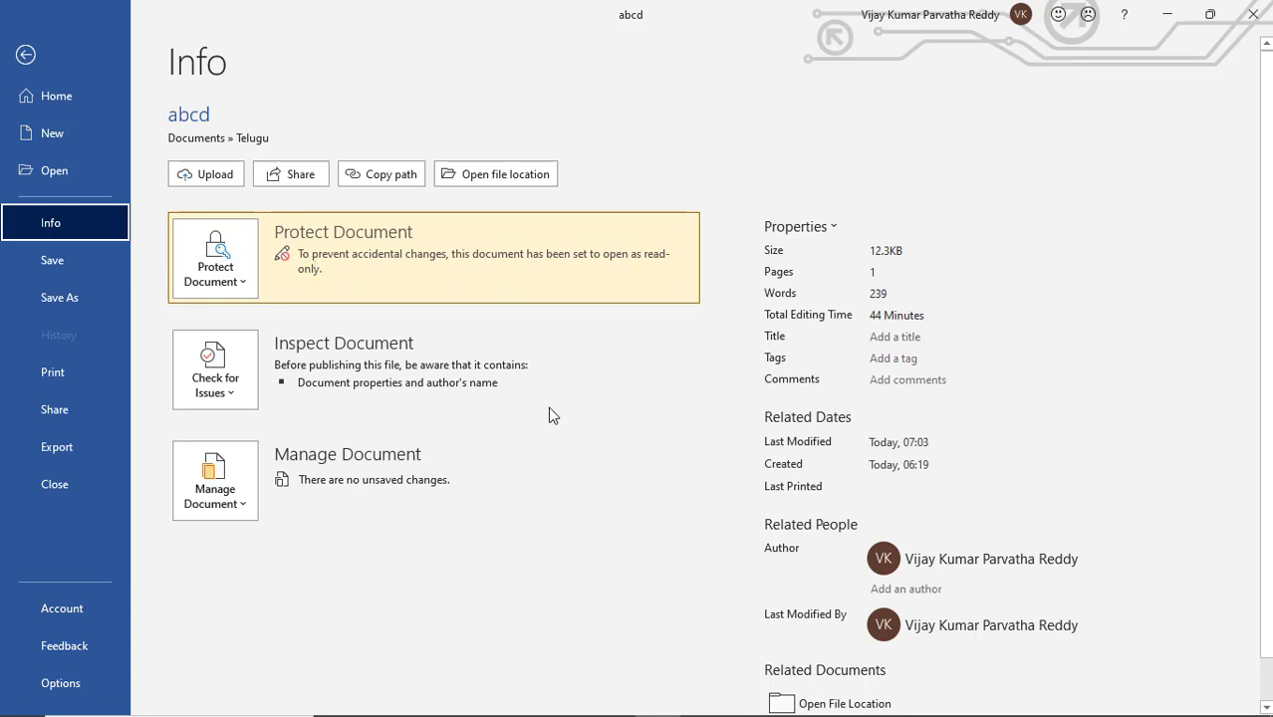
scroll(550, 414, "down", 1)
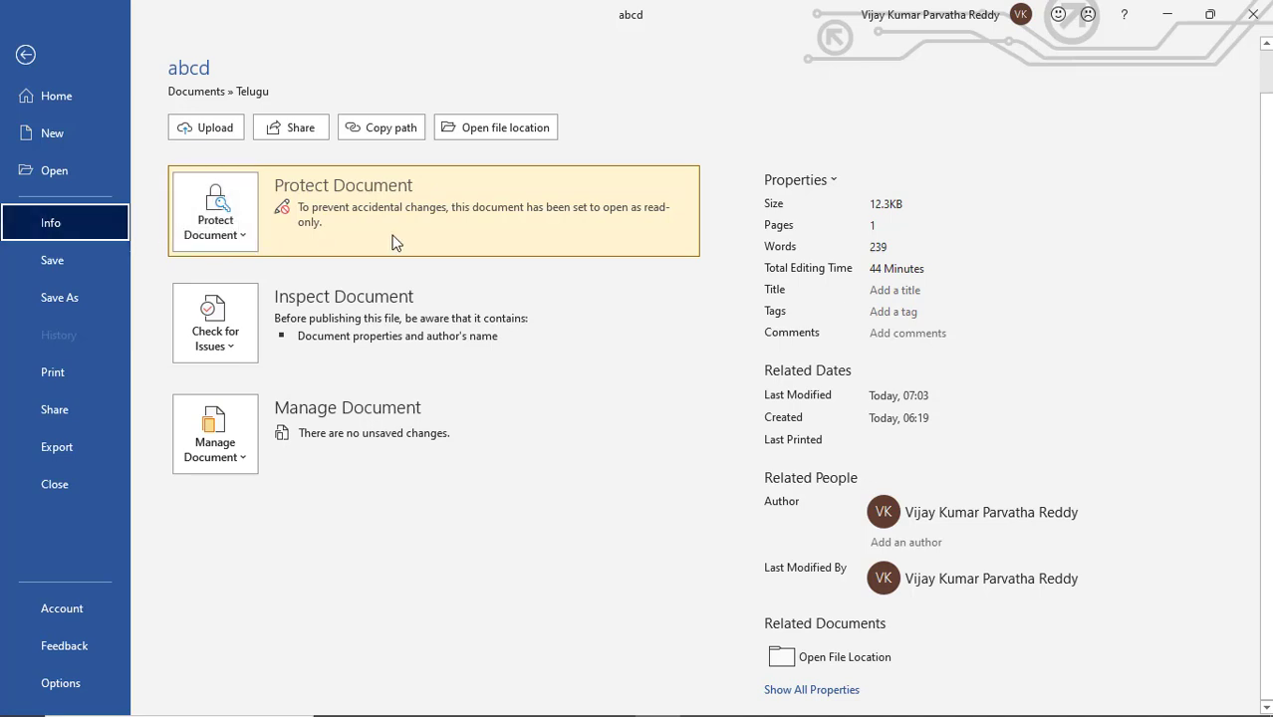
left_click(235, 236)
left_click(286, 331)
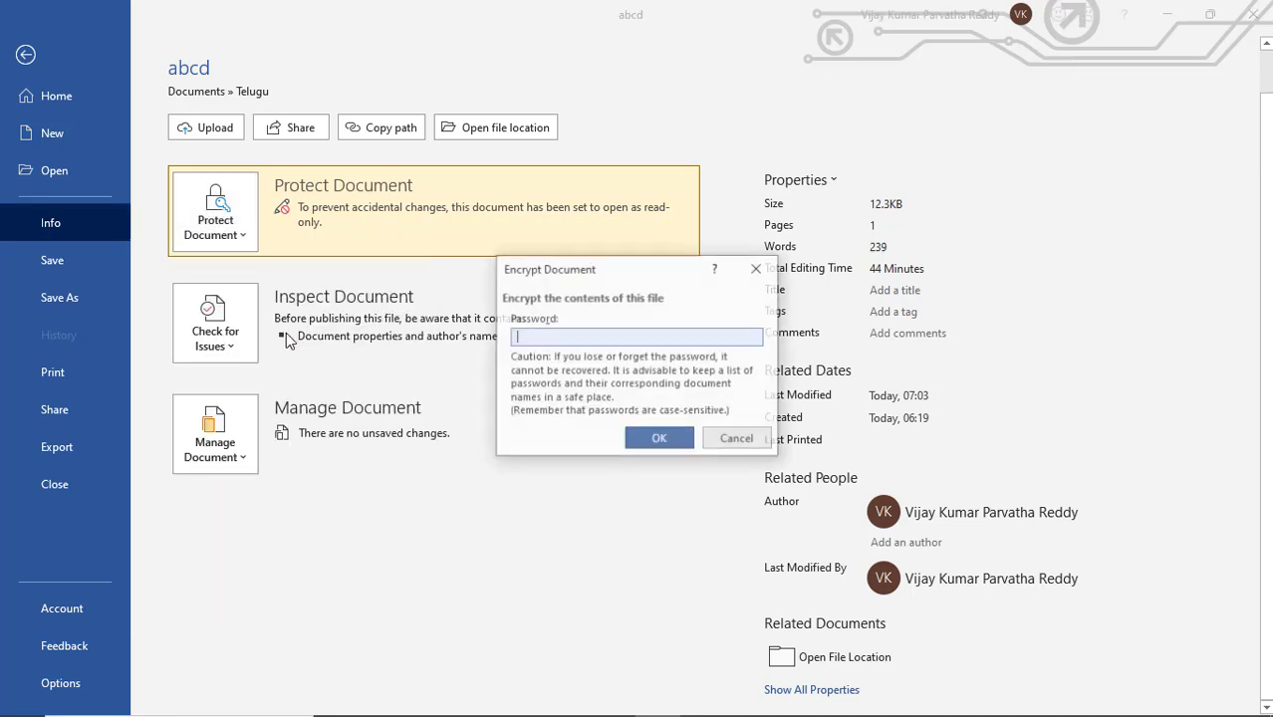
left_click(736, 440)
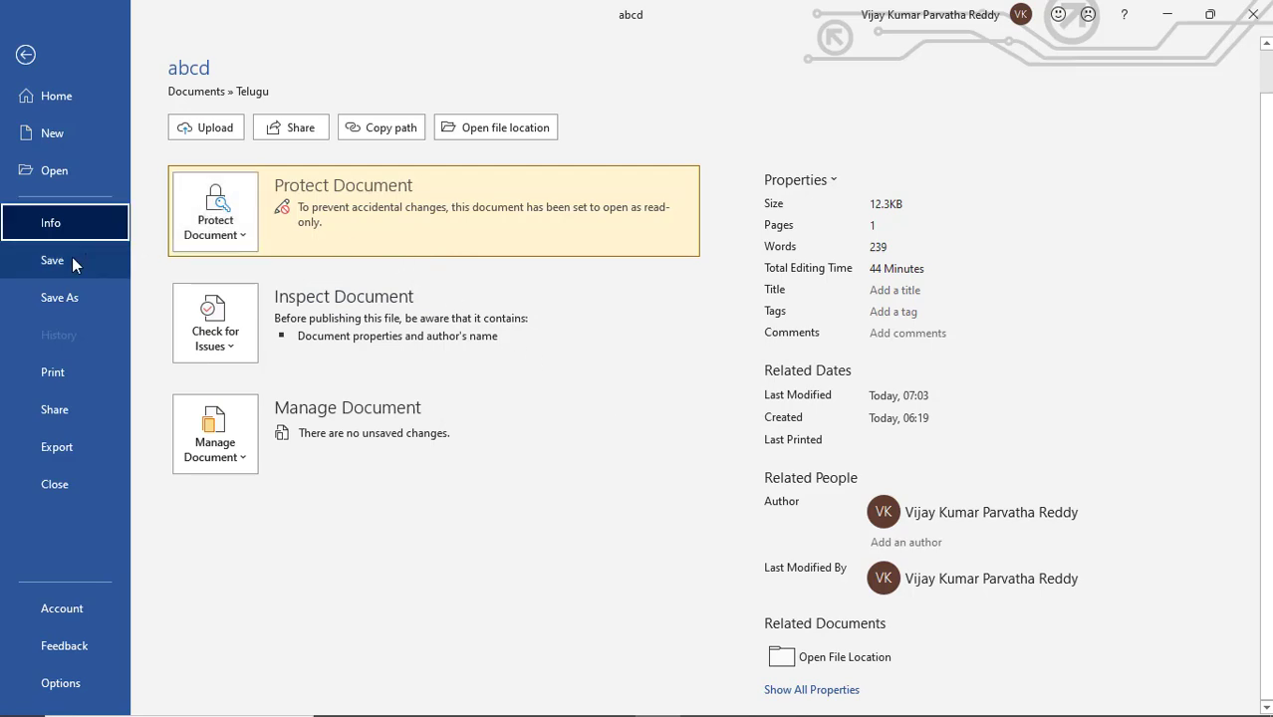
- Save the abcd document and close it while keeping Word running
left_click(67, 259)
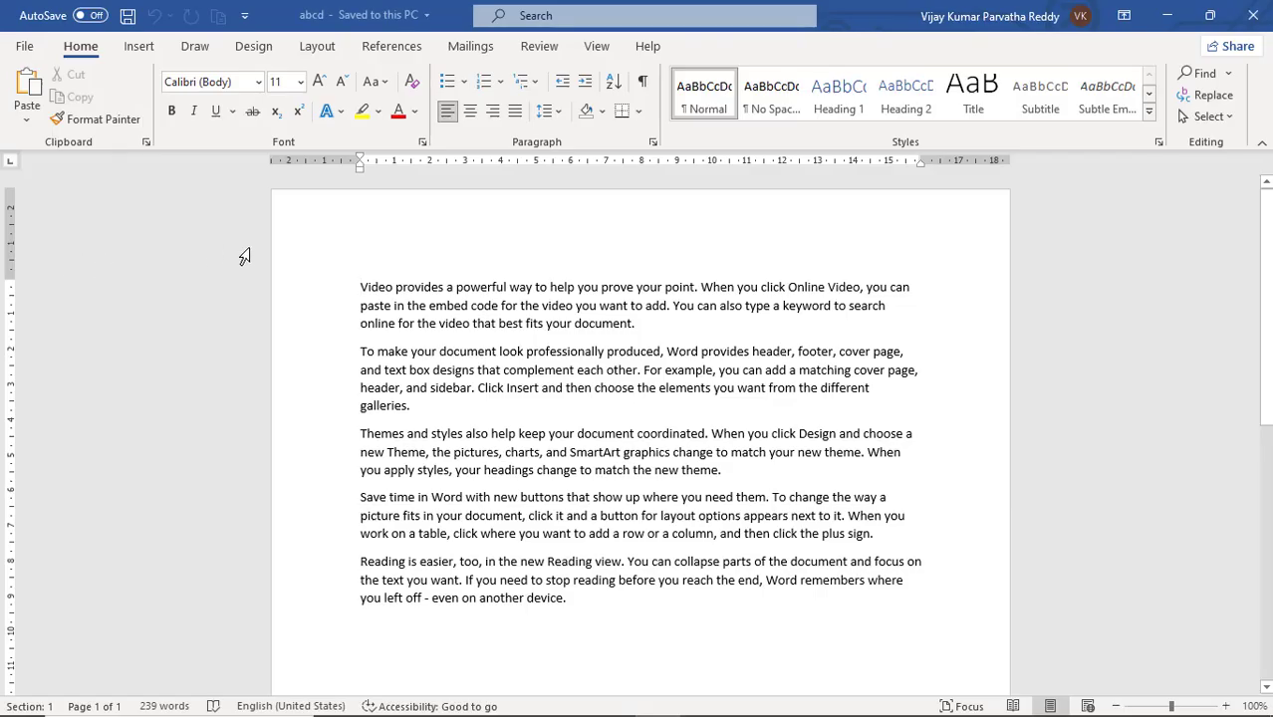
left_click(25, 46)
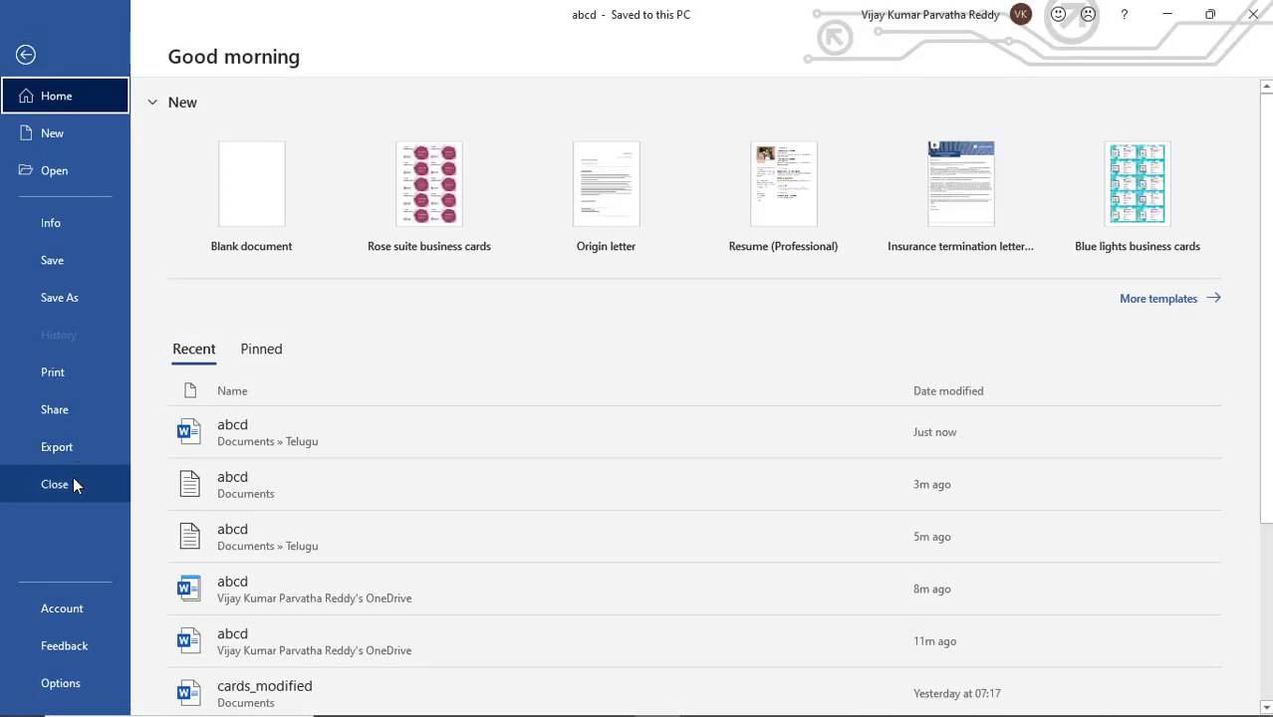
left_click(73, 478)
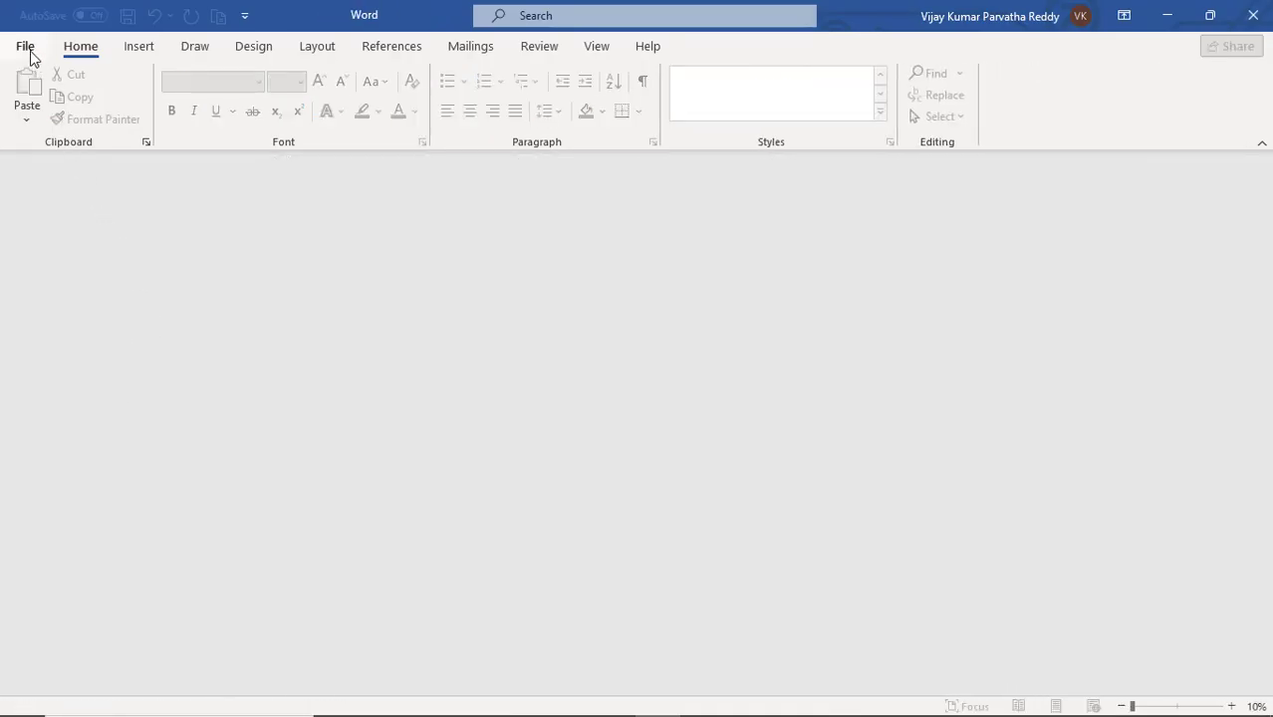
- Reopen abcd from Documents » Telugu as read-only and insert random test text before the first paragraph
left_click(26, 50)
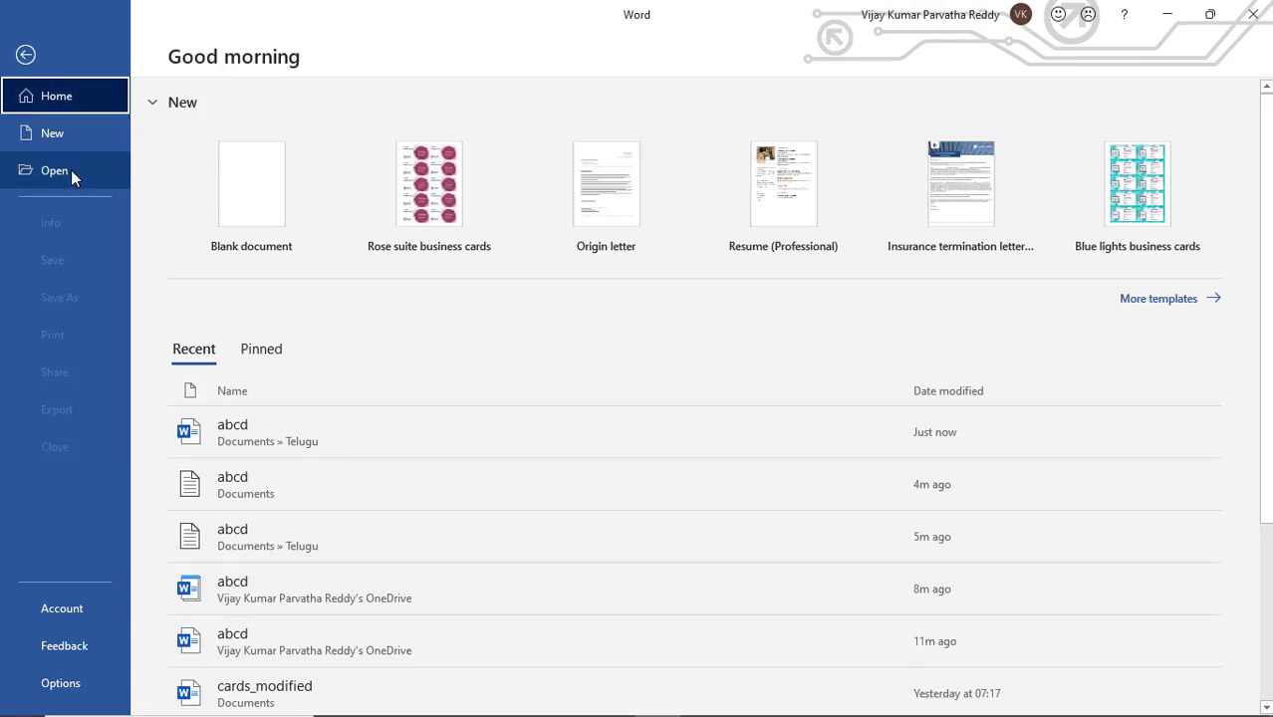
left_click(232, 446)
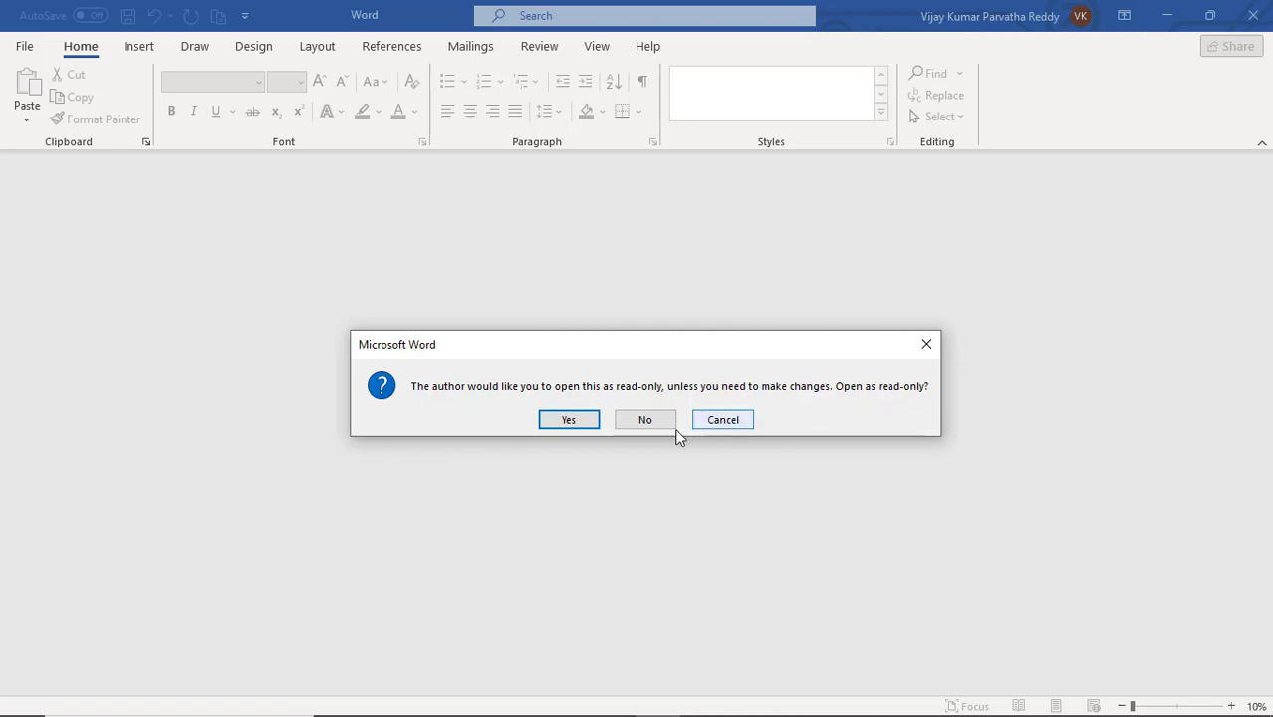
left_click(569, 420)
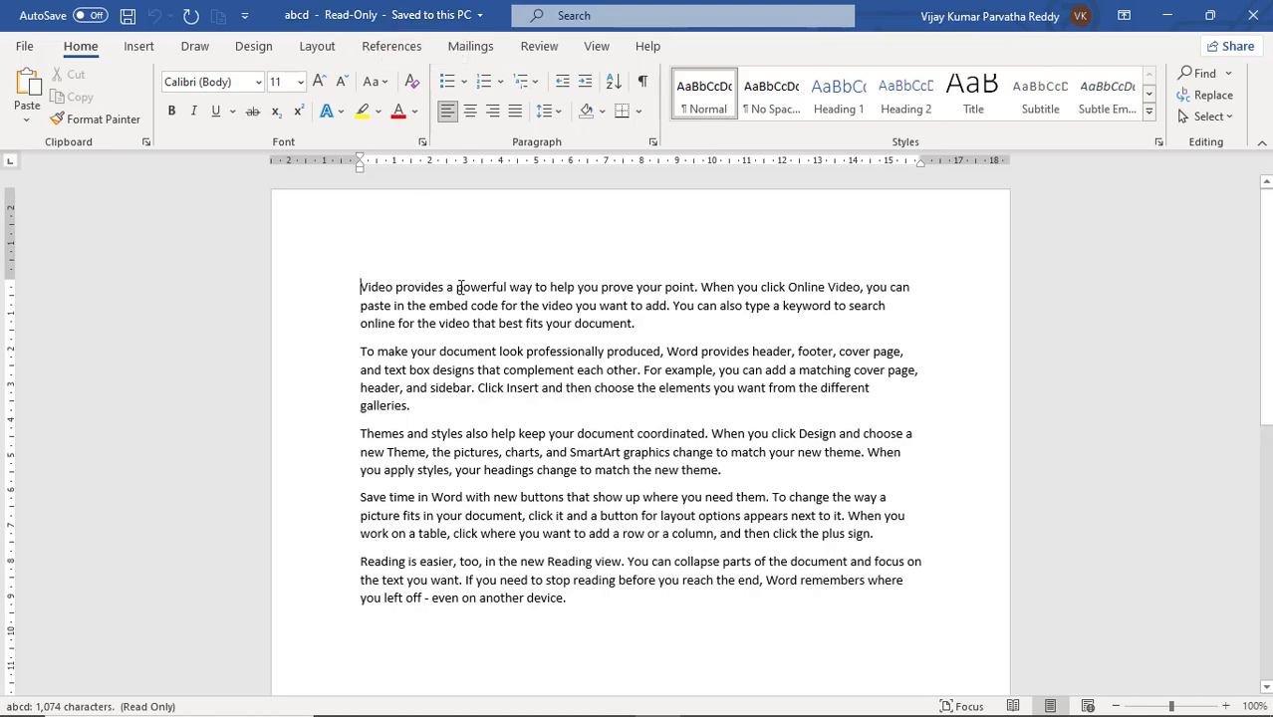
type("xffgsdfg")
type("sadfasdfa sdfa fasdf asdf")
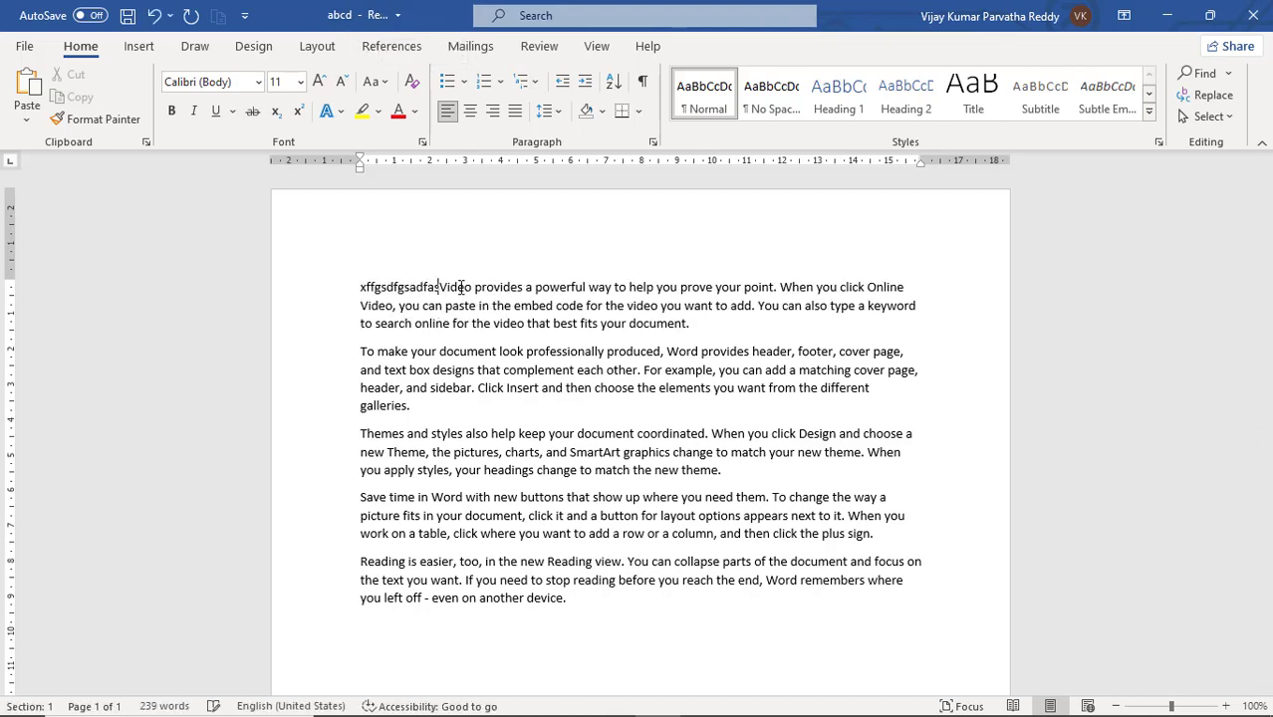
type("asdfasdf asdfasdf")
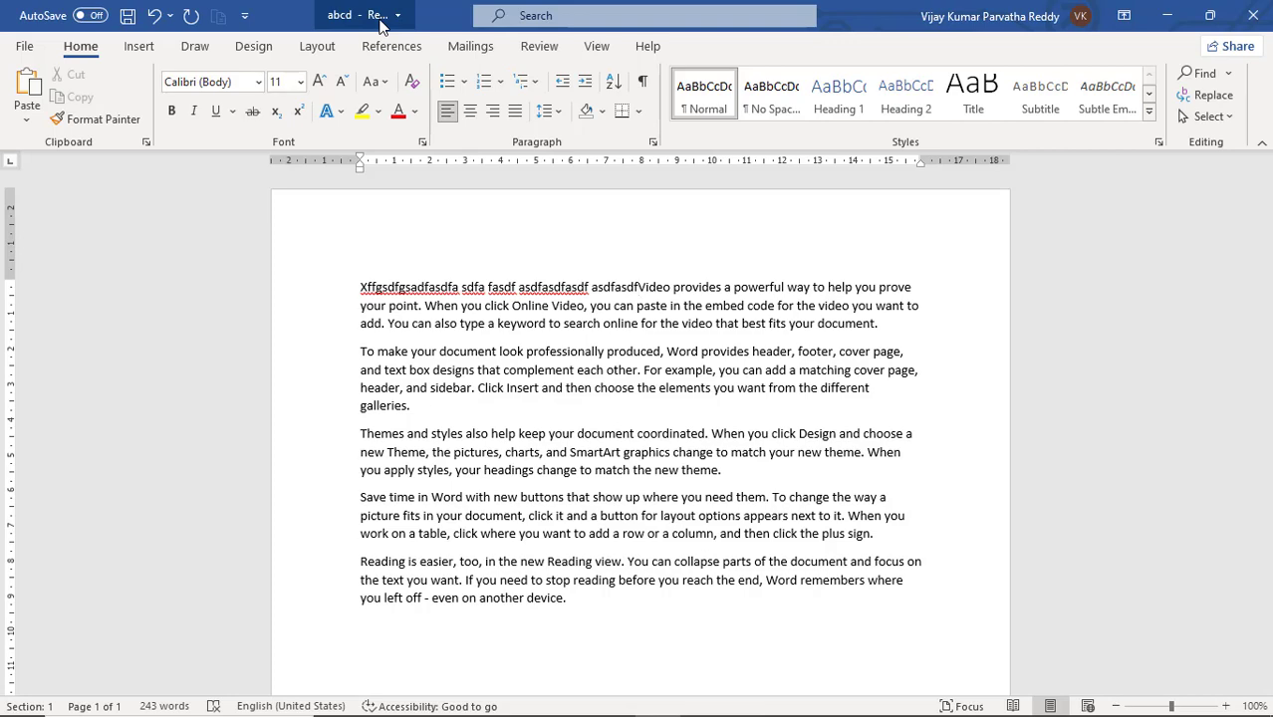
- Try to save the edited read-only document under its existing name abcd in the Telugu folder
left_click(25, 46)
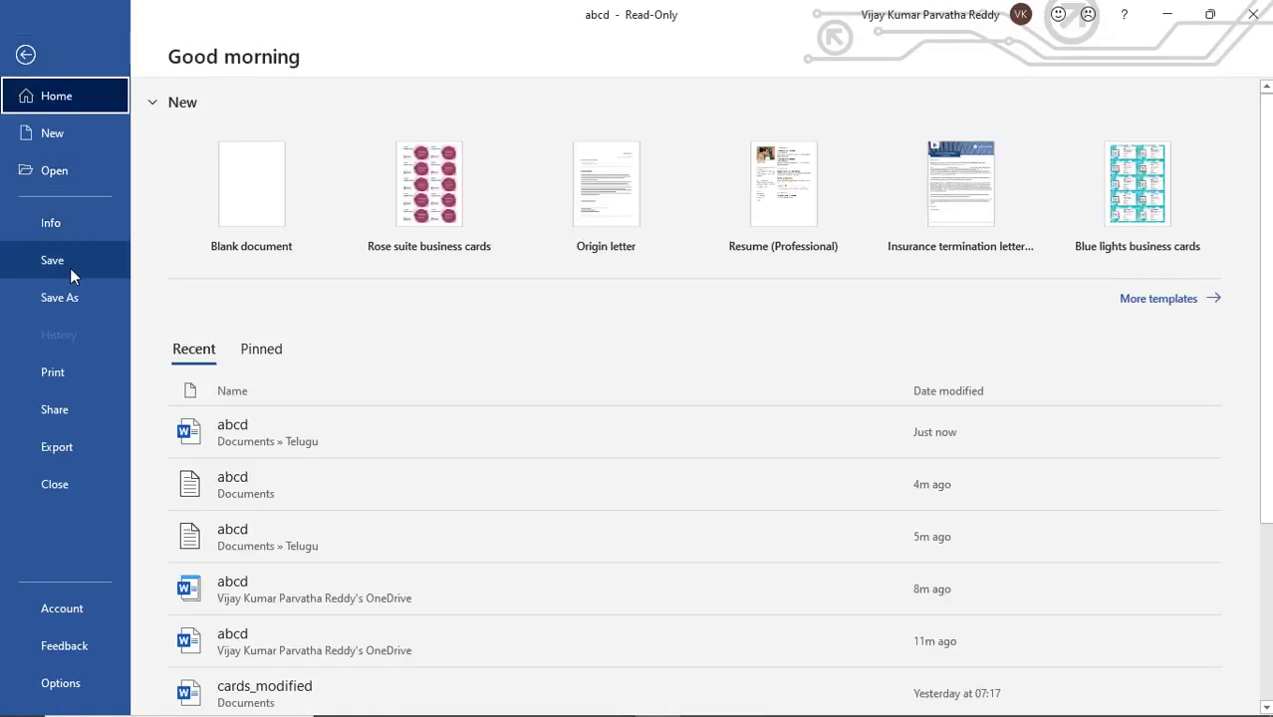
left_click(70, 268)
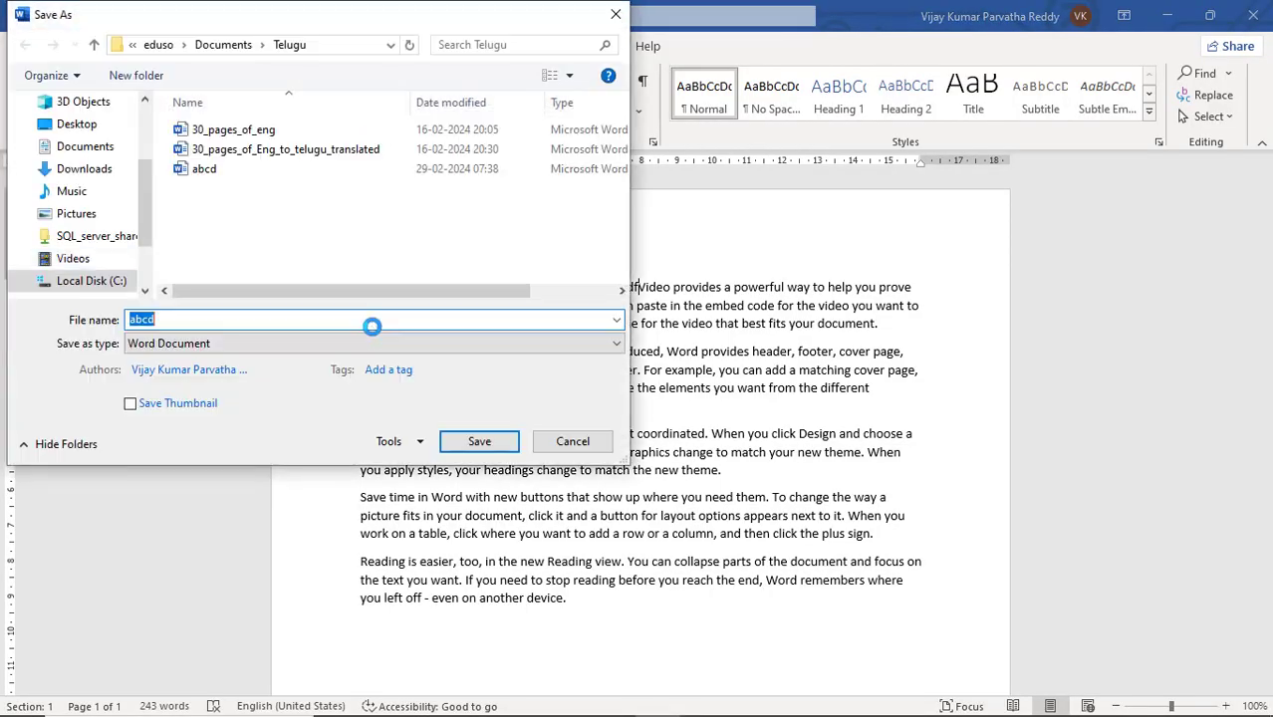
left_click(470, 442)
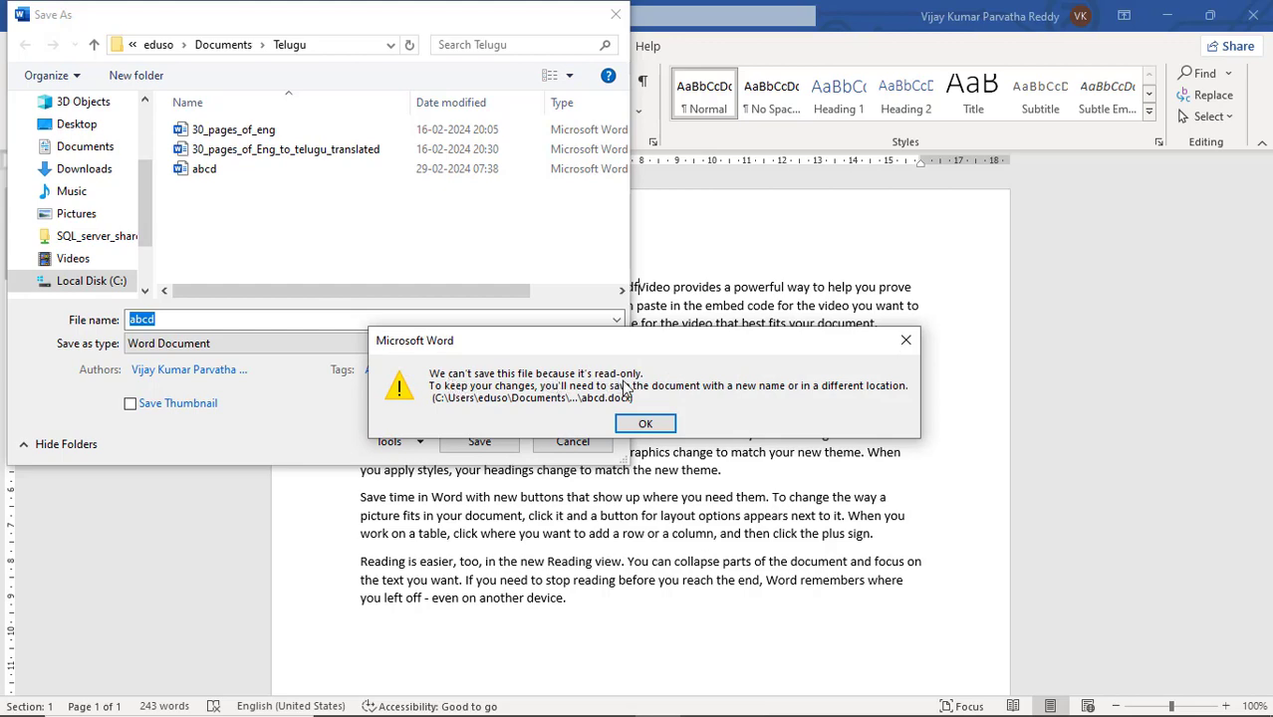
left_click(643, 424)
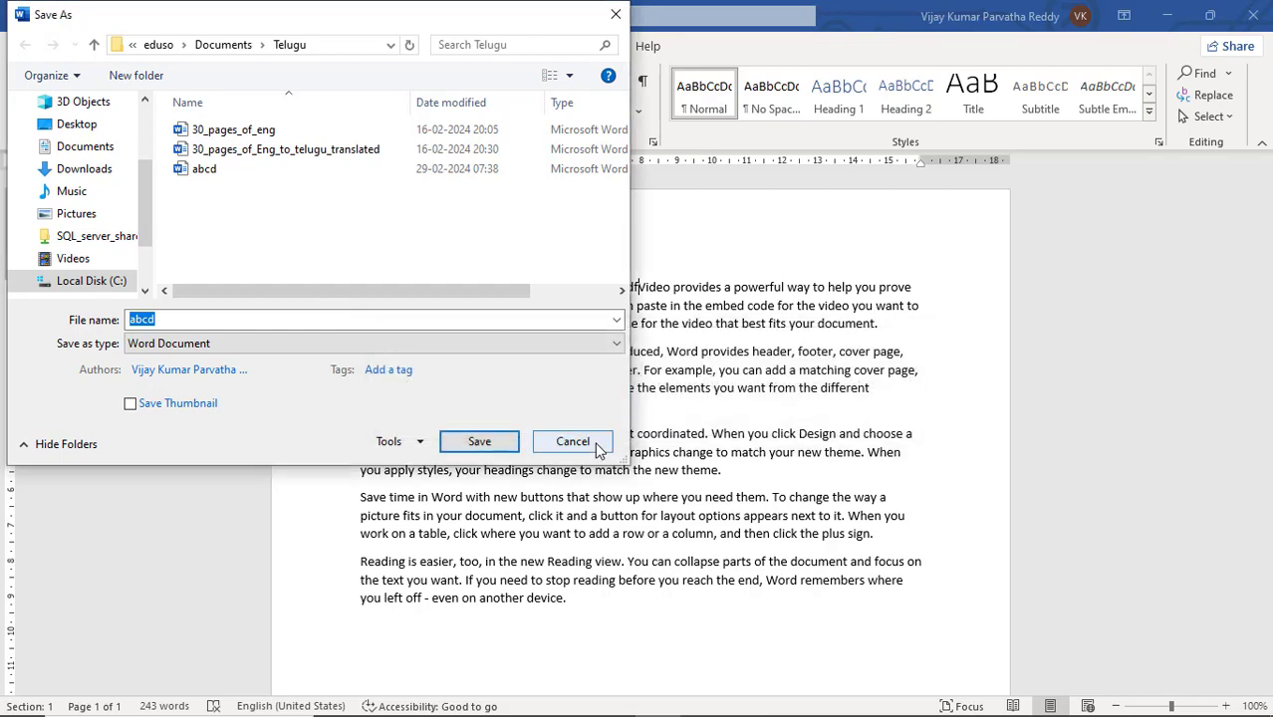
left_click(598, 445)
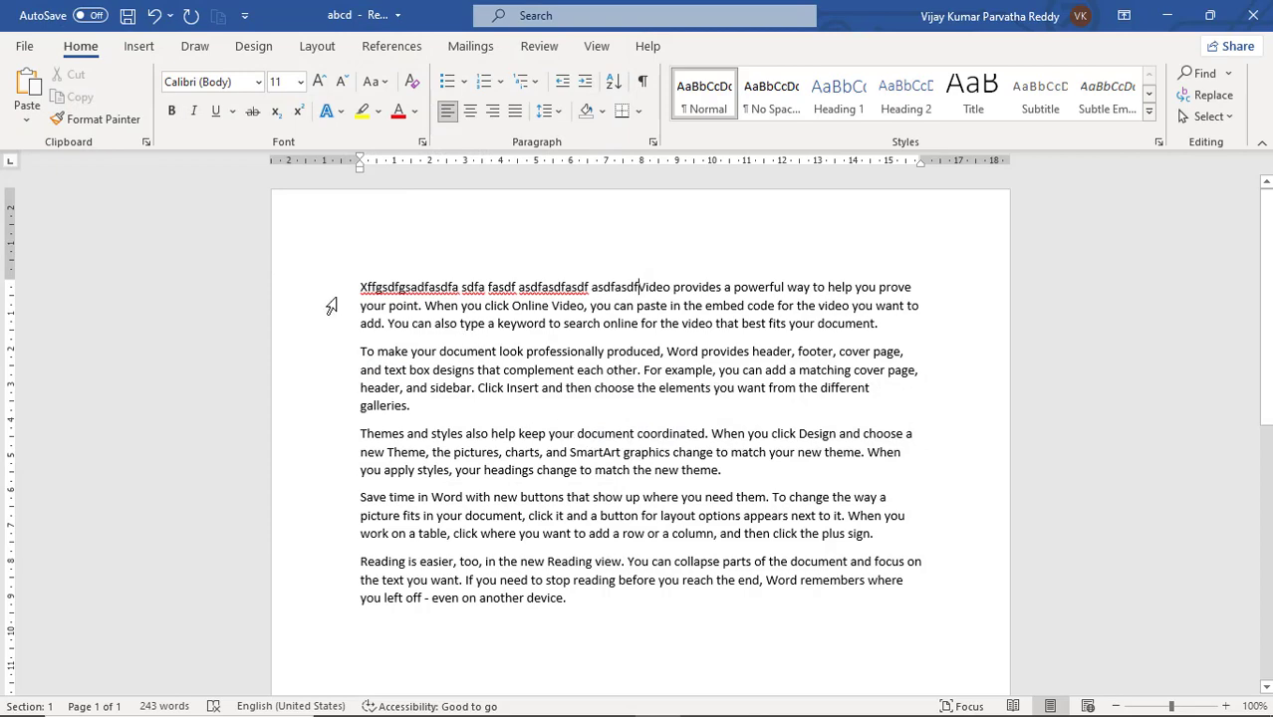
- Close the read-only document without saving the changes
left_click(25, 47)
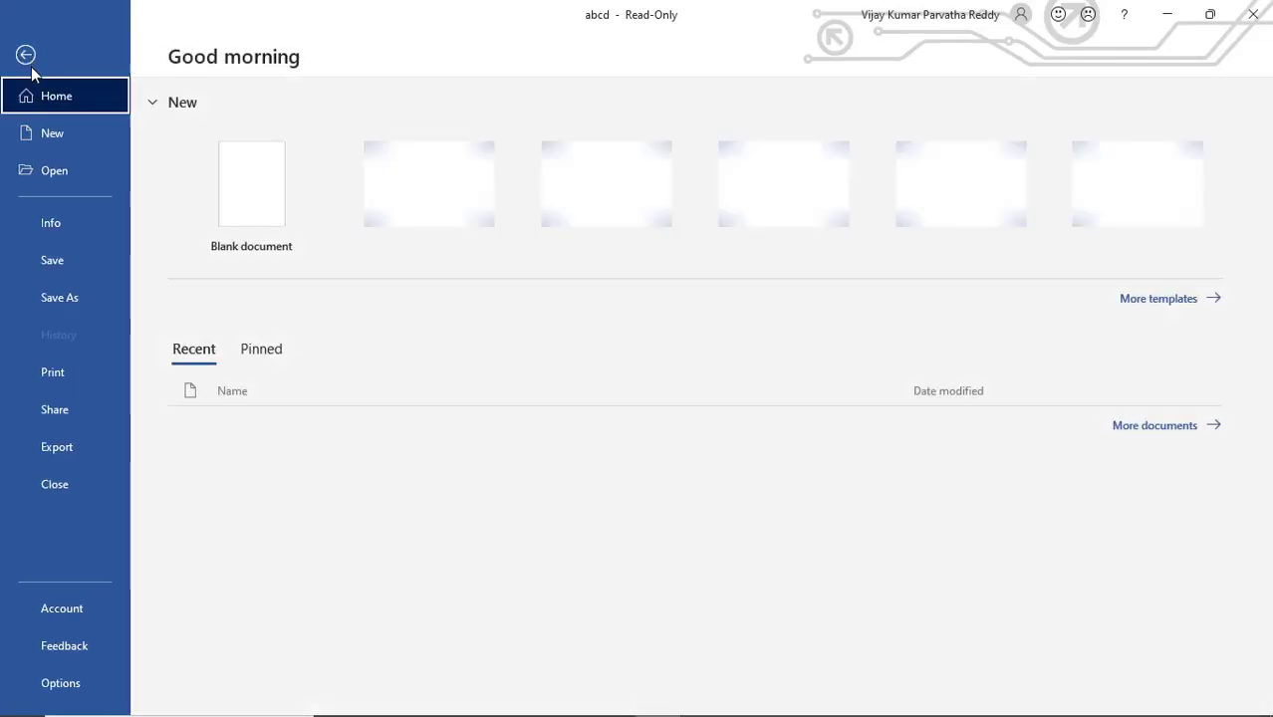
left_click(55, 485)
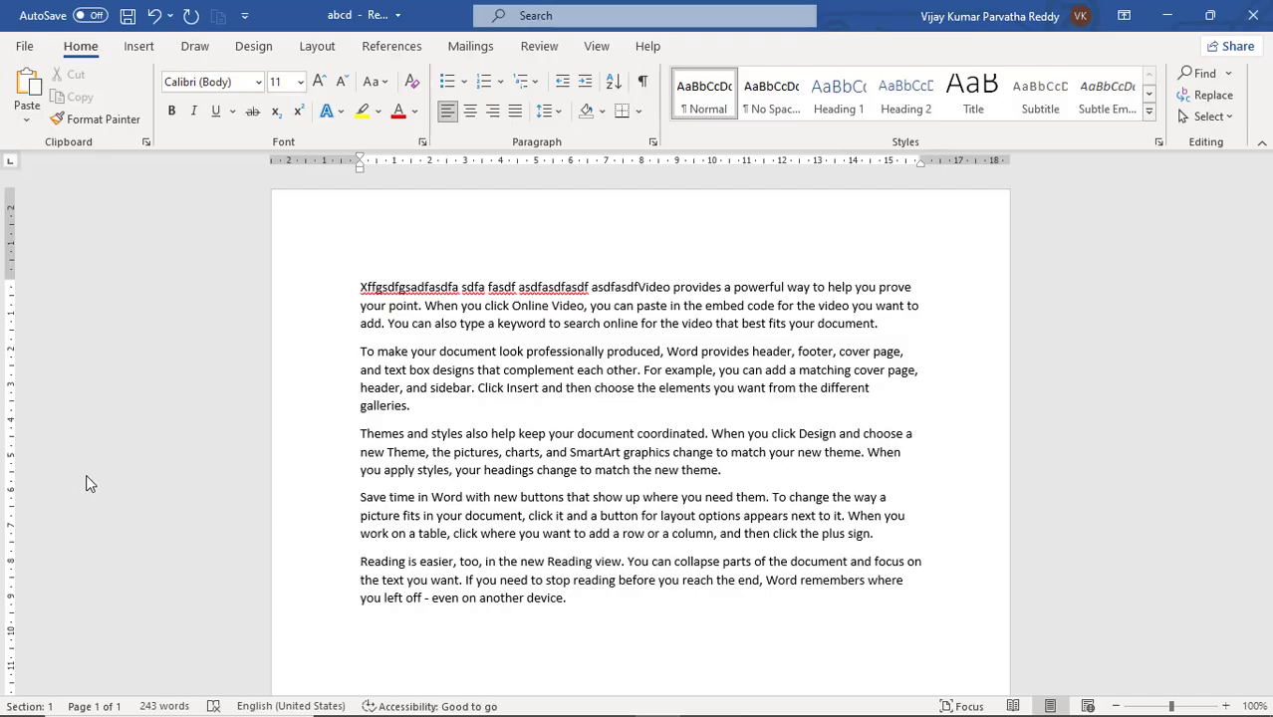
left_click(636, 409)
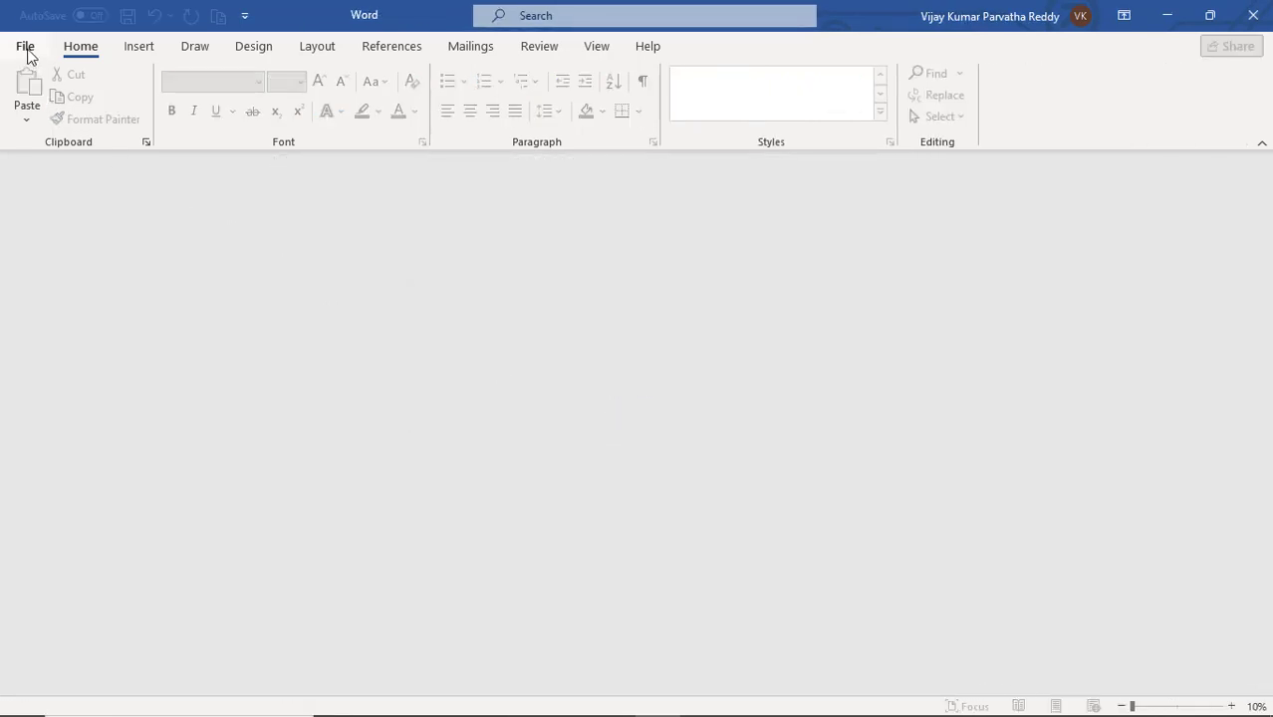
- Reopen abcd from Documents » Telugu for editing, declining the read-only mode
left_click(25, 47)
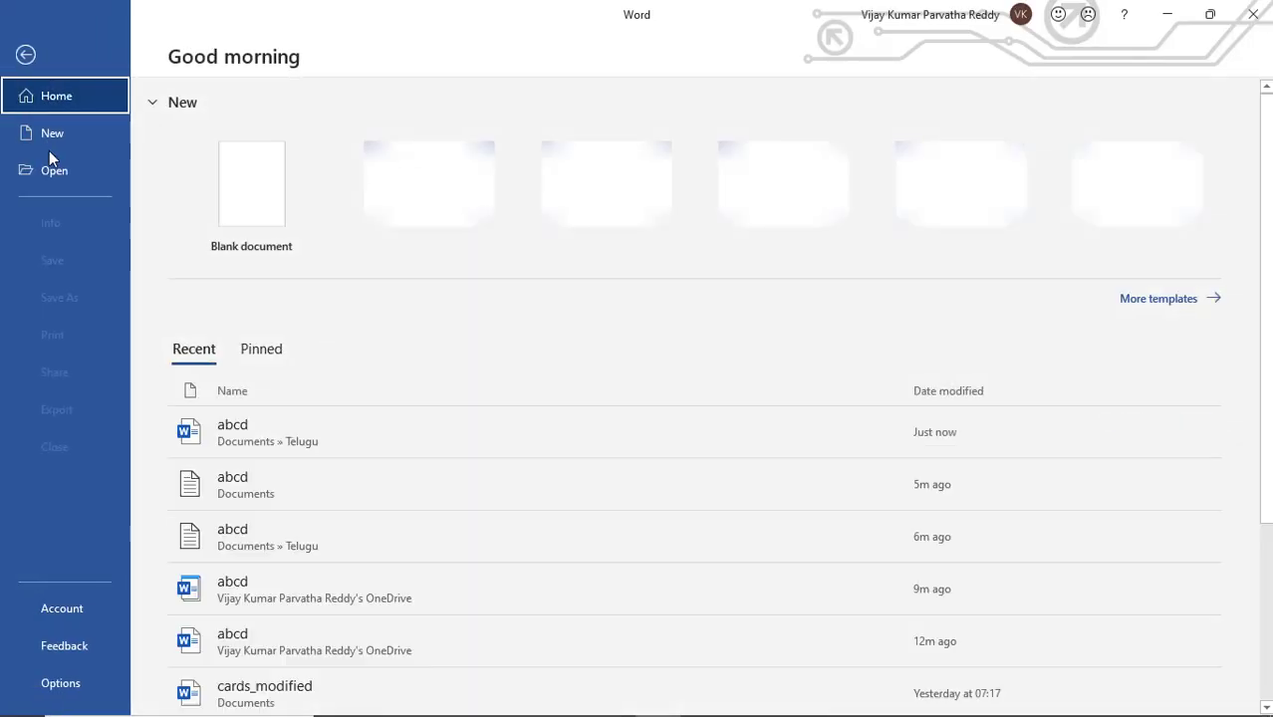
left_click(264, 448)
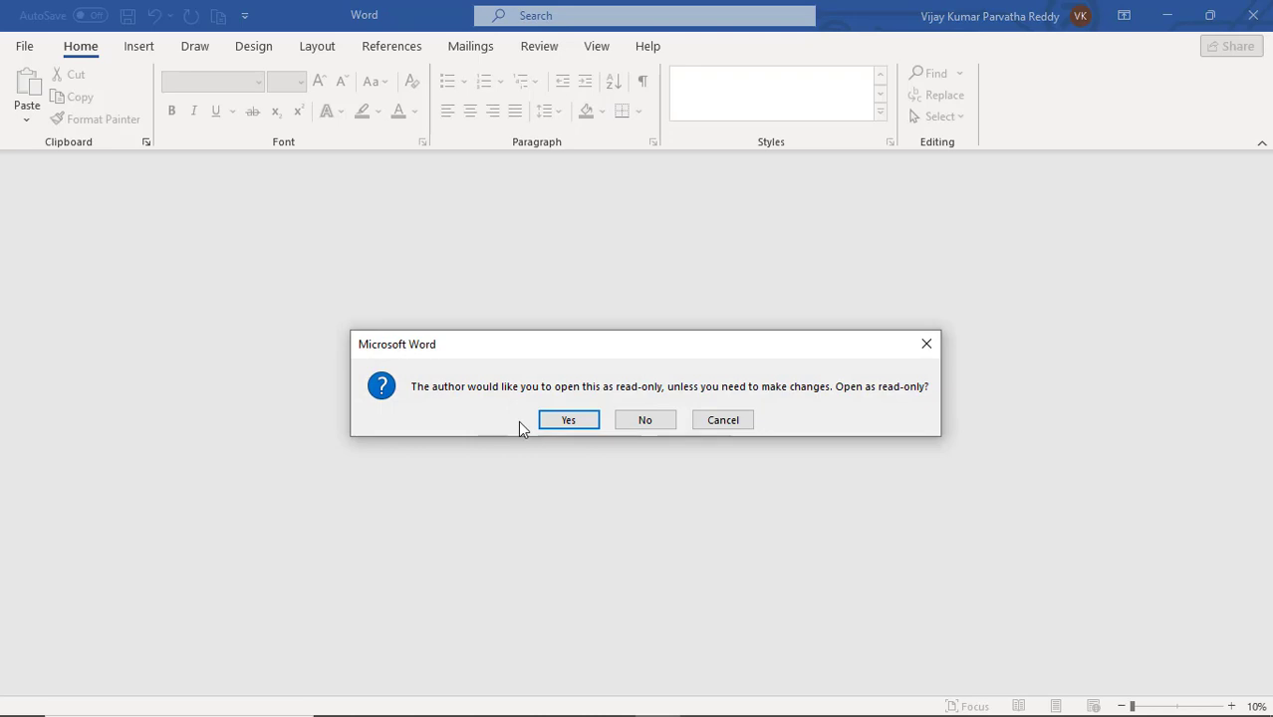
left_click(643, 423)
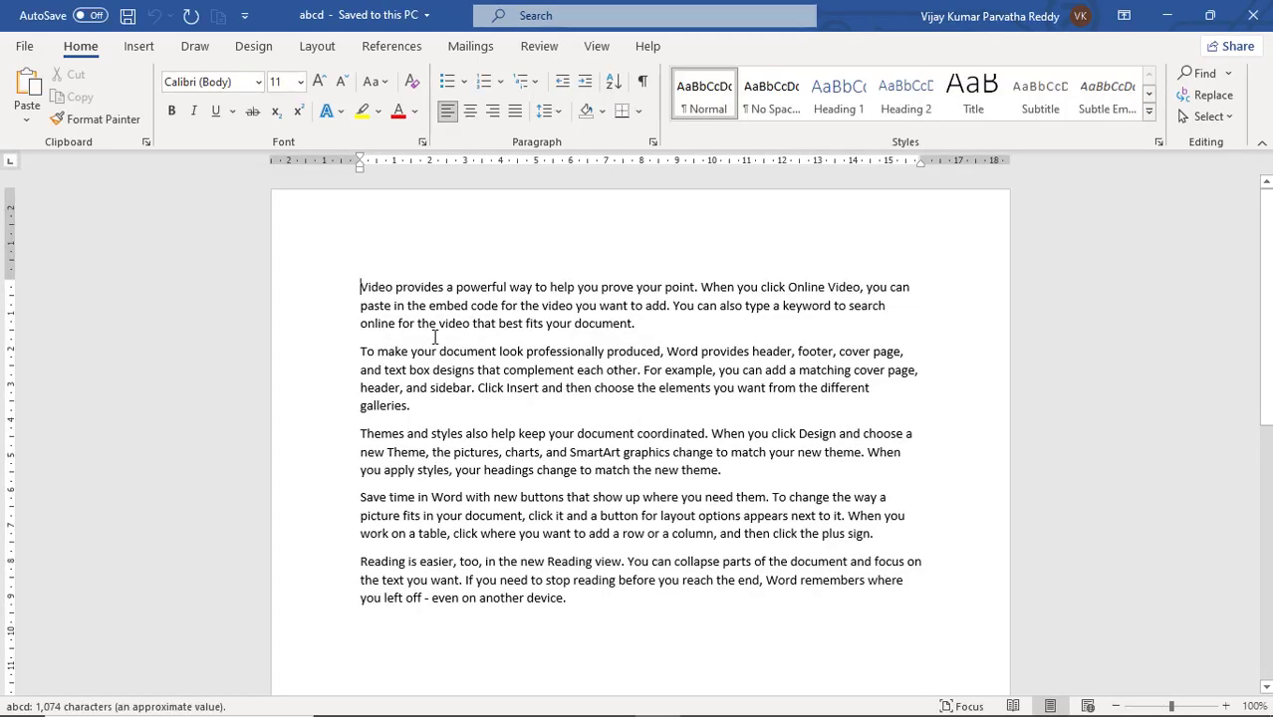
- Add the word "hello" at the end of the last paragraph and save the document
left_click(581, 592)
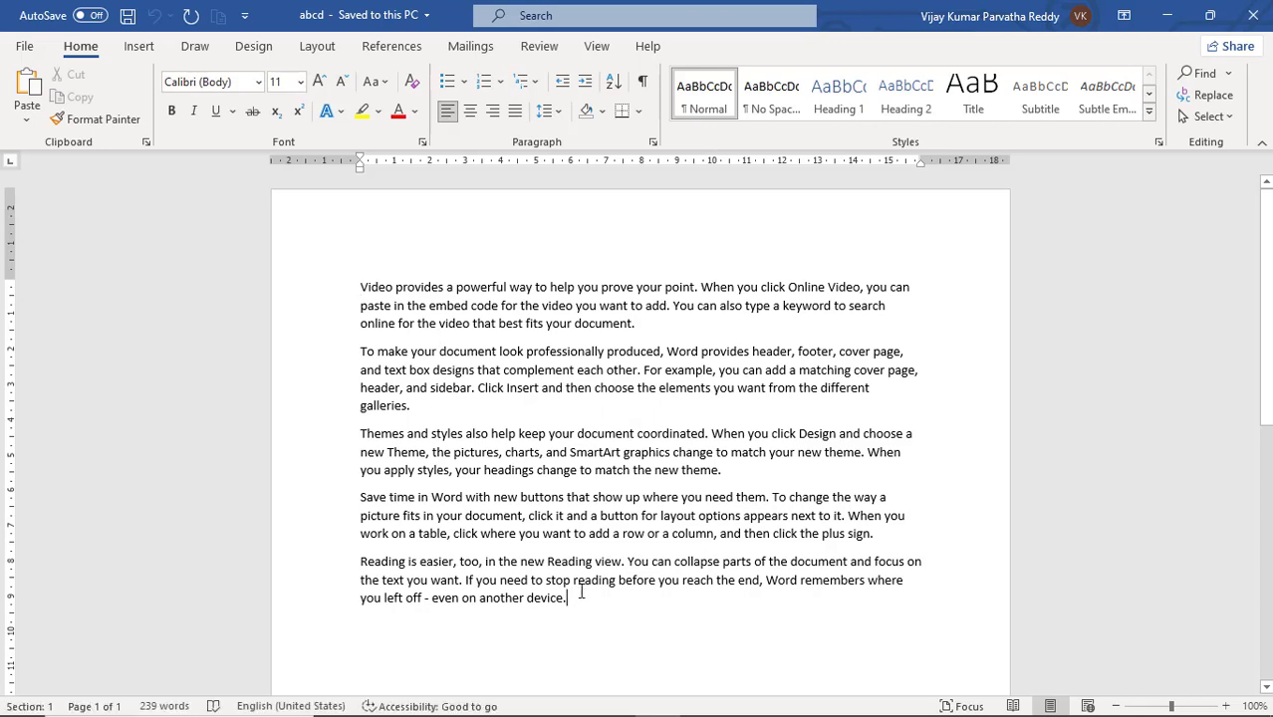
type("hello")
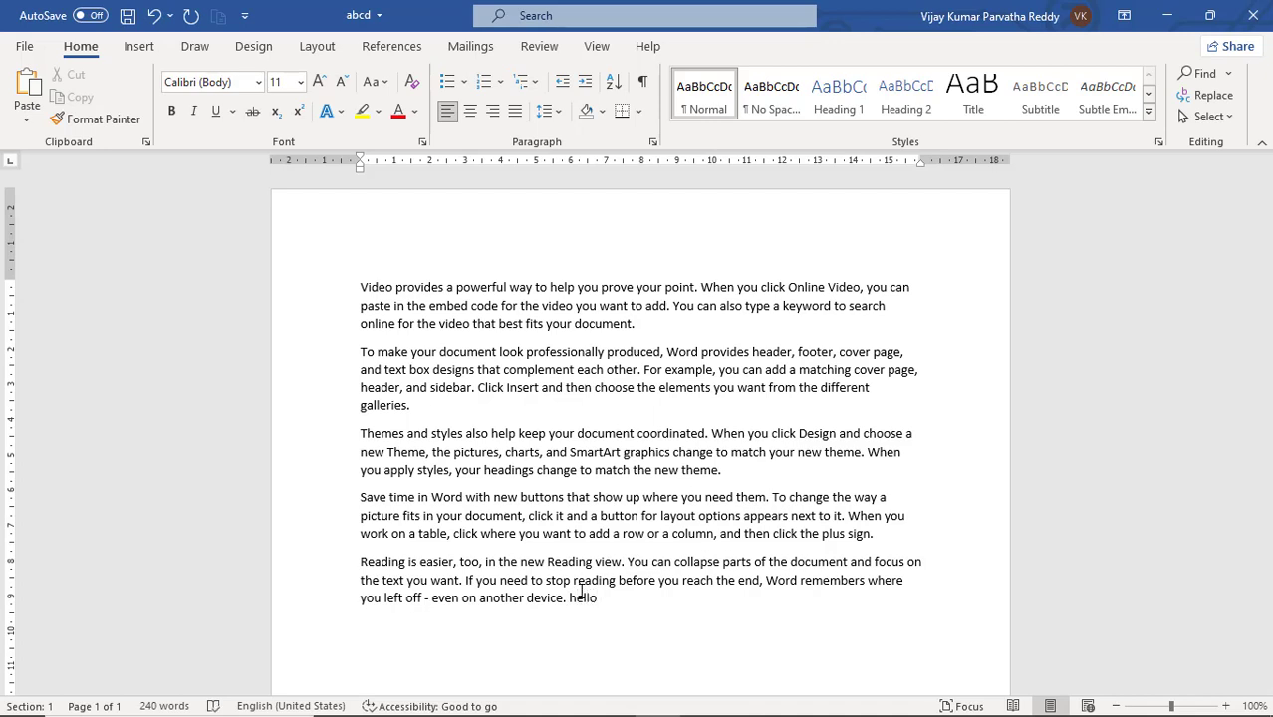
key("ctrl+s")
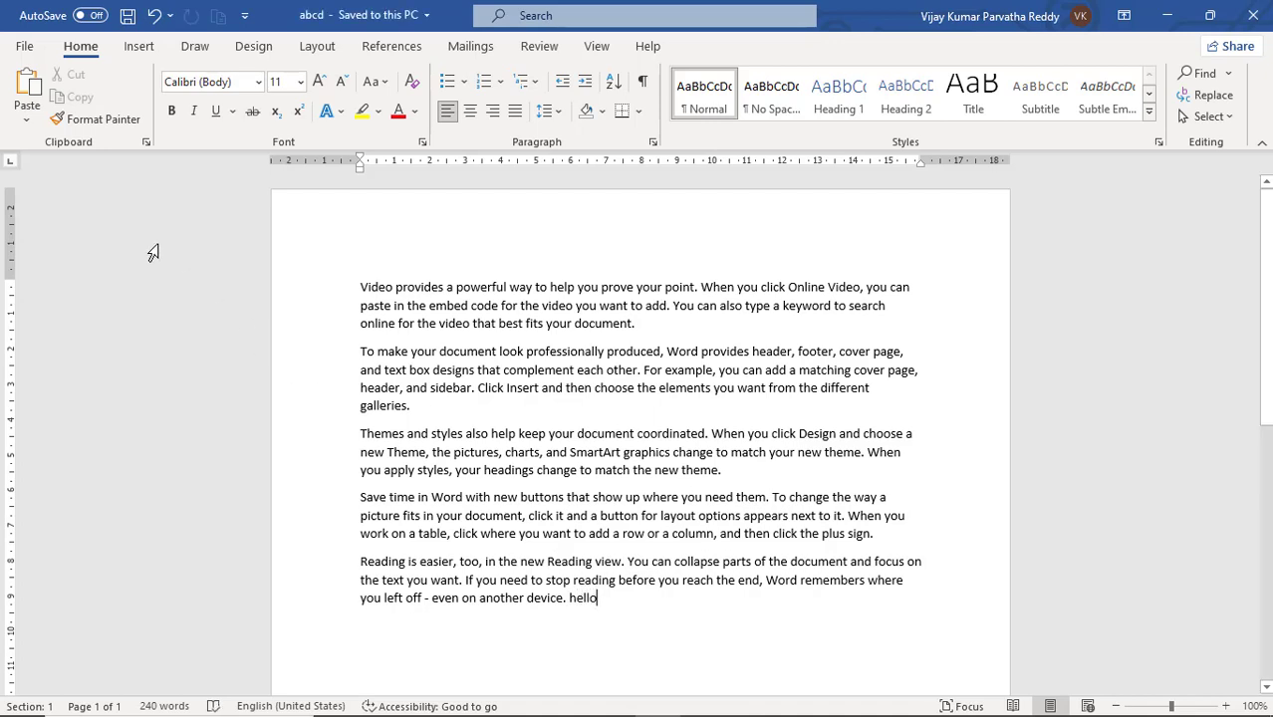
- Encrypt the document with a password, entering the document password and its confirmation, and save it
left_click(25, 47)
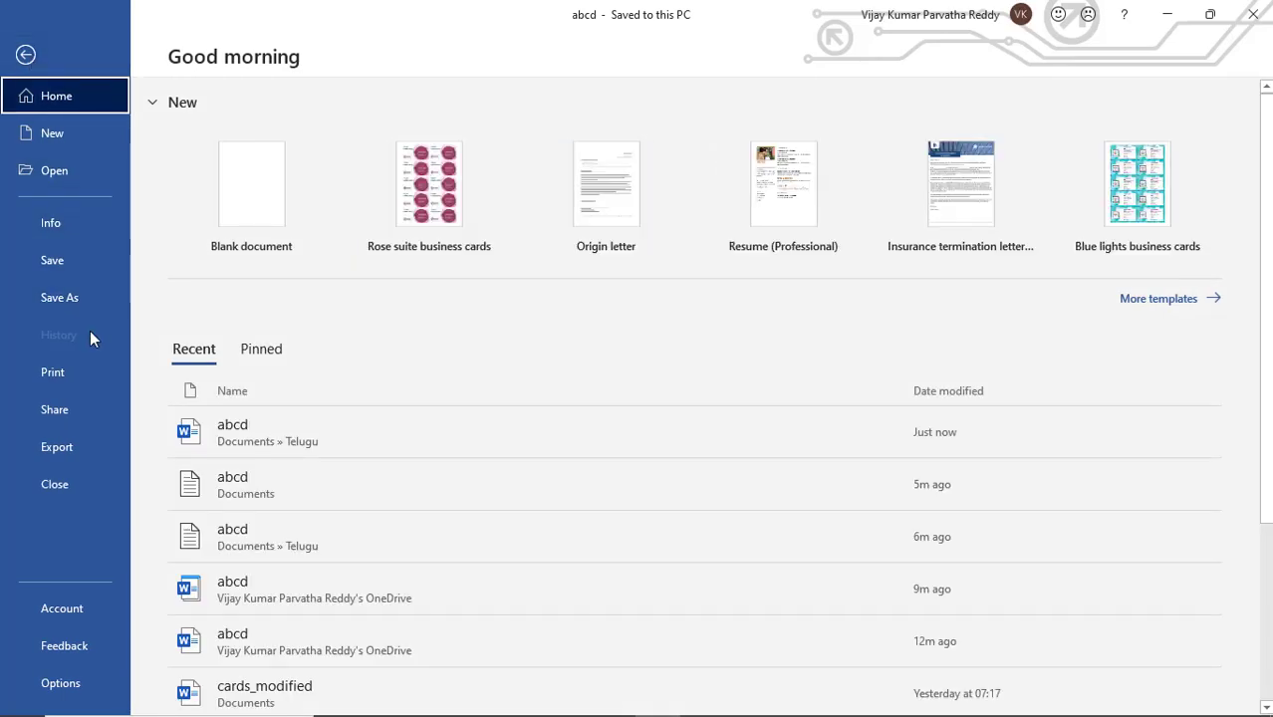
left_click(75, 229)
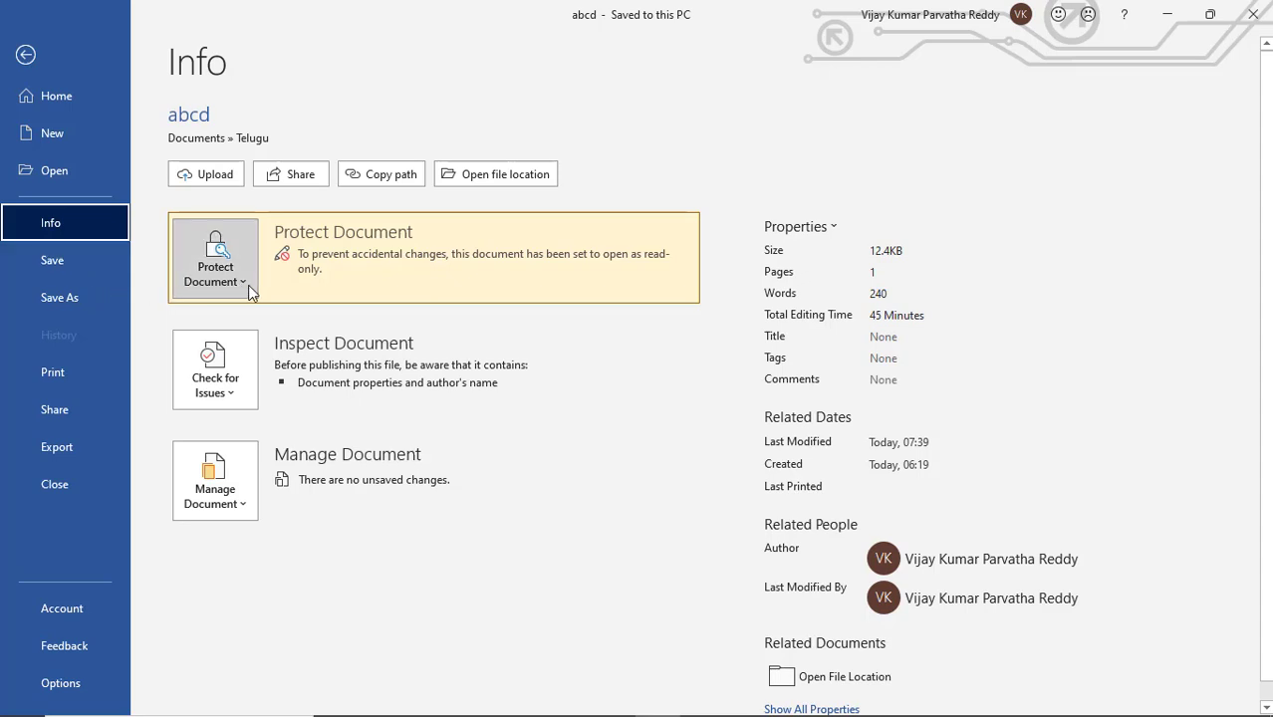
left_click(247, 288)
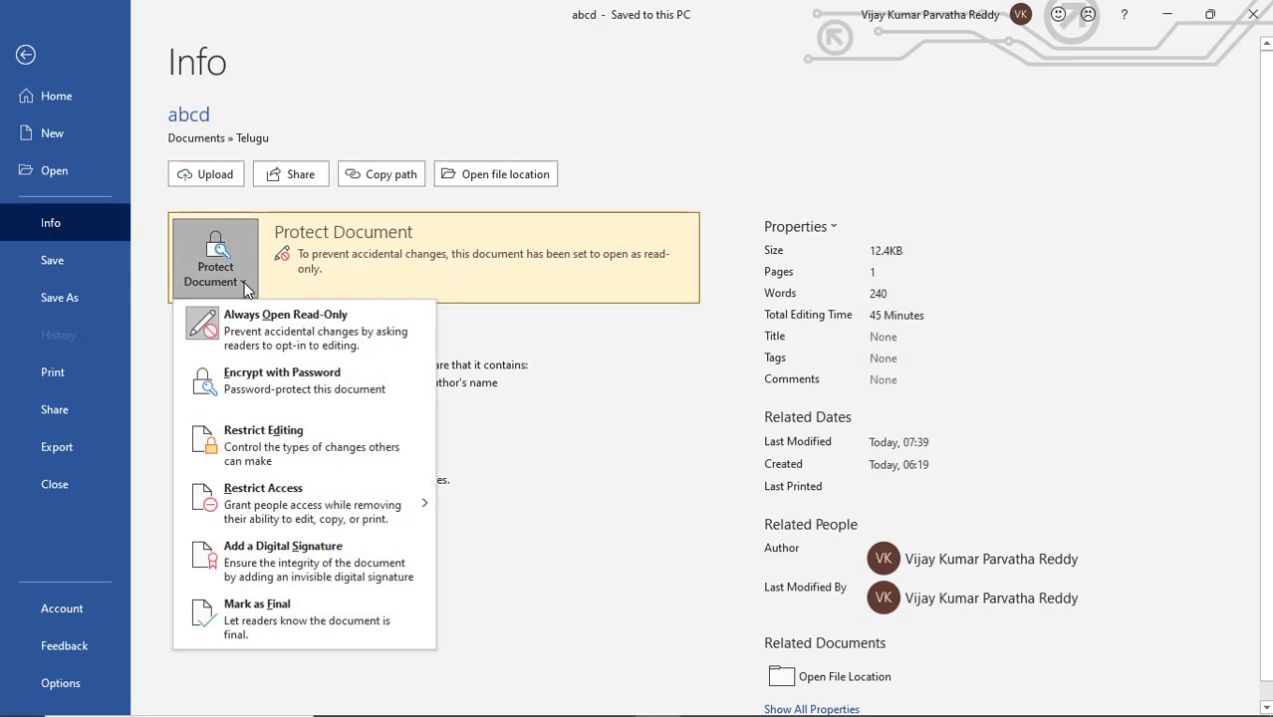
left_click(271, 392)
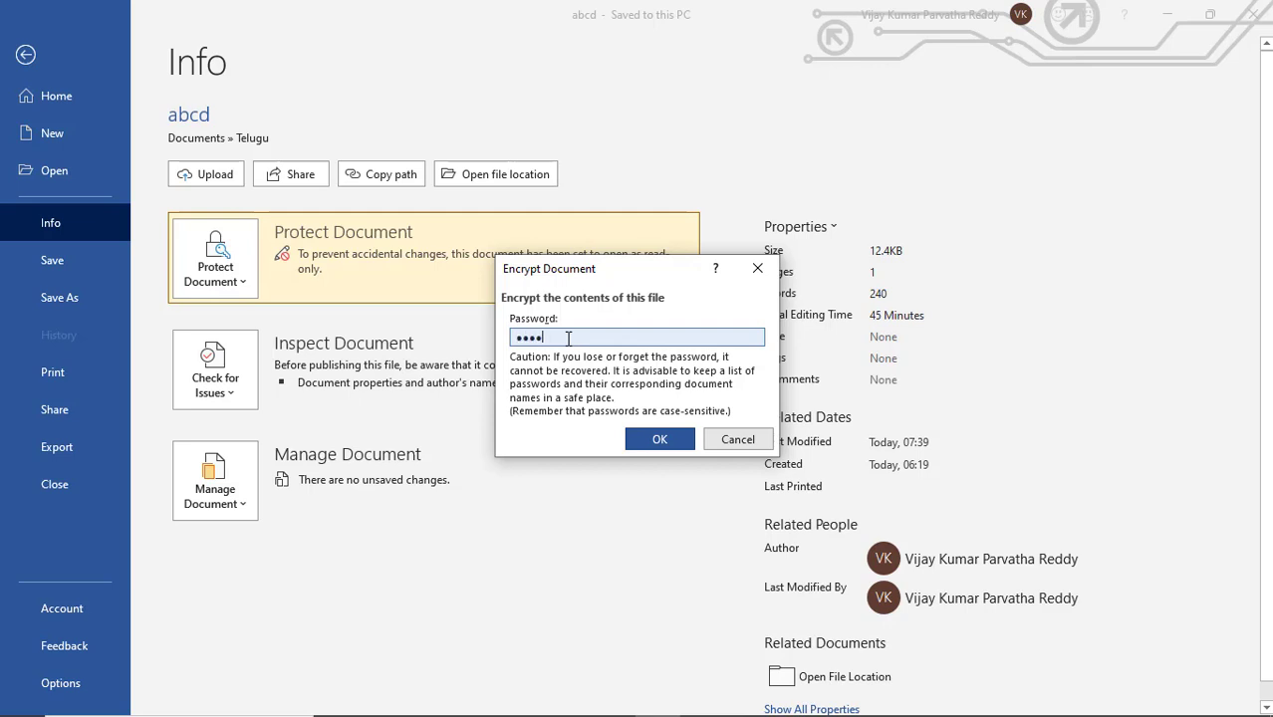
left_click(661, 447)
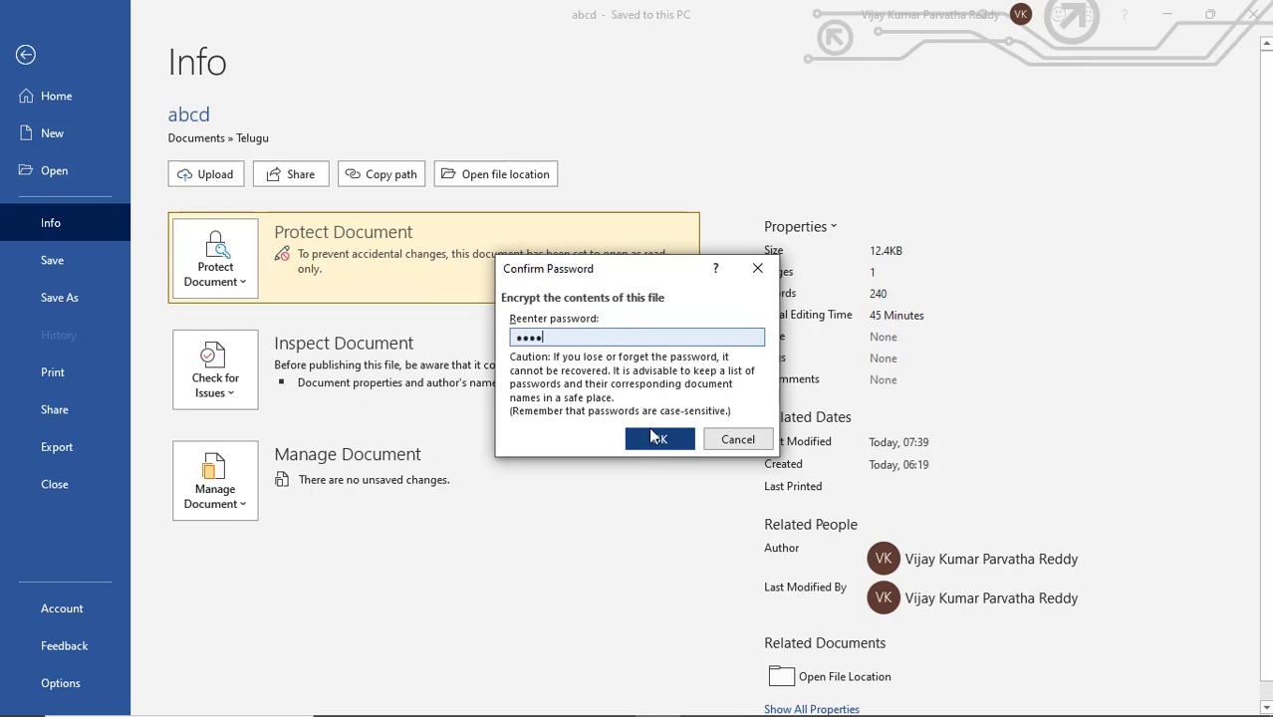
left_click(656, 438)
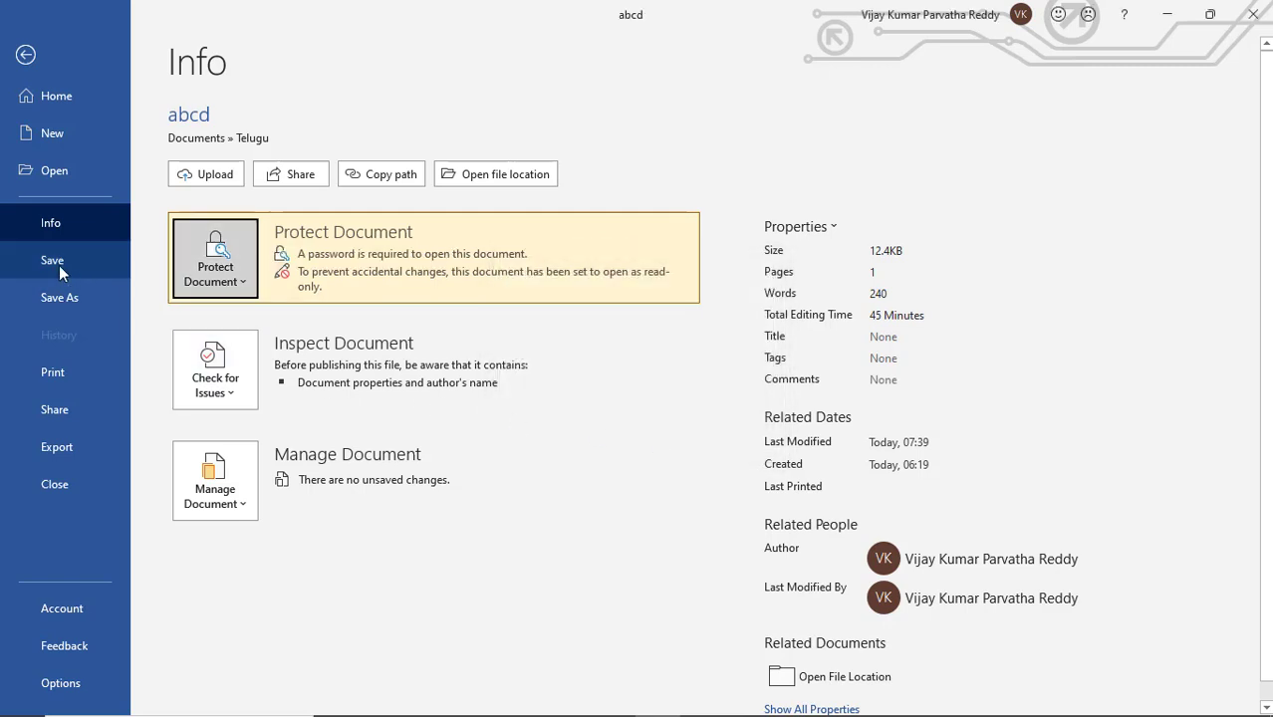
left_click(55, 261)
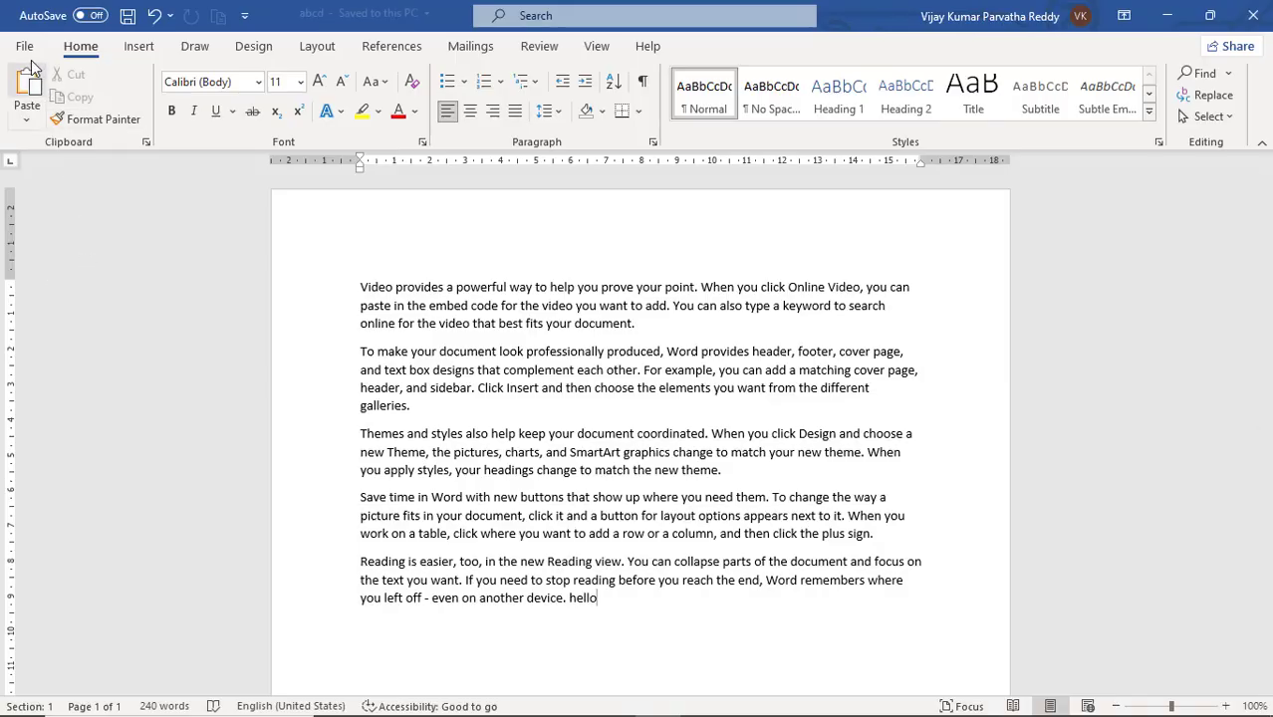
- Close the document and try to reopen abcd from Documents » Telugu with a wrong document password
left_click(24, 46)
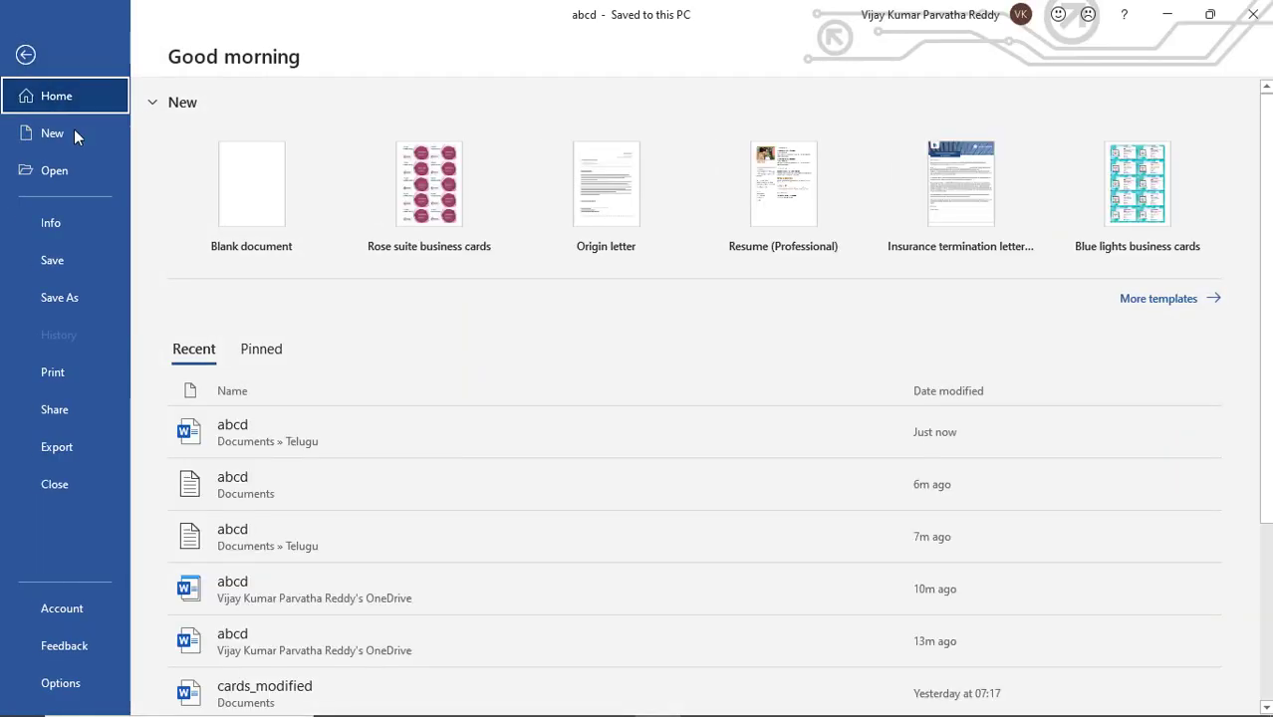
left_click(82, 487)
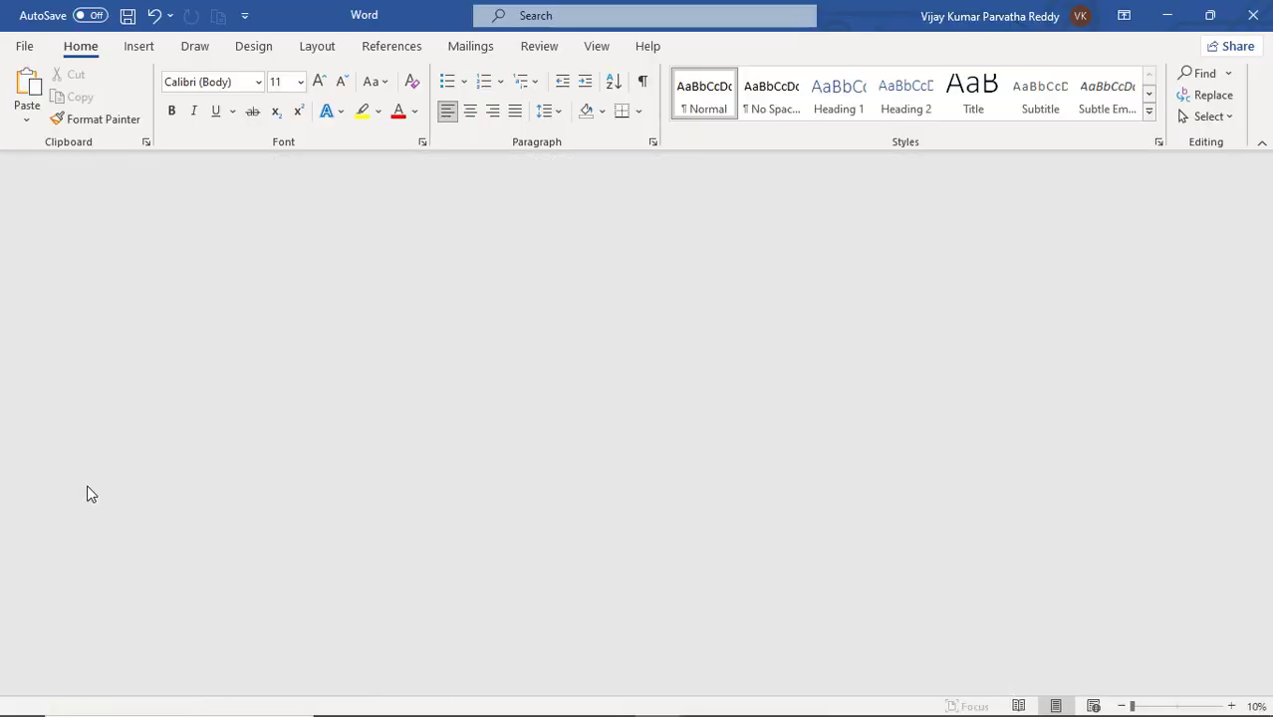
left_click(24, 47)
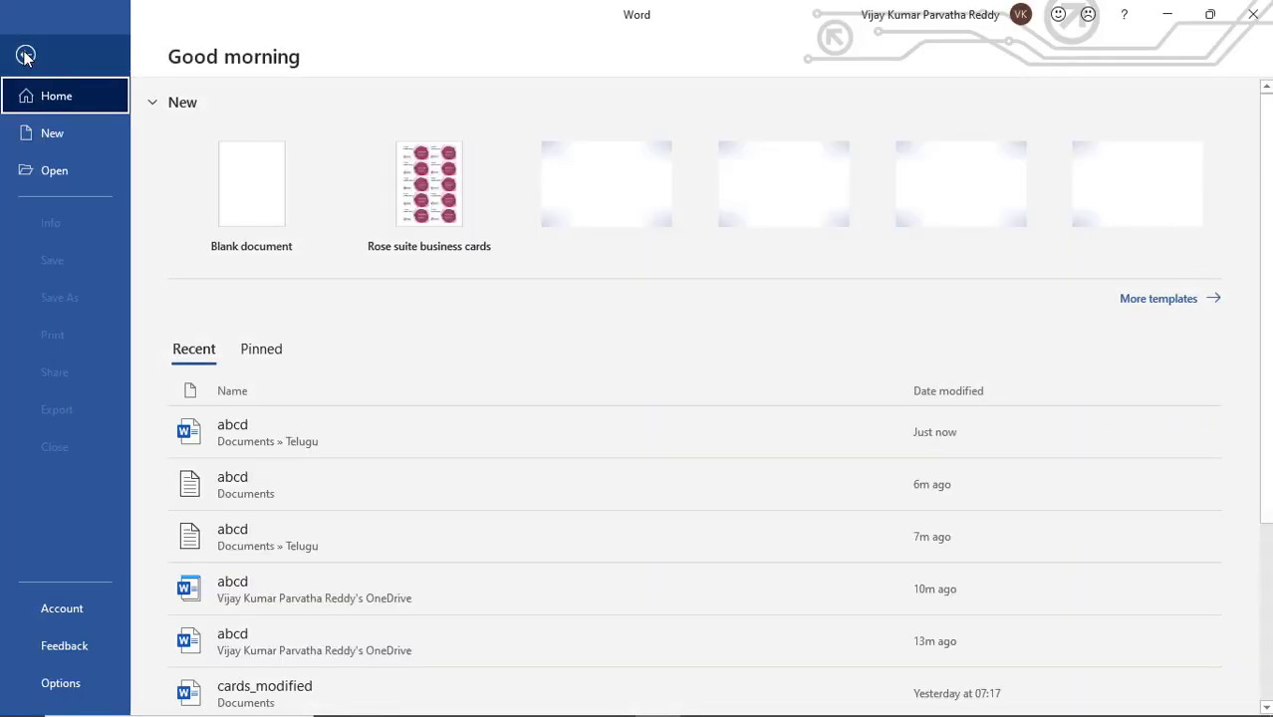
left_click(280, 448)
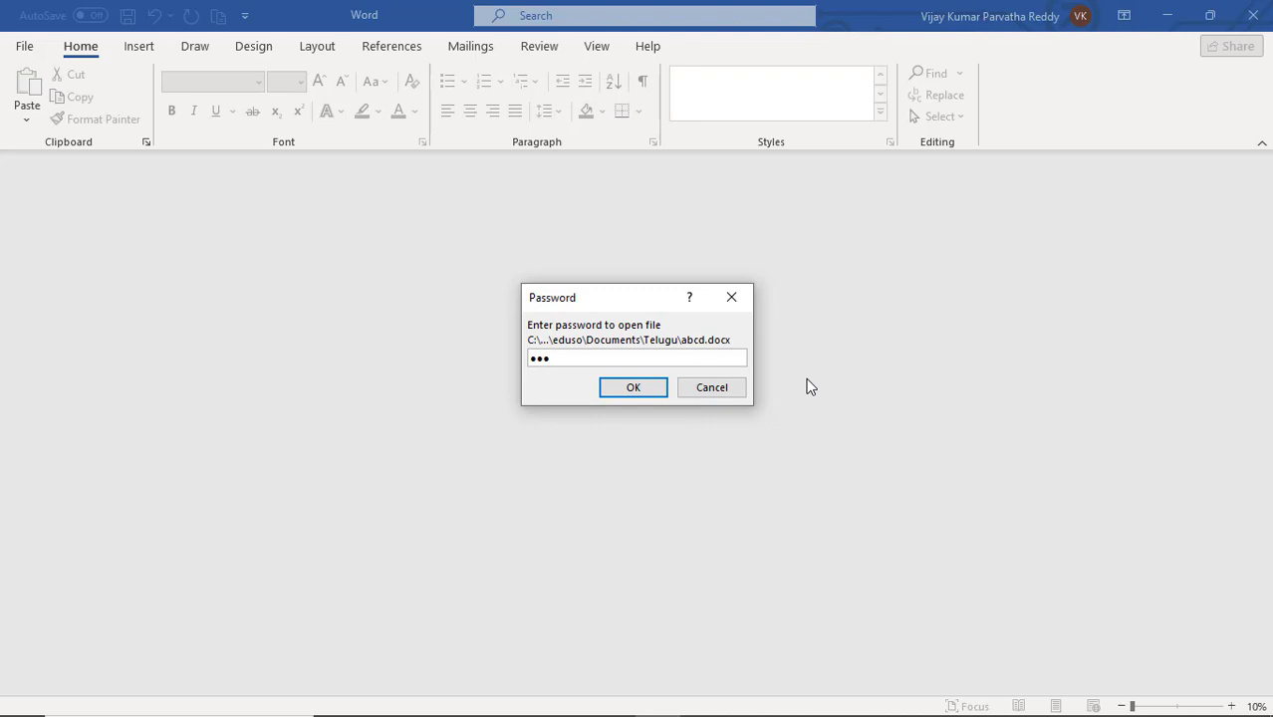
key("Return")
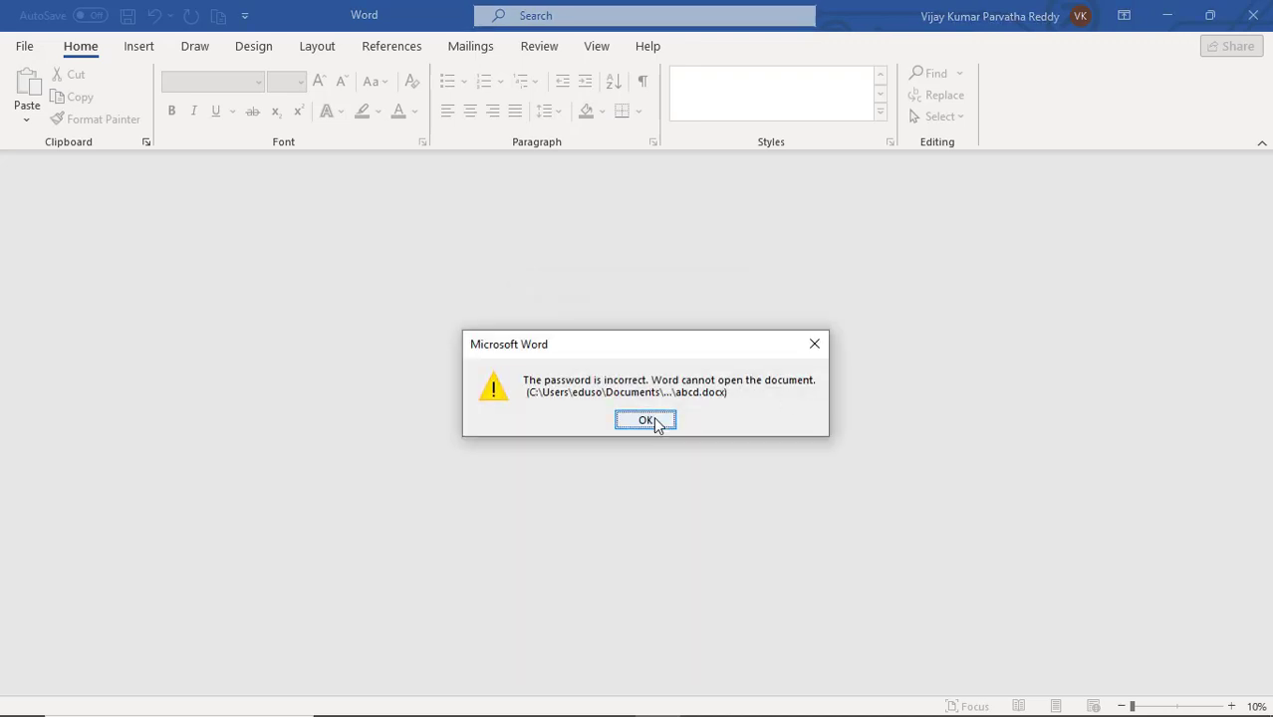
left_click(654, 425)
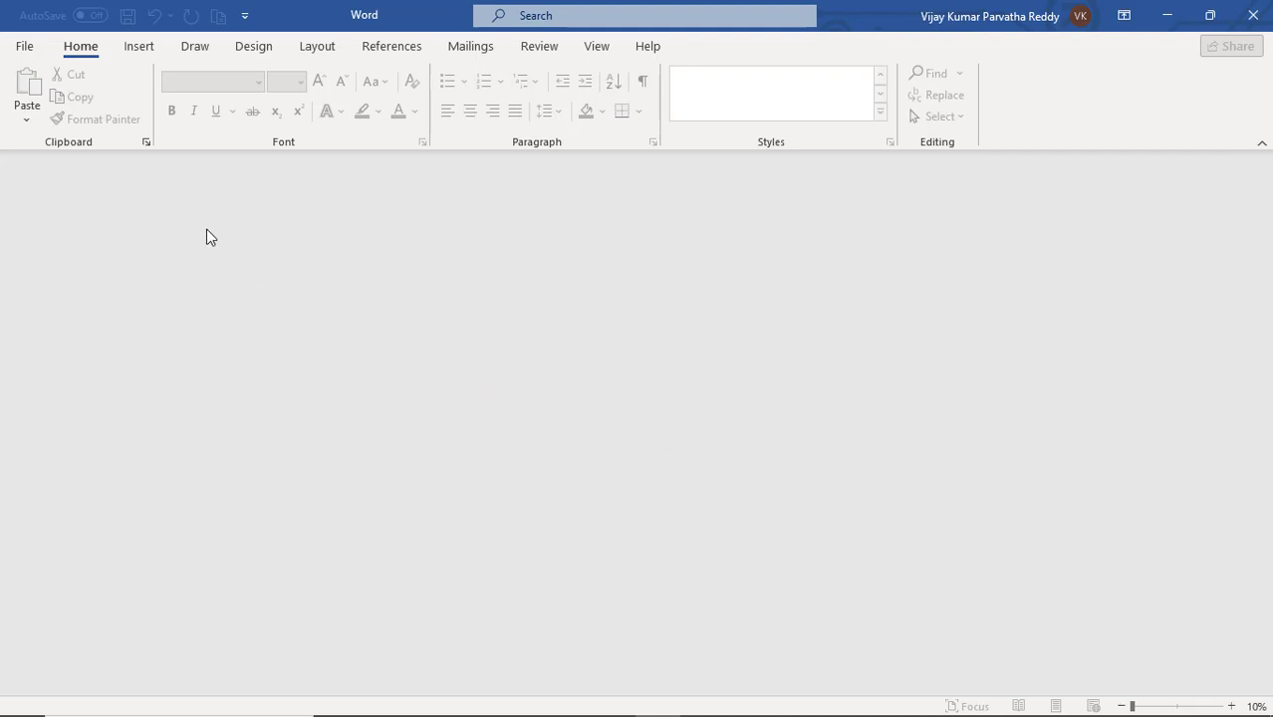
- Reopen abcd from Documents » Telugu for editing, entering the correct document password and declining the read-only mode
left_click(30, 48)
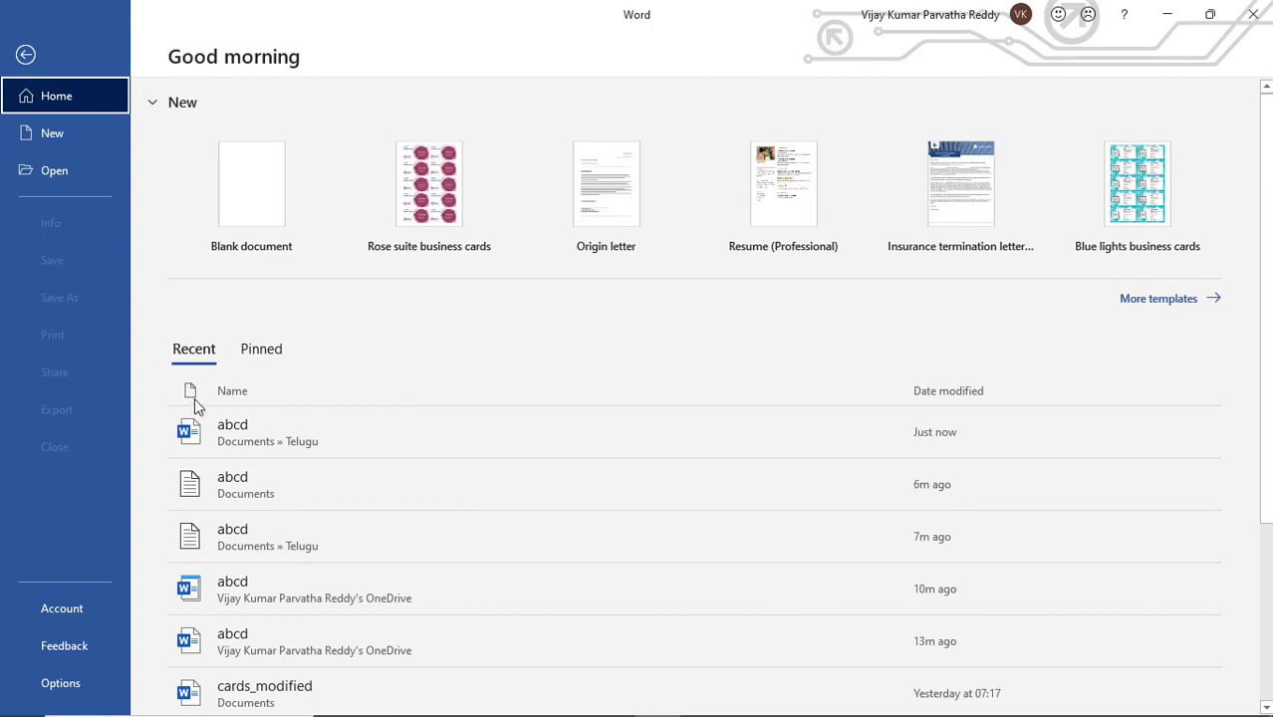
left_click(244, 437)
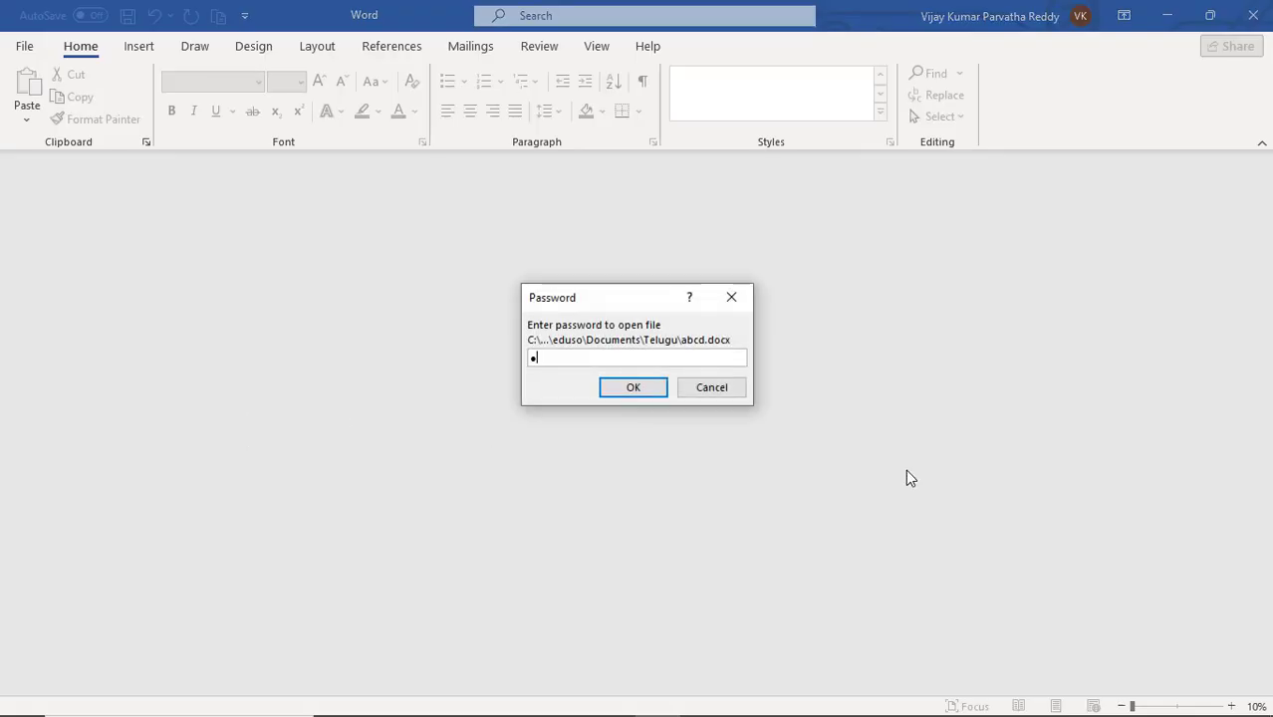
type("••••")
left_click(649, 394)
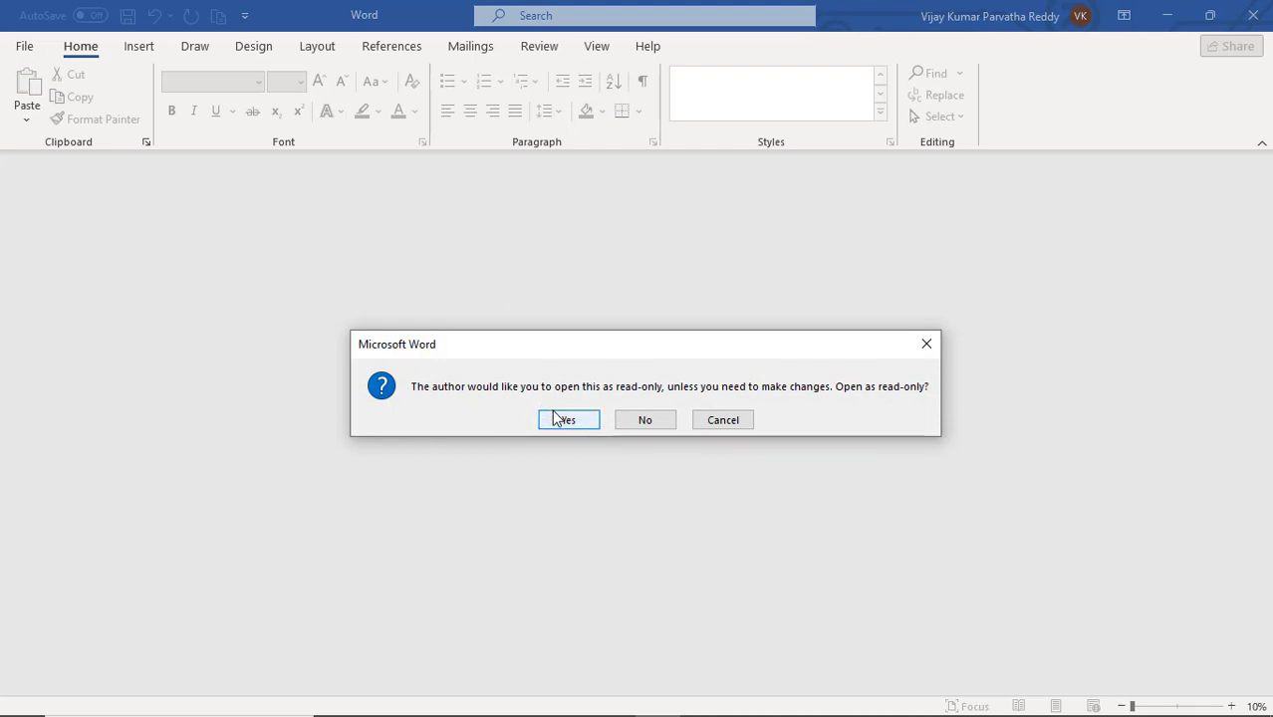
left_click(643, 422)
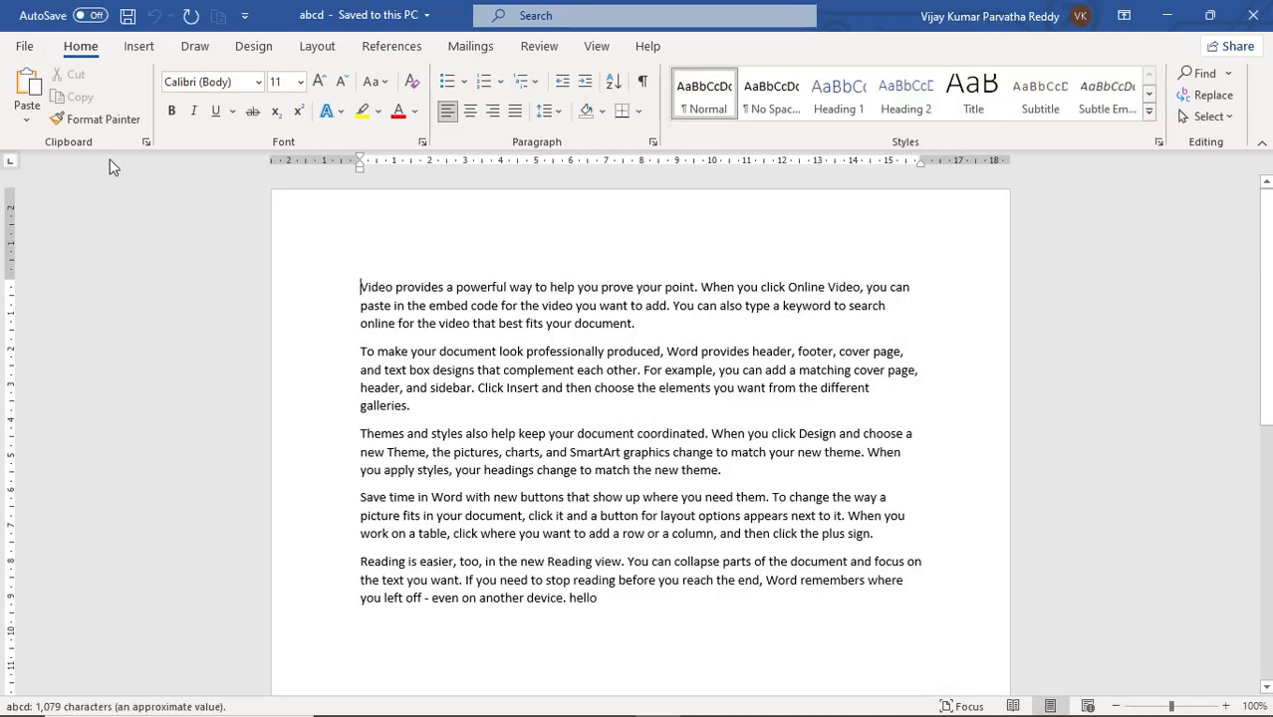
- Remove the document's encryption by clearing its password in the Encrypt with Password settings
left_click(25, 46)
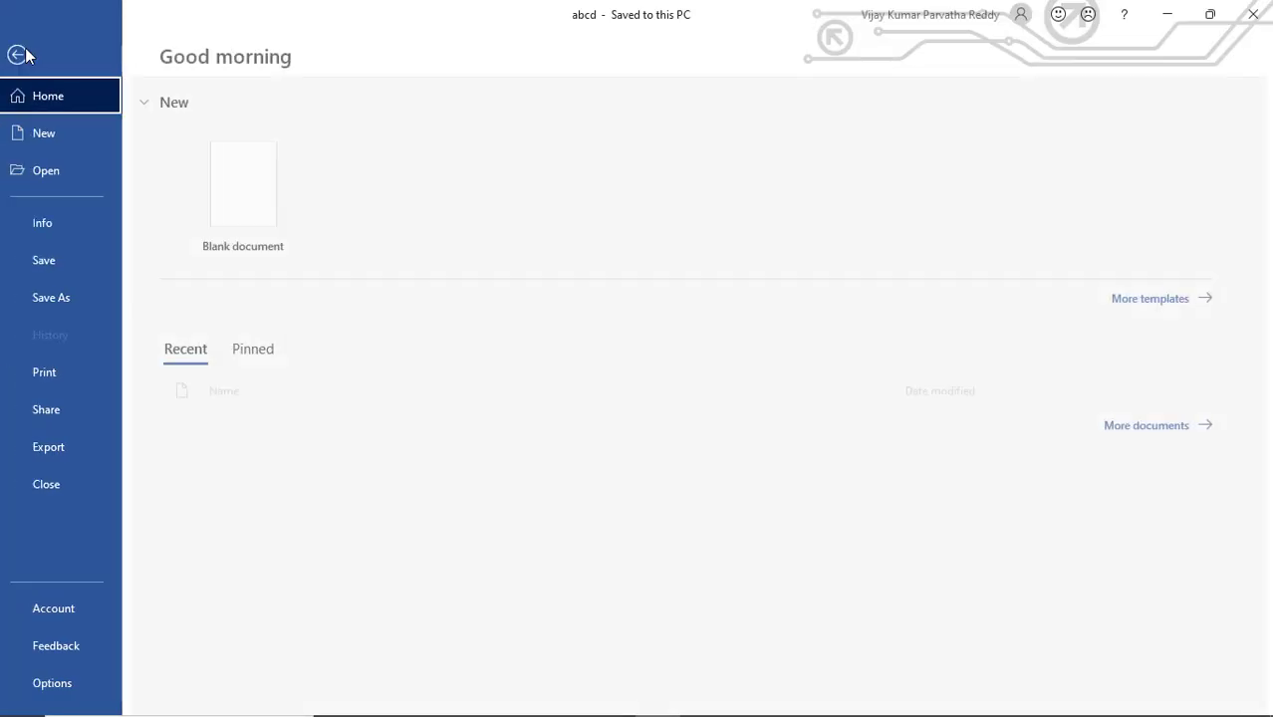
left_click(69, 235)
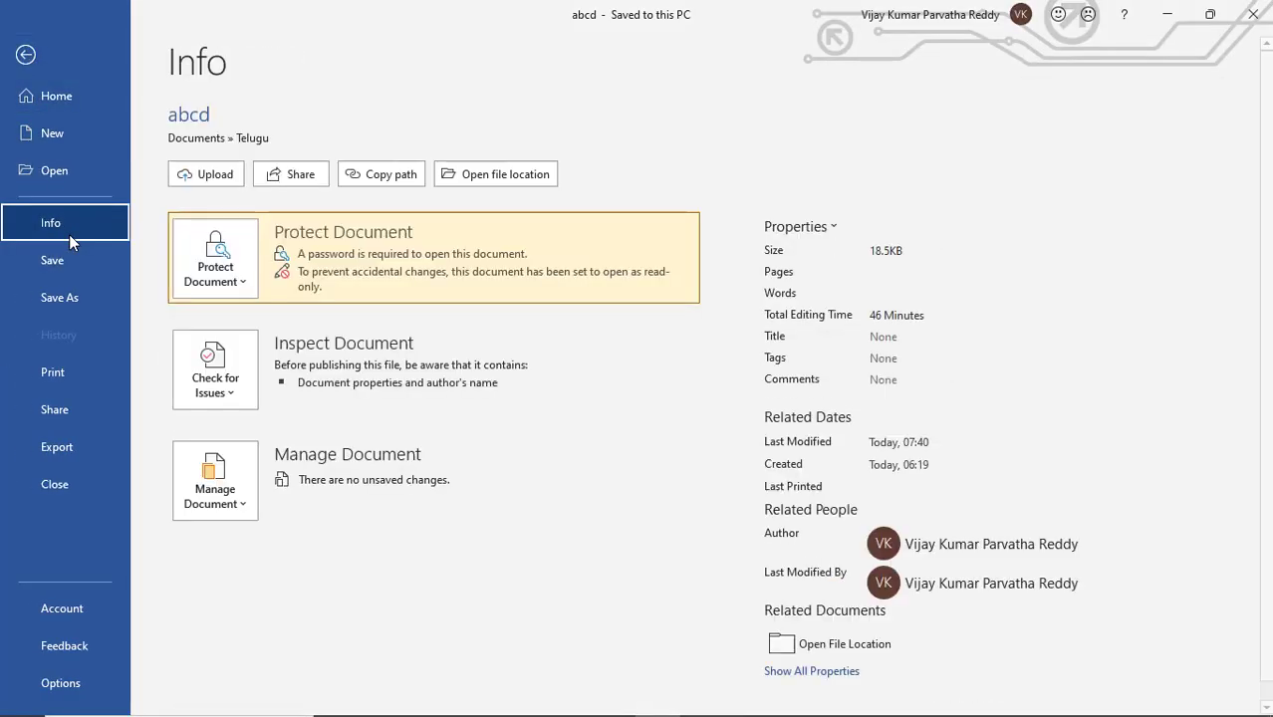
left_click(242, 283)
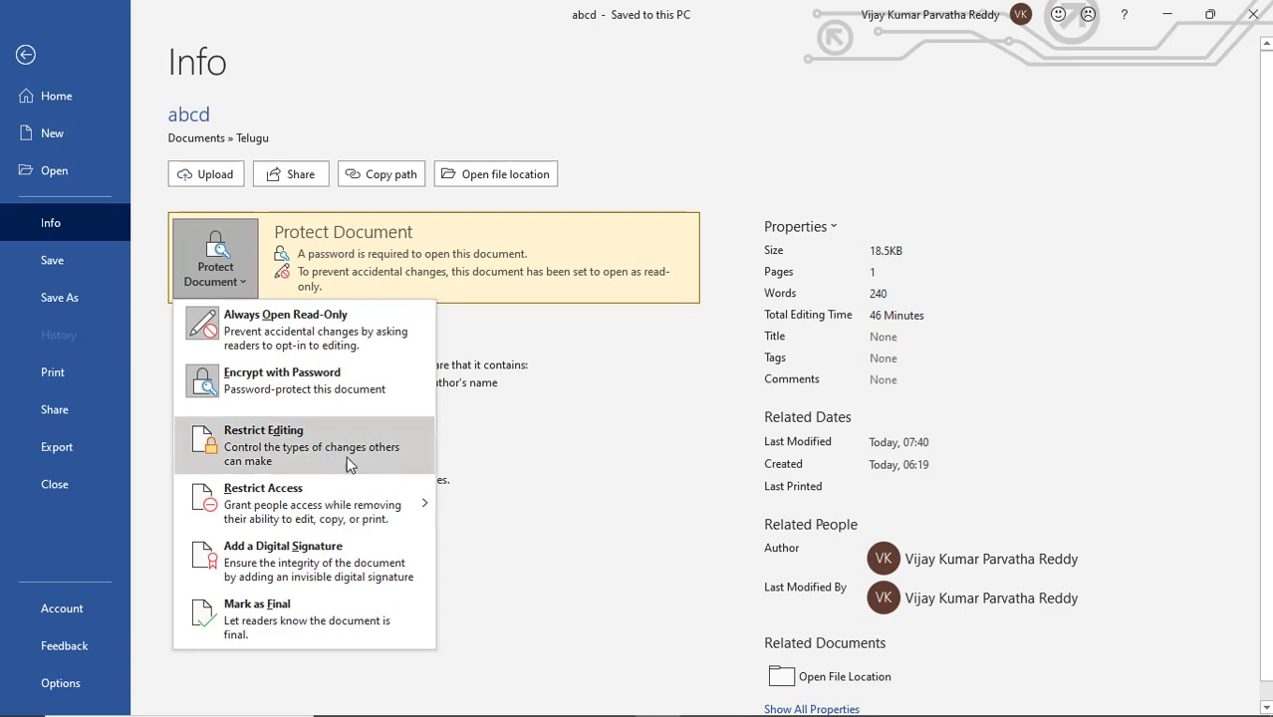
left_click(227, 388)
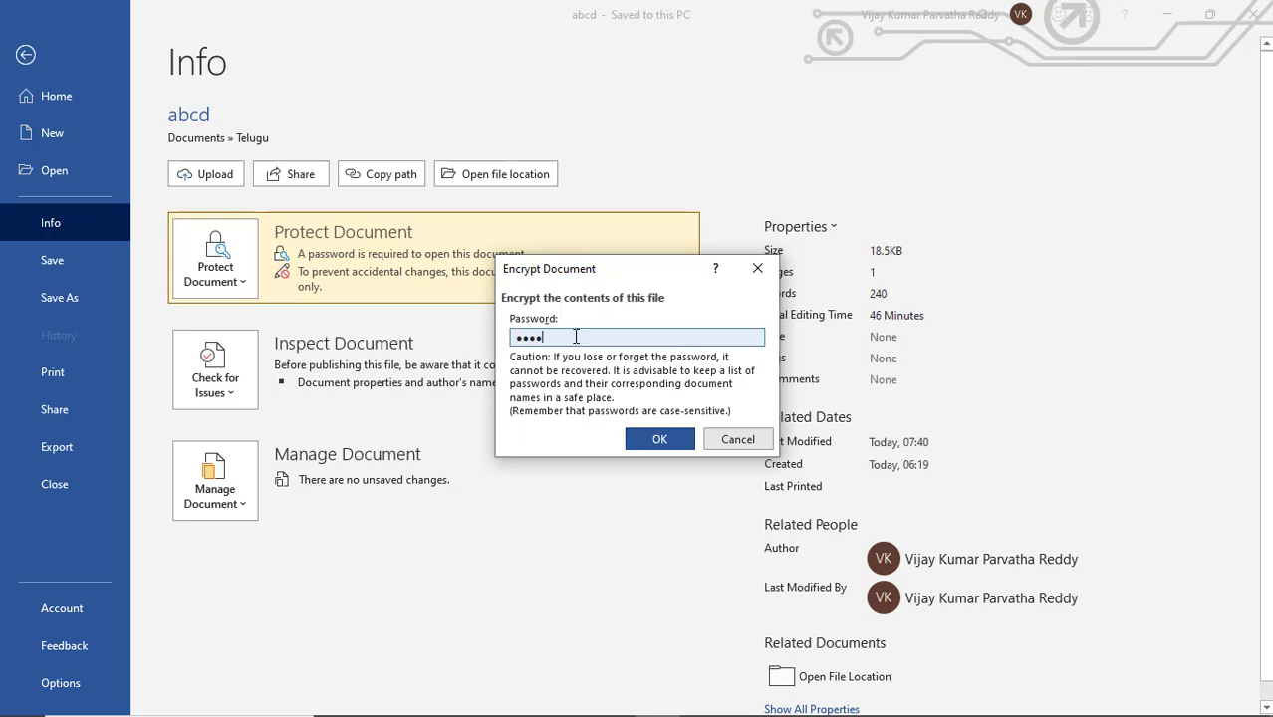
left_click_drag(576, 337, 500, 336)
key("BackSpace")
left_click(658, 443)
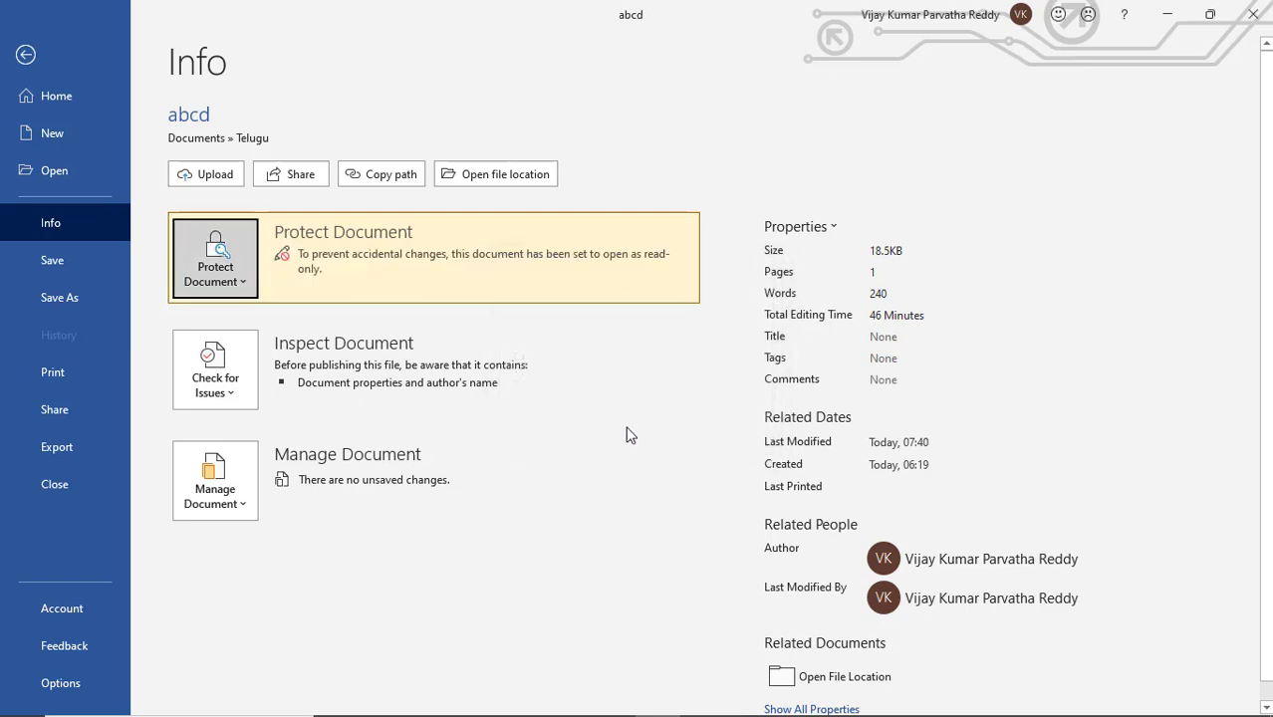
- Turn off the Always Open Read-Only protection and save the document
left_click(249, 287)
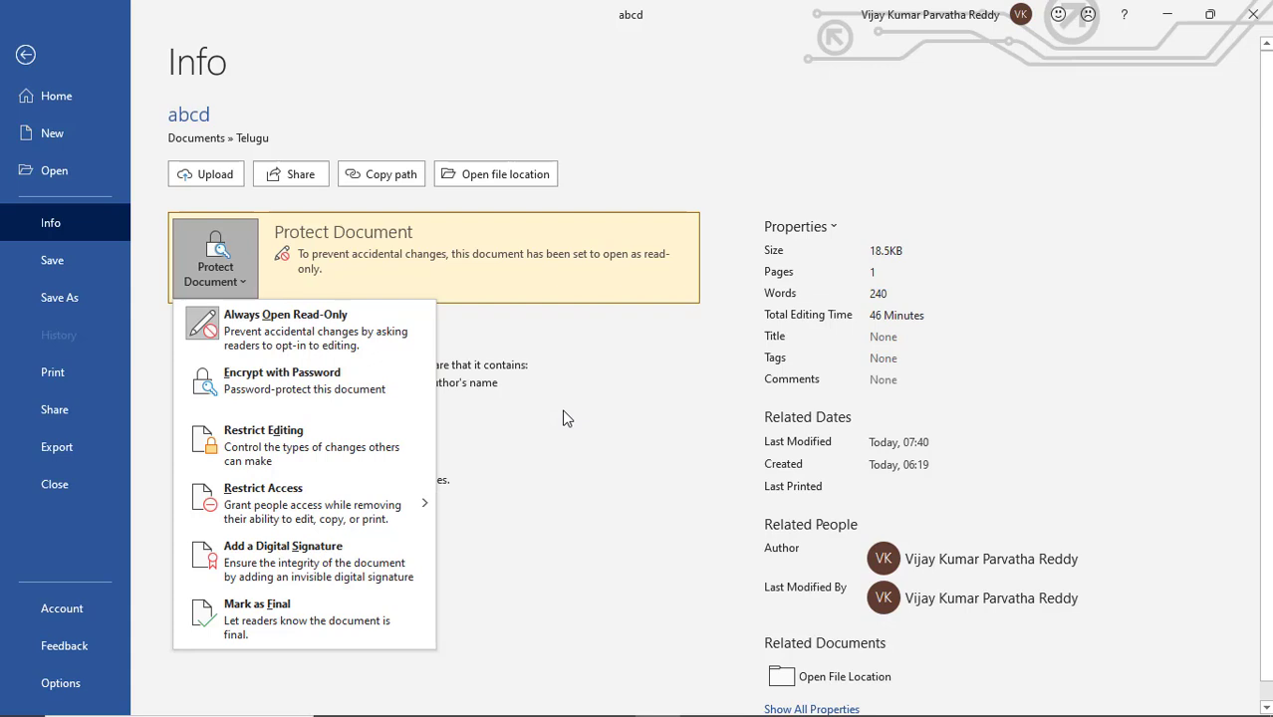
left_click(355, 334)
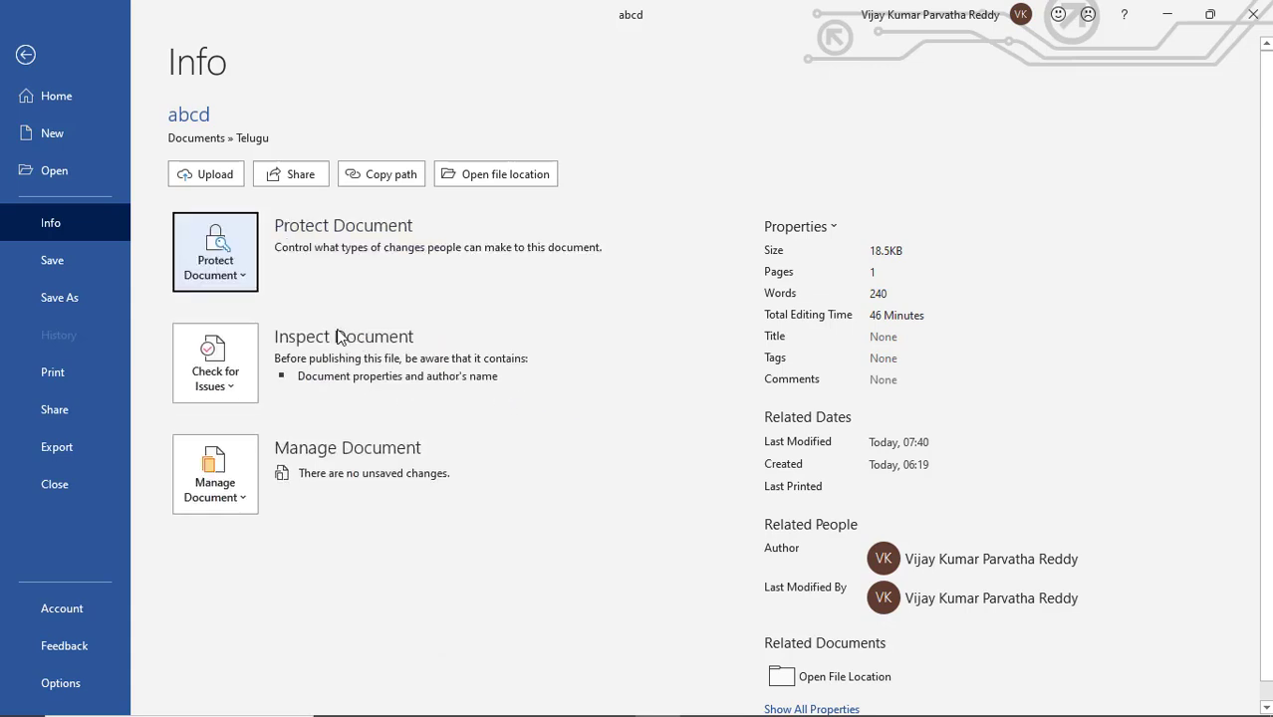
left_click(249, 280)
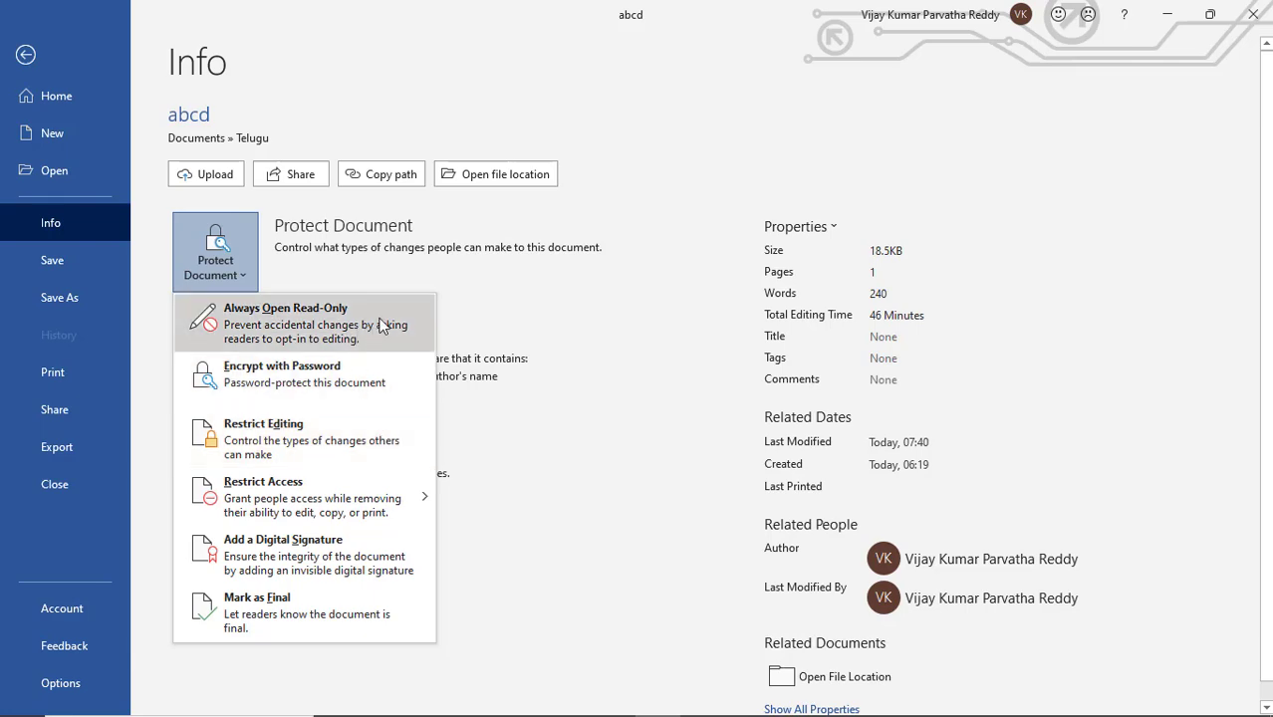
left_click(46, 261)
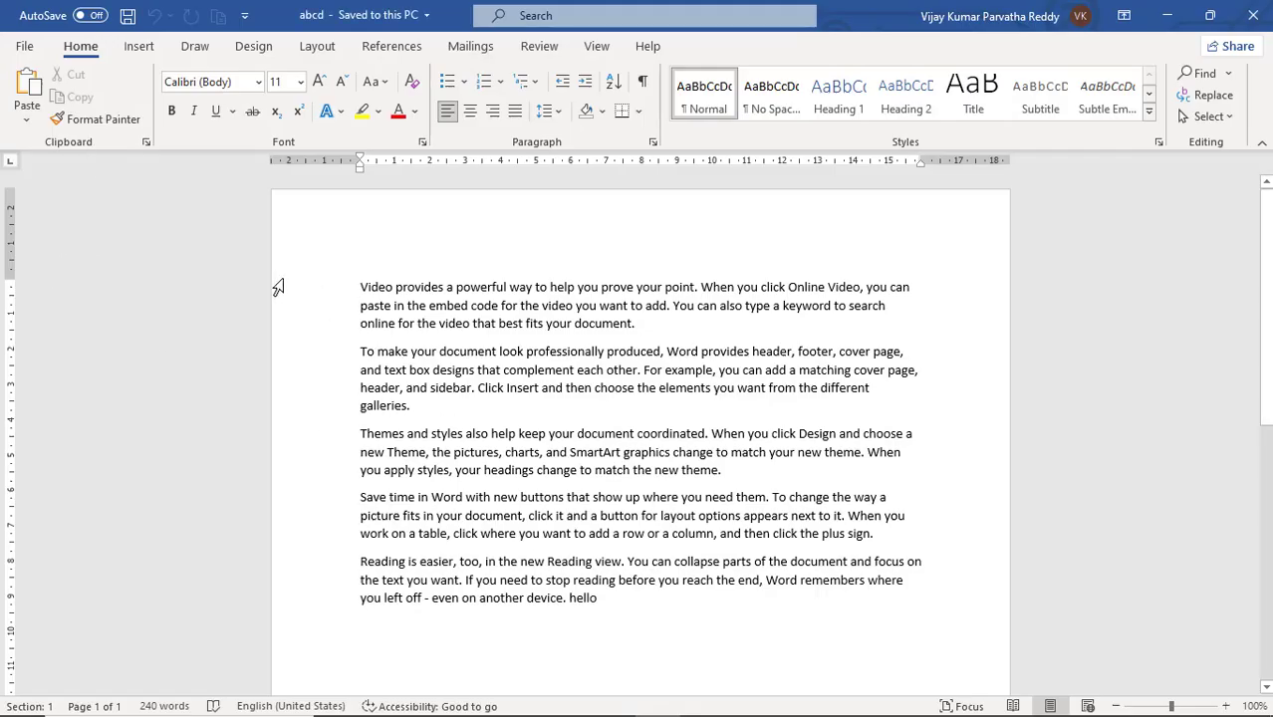
- Open abcd from Documents » Telugu again to check how it opens without protection
left_click(25, 49)
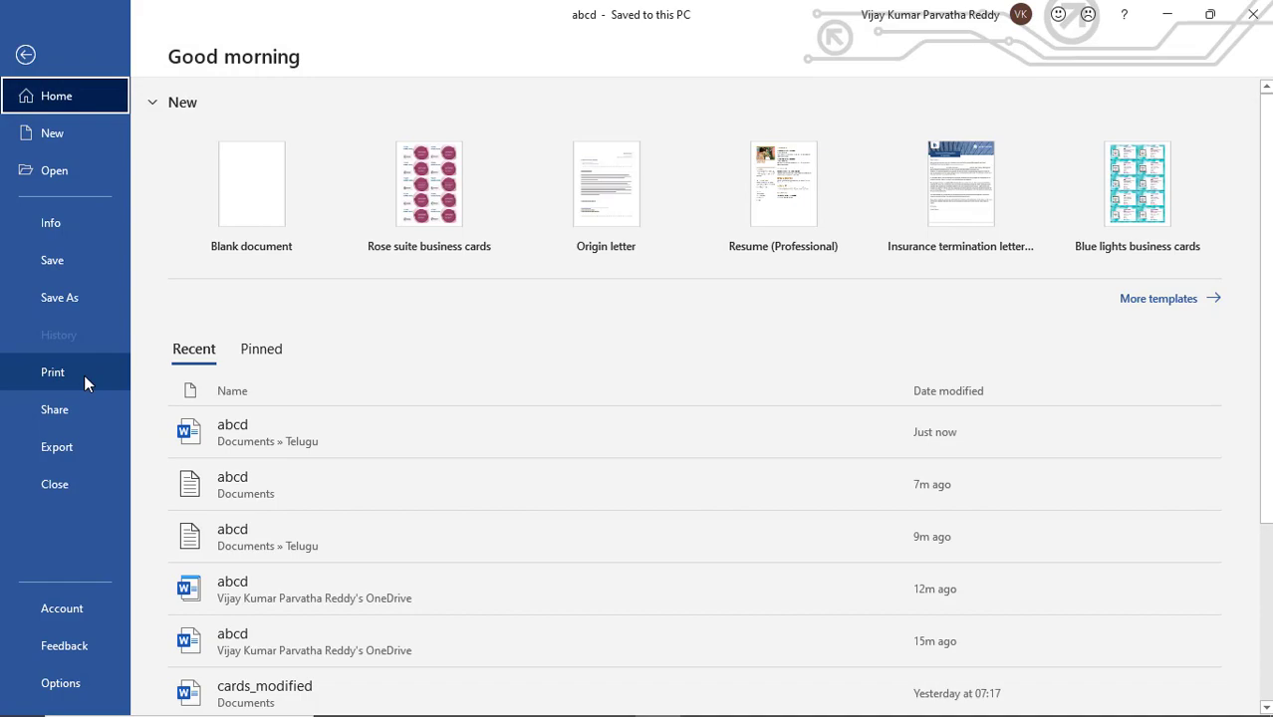
left_click(265, 447)
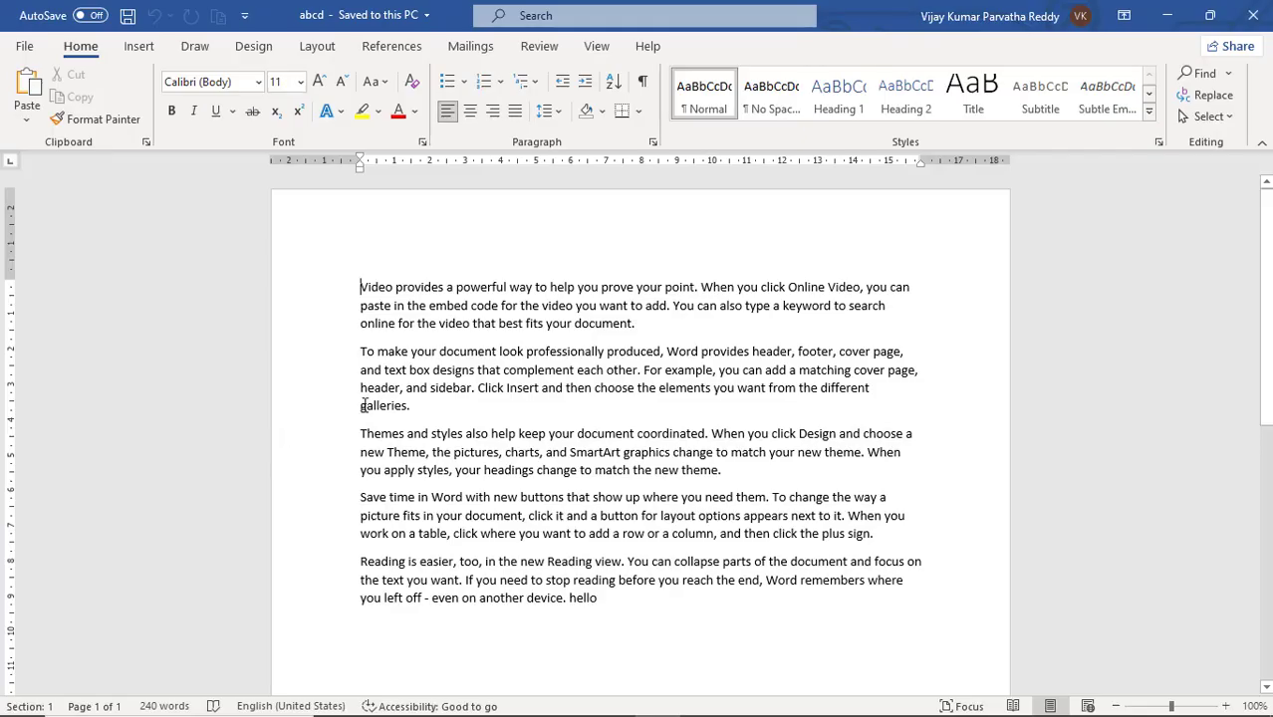
- Enable limiting formatting to a selection of styles under Restrict Editing, and view the allowed styles without changing them
left_click(26, 47)
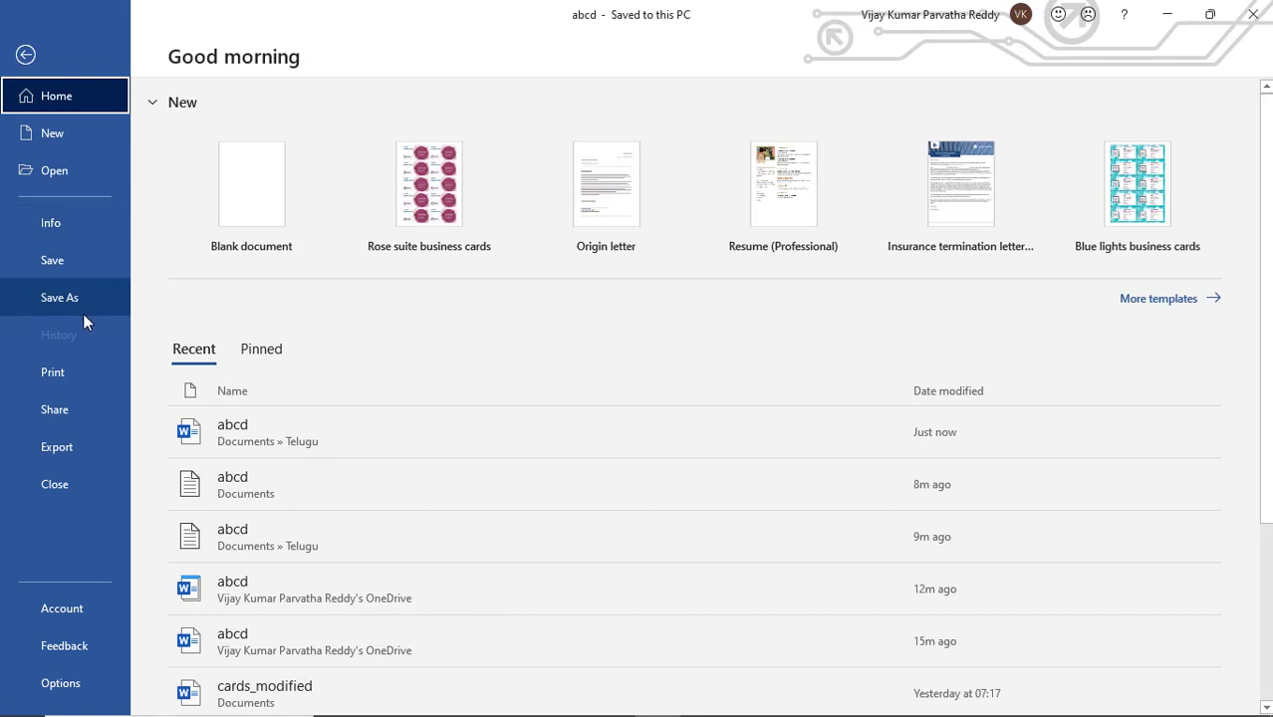
left_click(80, 227)
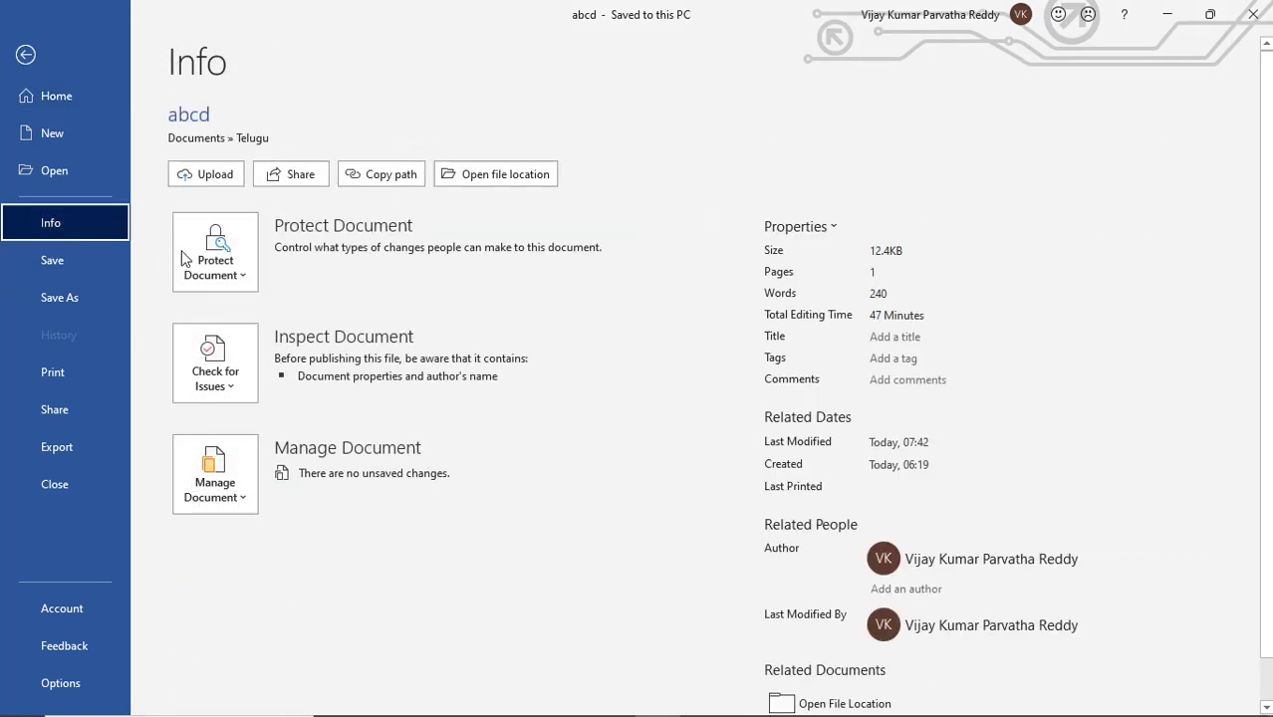
left_click(241, 278)
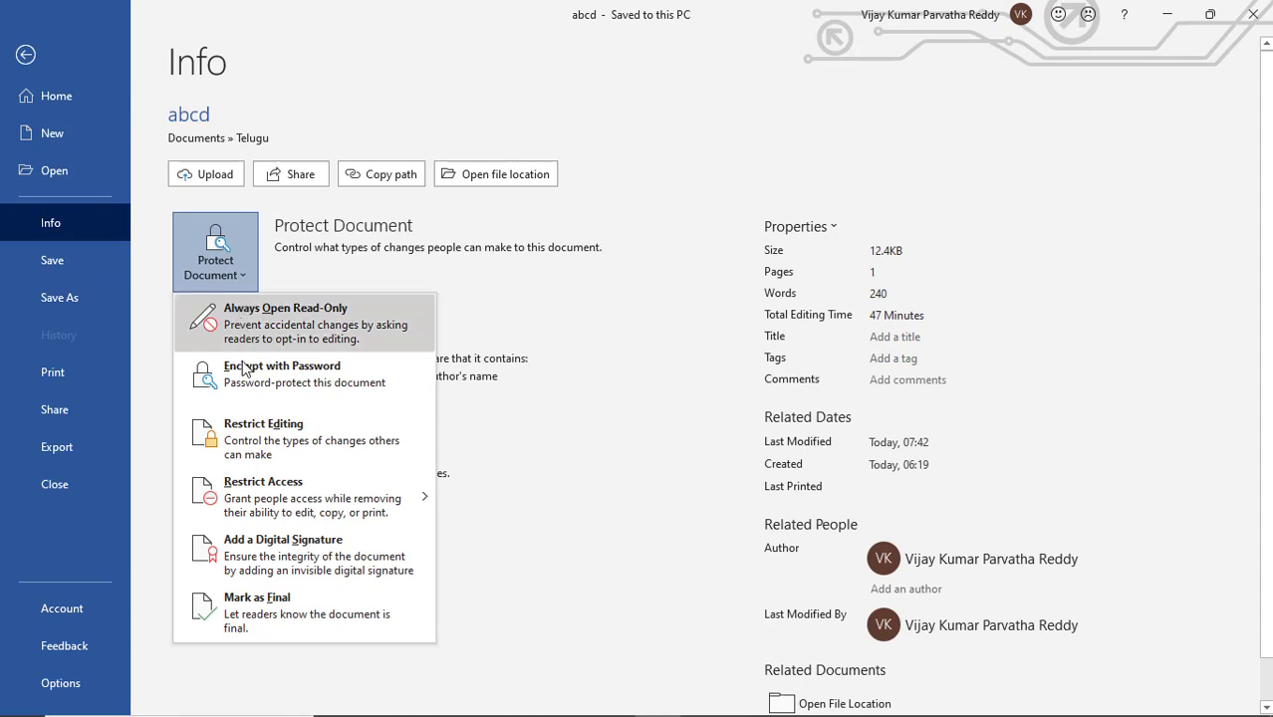
left_click(338, 463)
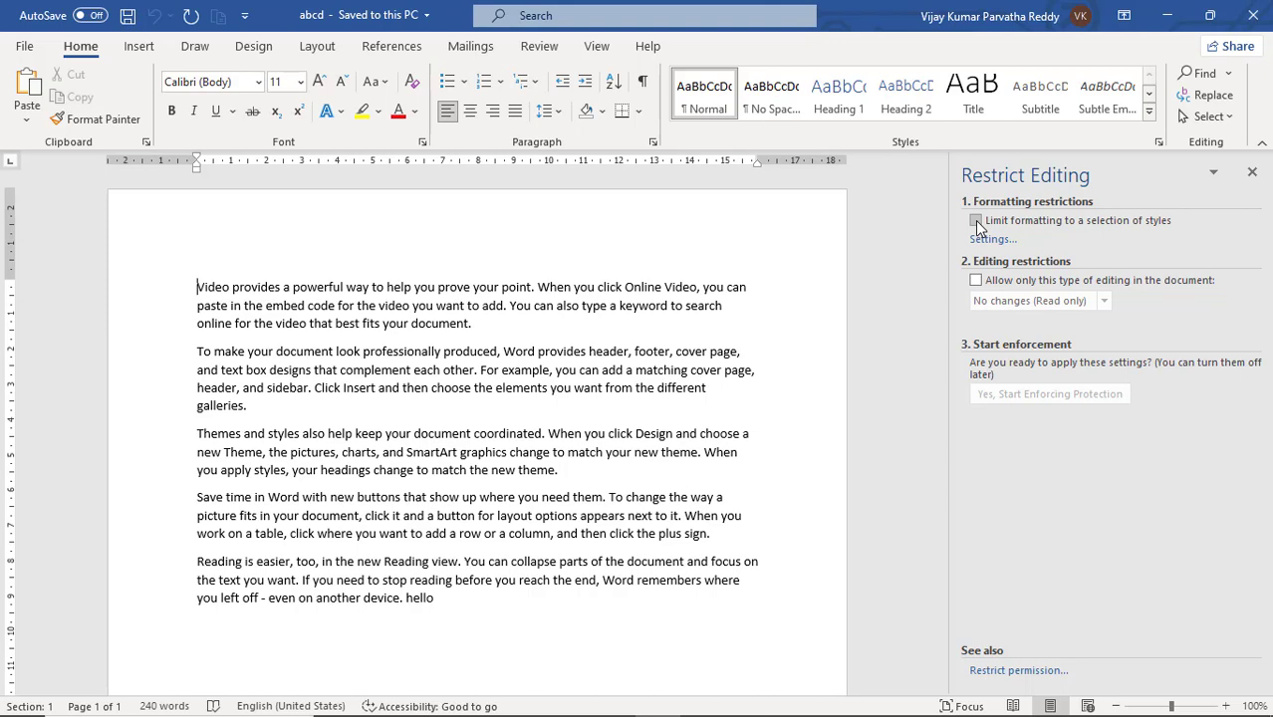
left_click(976, 223)
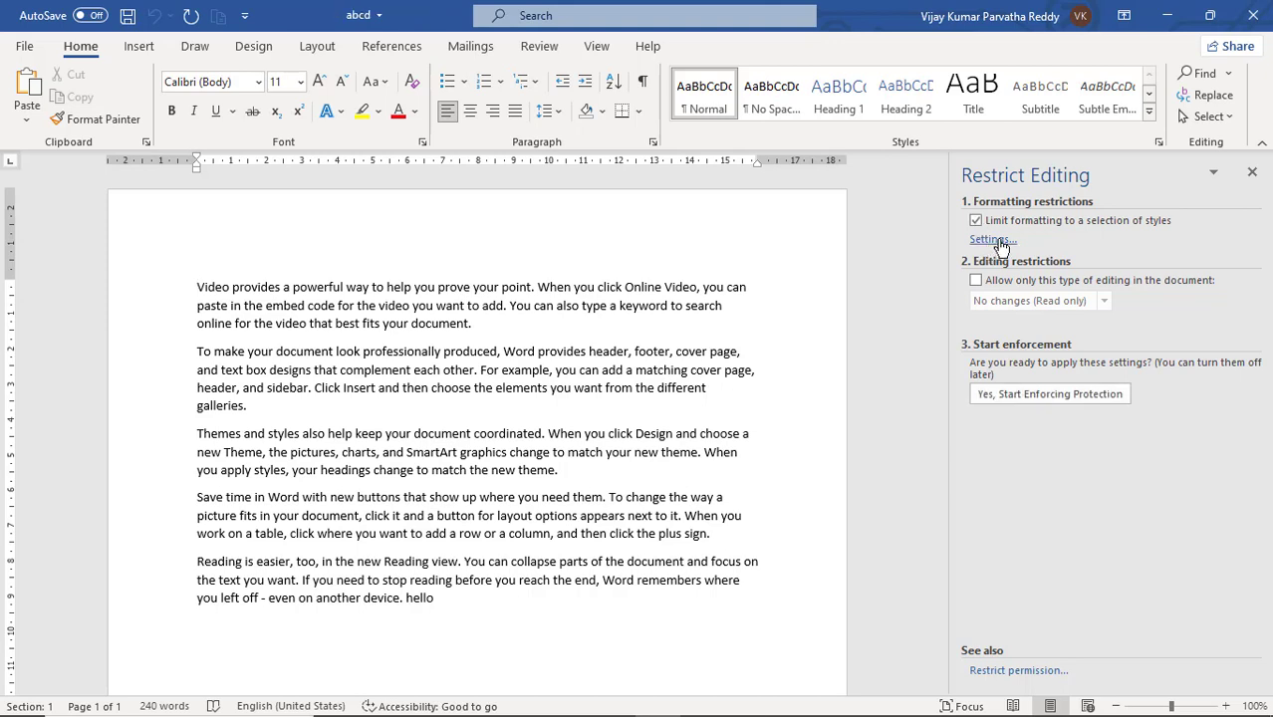
left_click(992, 240)
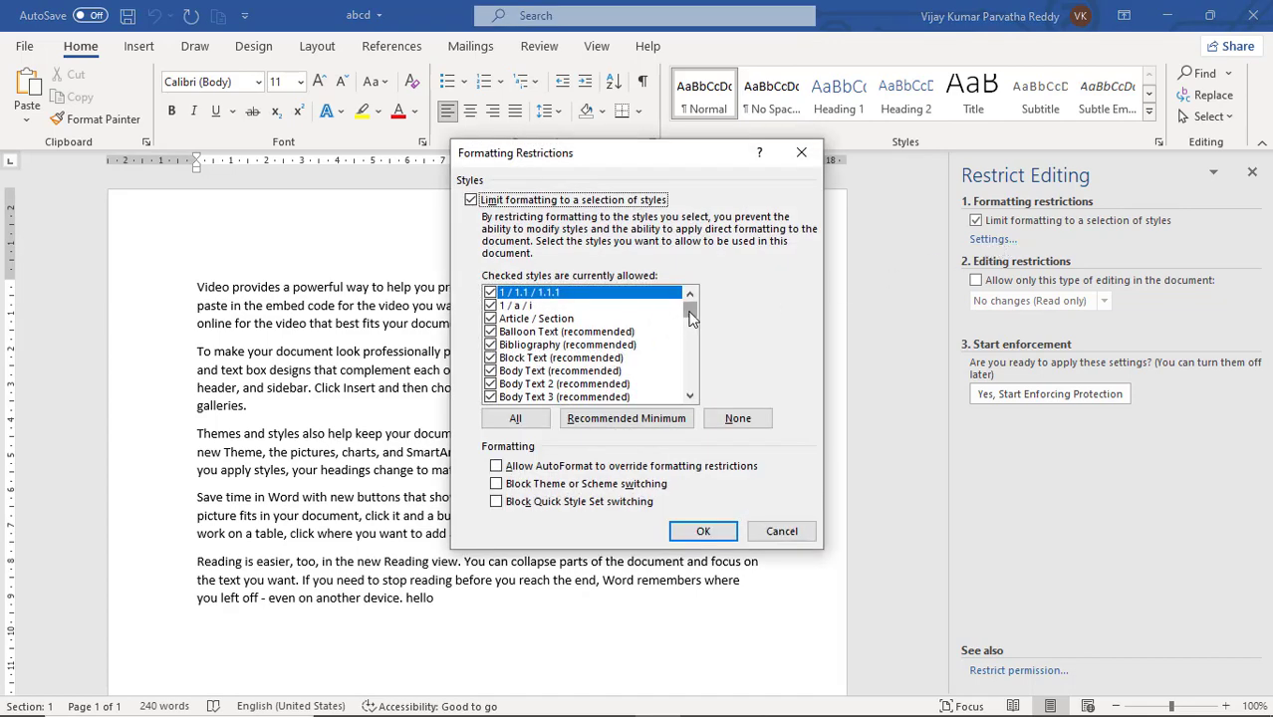
left_click(779, 531)
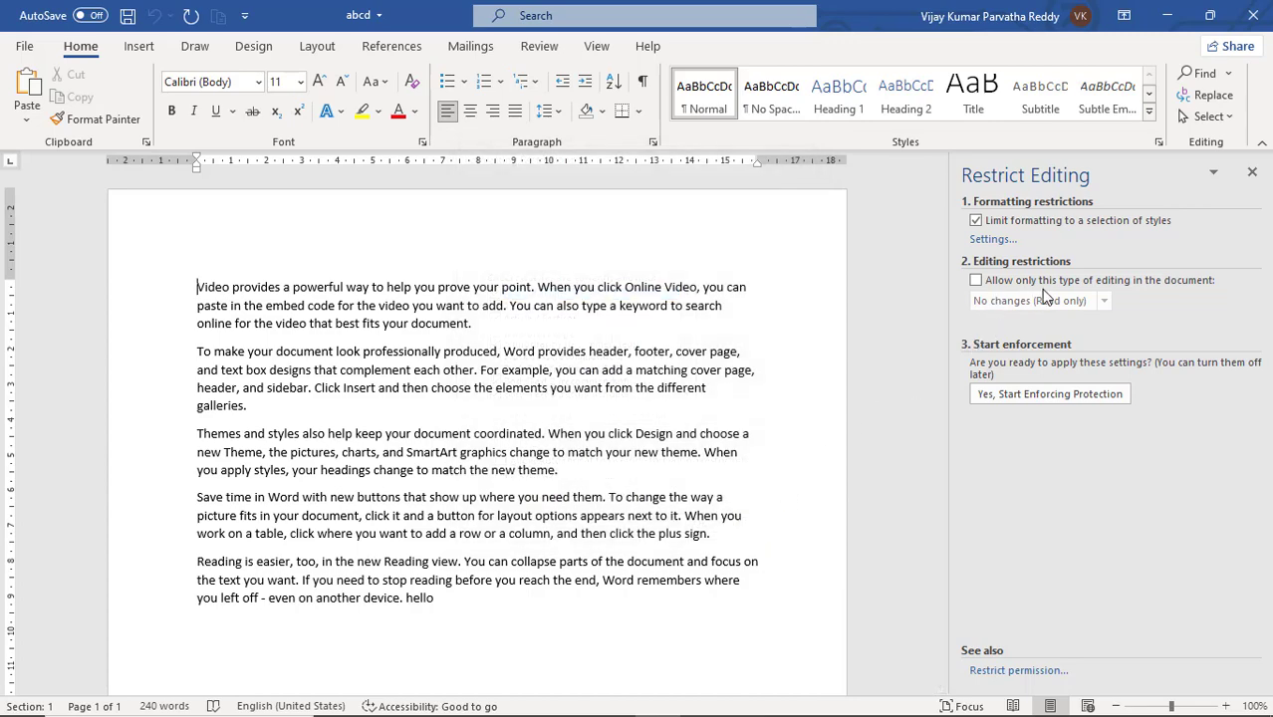
- Allow only one type of editing in the document under Restrict Editing, choosing Filling in forms
left_click(976, 283)
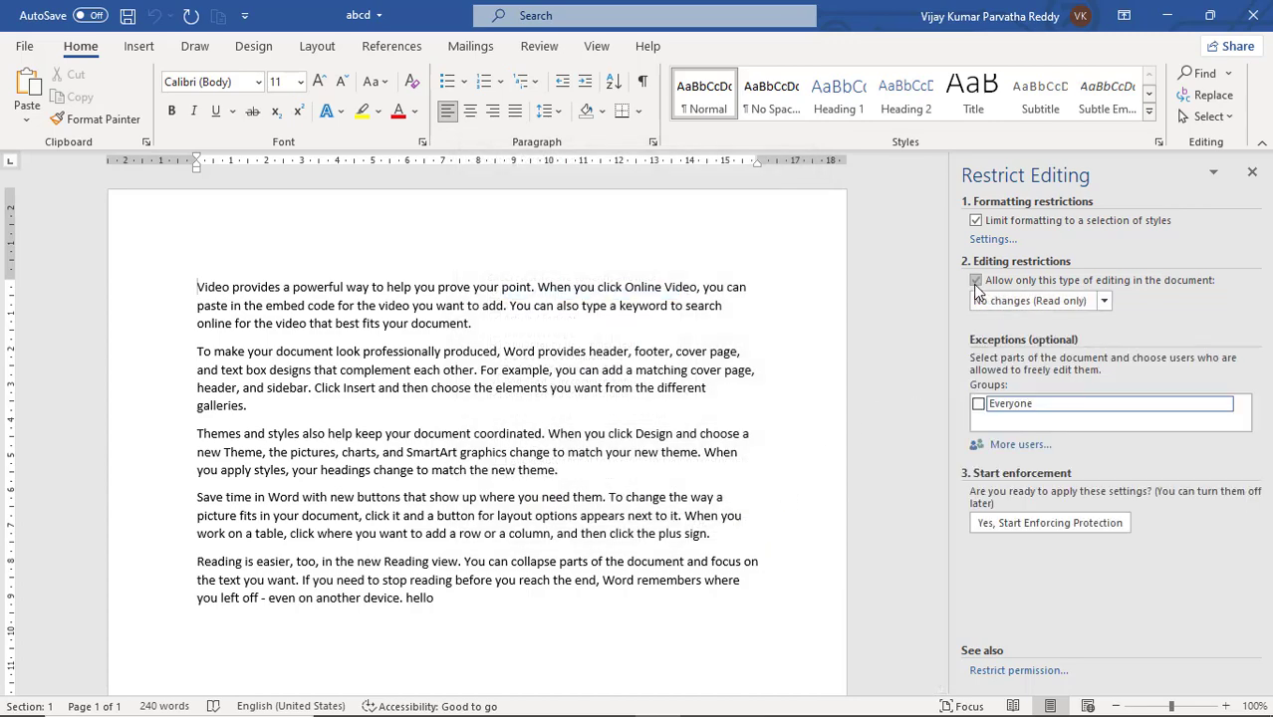
left_click(1101, 303)
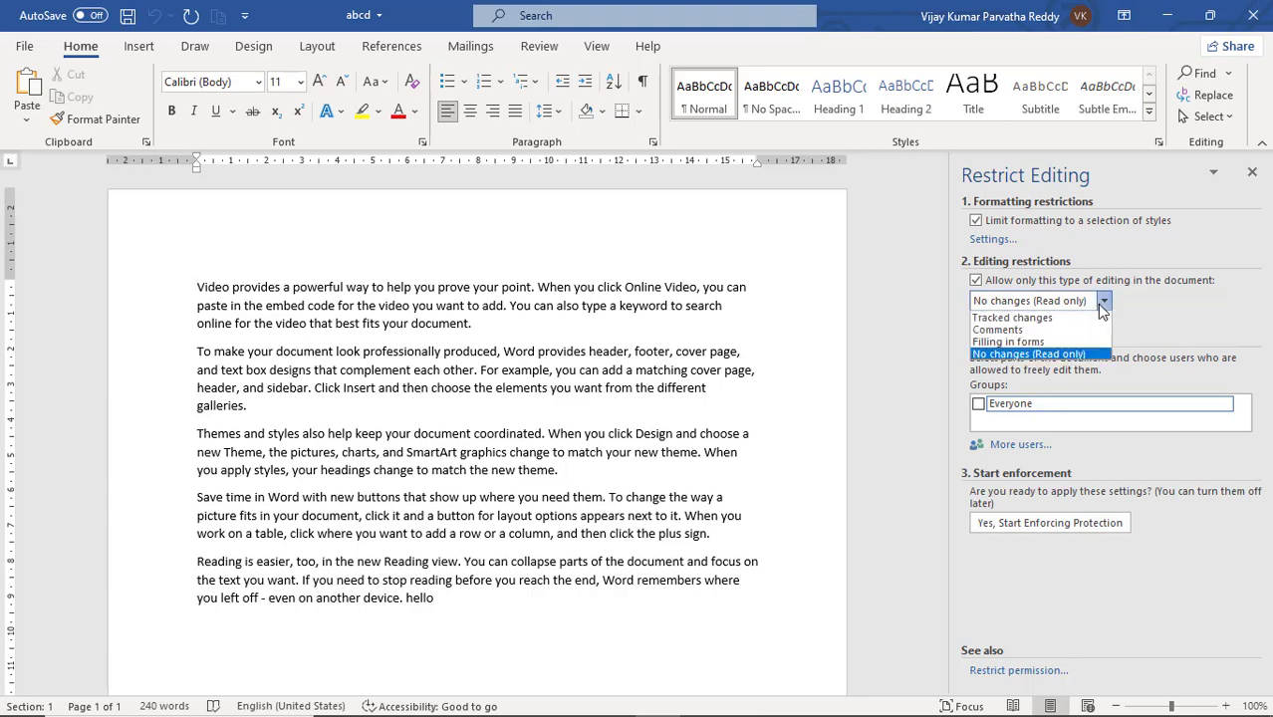
left_click(1058, 345)
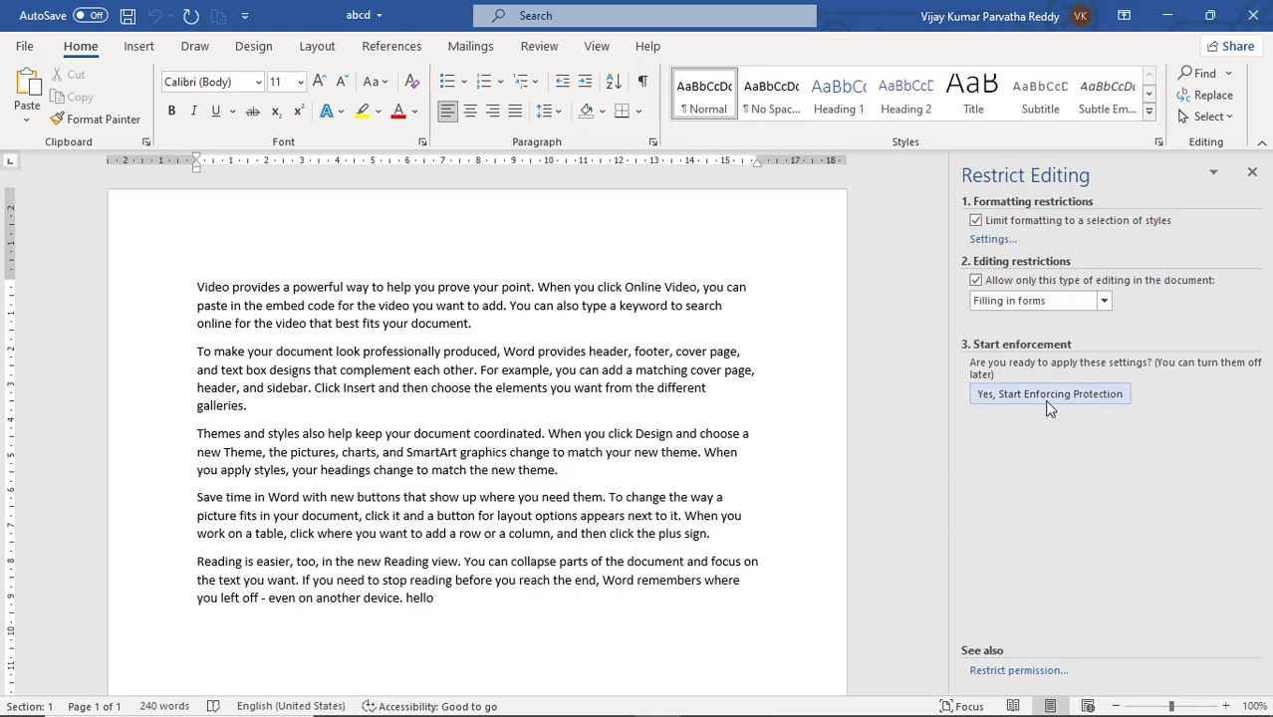
- Turn off both the editing and the formatting restrictions, and close the Restrict Editing settings
left_click(978, 282)
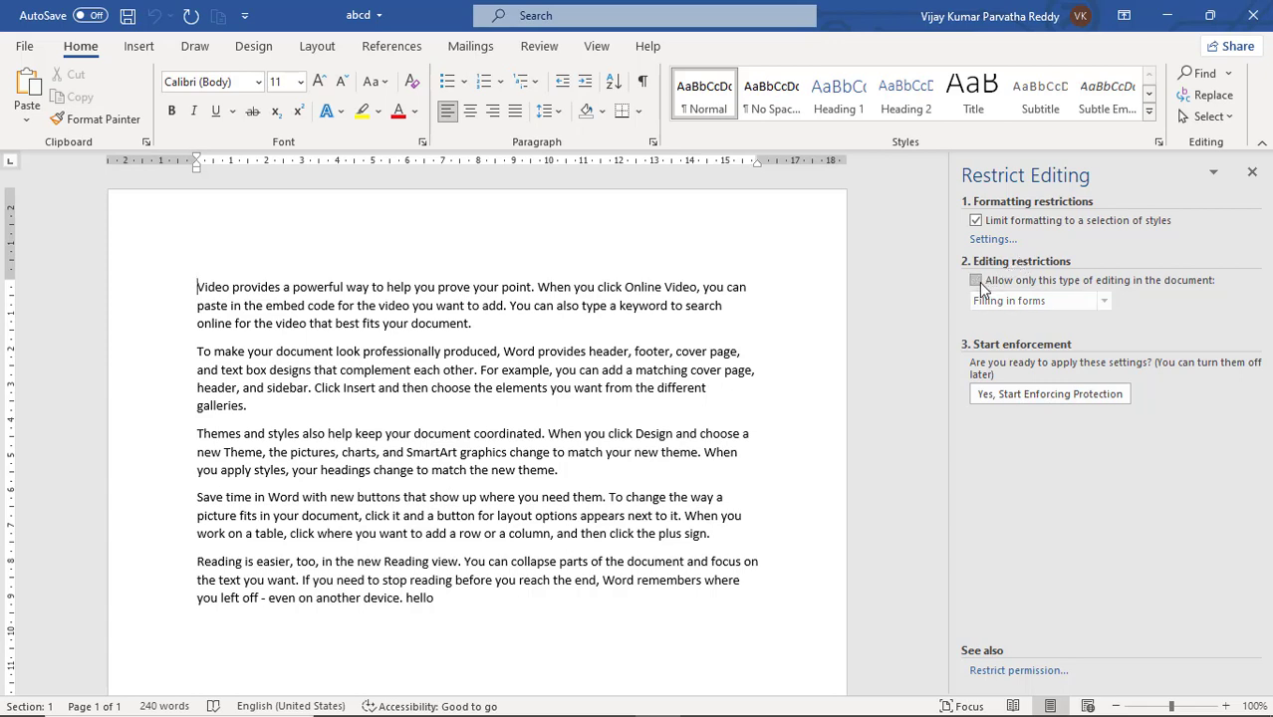
left_click(979, 223)
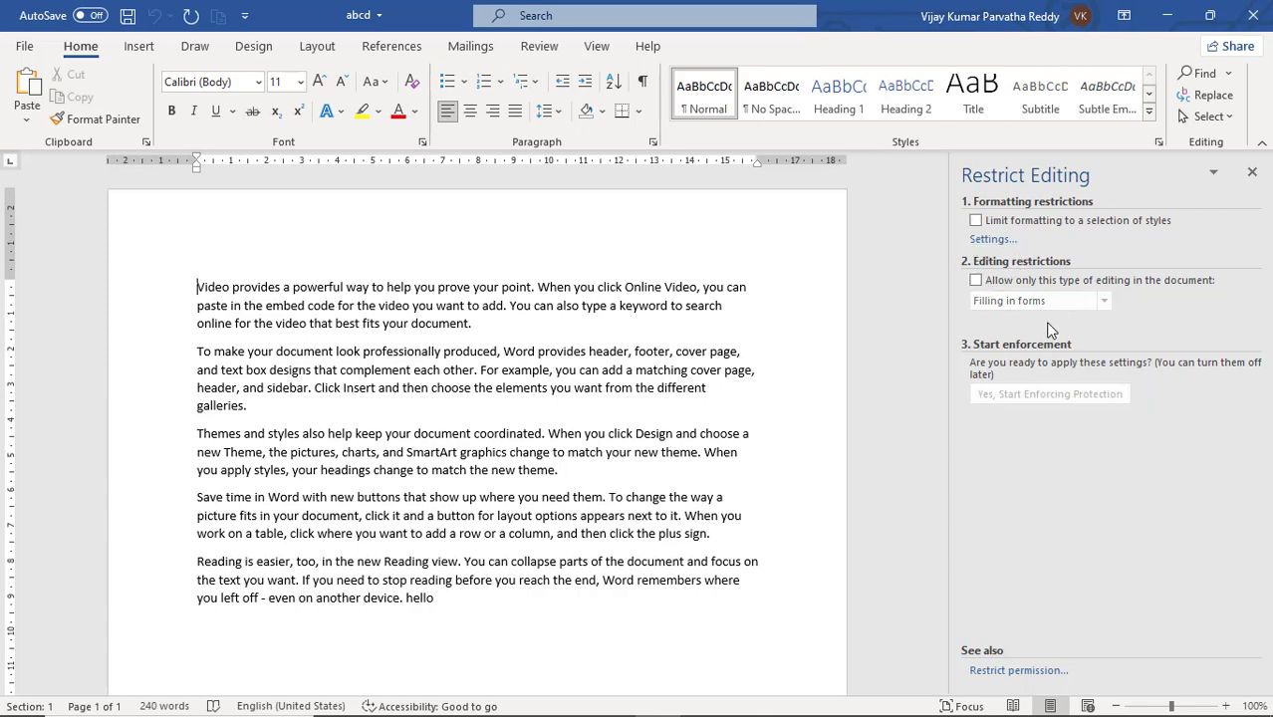
left_click(1252, 172)
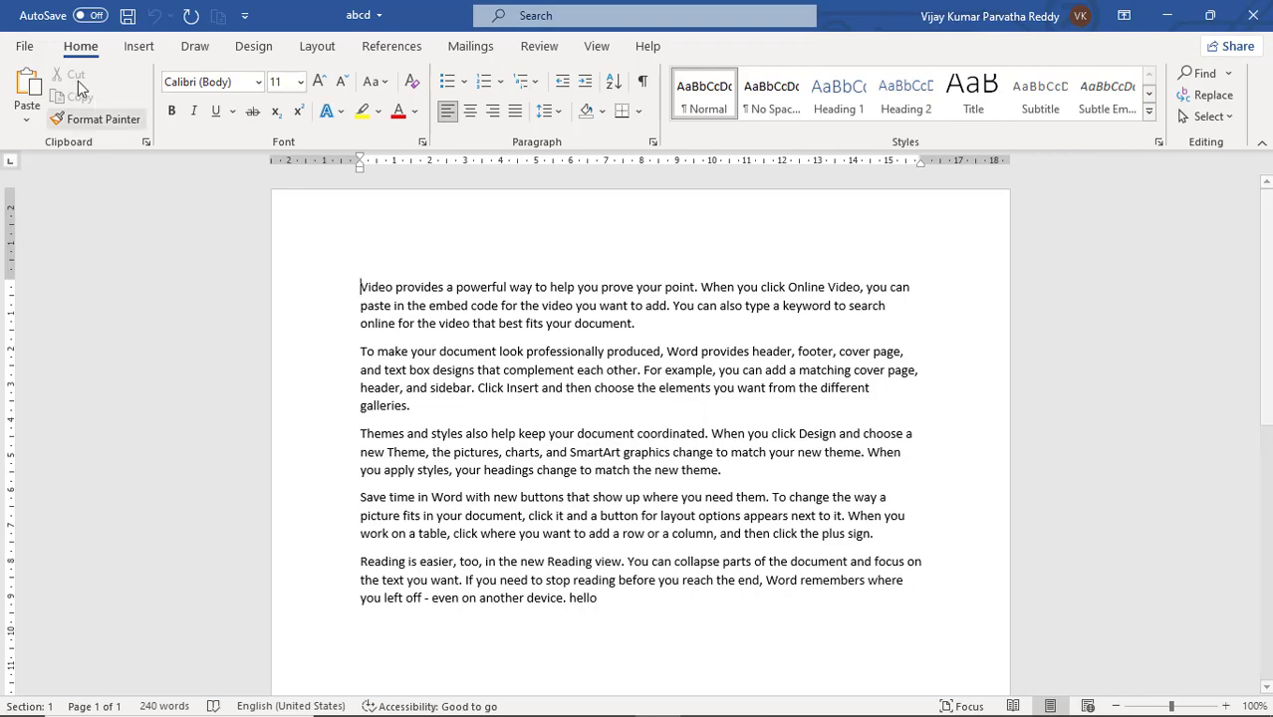
- Try to restrict access to the document by connecting to the Rights Management Servers to get templates
left_click(24, 46)
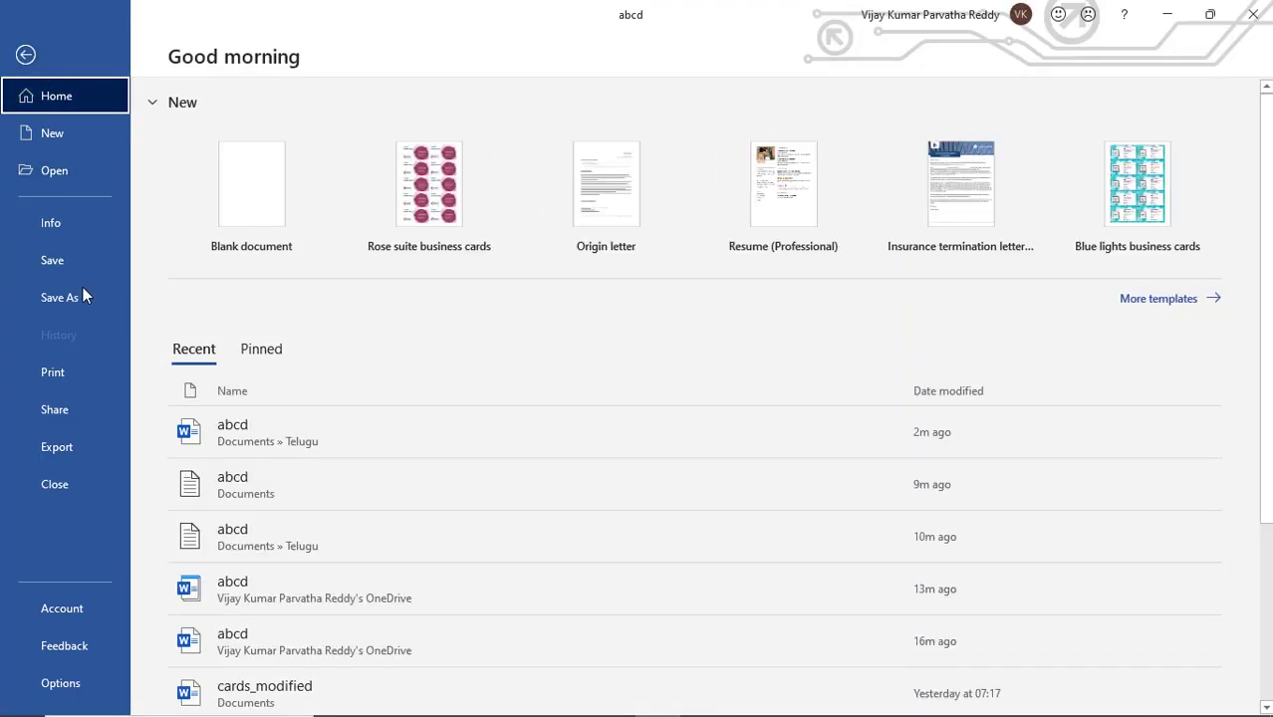
left_click(98, 231)
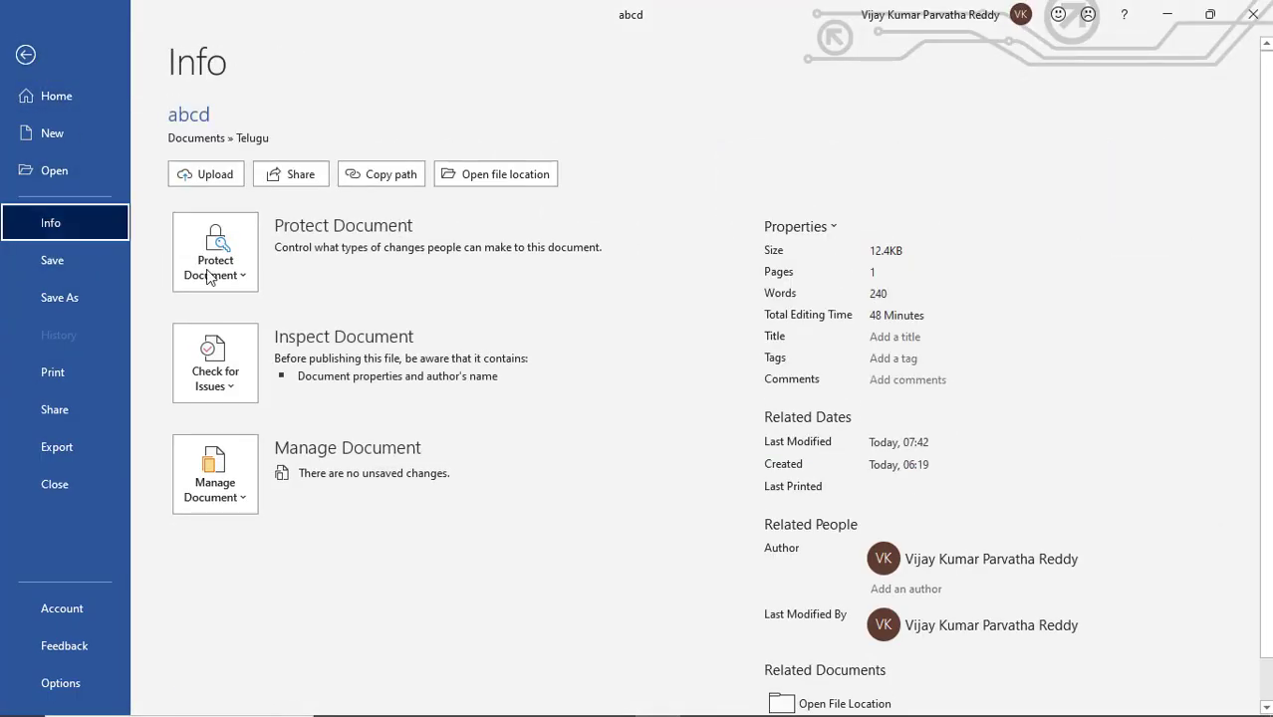
left_click(247, 282)
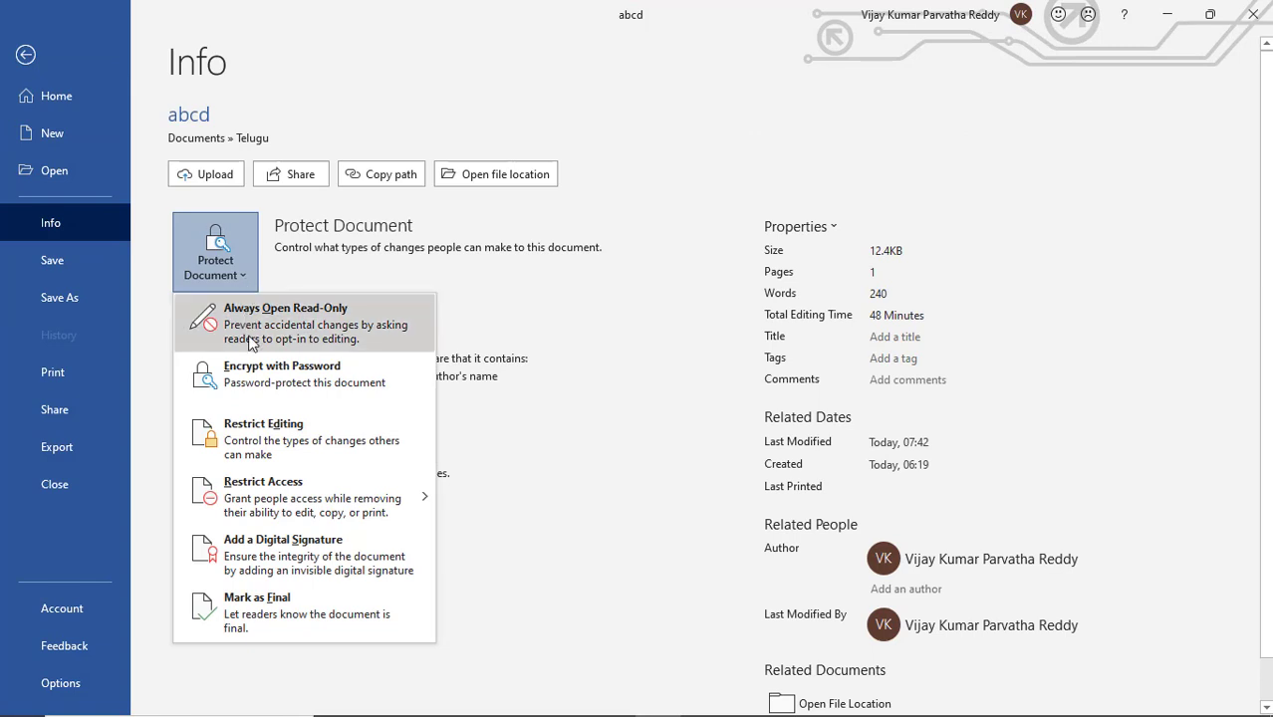
mouse_move(305, 511)
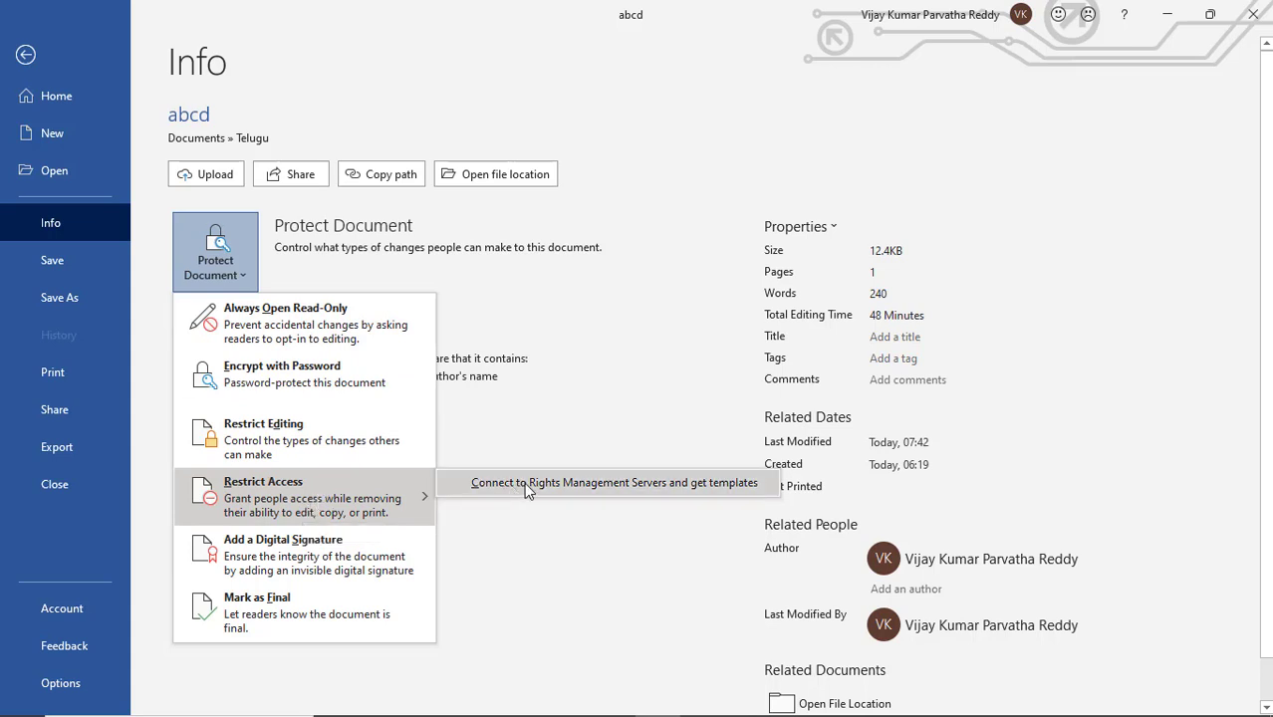
left_click(635, 486)
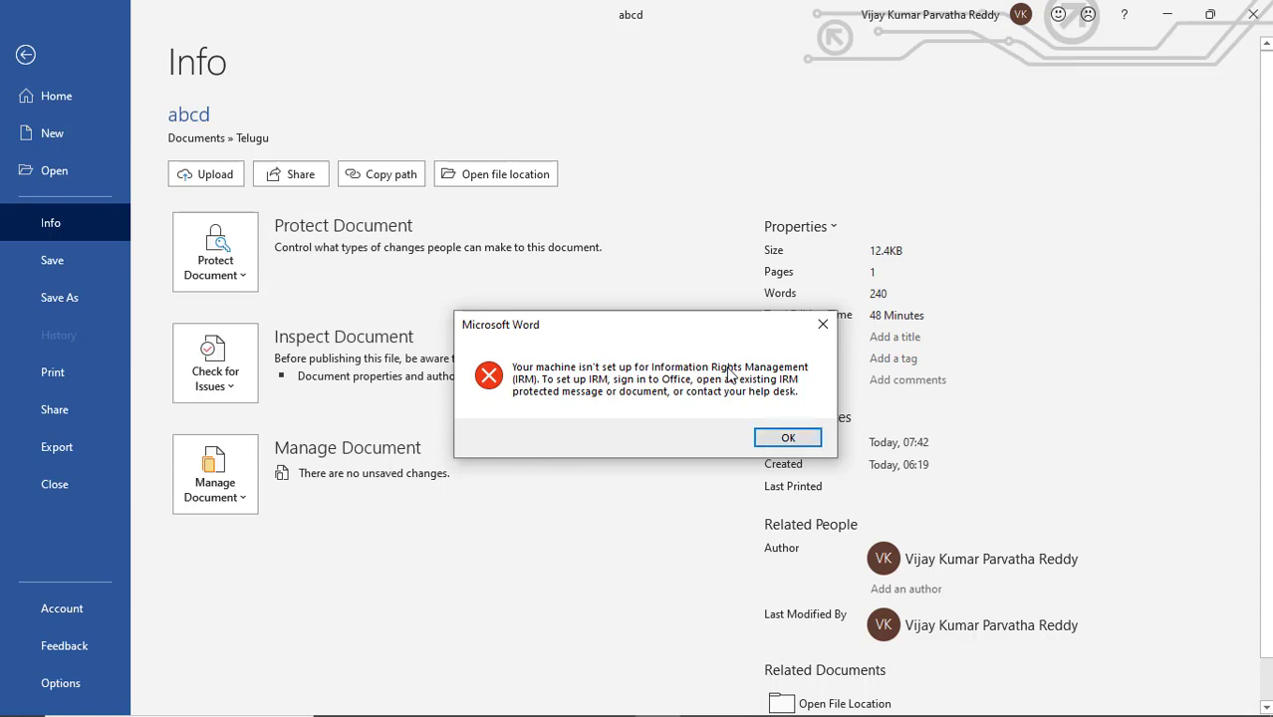
left_click(789, 442)
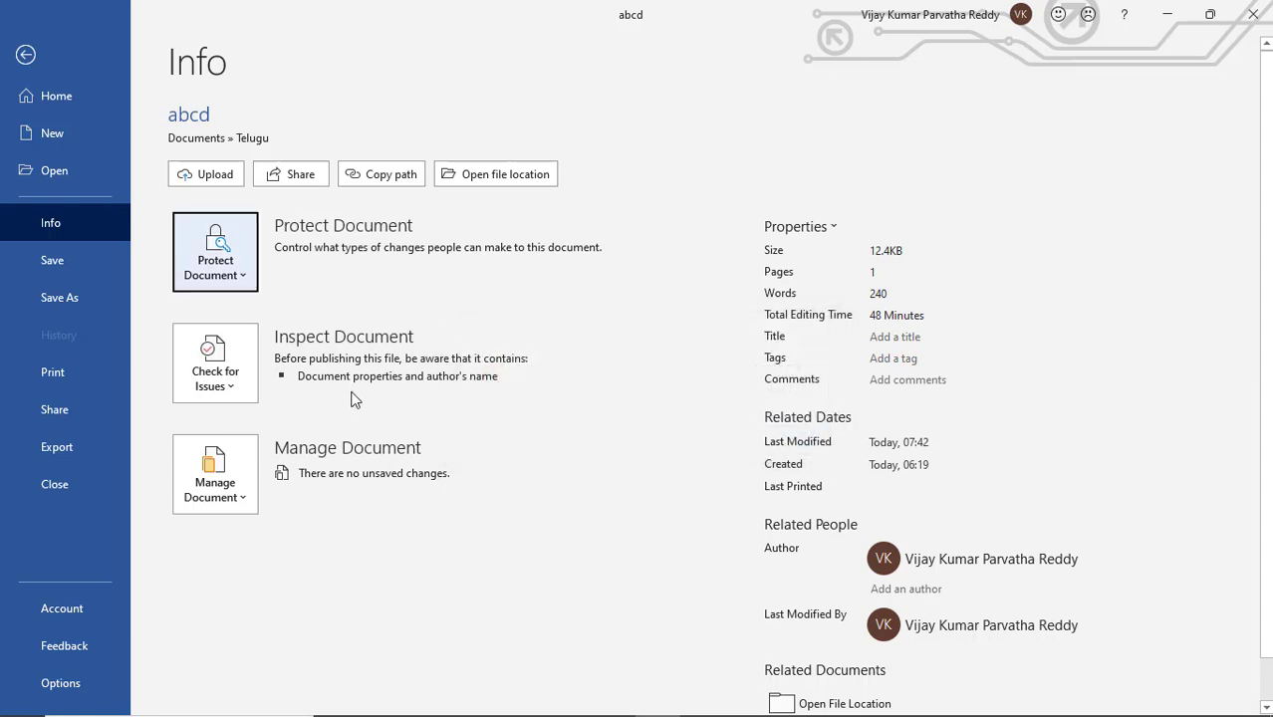
- Start adding a digital signature with the commitment type Created and approved this document, and cancel without signing
left_click(243, 278)
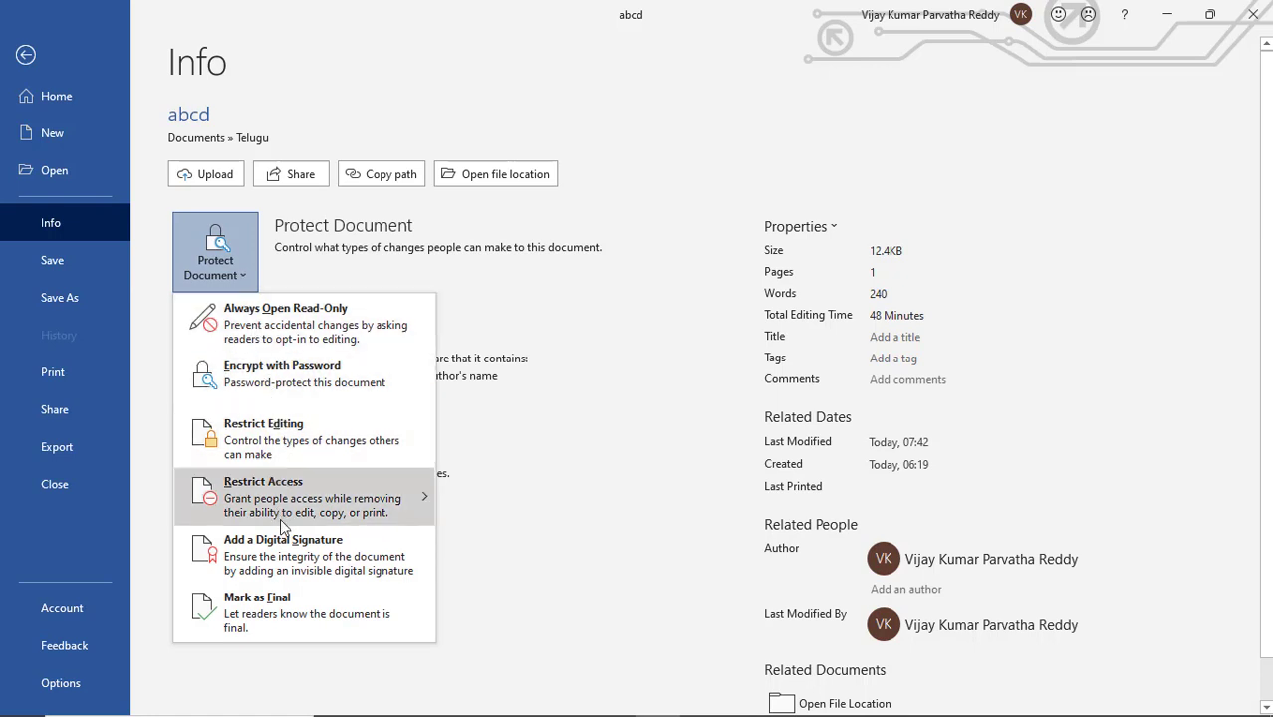
left_click(302, 573)
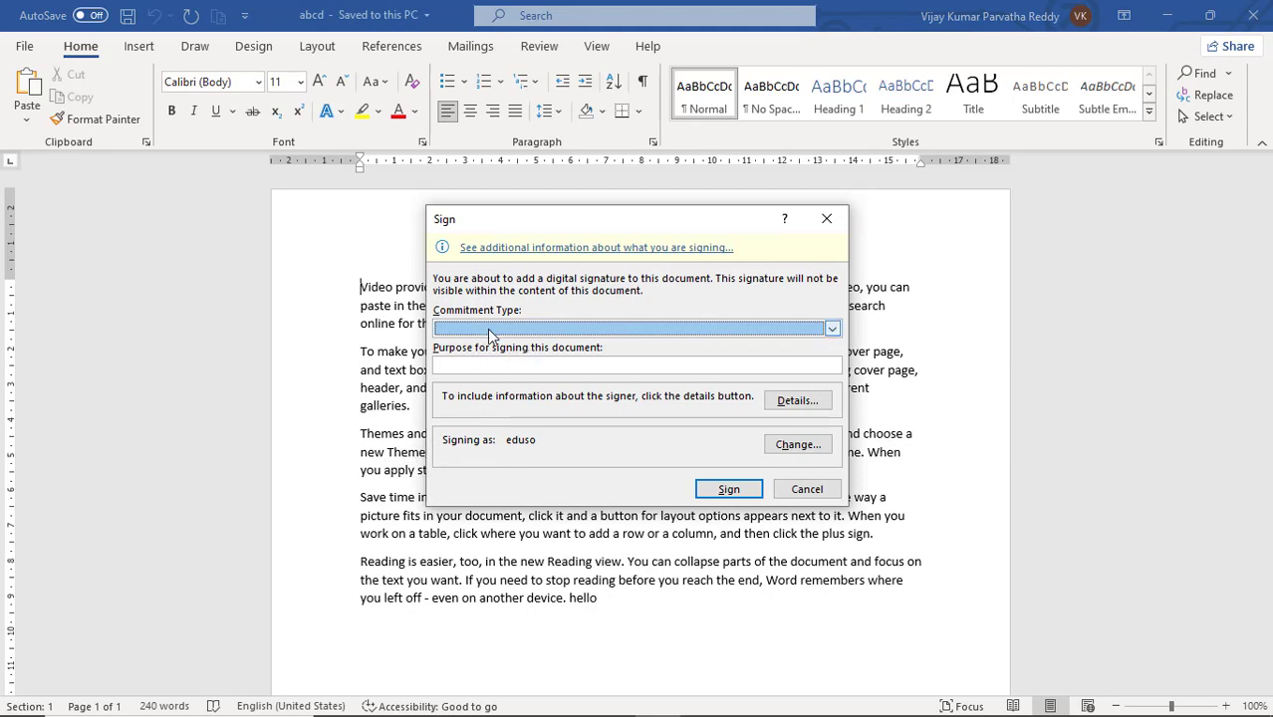
left_click(832, 330)
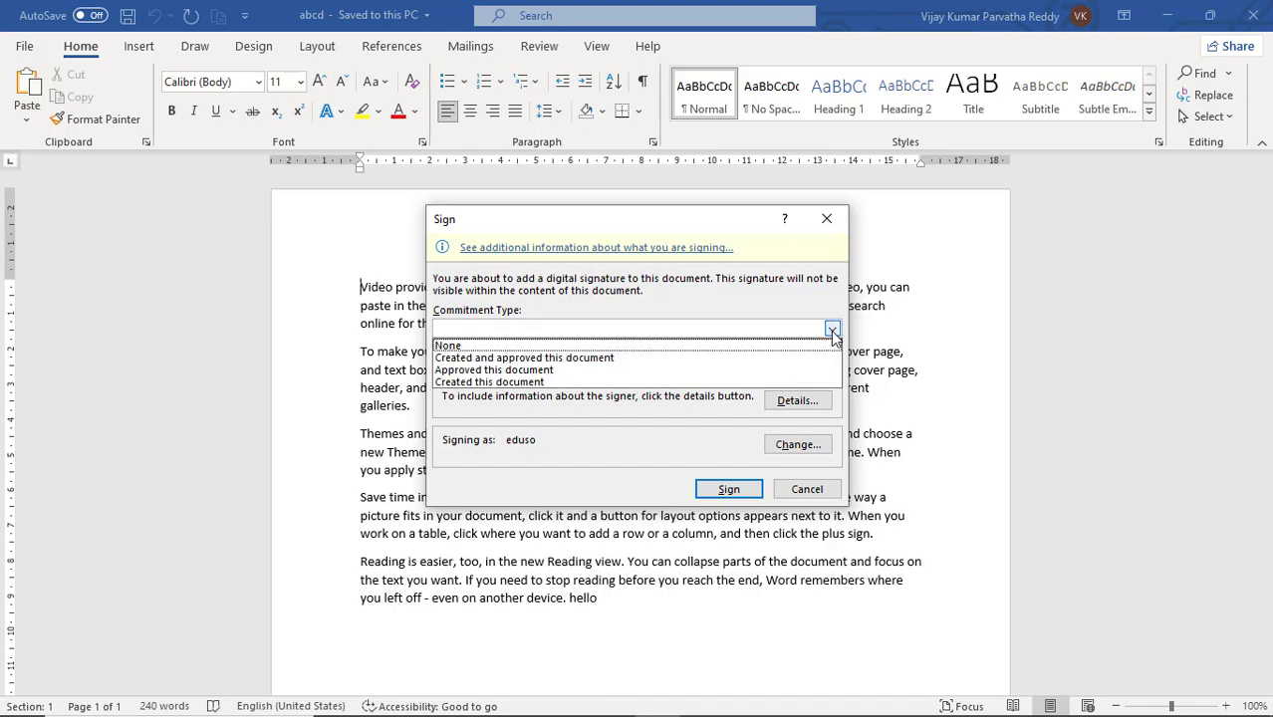
left_click(560, 361)
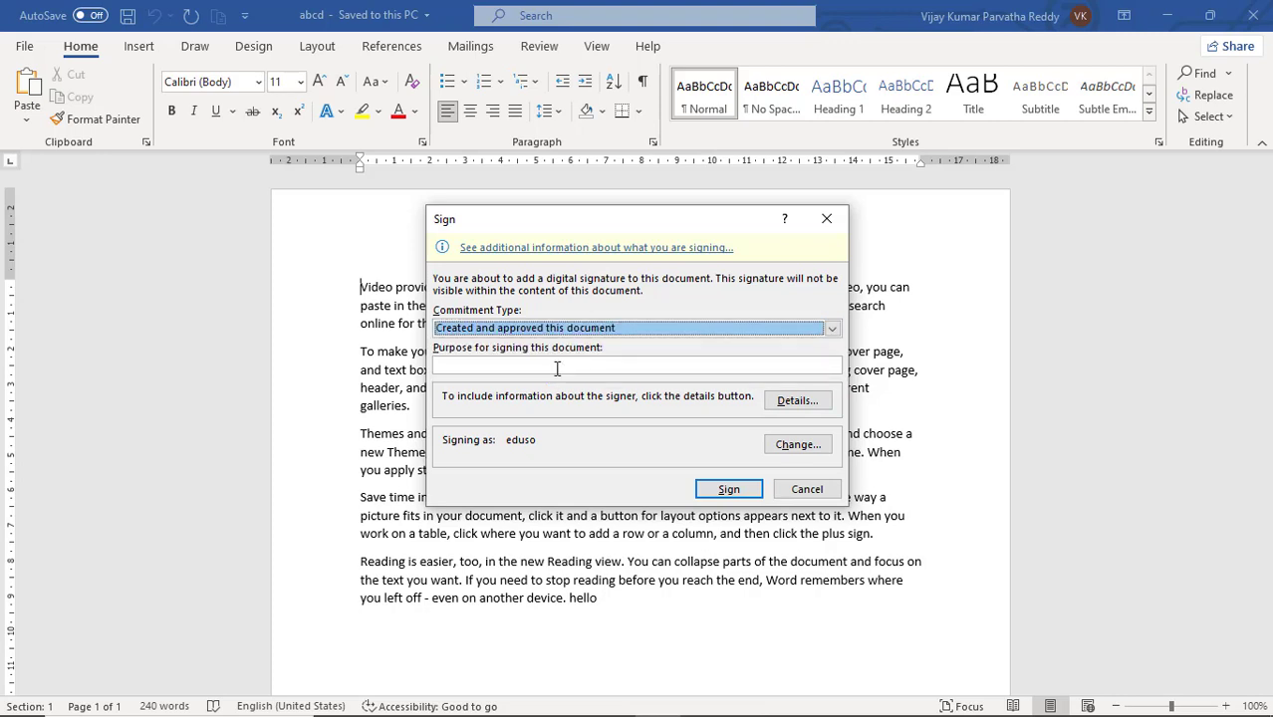
left_click(557, 369)
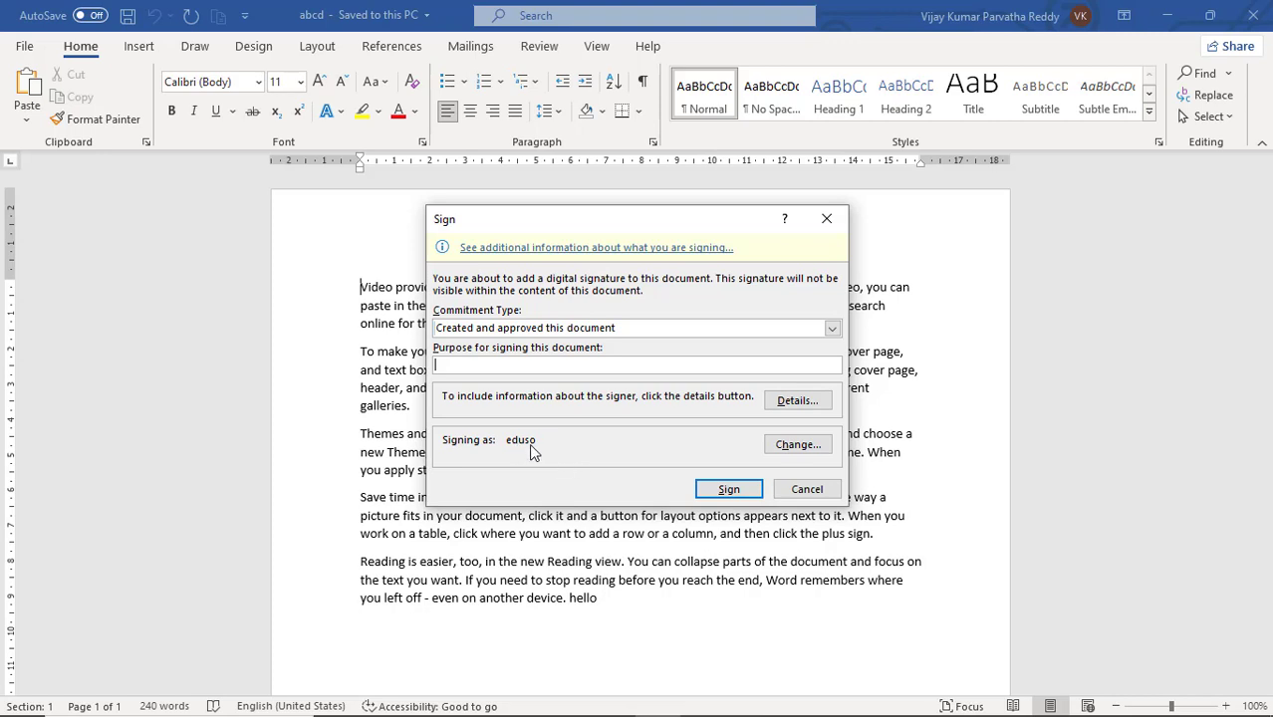
left_click(803, 498)
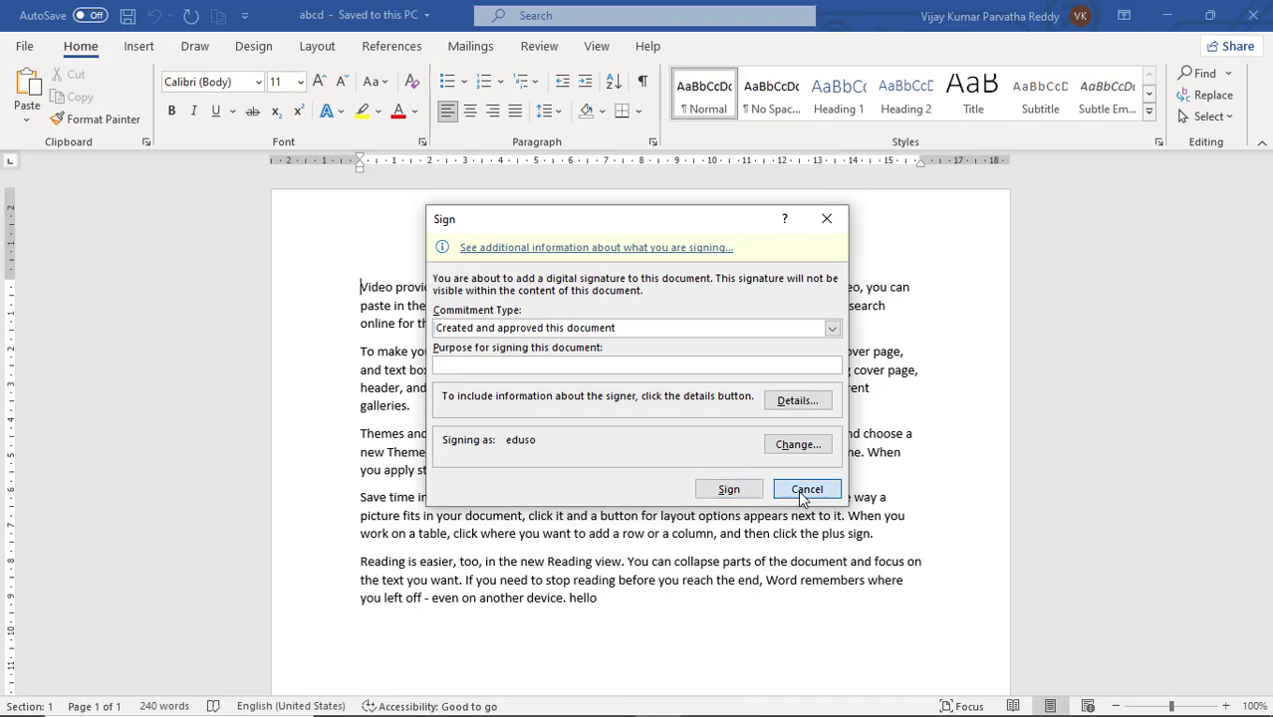
- Protect the document by marking it as final and saving it
left_click(25, 49)
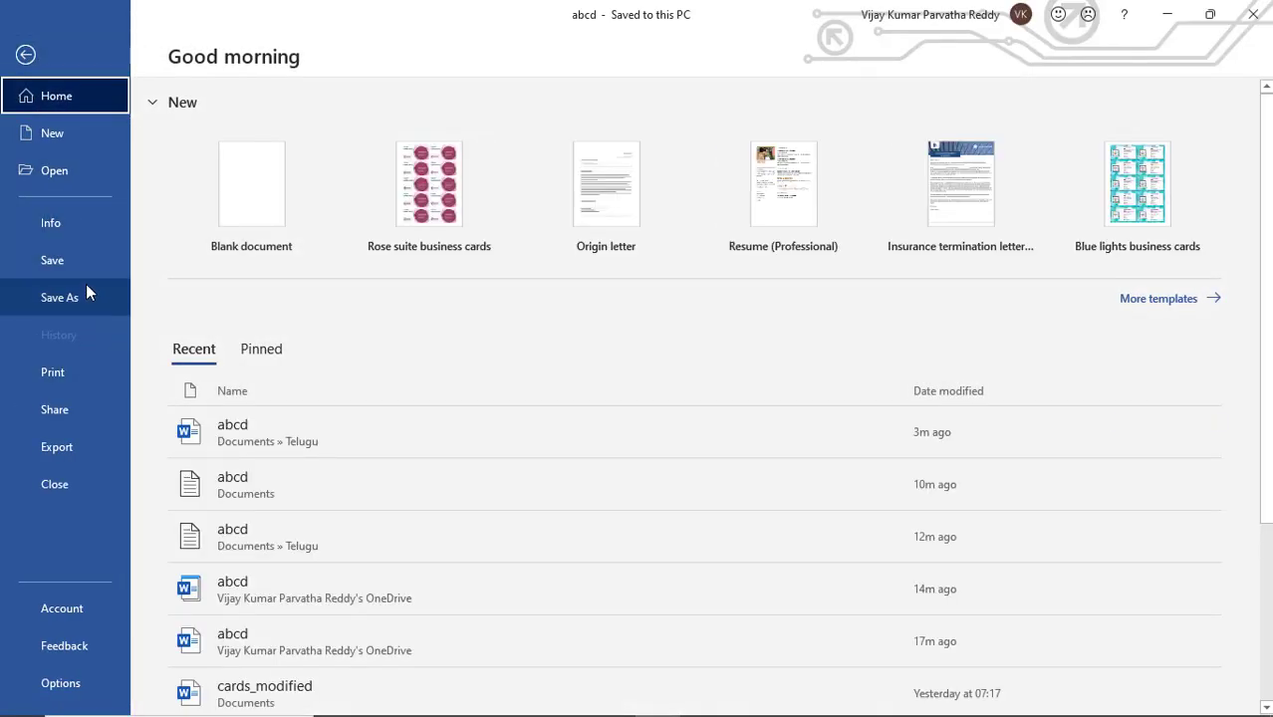
left_click(82, 225)
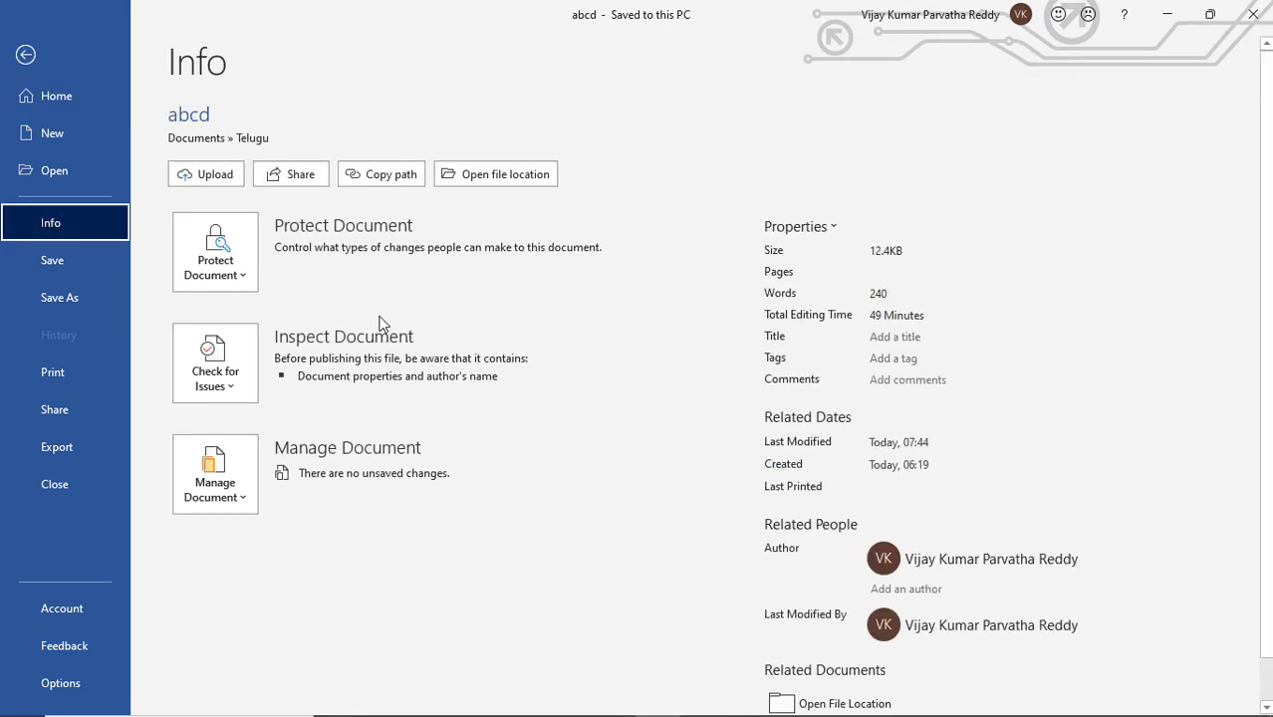
left_click(243, 276)
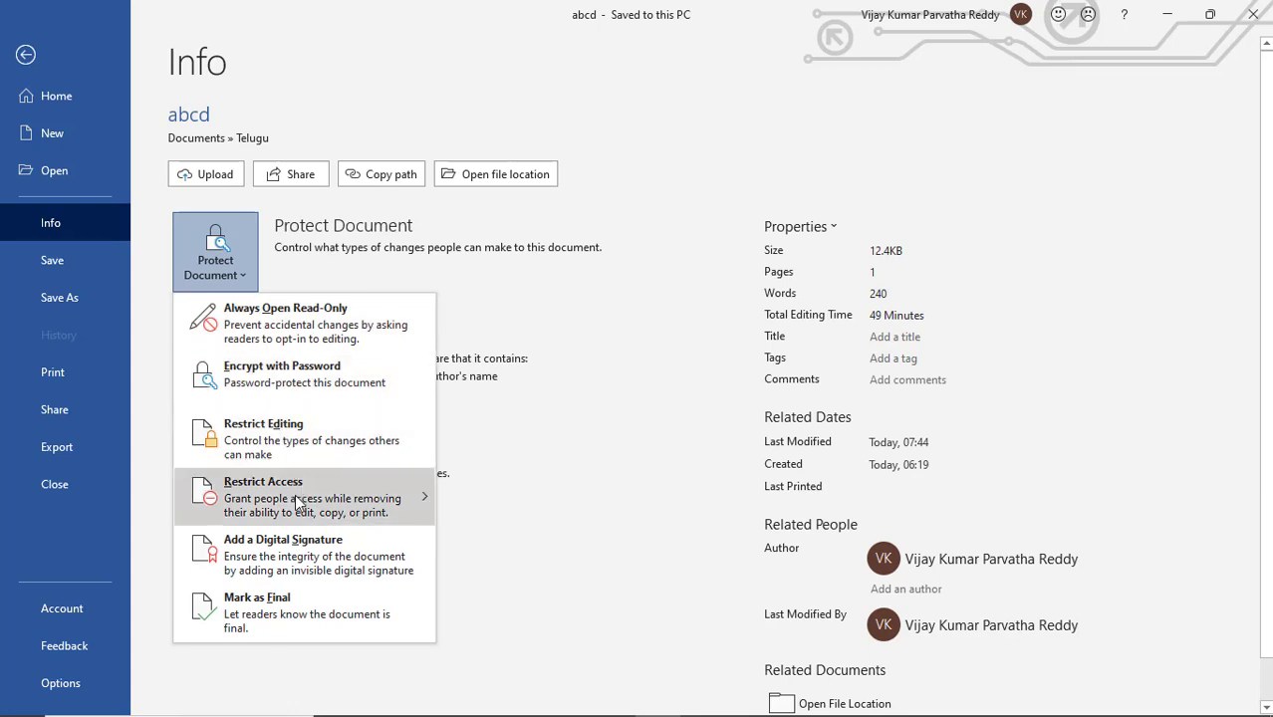
left_click(296, 611)
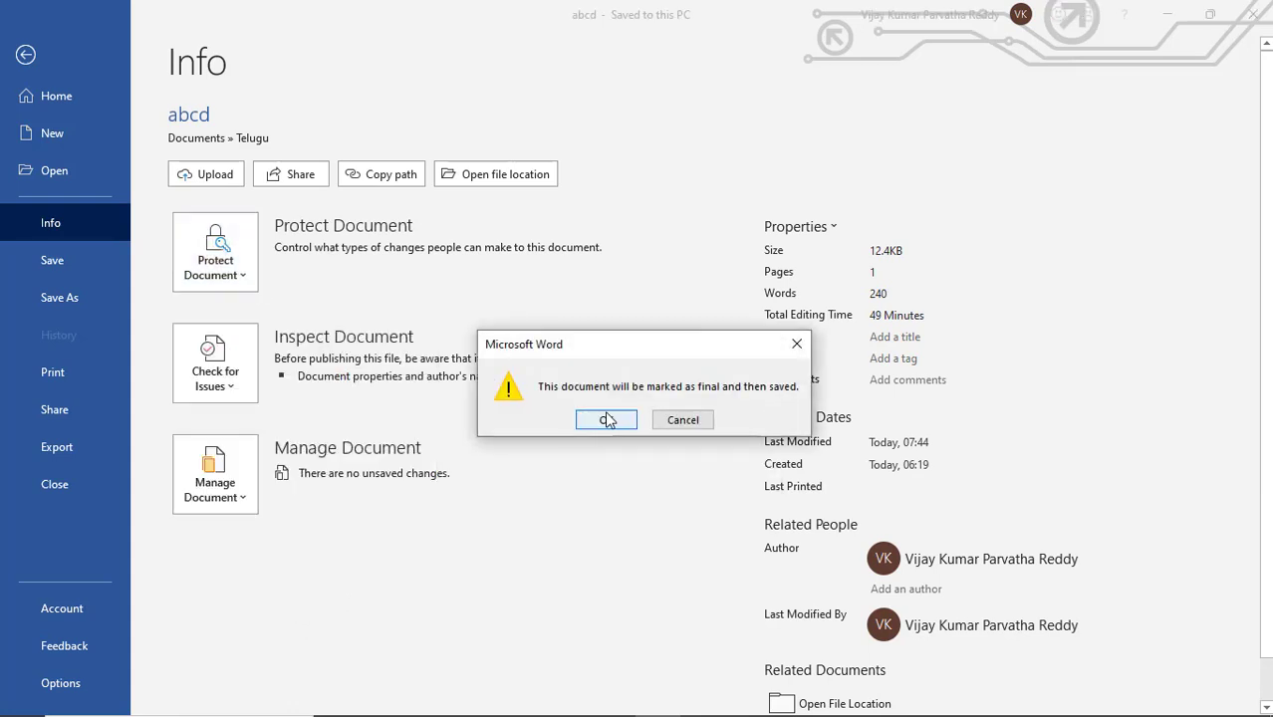
left_click(609, 420)
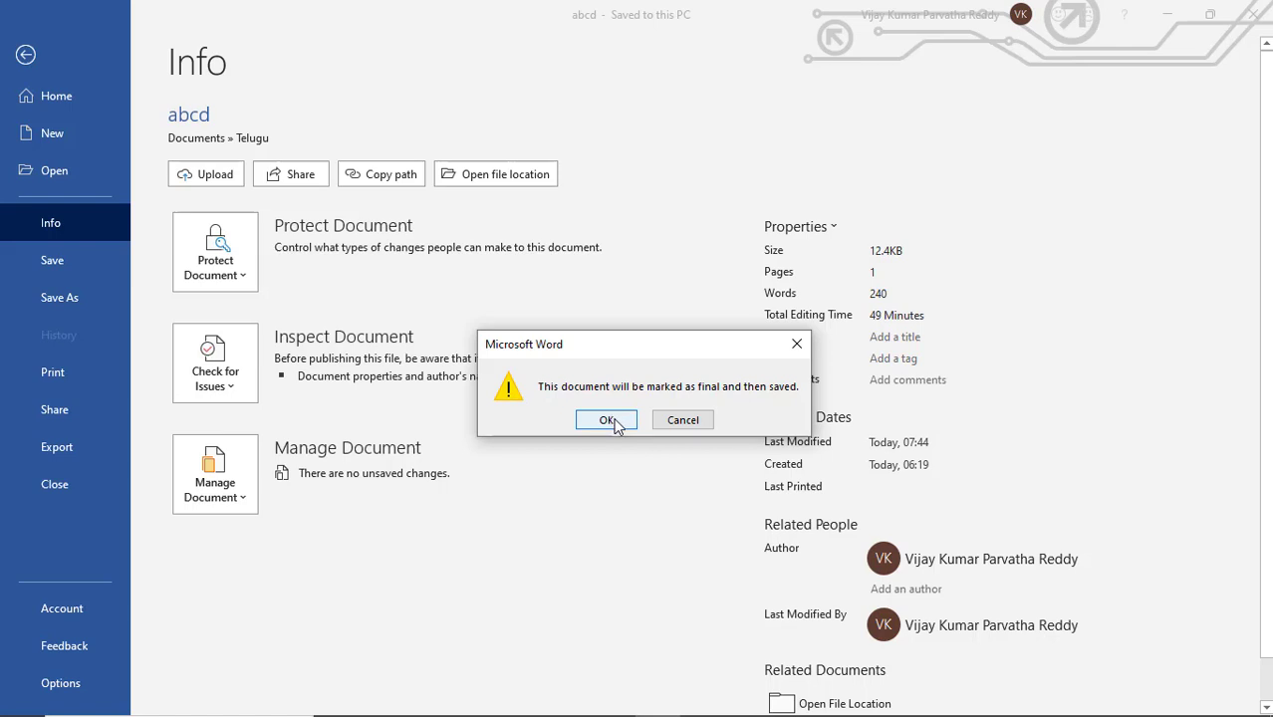
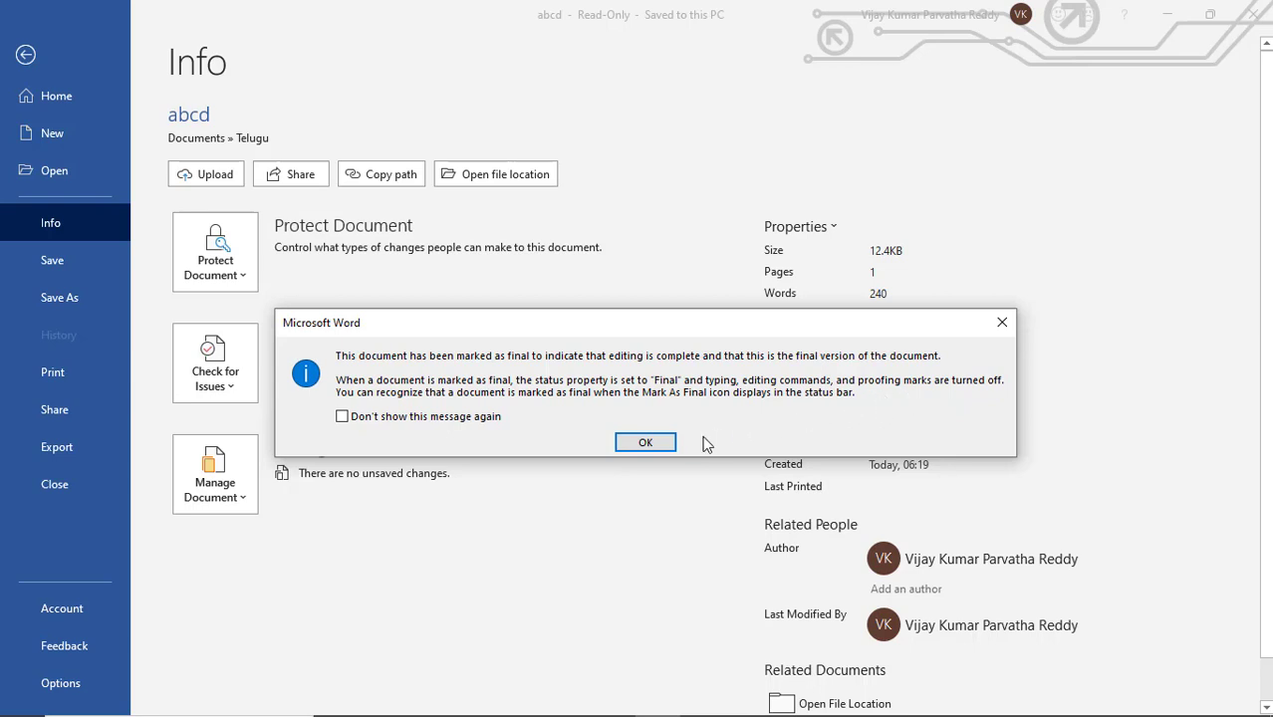
left_click(659, 445)
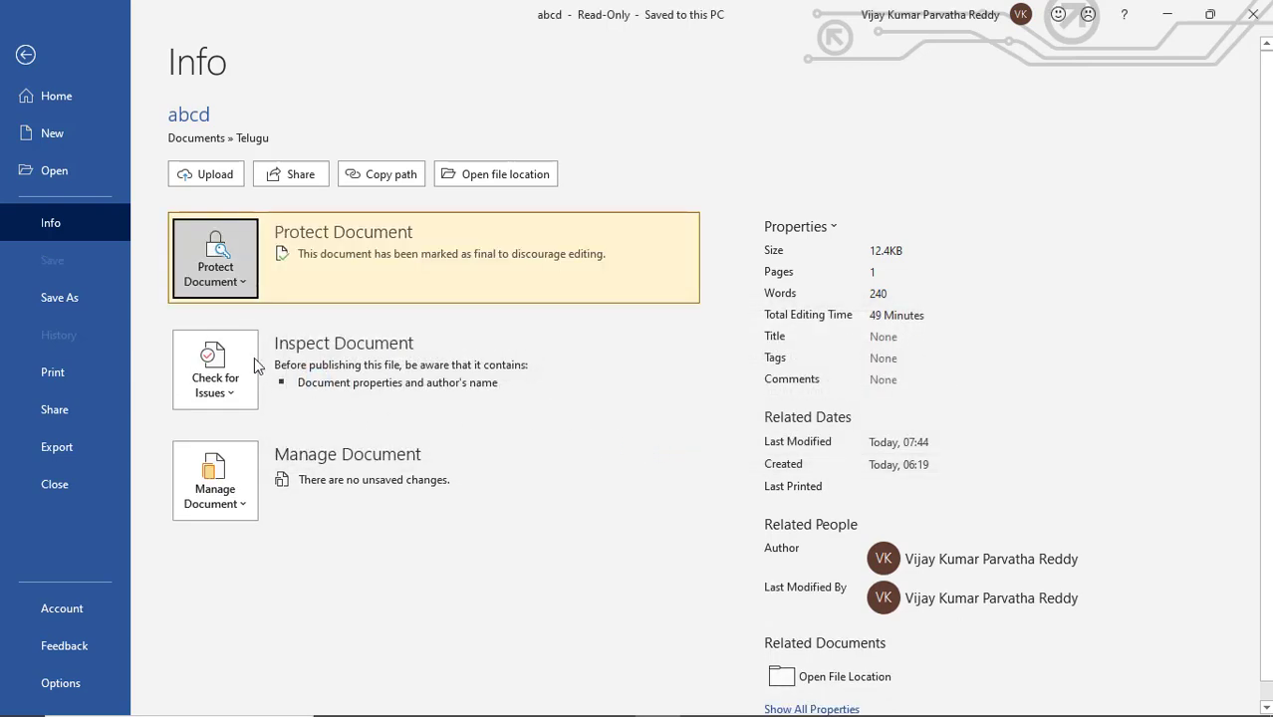
- Remove the Mark as Final status from the document and review the available protection options
left_click(239, 286)
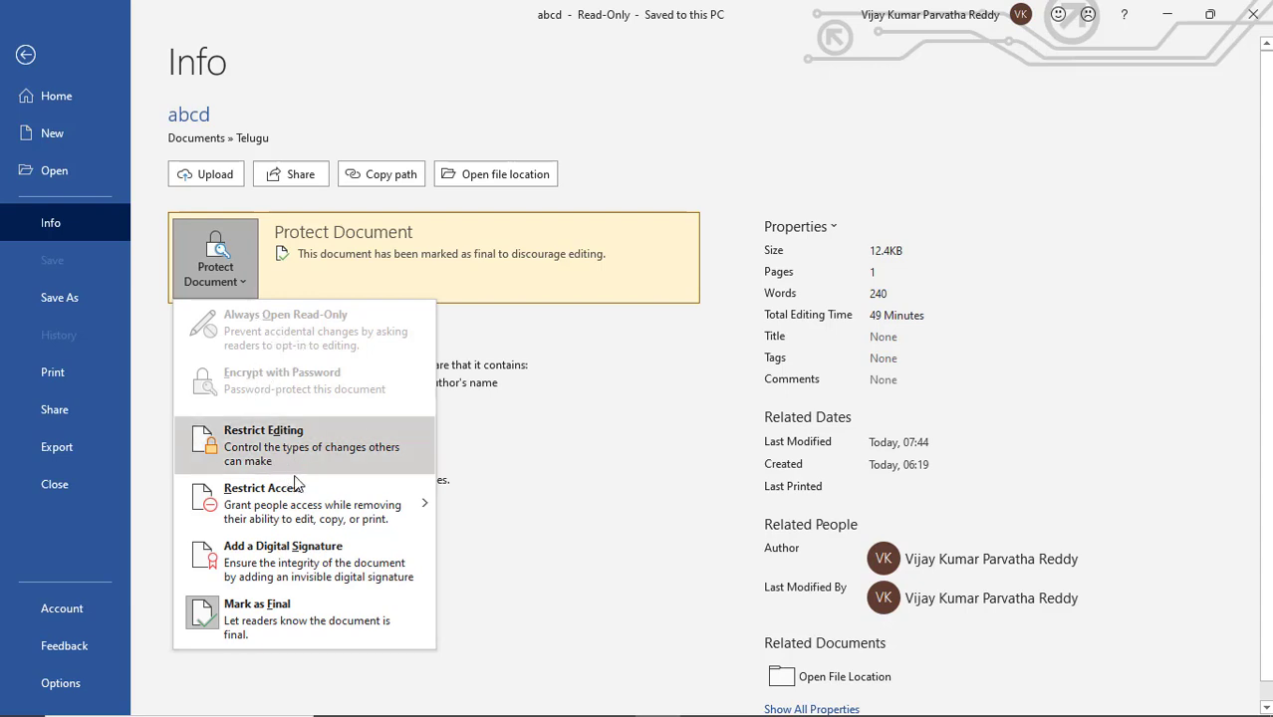
left_click(241, 618)
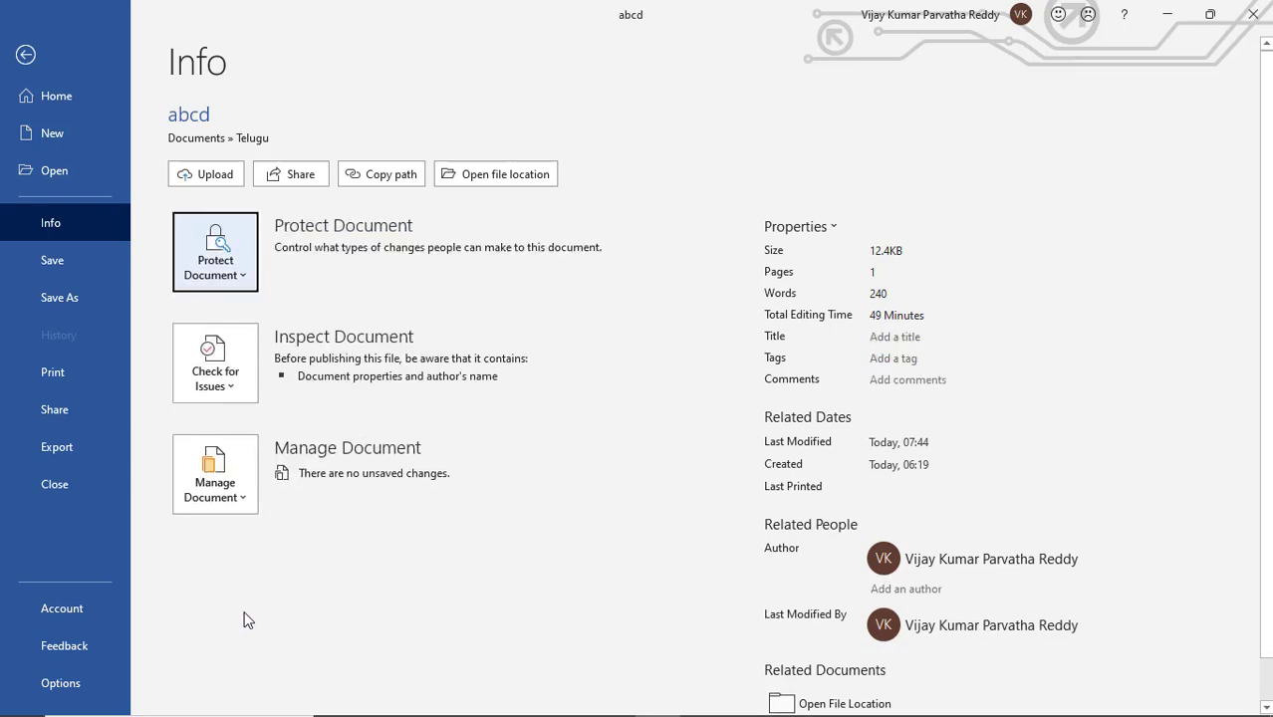
left_click(238, 278)
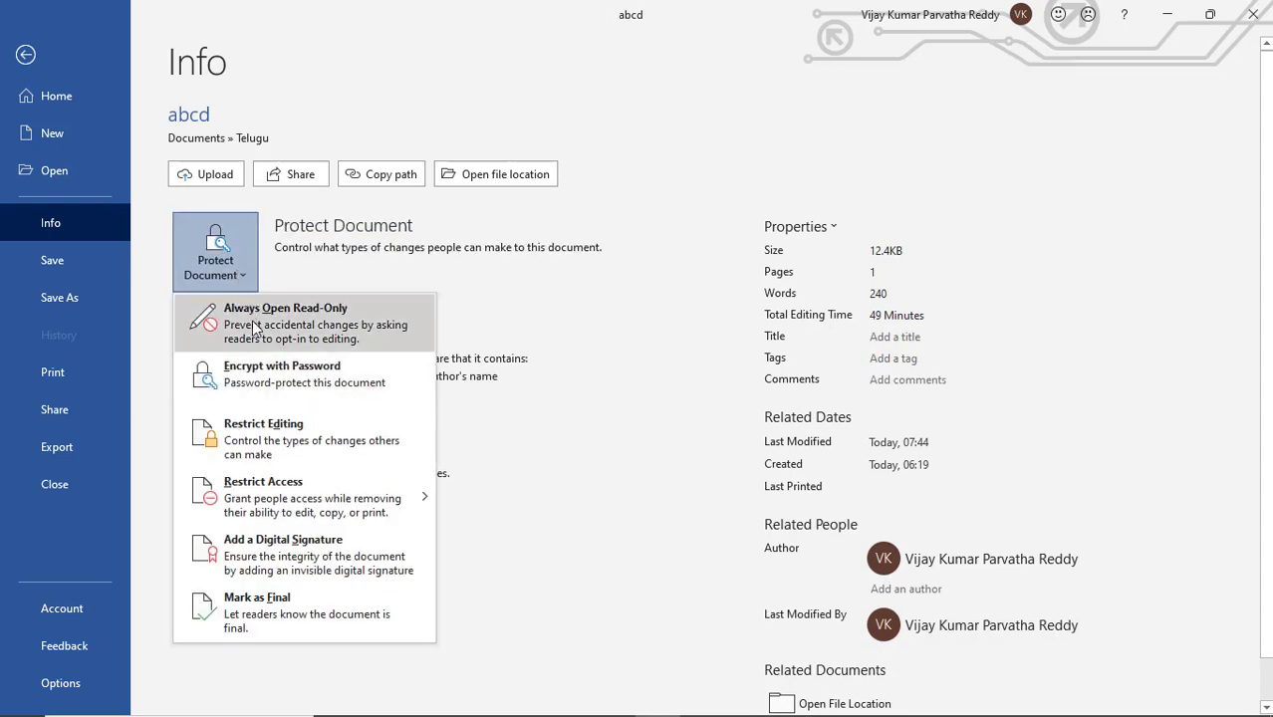
key("Escape")
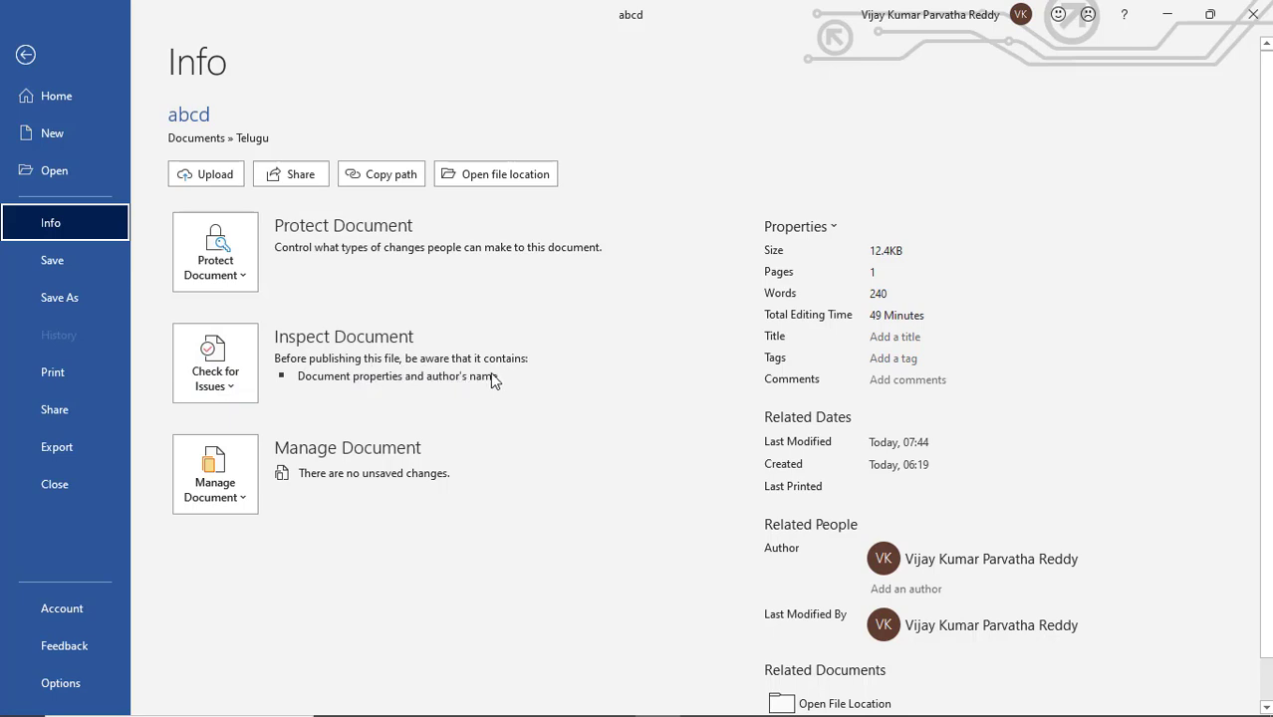
- Check the document's compatibility with earlier Word versions, excluding Word 2007 and Word 2010 from the versions to show
left_click(220, 379)
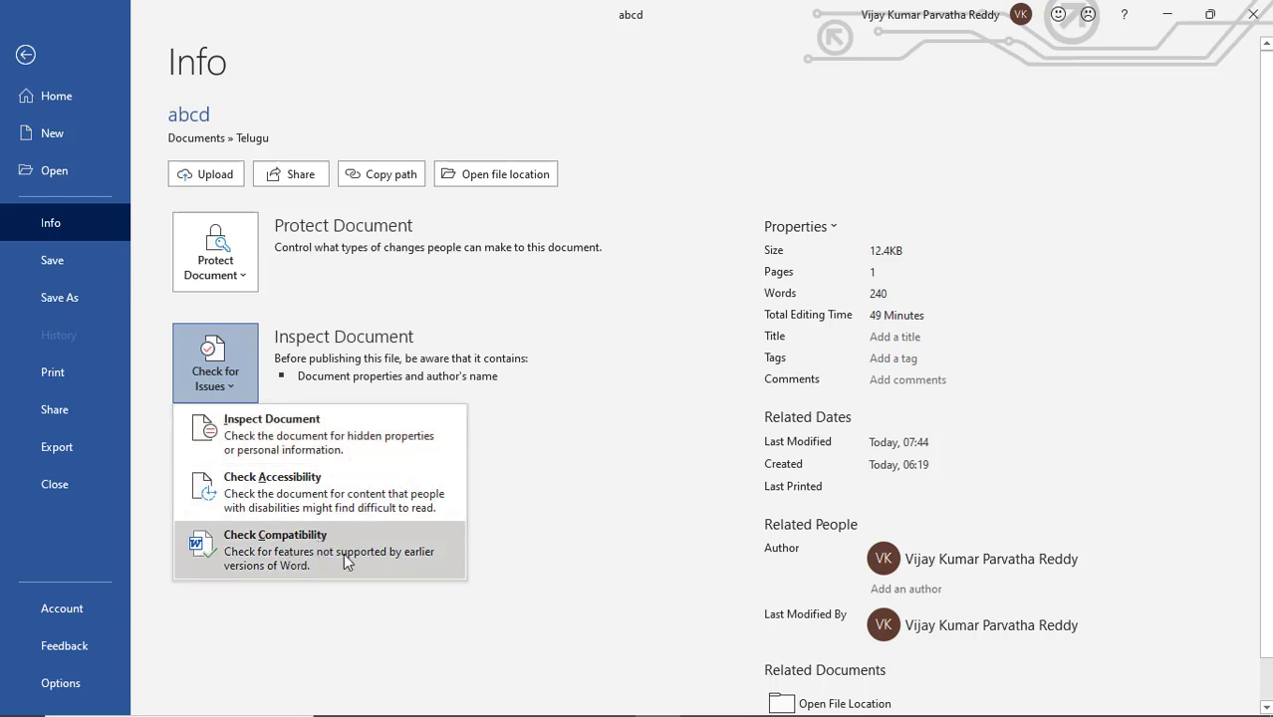
left_click(314, 553)
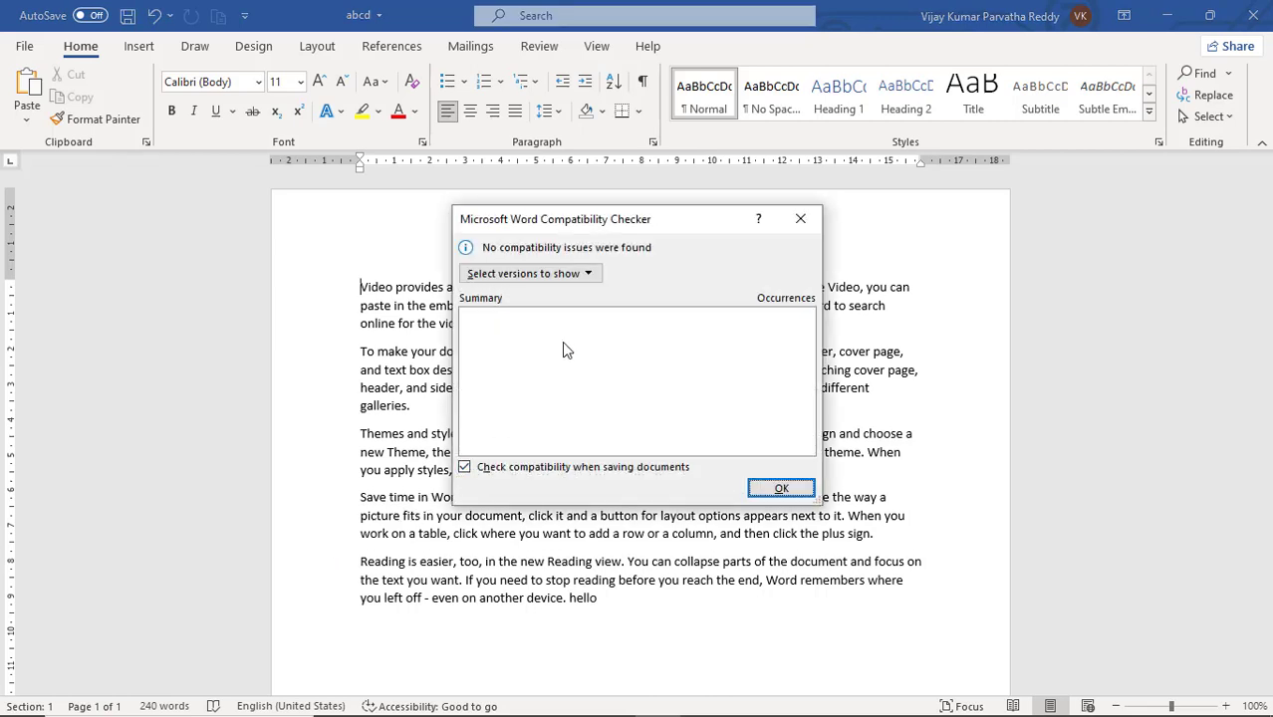
left_click(588, 279)
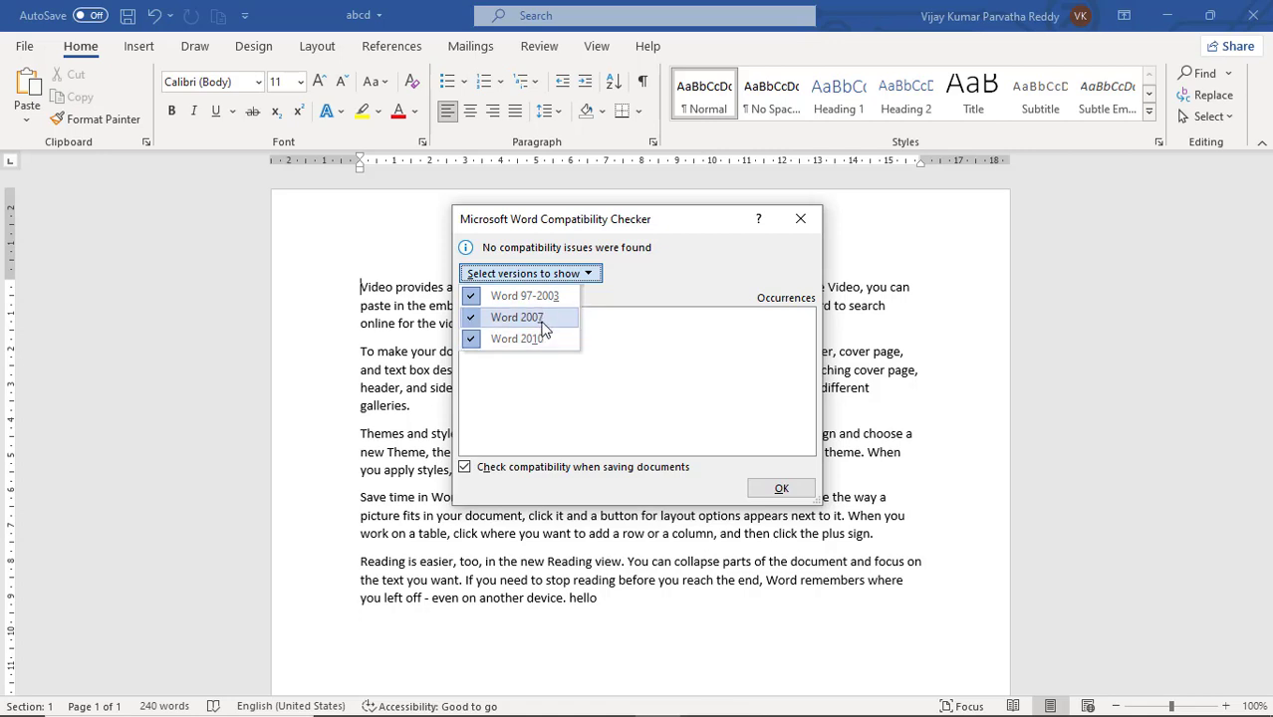
left_click(484, 321)
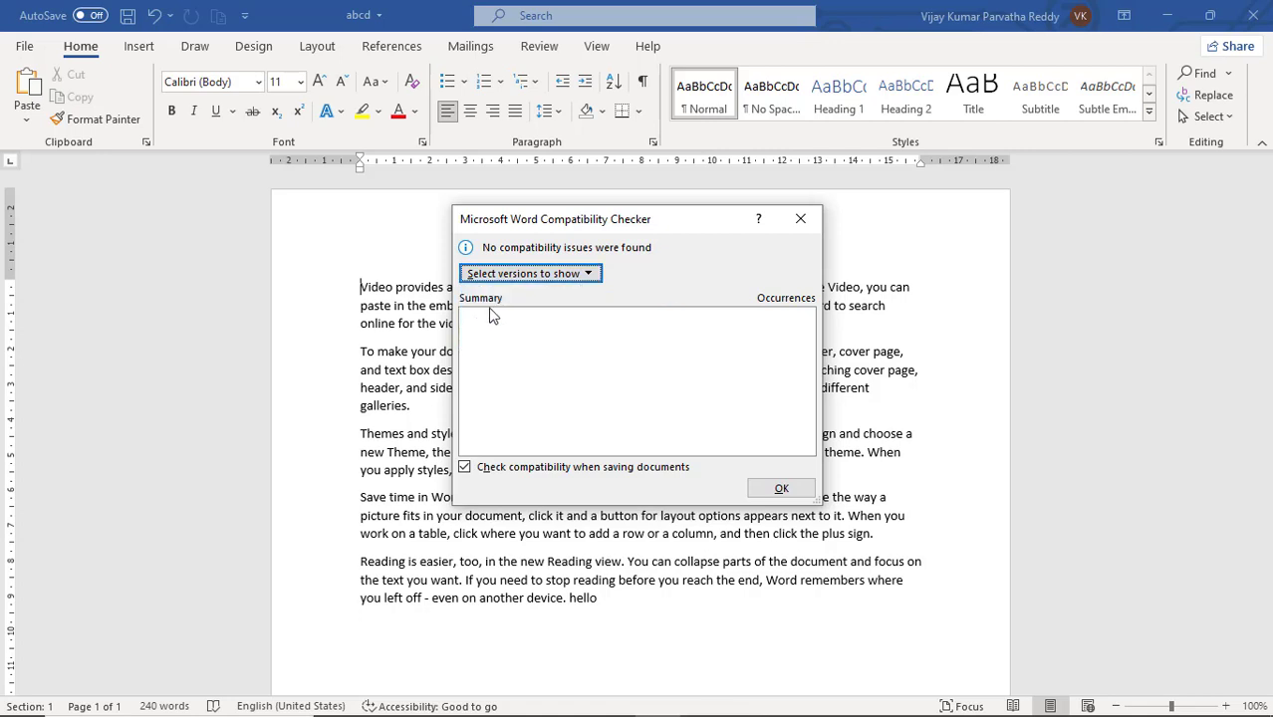
left_click(587, 276)
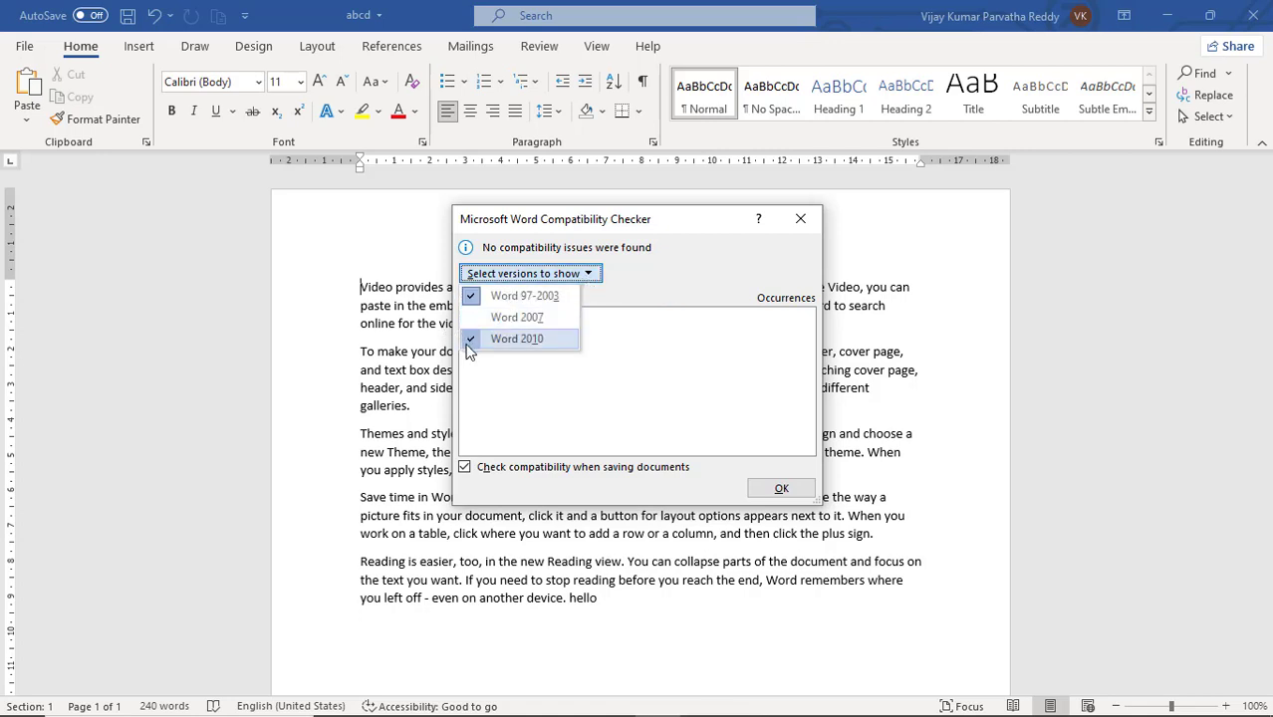
left_click(478, 340)
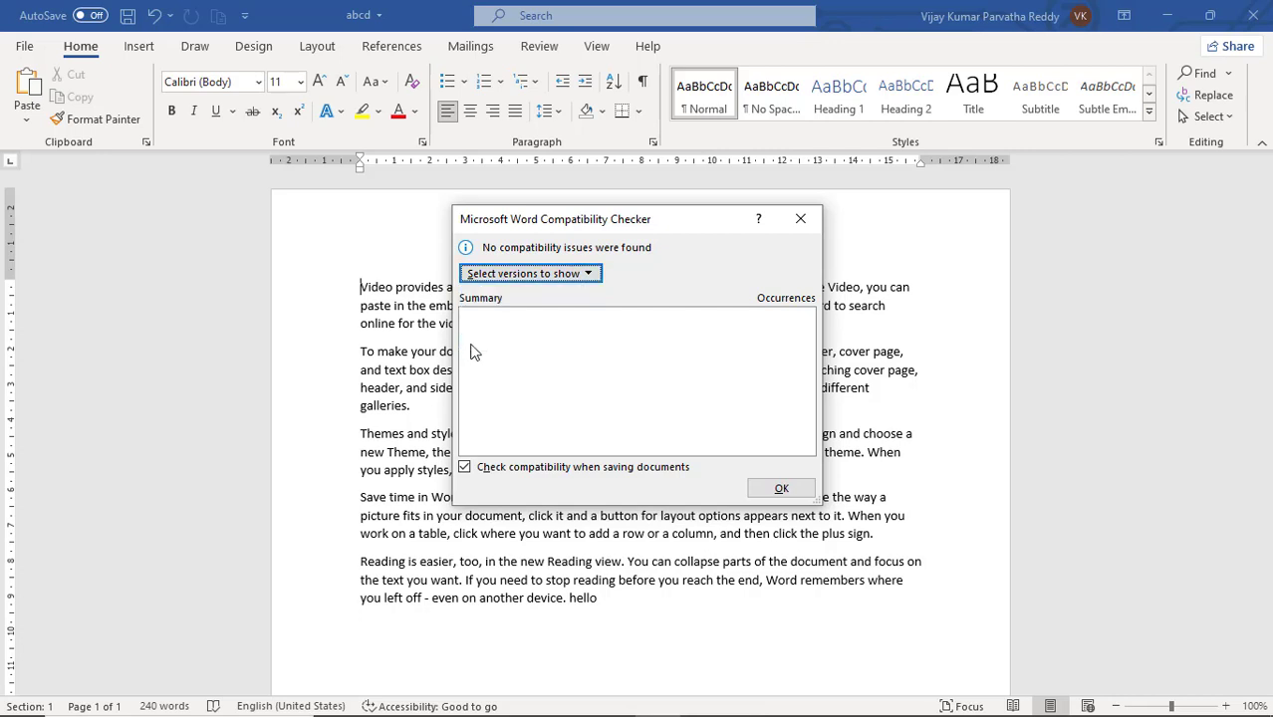
left_click(769, 490)
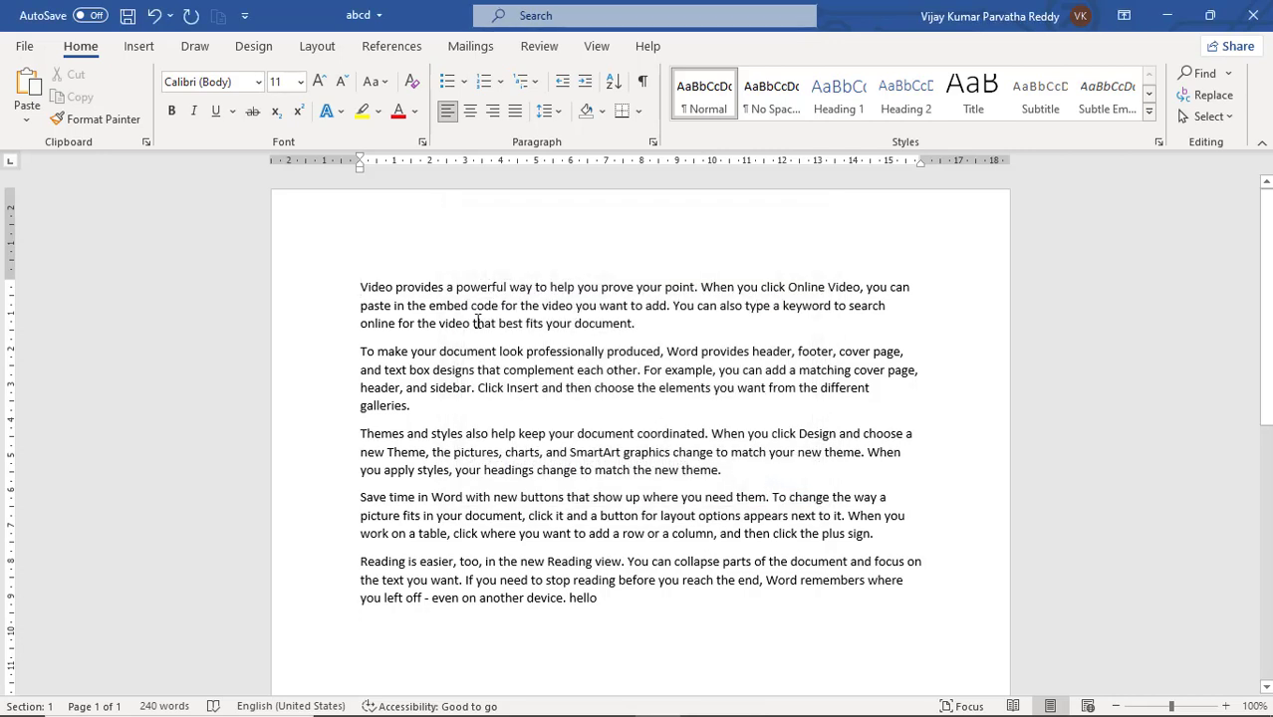
- Save the document, inspect it for hidden properties and personal information with the preselected checks, and review the results without removing anything
left_click(28, 45)
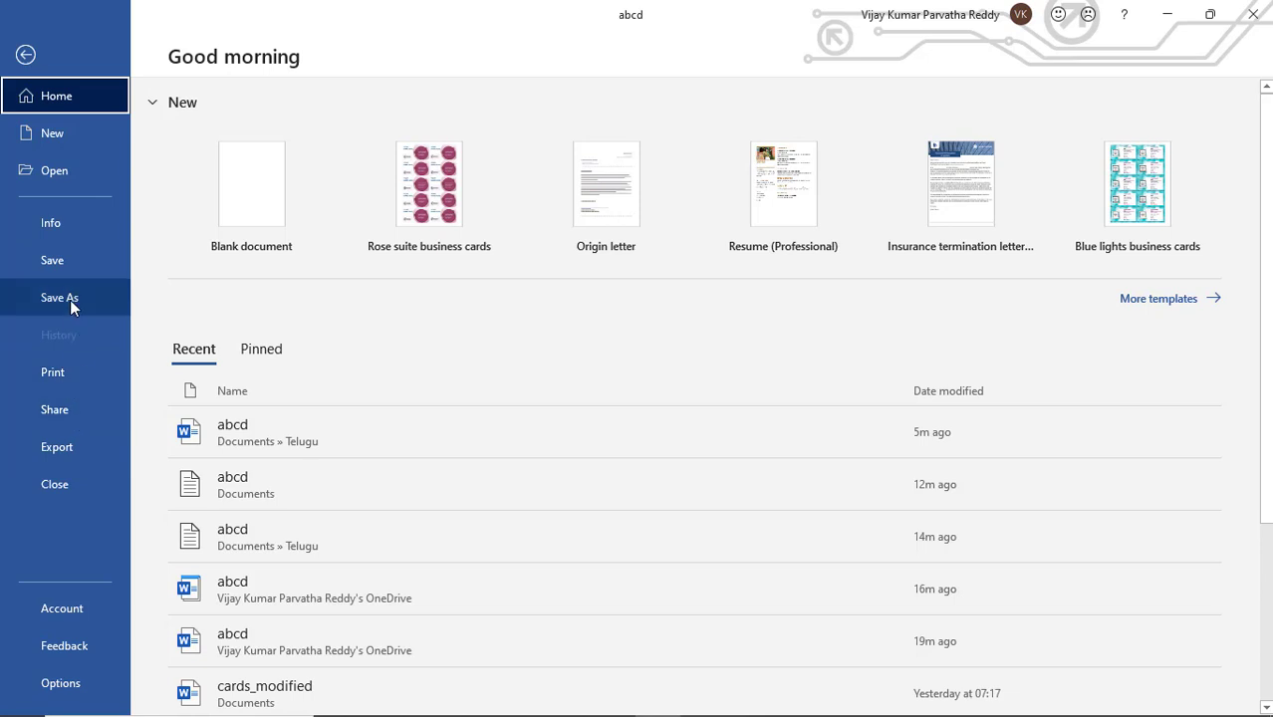
left_click(65, 227)
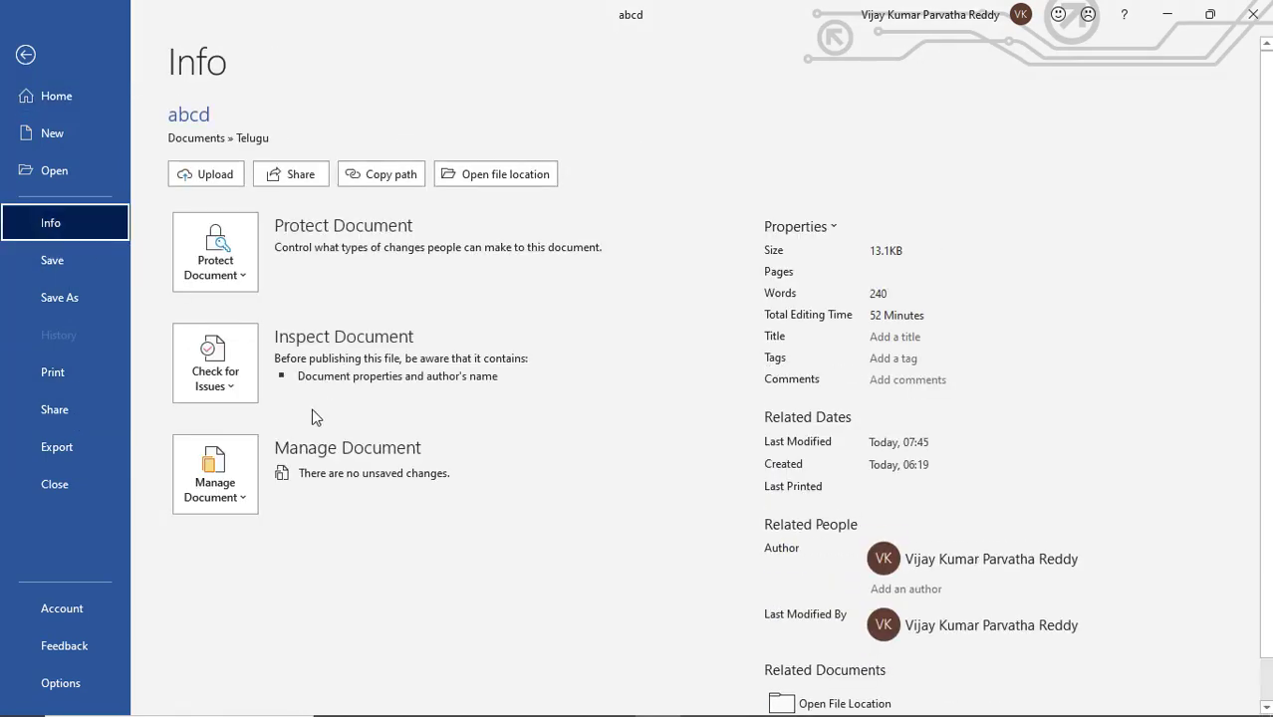
left_click(232, 388)
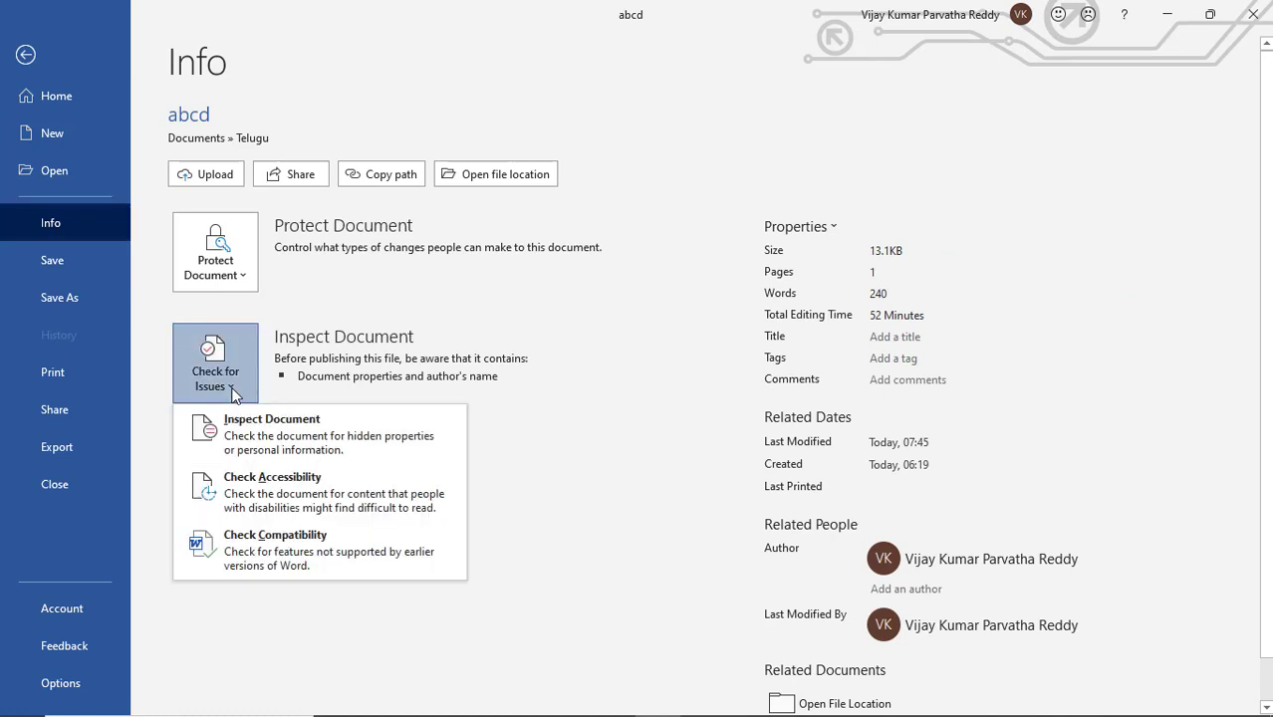
left_click(265, 446)
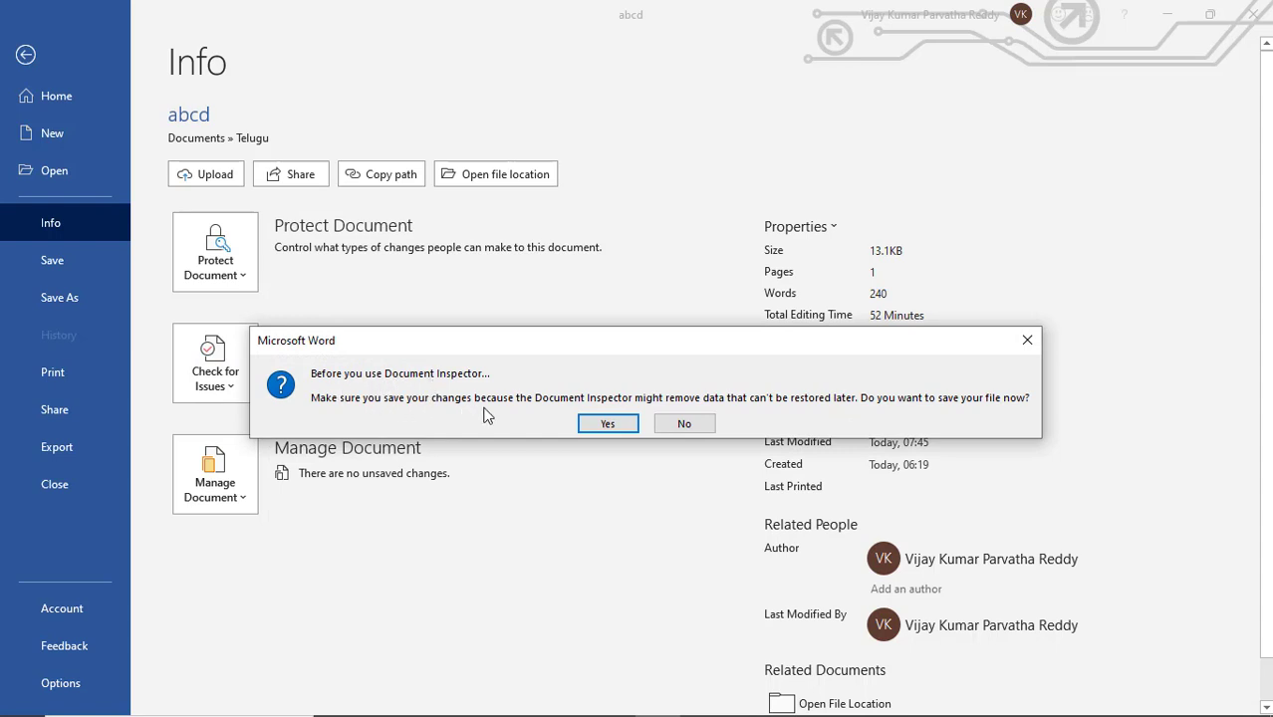
left_click(626, 428)
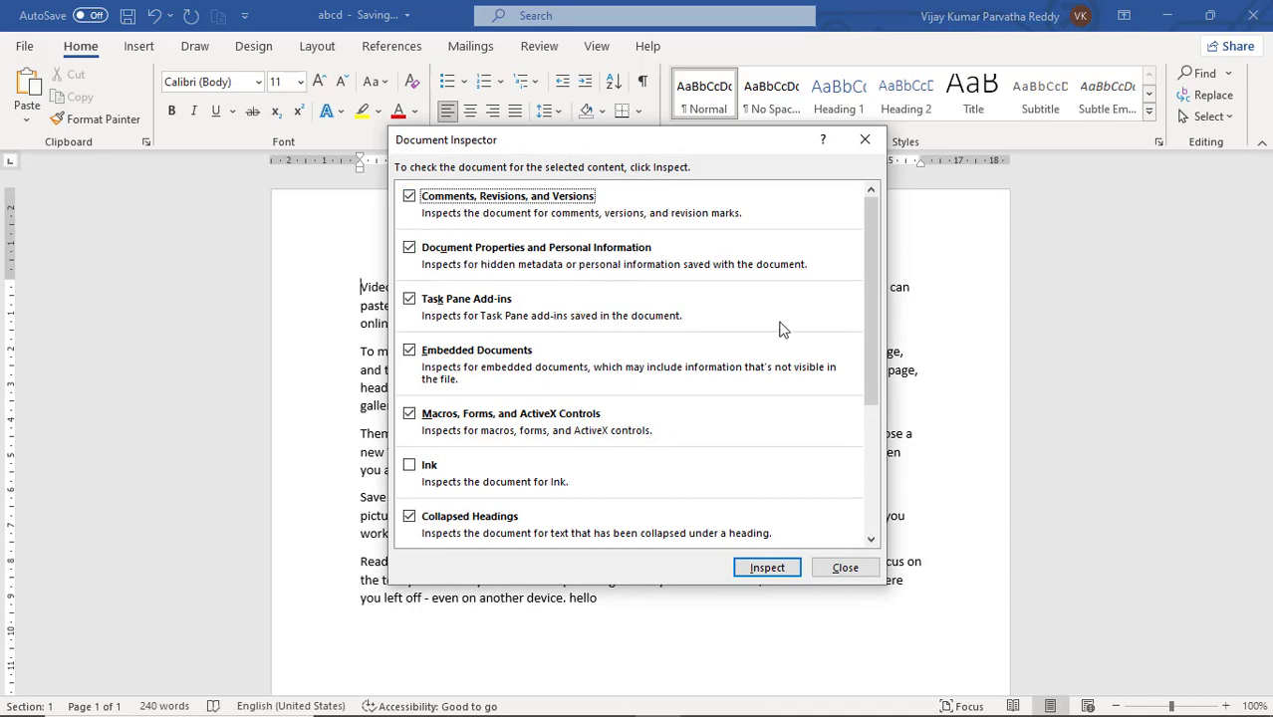
left_click_drag(869, 323, 881, 467)
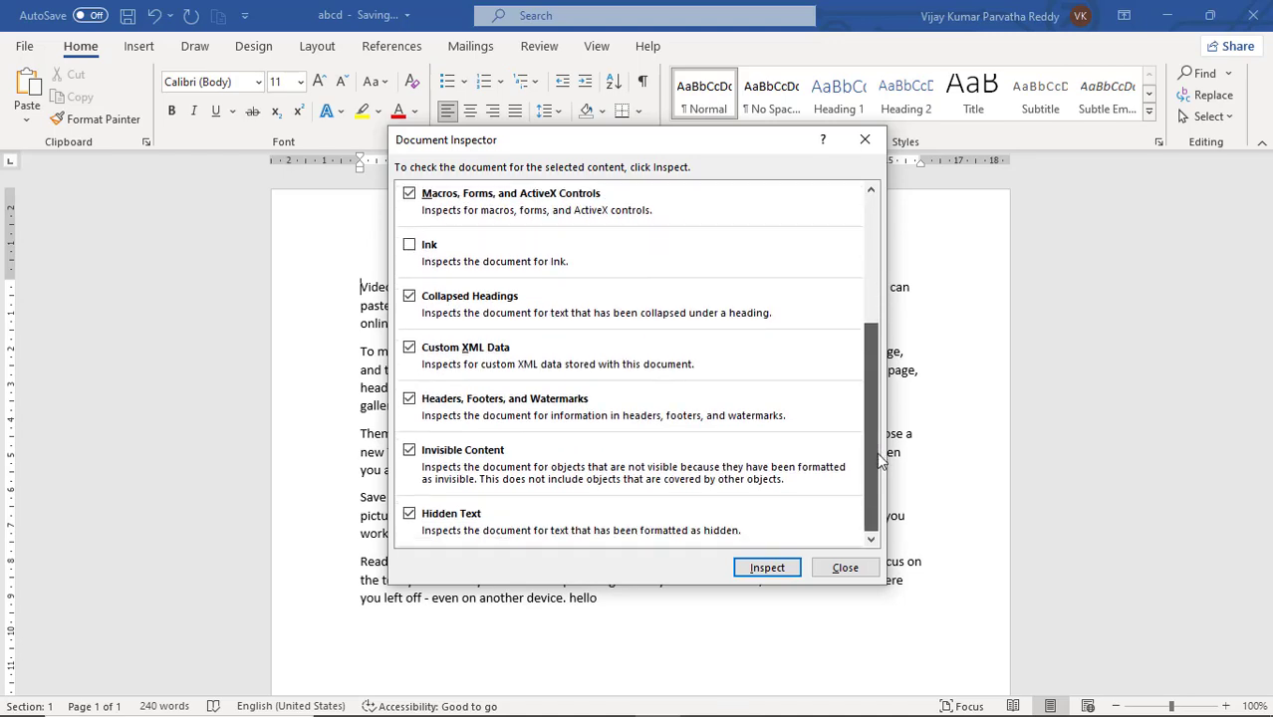
left_click(743, 568)
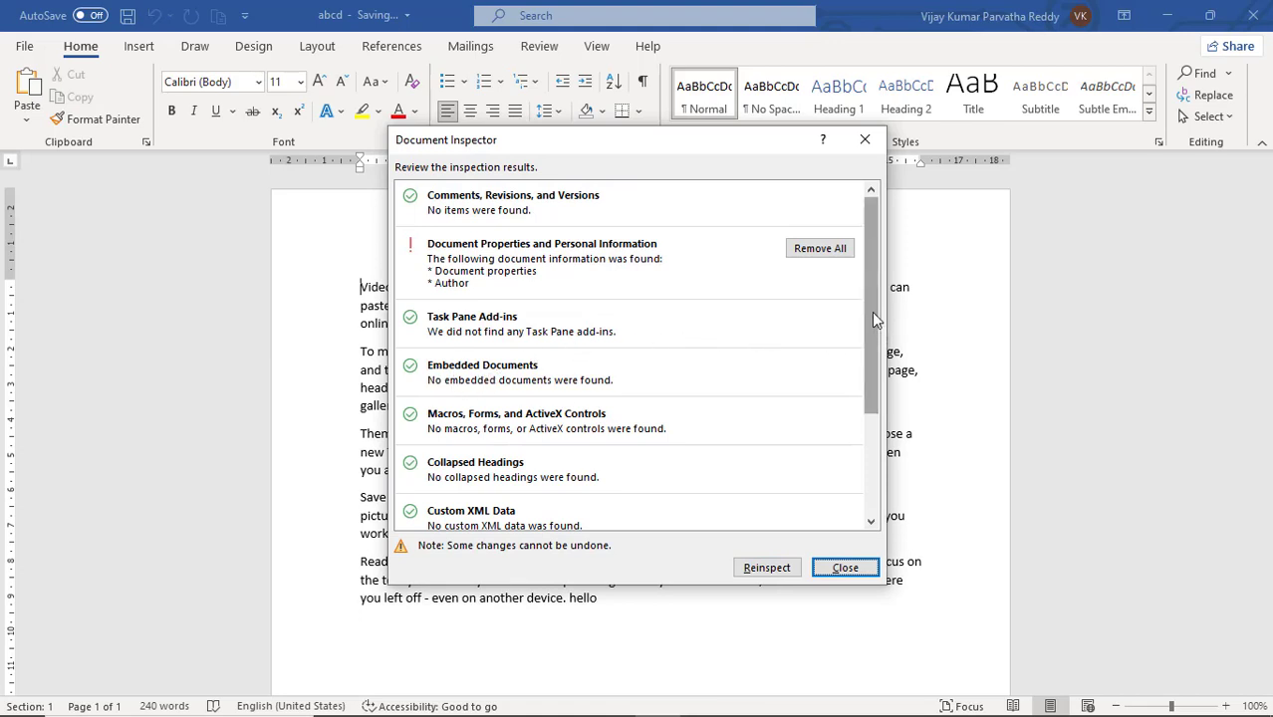
left_click_drag(874, 318, 874, 319)
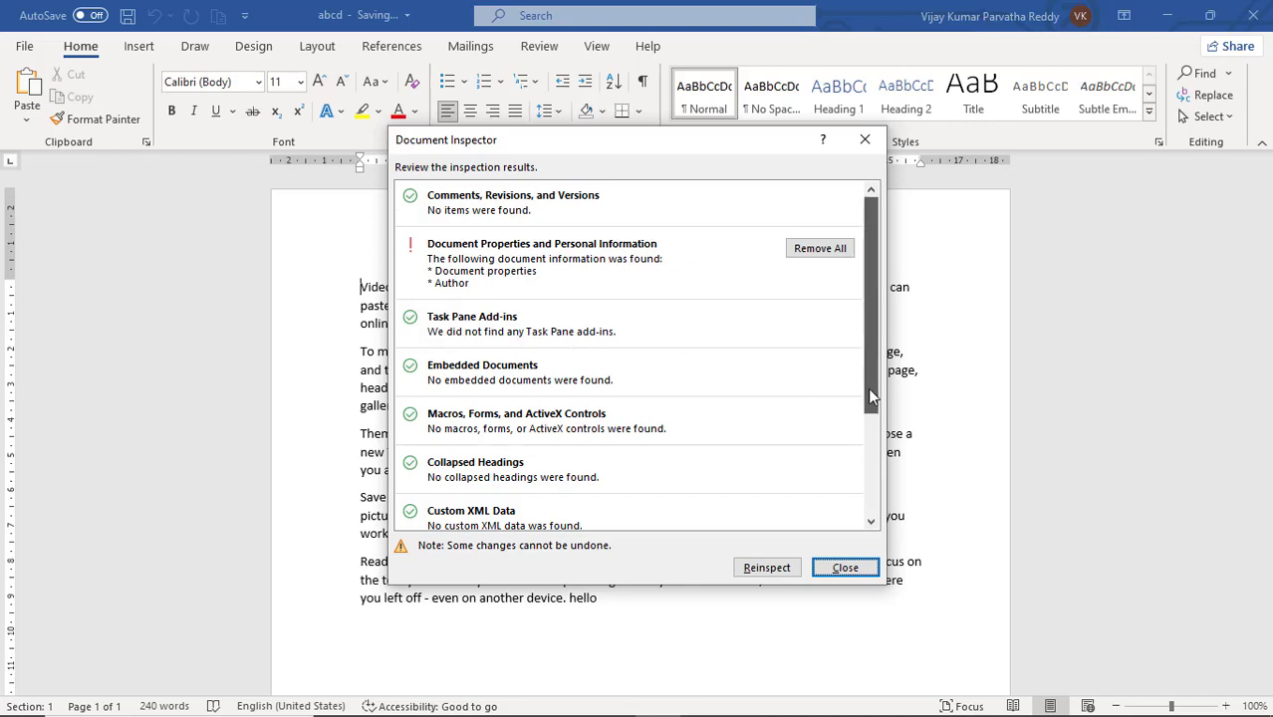
left_click_drag(868, 387, 871, 494)
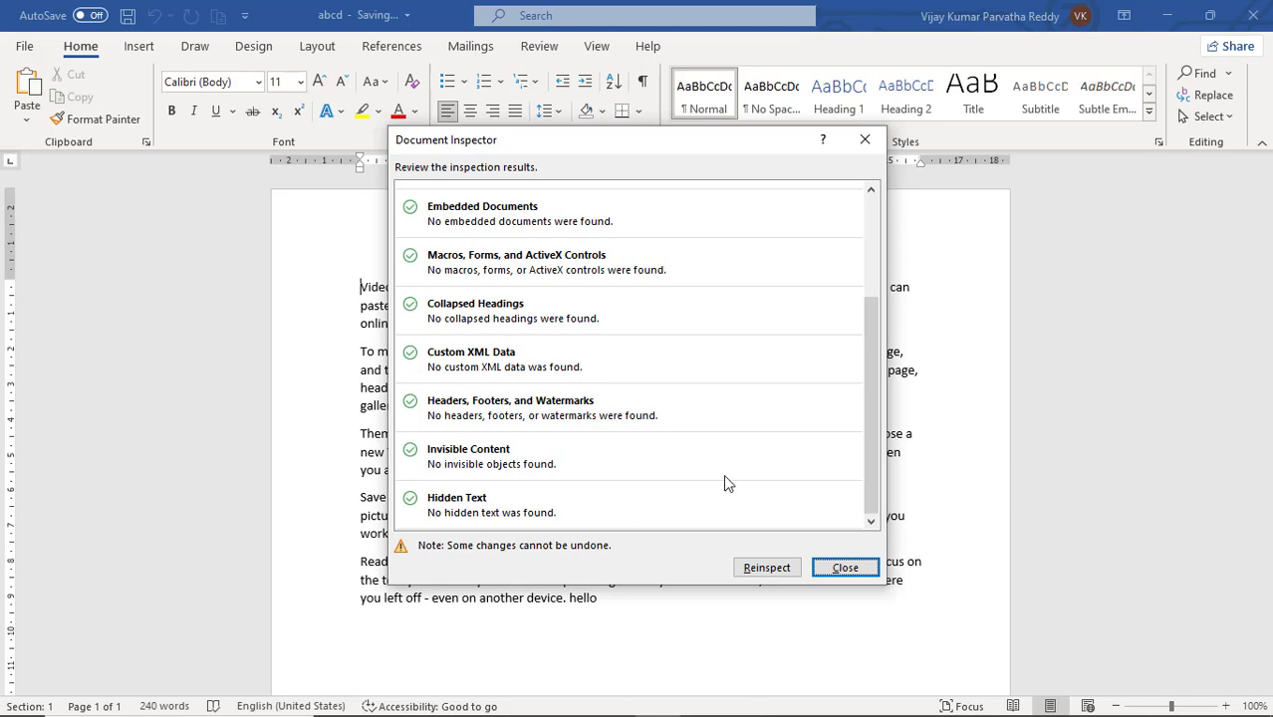
left_click(843, 572)
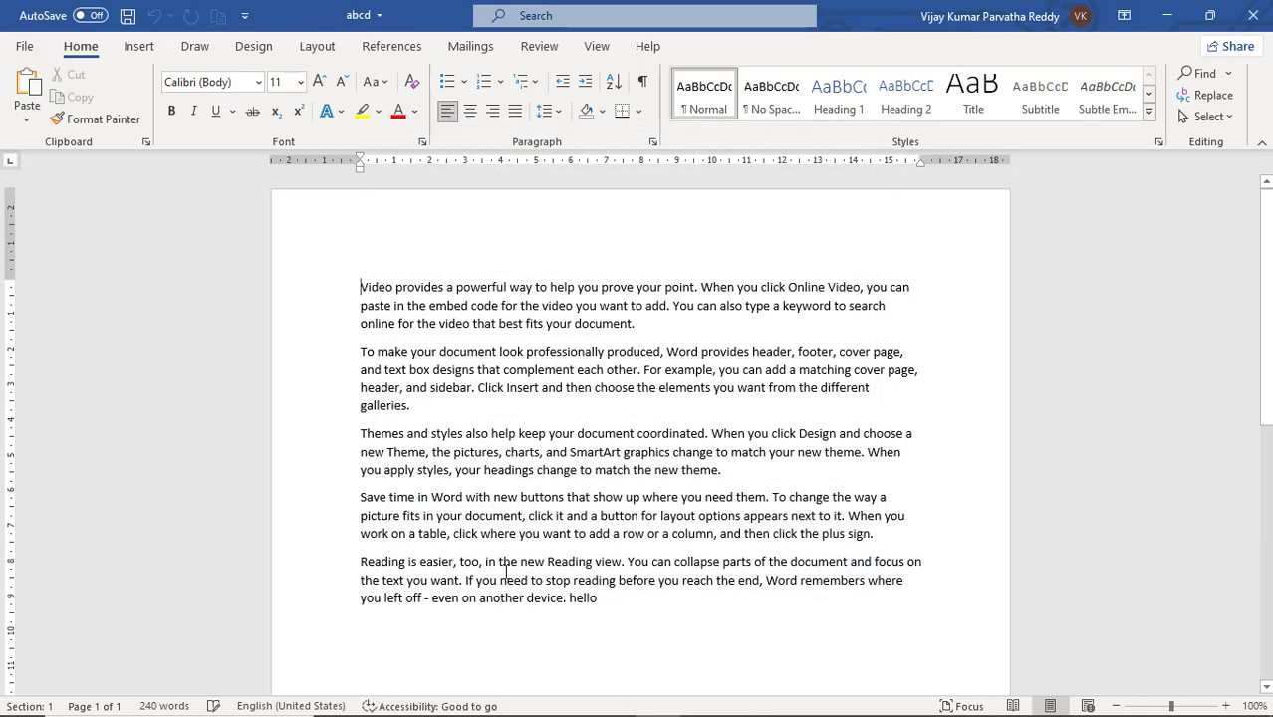
- Browse the recoverable unsaved documents in the UnsavedFiles folder and cancel without opening any
left_click(26, 48)
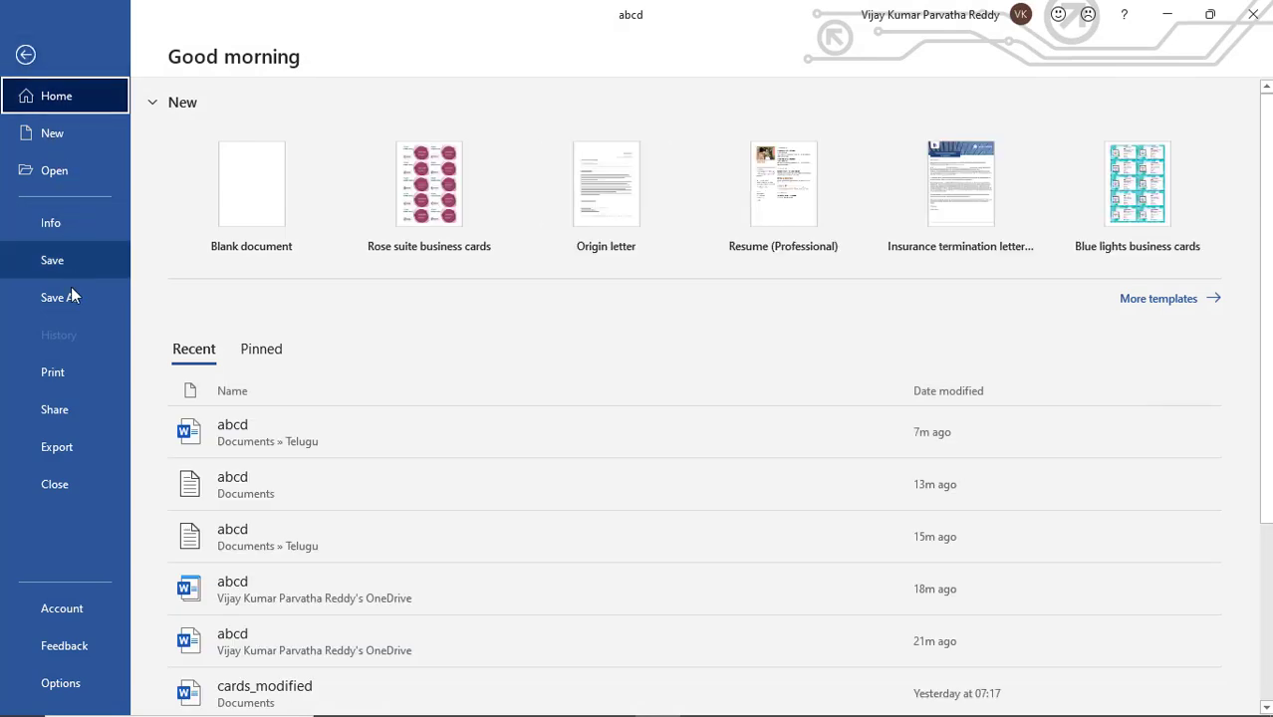
left_click(63, 226)
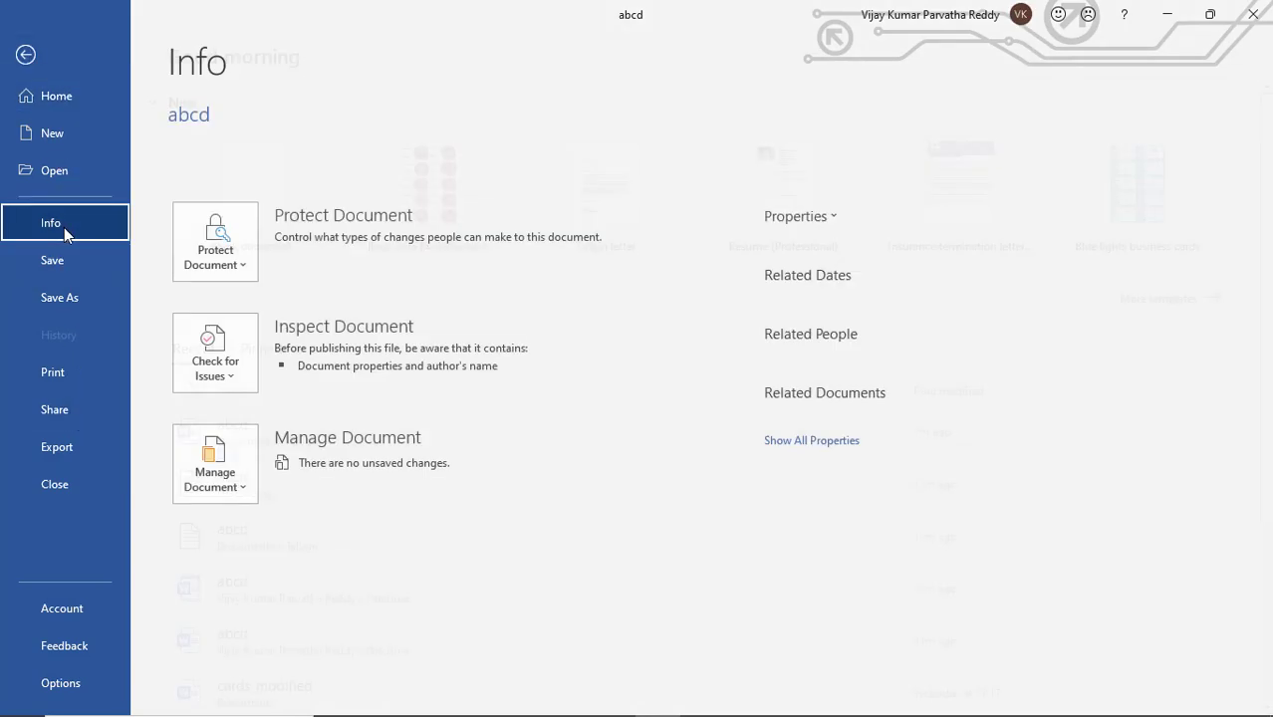
left_click(244, 501)
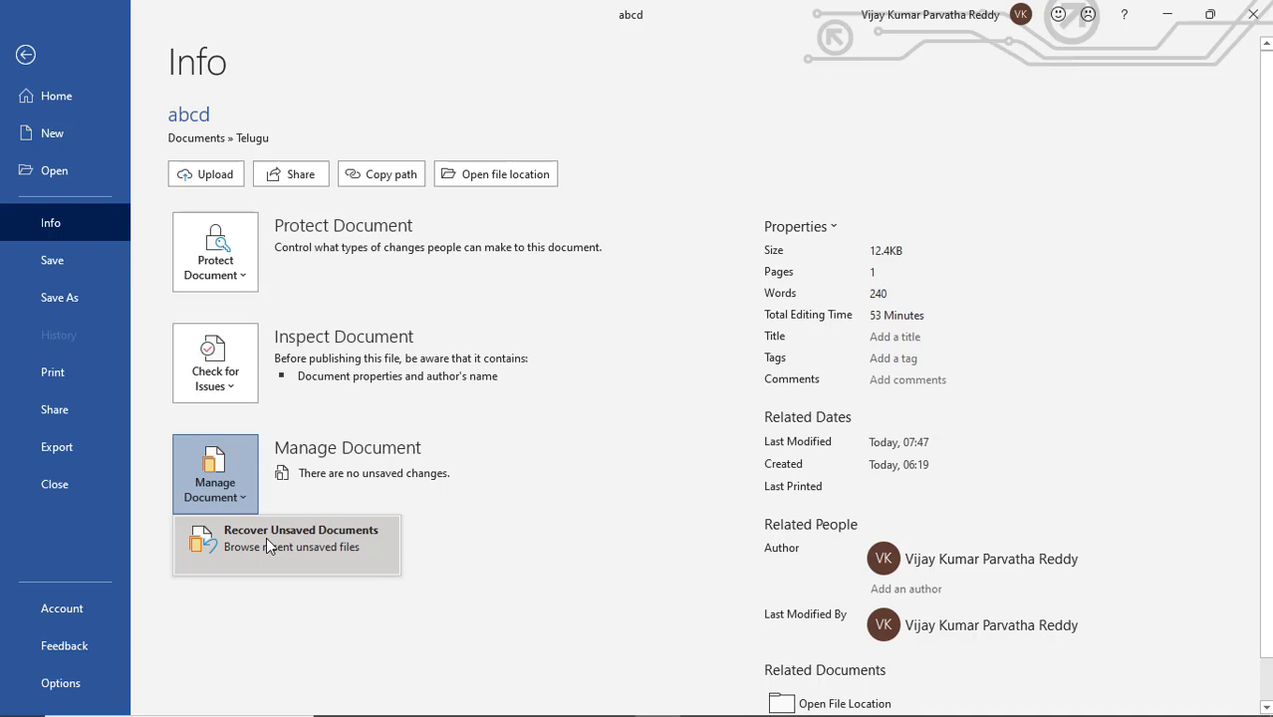
left_click(266, 537)
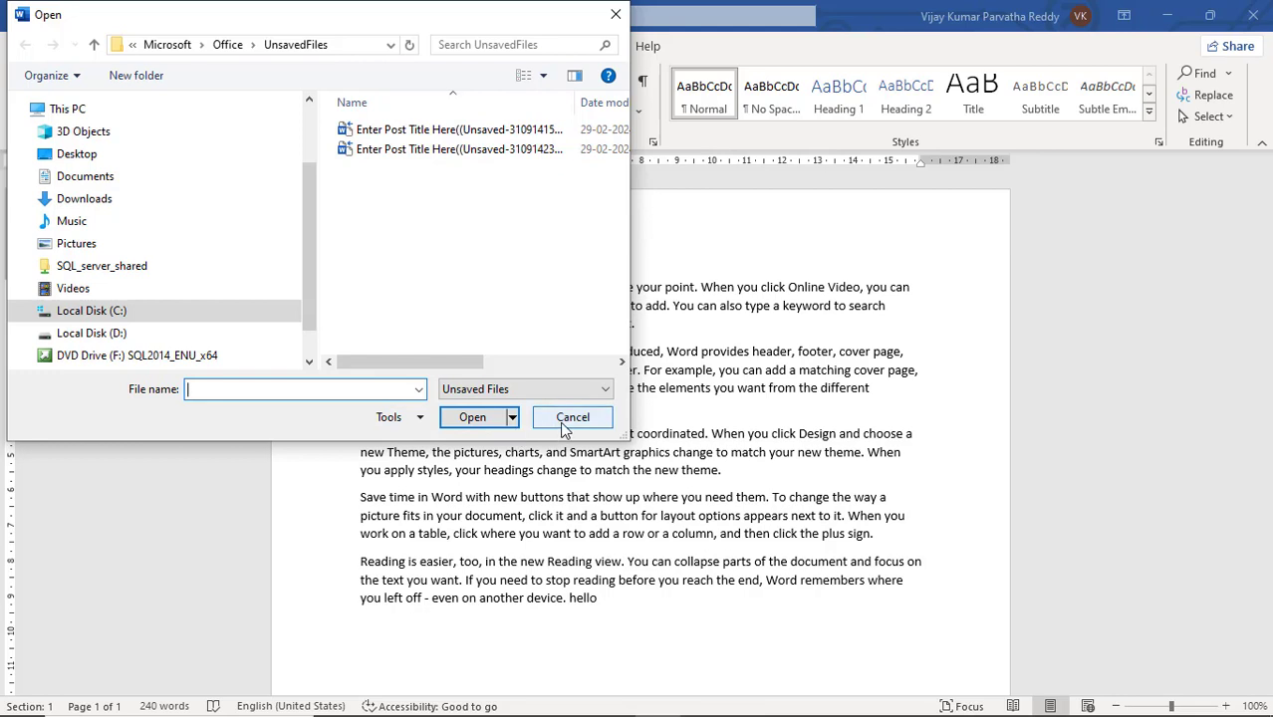
left_click(523, 363)
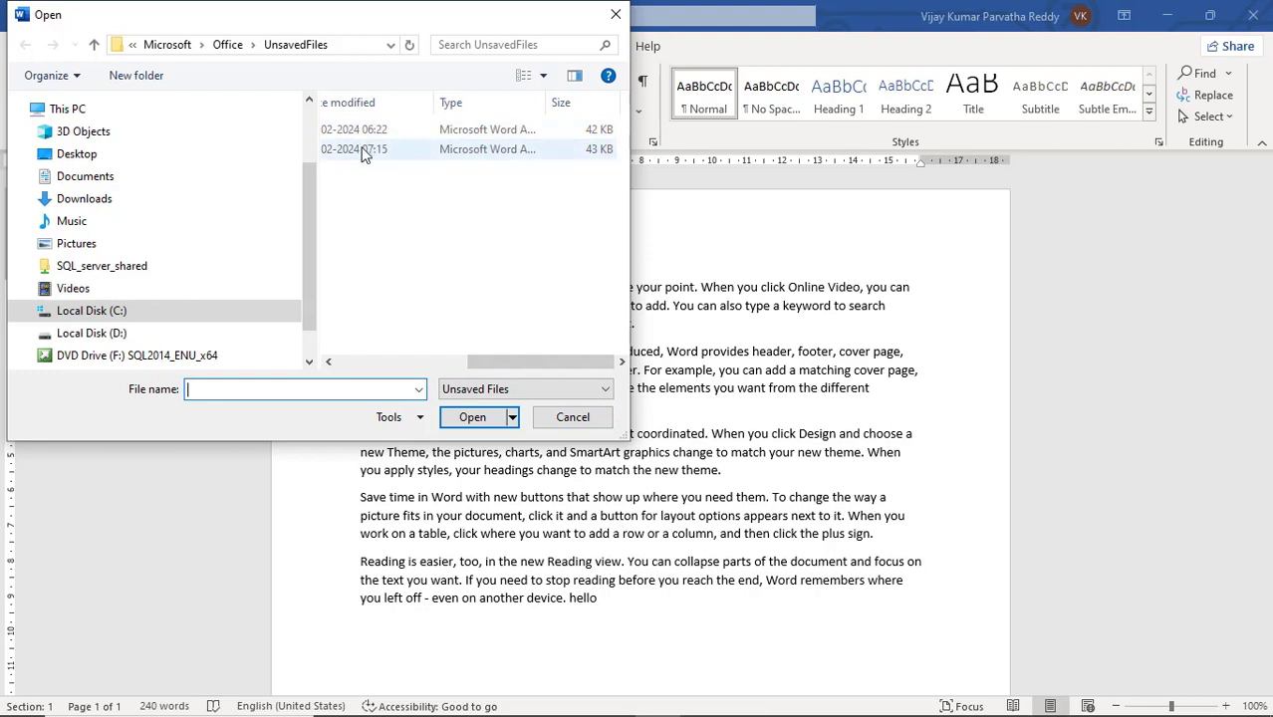
left_click(418, 360)
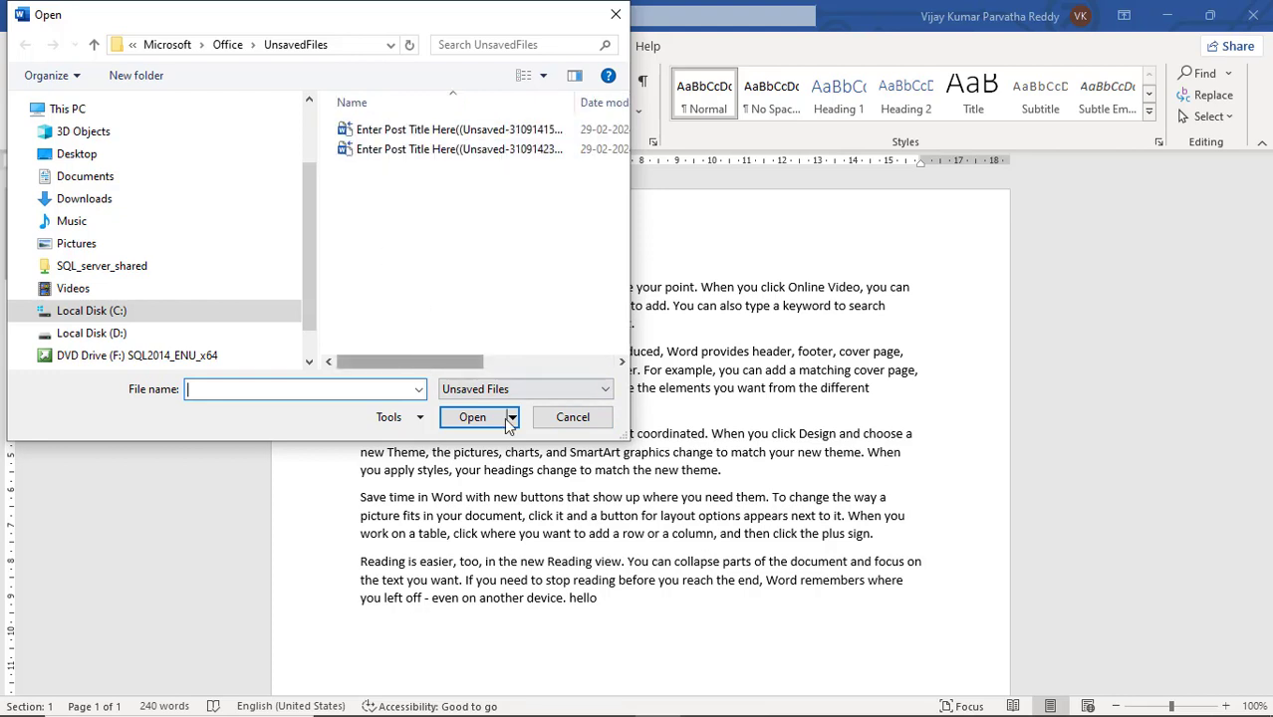
left_click(576, 421)
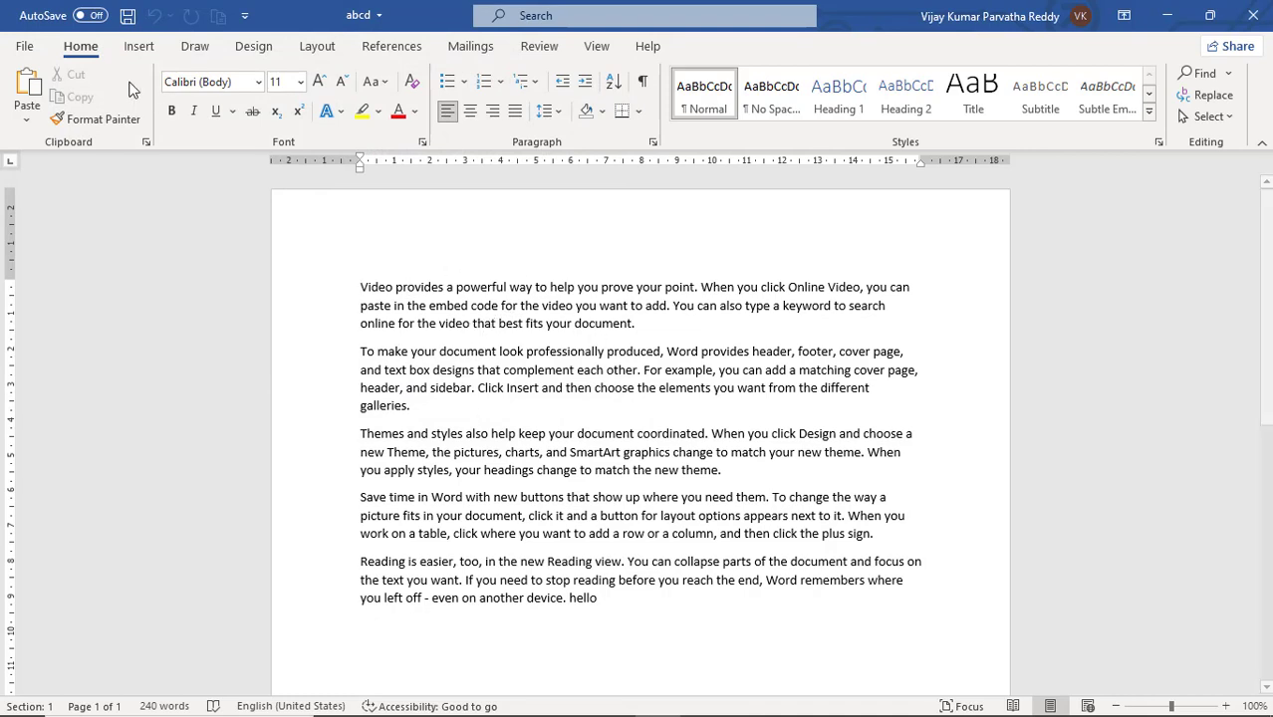
- Review the document's protection, sharing and export options and return to the document
left_click(24, 47)
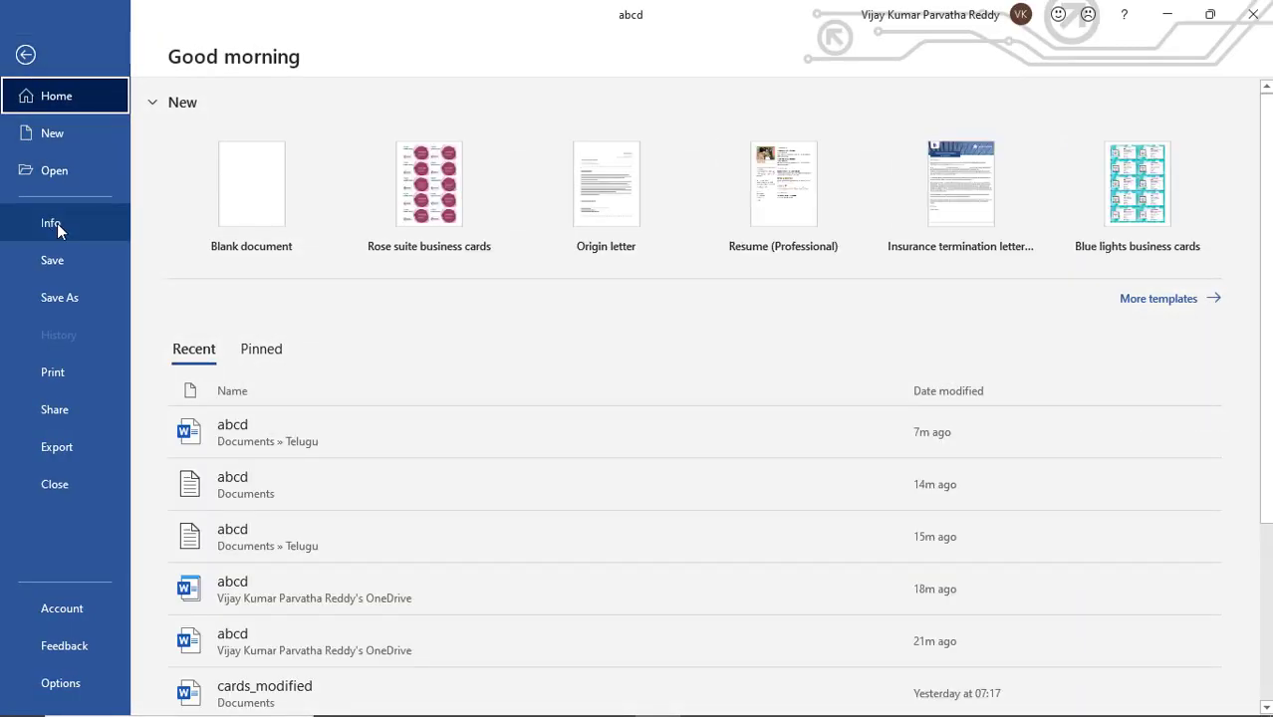
left_click(58, 223)
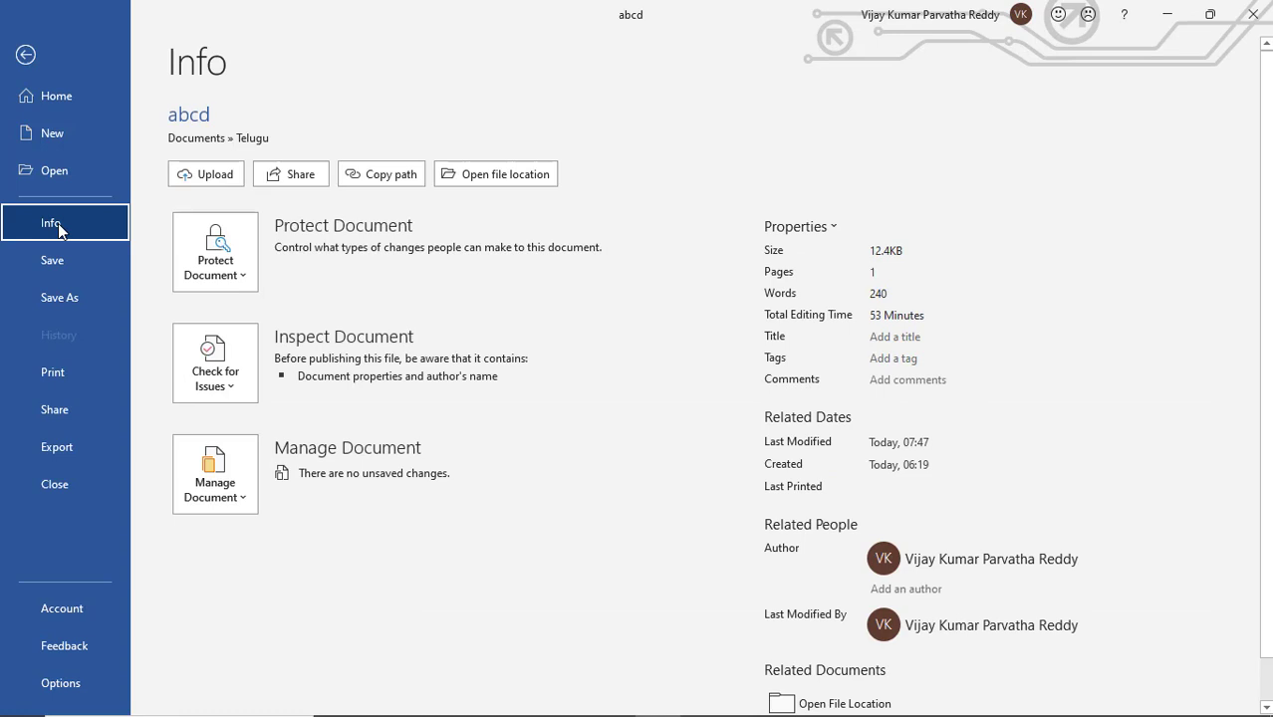
left_click(243, 275)
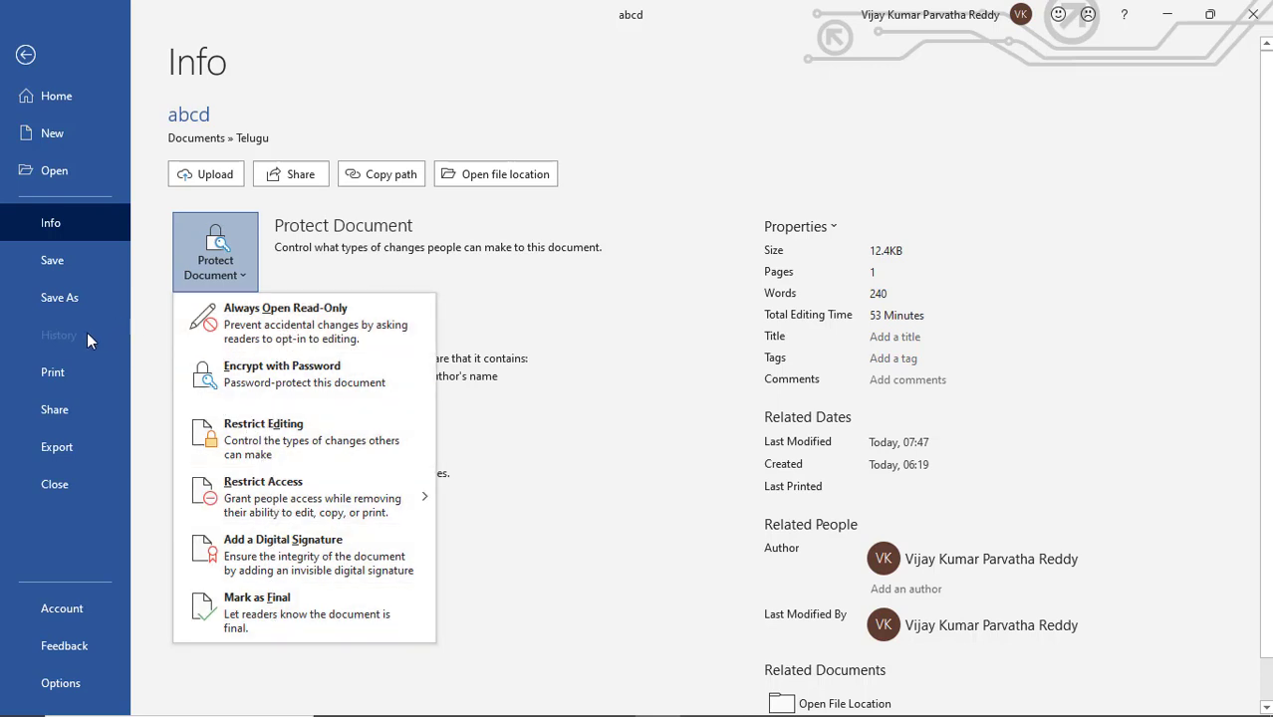
left_click(56, 412)
left_click(56, 413)
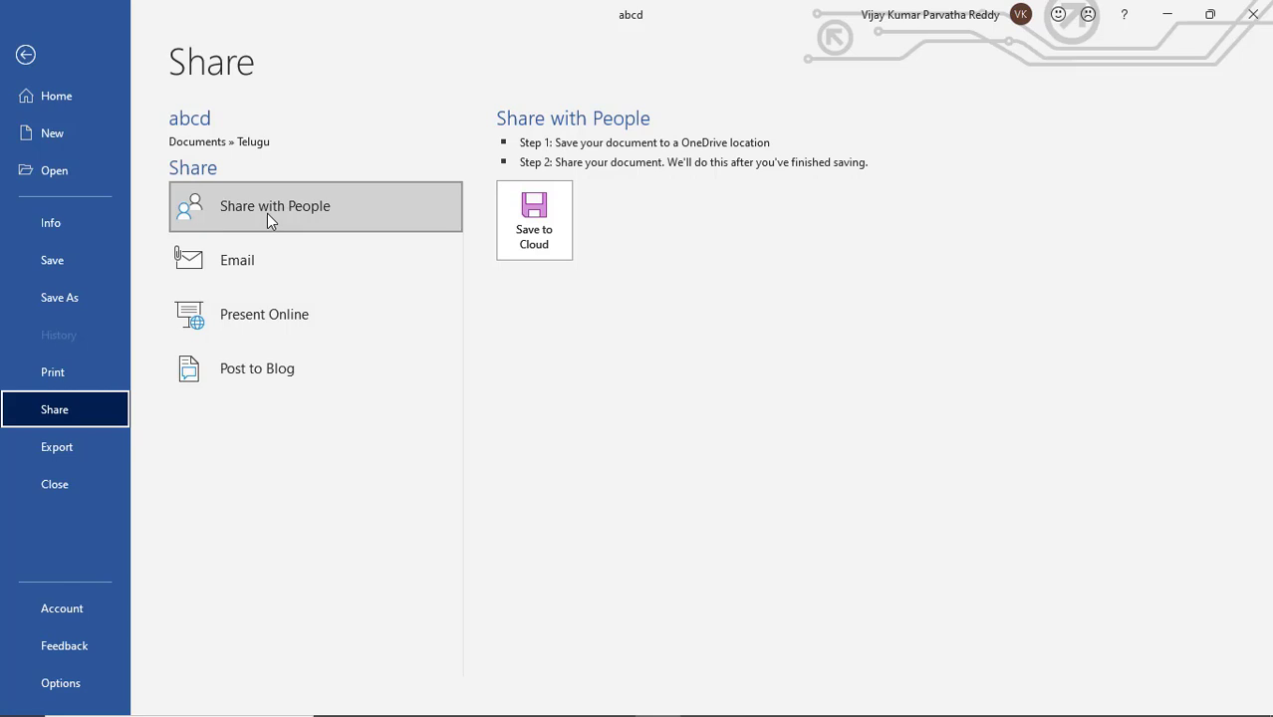
left_click(66, 454)
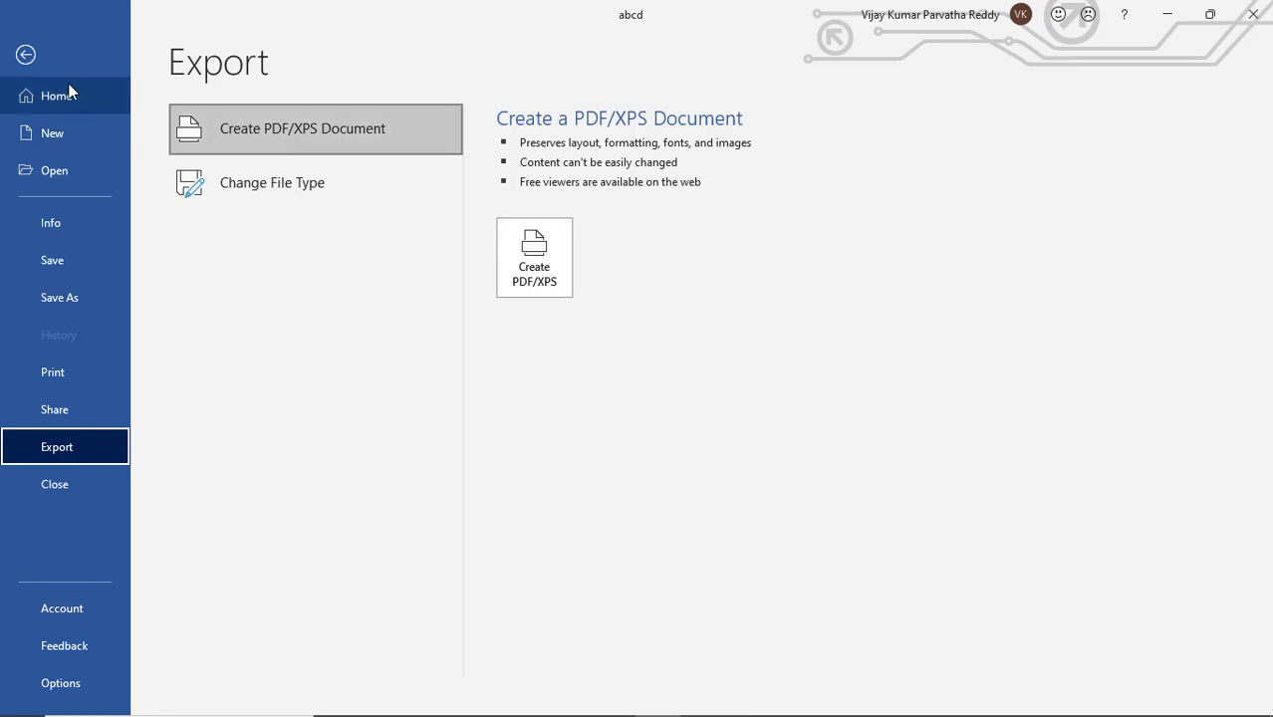
left_click(25, 56)
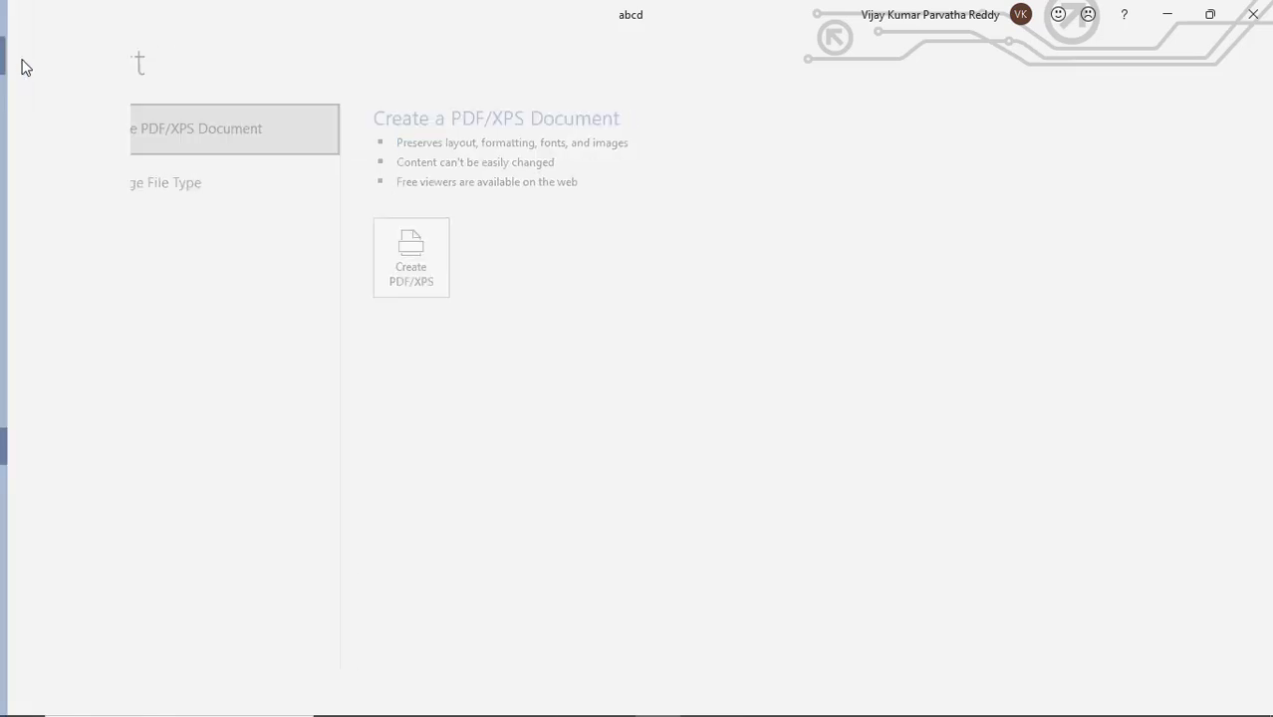